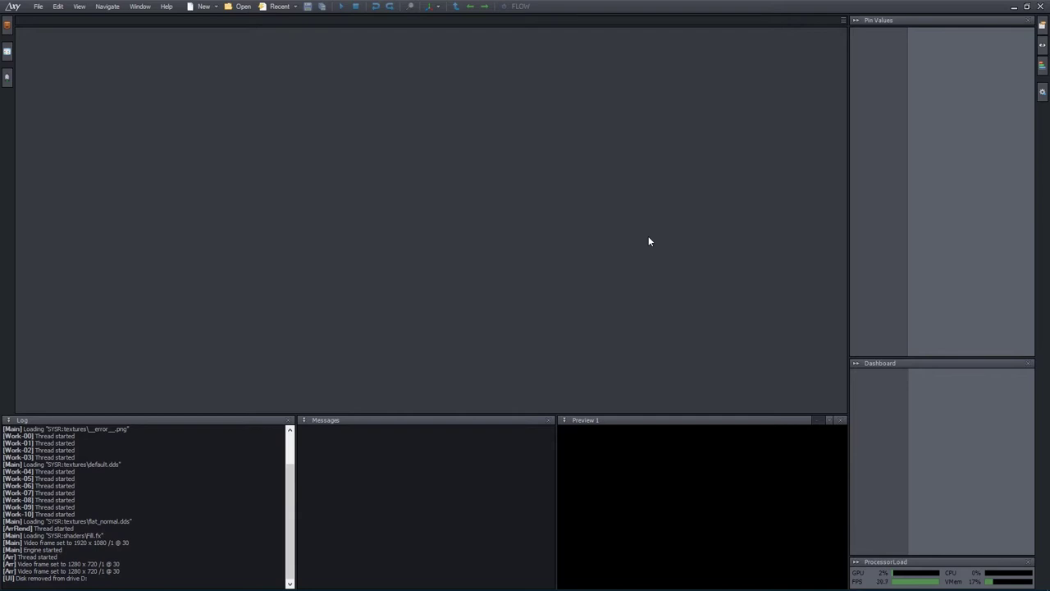
- Create a new compound and insert a Scene Node module in the upper-left area of its flow graph
left_click(204, 6)
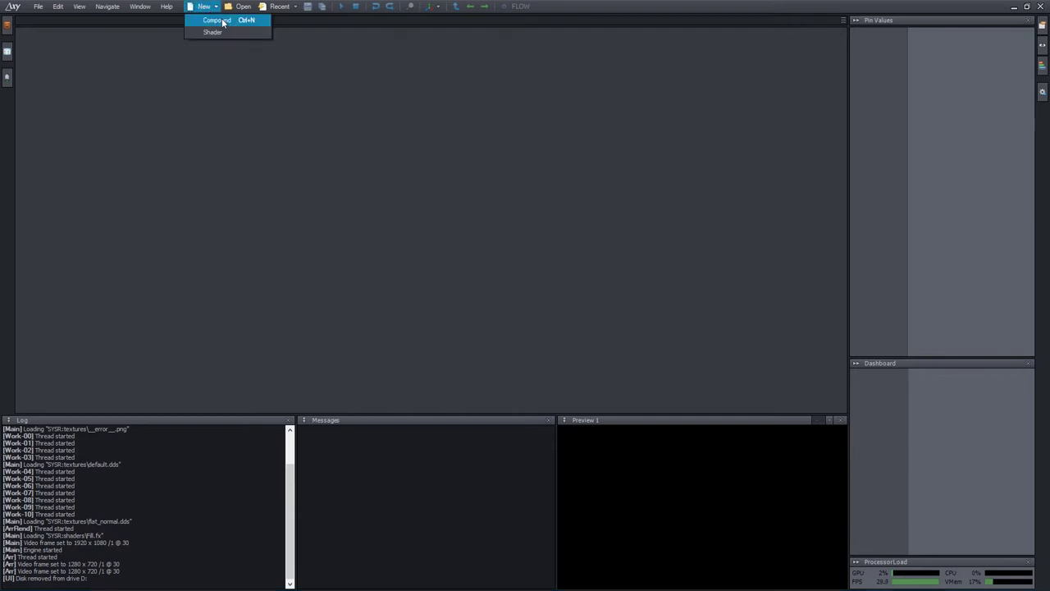
left_click(217, 20)
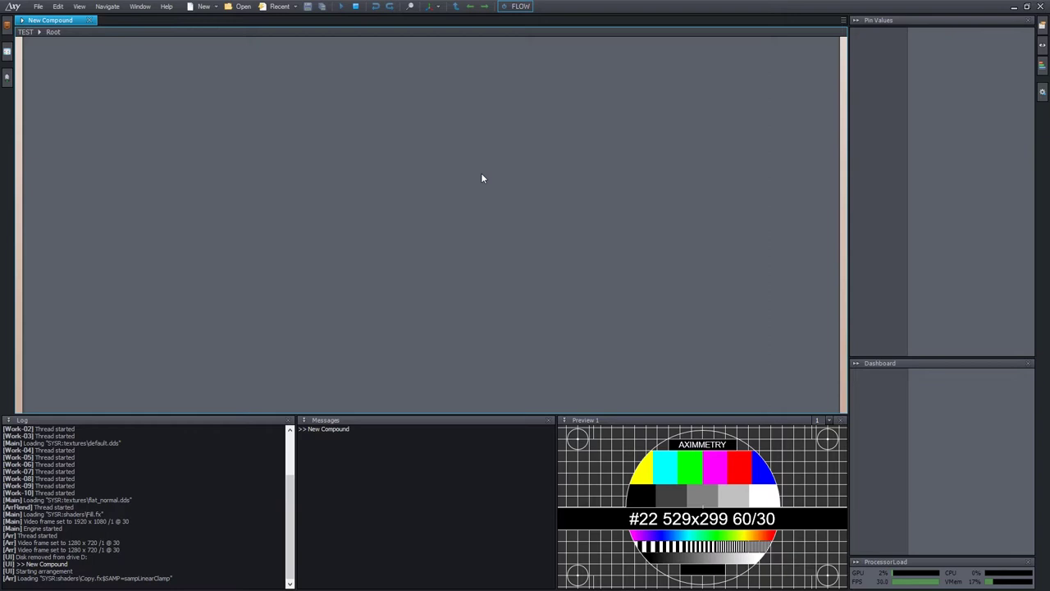
double_click(522, 134)
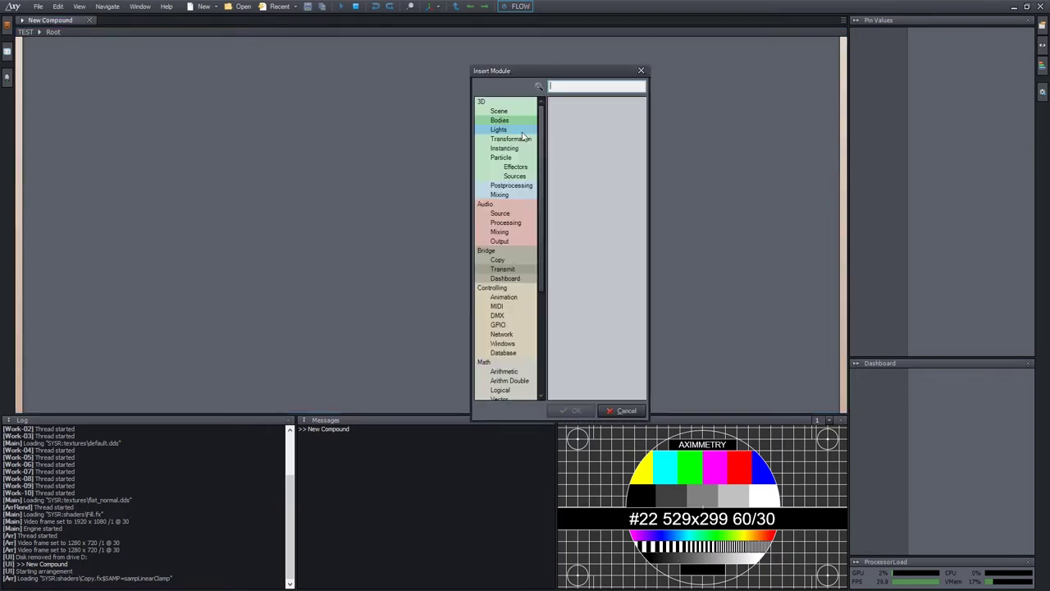
type("scene")
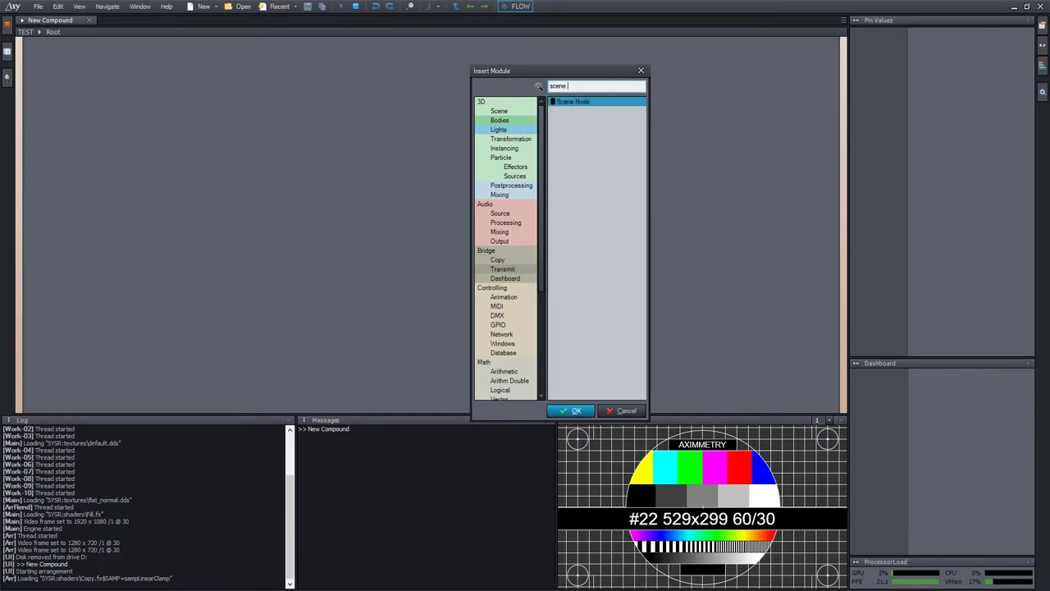
key("Return")
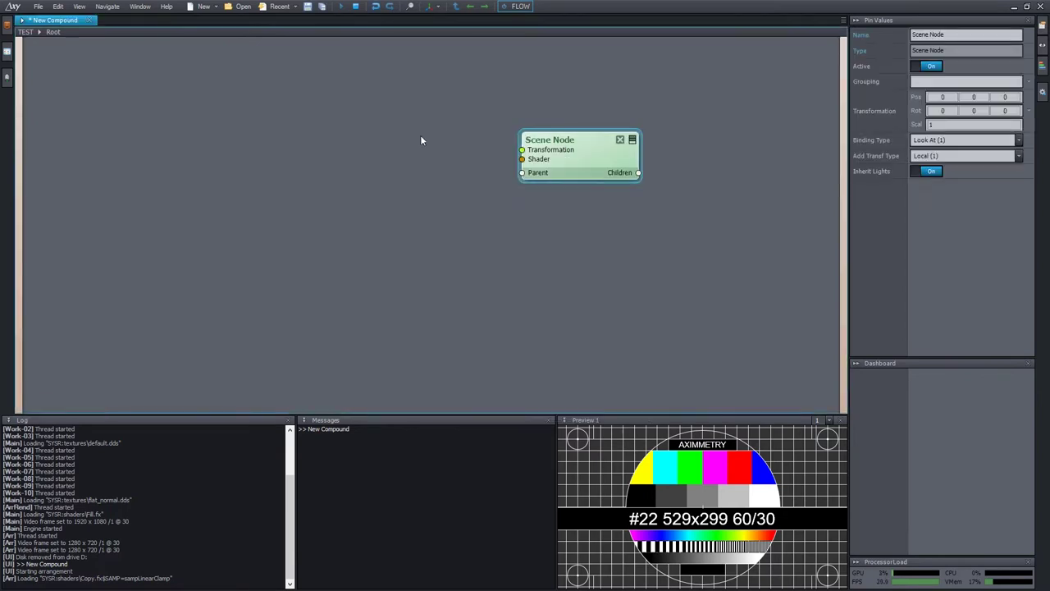
left_click_drag(573, 139, 323, 146)
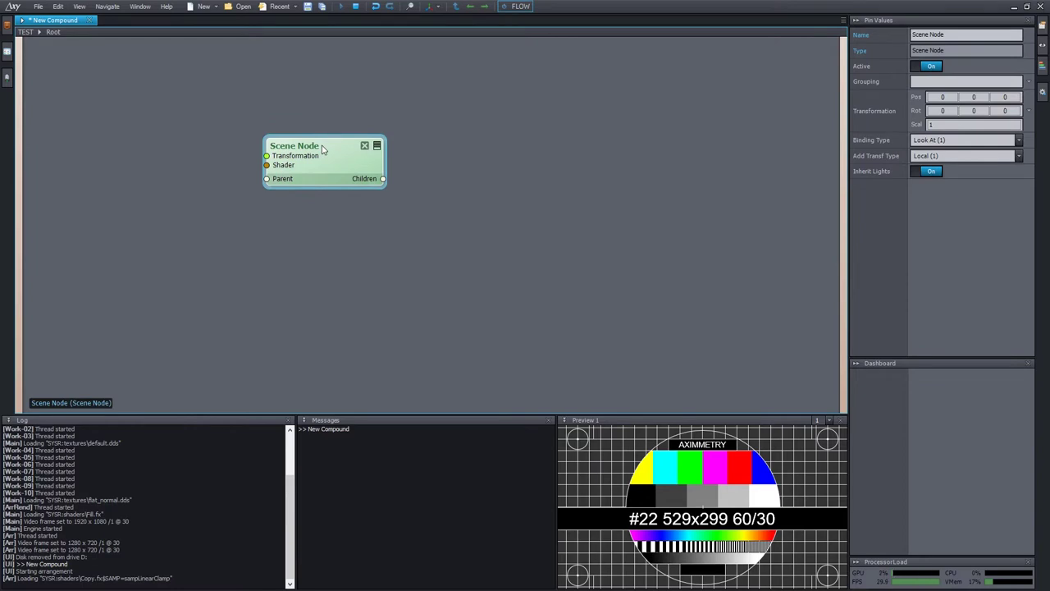
left_click_drag(322, 148, 254, 114)
- Insert a Camera module beside the Scene Node
double_click(501, 154)
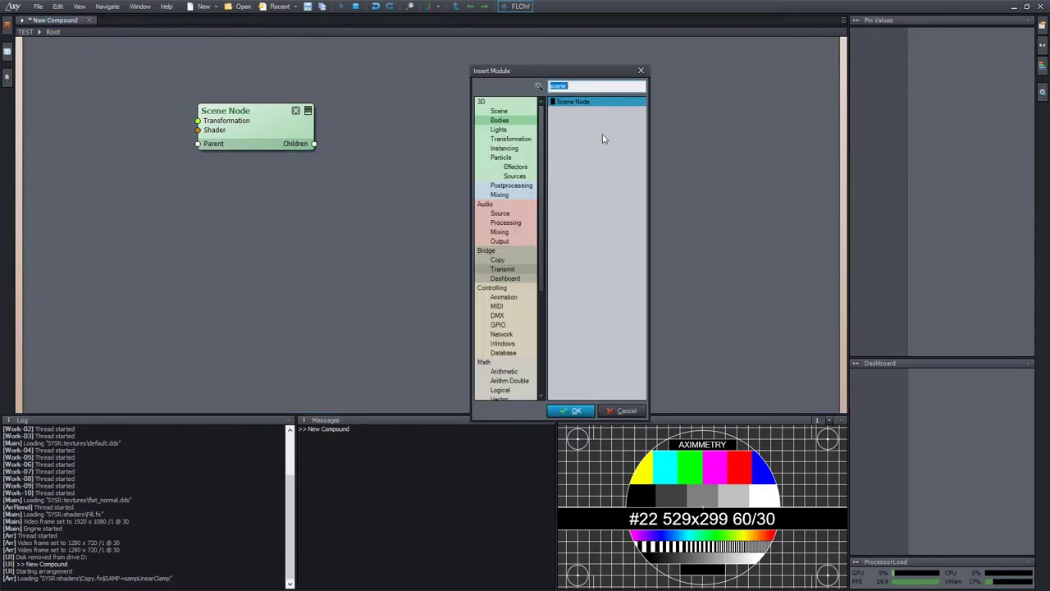
type("camera")
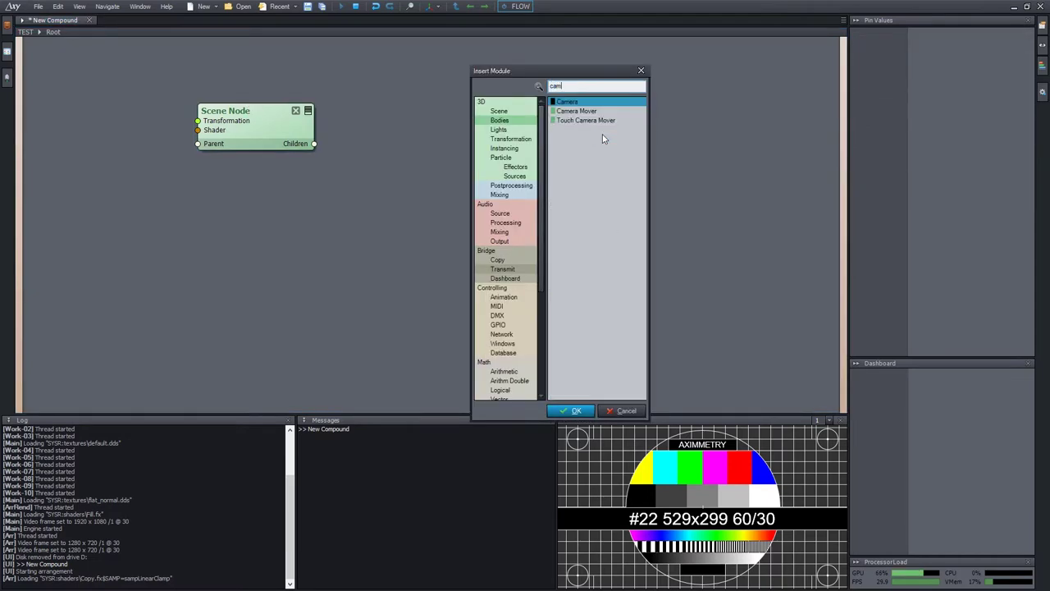
key("Return")
left_click_drag(603, 138, 428, 124)
- Connect the Scene Node's Children to the Camera's Parent and the Camera's Out to the compound's Out, spacing the two modules apart
left_click_drag(312, 144, 485, 147)
left_click_drag(558, 132, 837, 45)
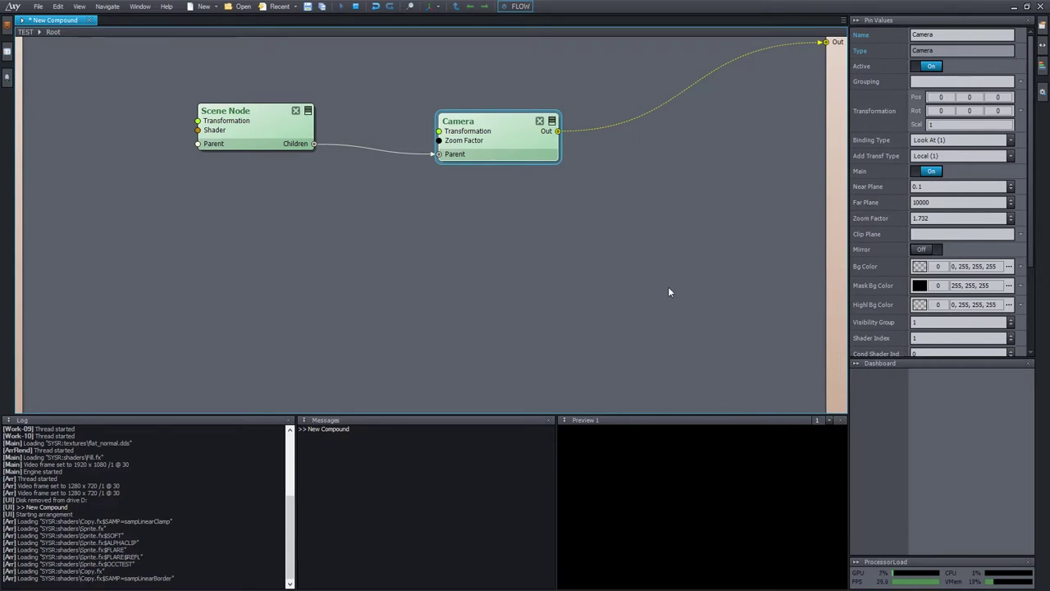
left_click_drag(497, 149, 522, 157)
left_click_drag(273, 144, 262, 142)
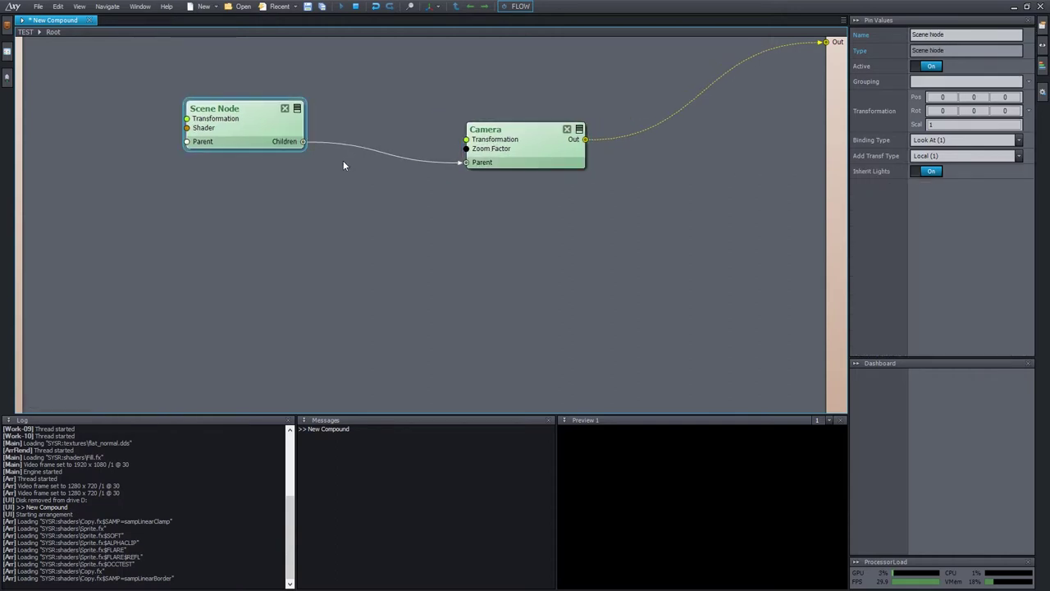
left_click_drag(265, 138, 275, 129)
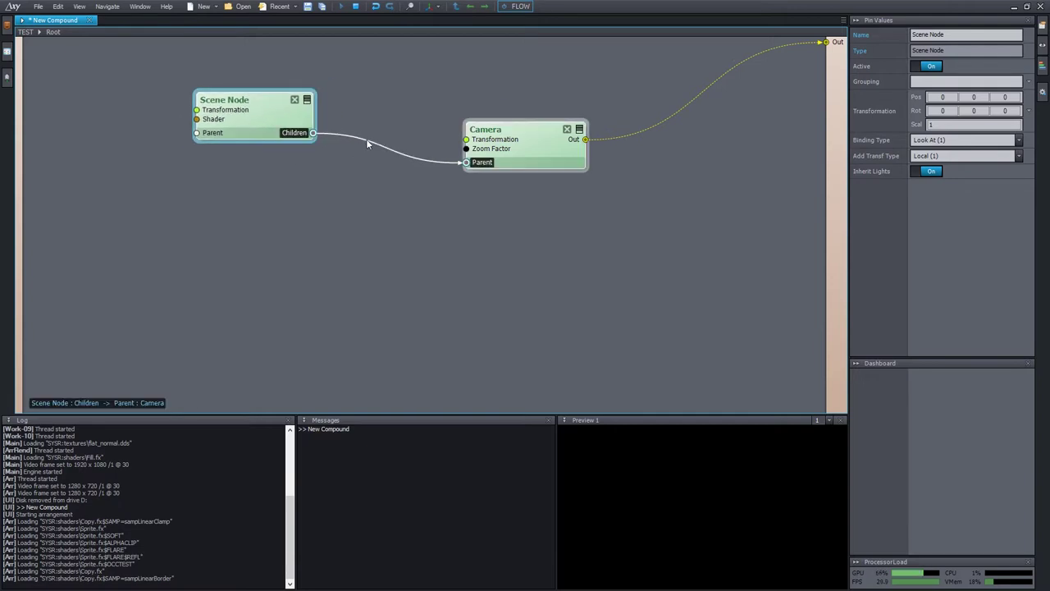
left_click_drag(302, 133, 314, 135)
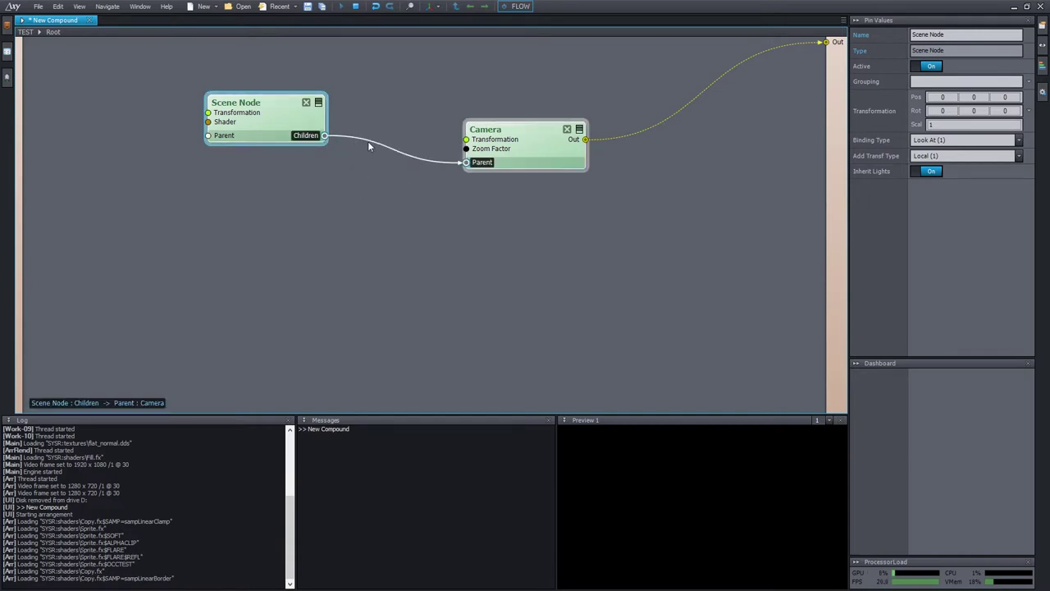
mouse_move(297, 123)
left_mouse_down()
mouse_move(284, 120)
mouse_move(314, 113)
left_mouse_up()
- Insert a Sphere module below the Camera and connect the Scene Node's Children to its Parent
double_click(335, 203)
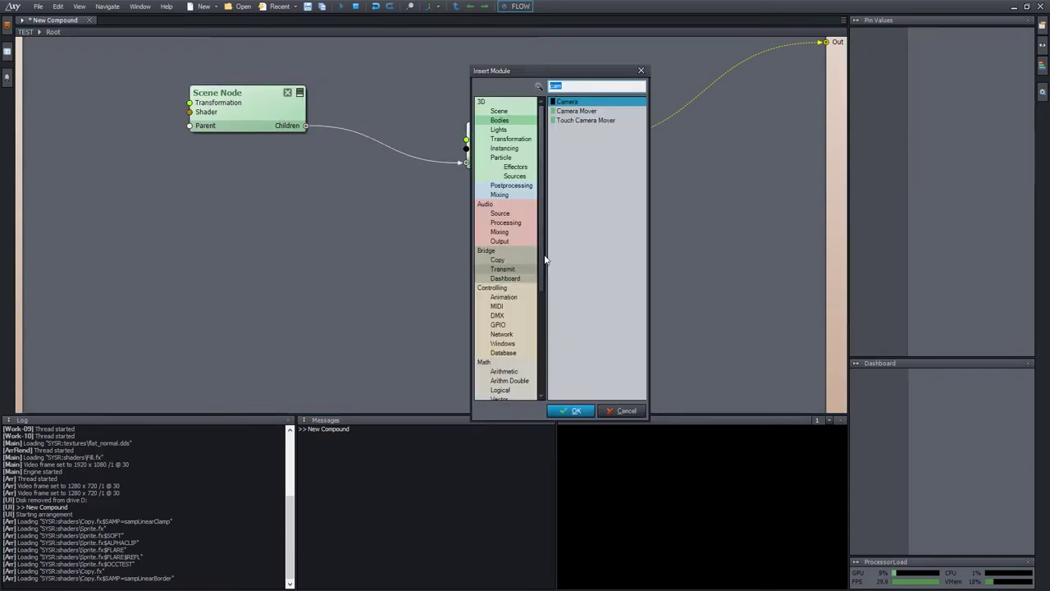
type("sphere")
key("Return")
left_click_drag(545, 259, 476, 261)
left_click_drag(302, 125, 487, 272)
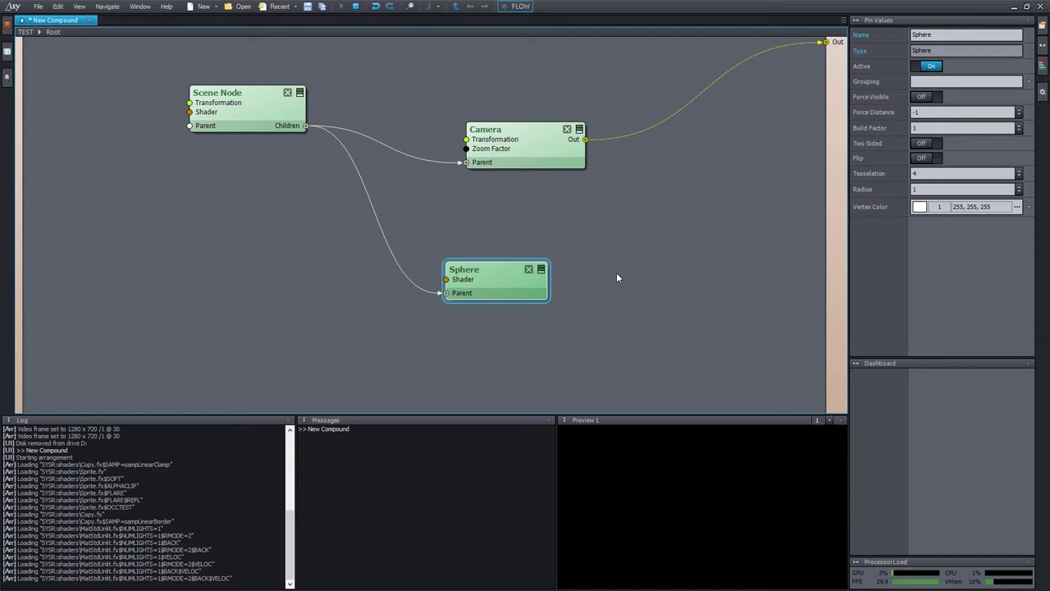
- Set the Camera's Z position to about -2.69 in its Transformation
left_click(530, 132)
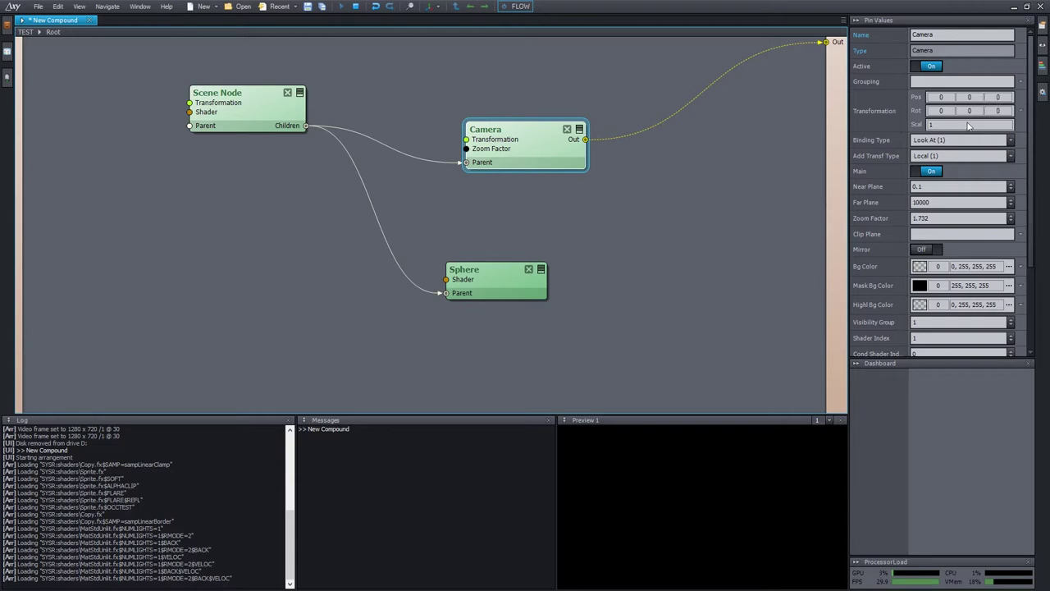
left_click(514, 205)
left_click(533, 155)
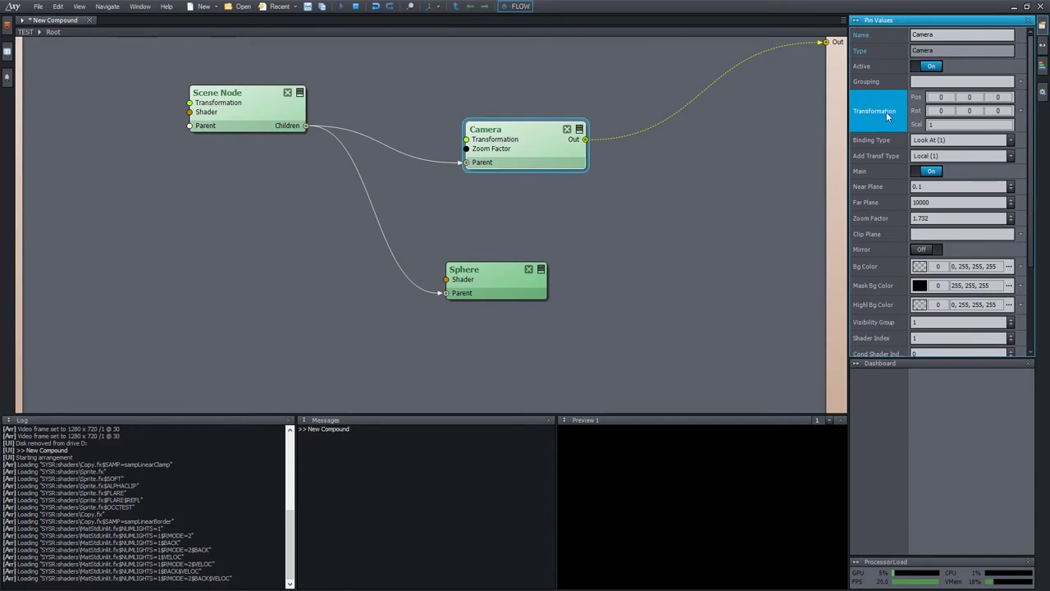
left_click_drag(1002, 97, 993, 97)
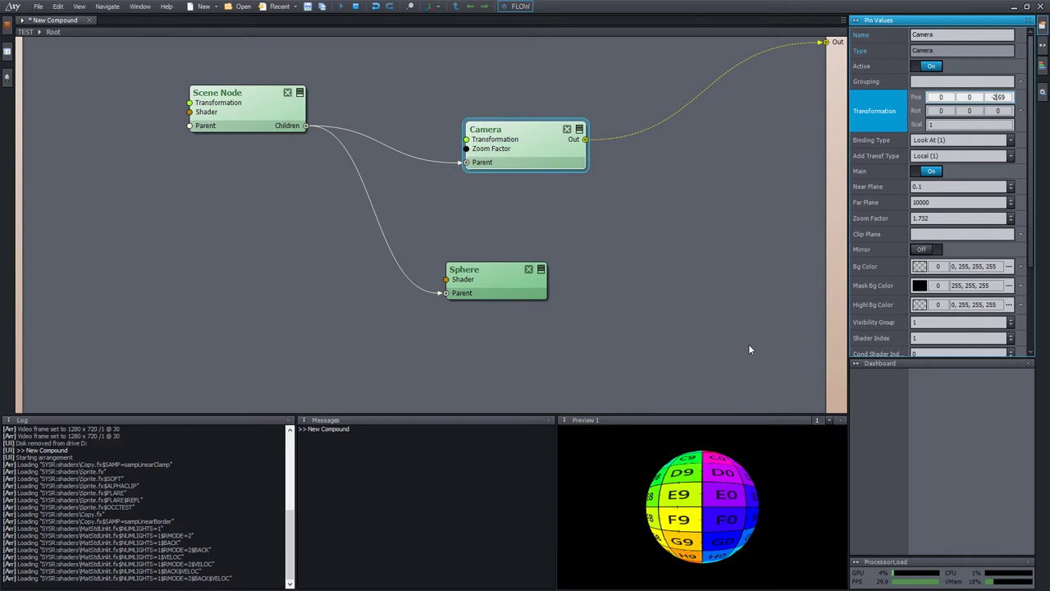
- Insert a Camera Mover above the Scene Node and wire its Out and Zoom Factor to the Camera's Transformation and Zoom Factor
left_click_drag(256, 100, 203, 192)
double_click(250, 72)
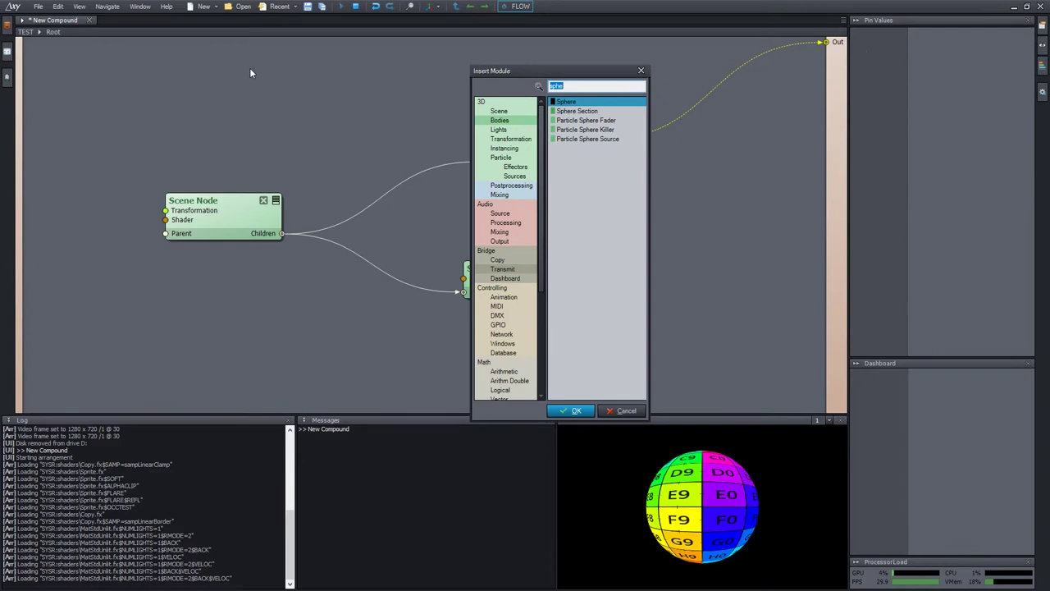
type("cam")
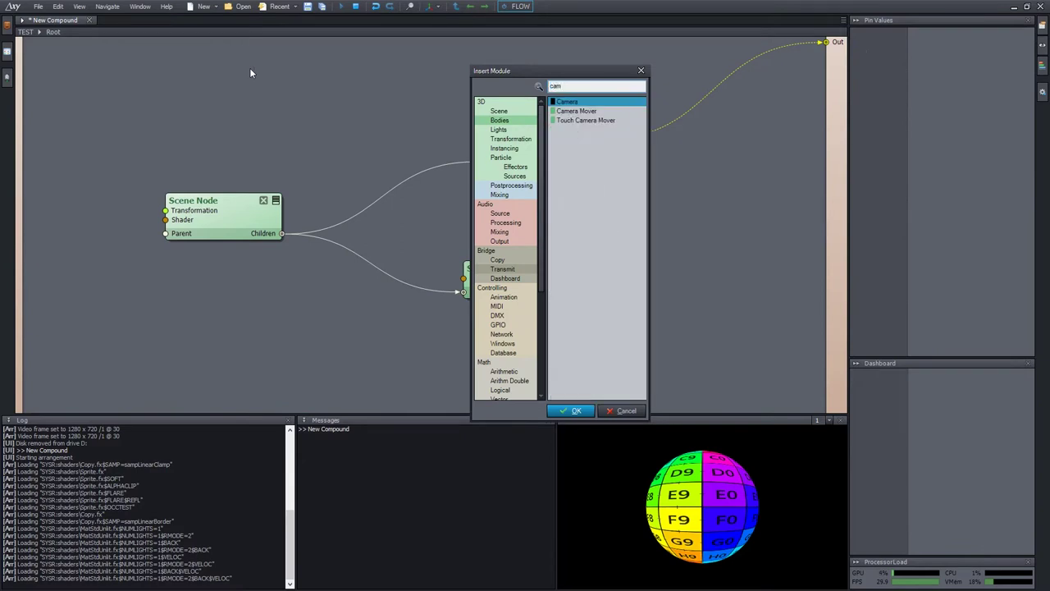
key("Down")
key("Return")
left_click(251, 72)
left_click_drag(310, 79, 286, 83)
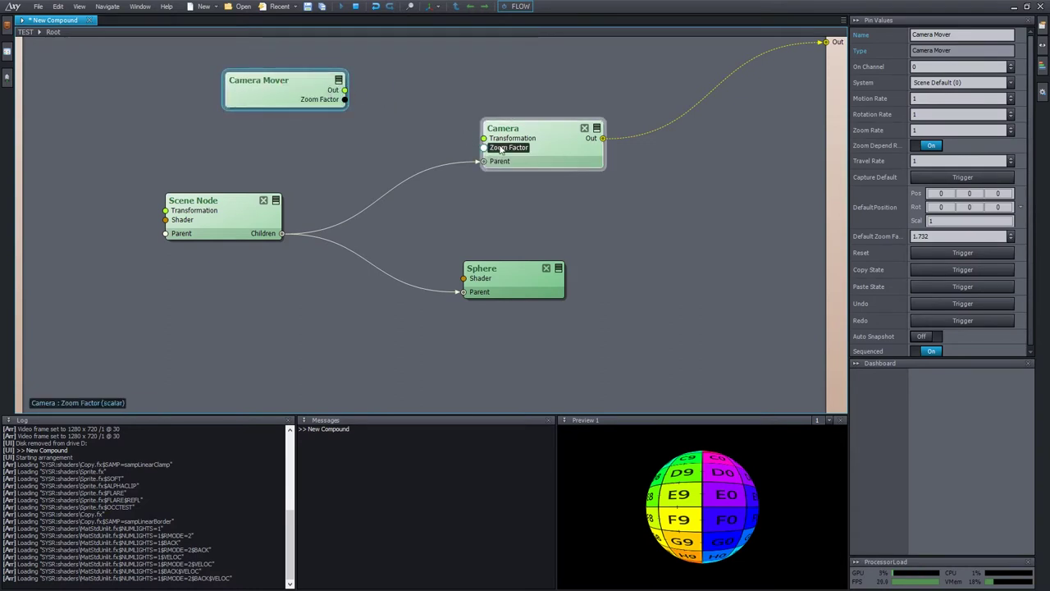
left_click_drag(343, 89, 484, 138)
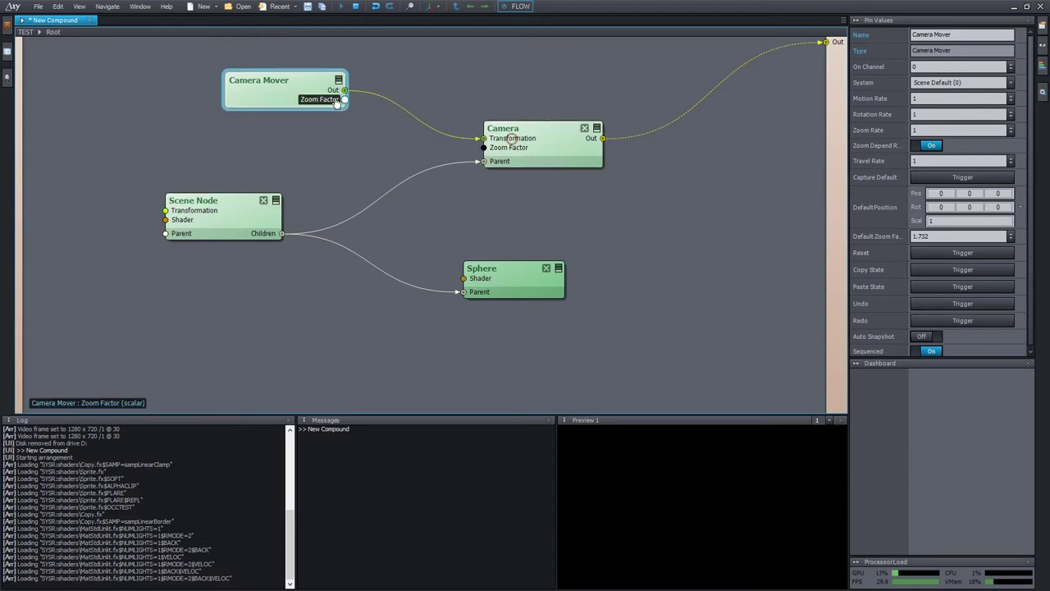
left_click_drag(345, 99, 485, 148)
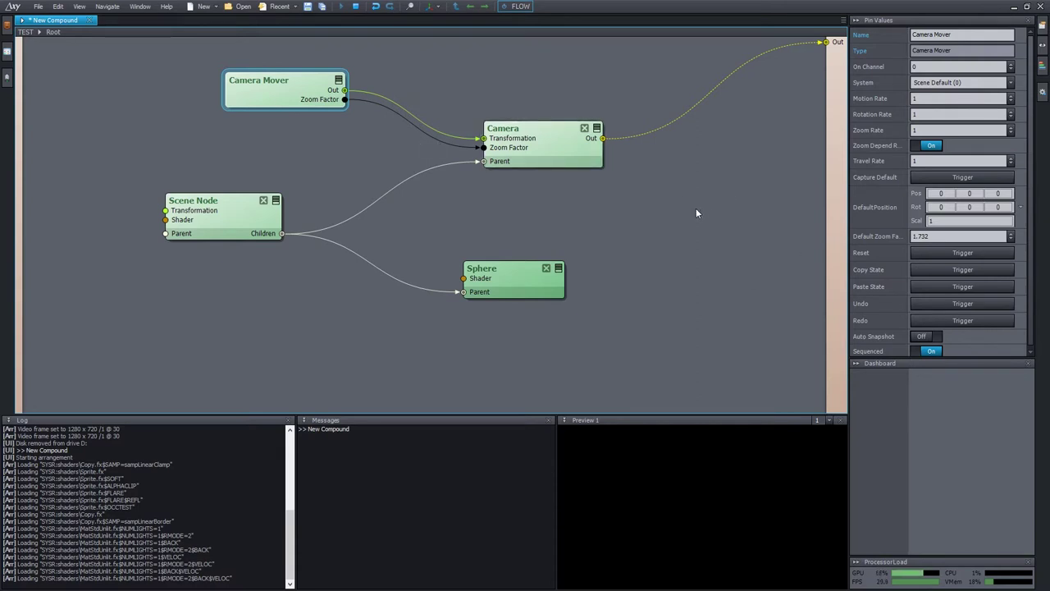
- Move the camera back, orbit and pan in the preview to frame the whole sphere from an elevated angle
right_click_drag(710, 455, 710, 556)
left_click_drag(698, 473, 831, 488)
mouse_move(765, 478)
middle_mouse_down()
mouse_move(738, 481)
mouse_move(770, 476)
middle_mouse_up()
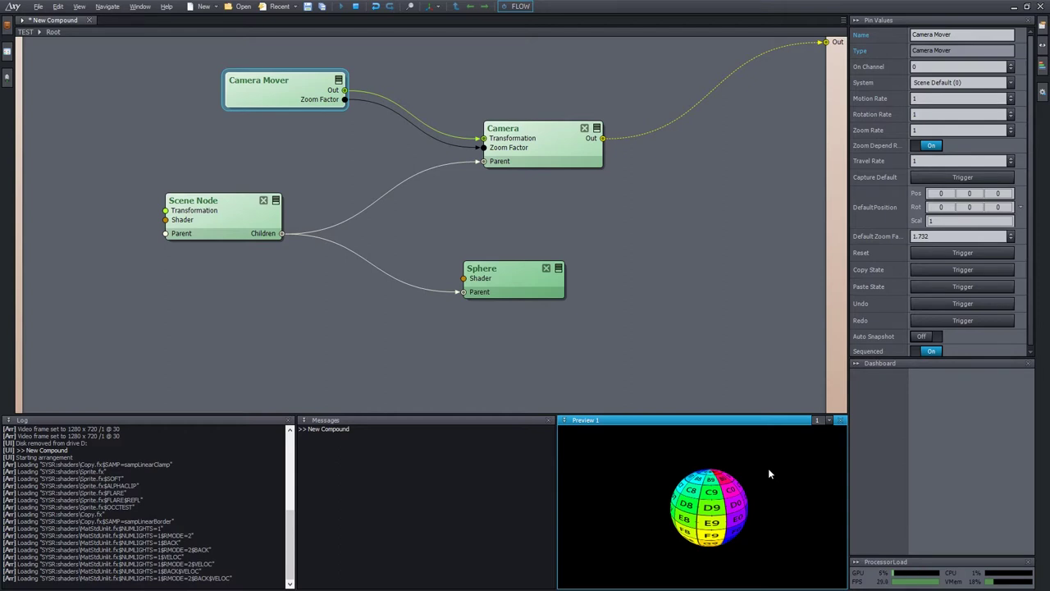
- Insert a Rectangle module between the Camera and Sphere and connect the Scene Node's Children to its Parent
double_click(673, 268)
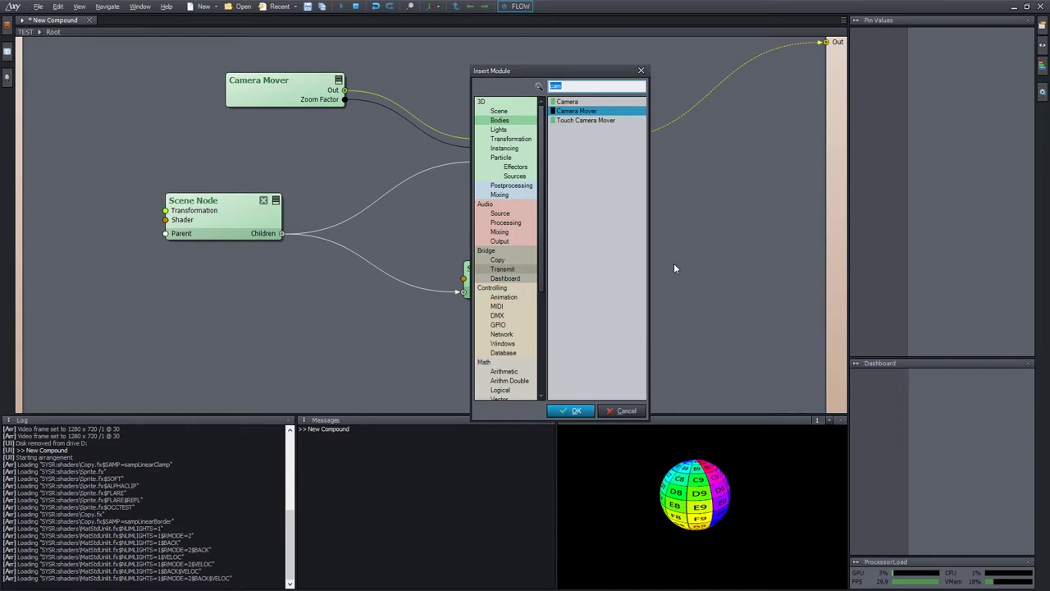
type("rect")
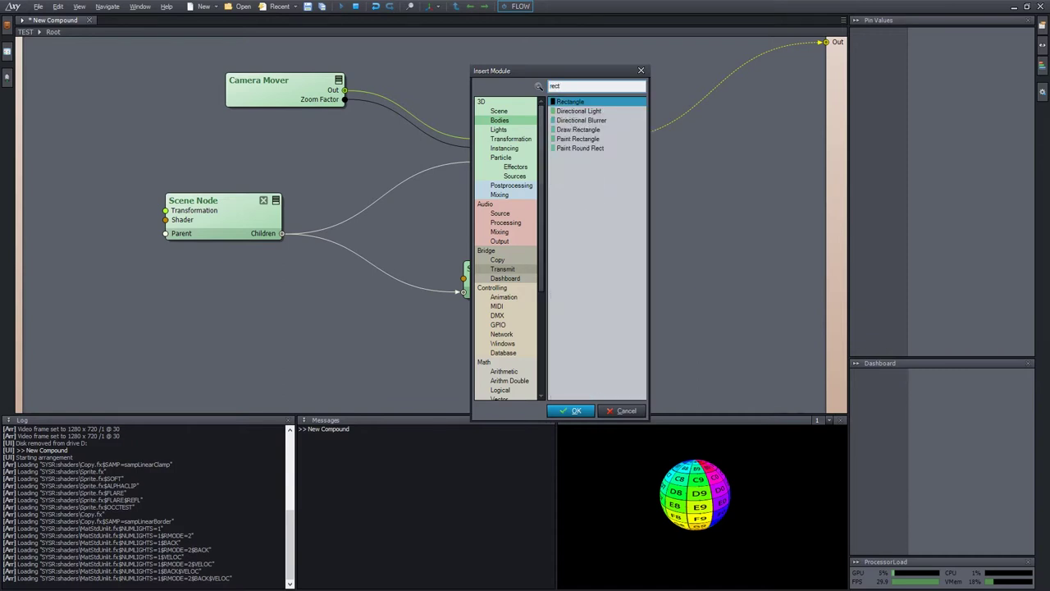
key("Return")
left_click_drag(727, 272, 639, 264)
left_click_drag(502, 270, 511, 364)
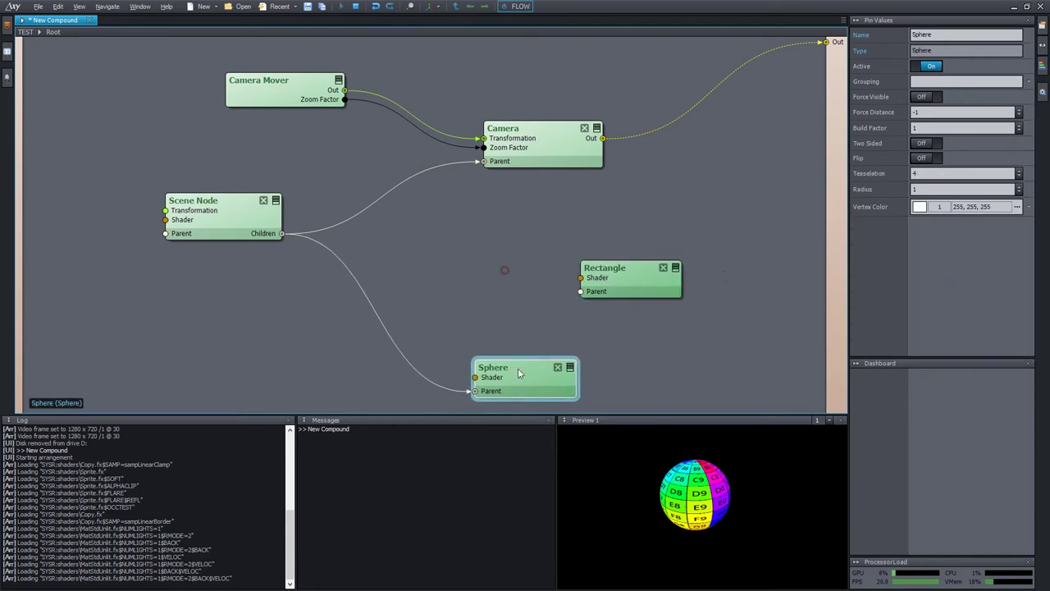
left_click_drag(623, 279, 519, 287)
left_click_drag(263, 234, 491, 299)
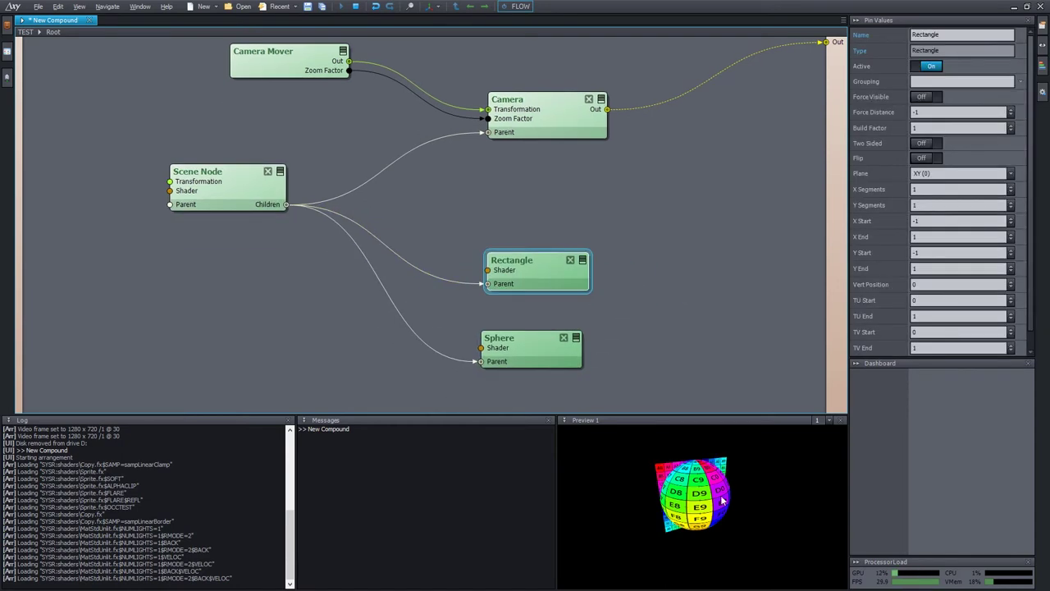
- Set the Rectangle's Plane to XZ (1) to lay it horizontally
left_click(721, 500)
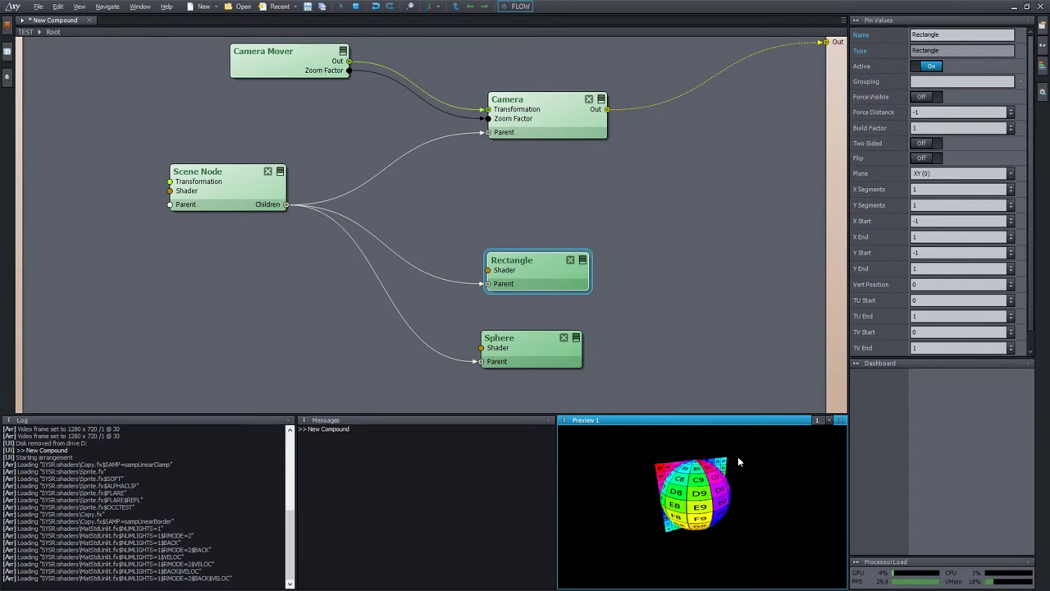
left_click(878, 177)
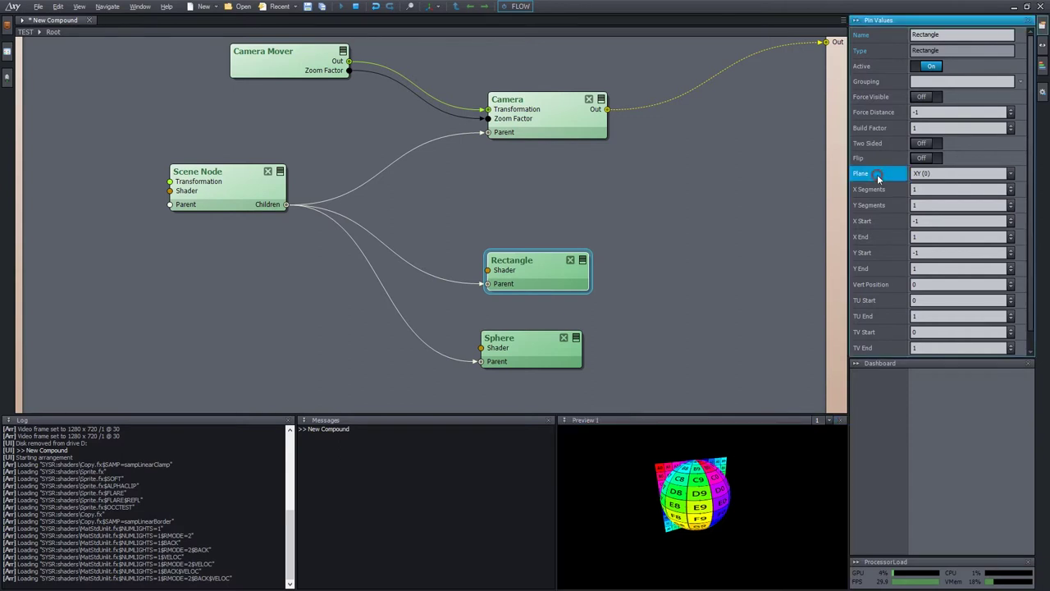
left_click(946, 178)
left_click(948, 179)
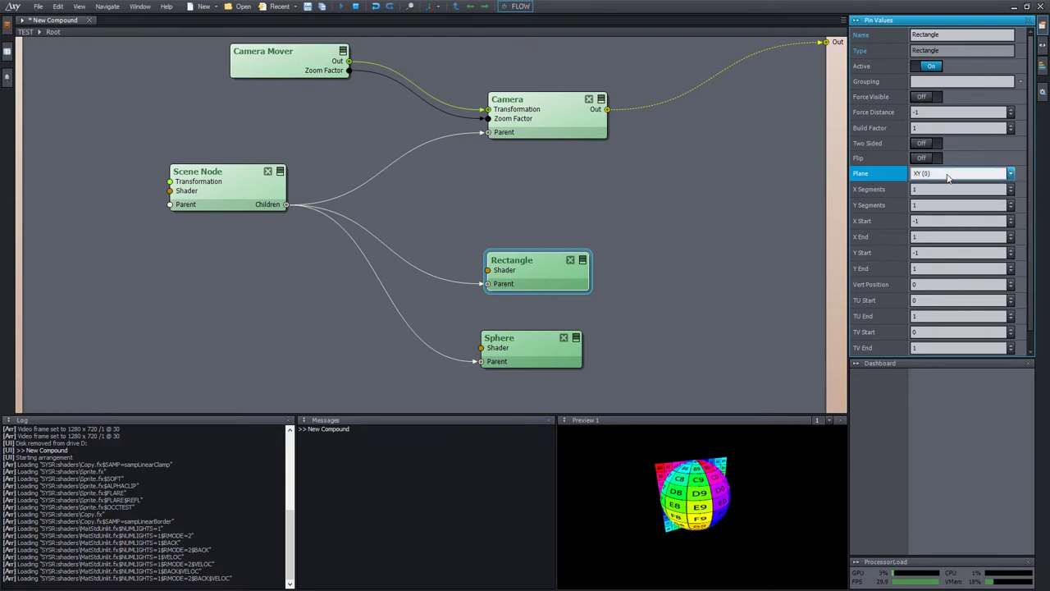
left_click(947, 175)
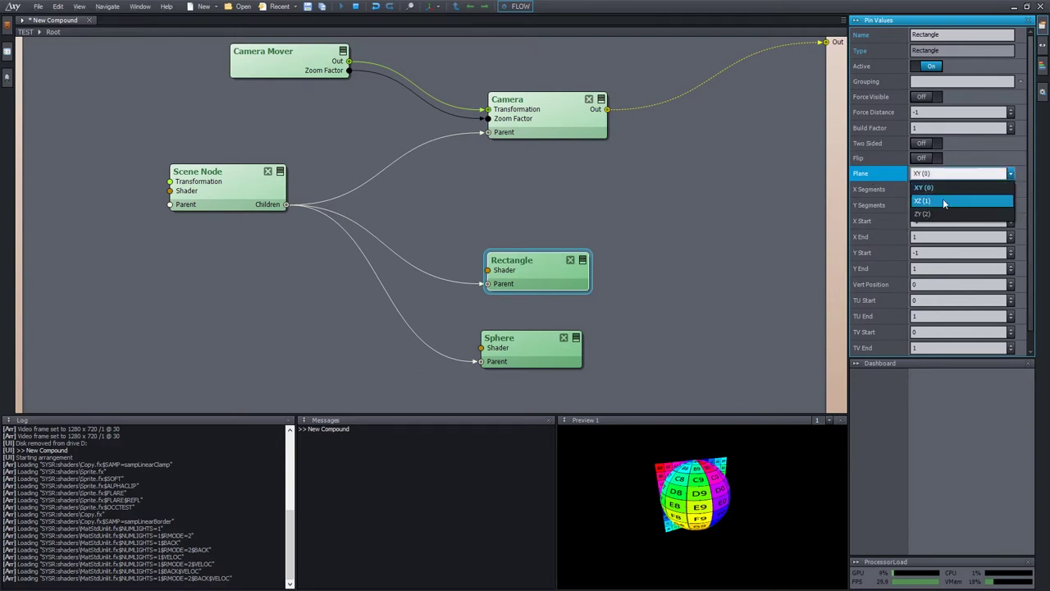
left_click(943, 200)
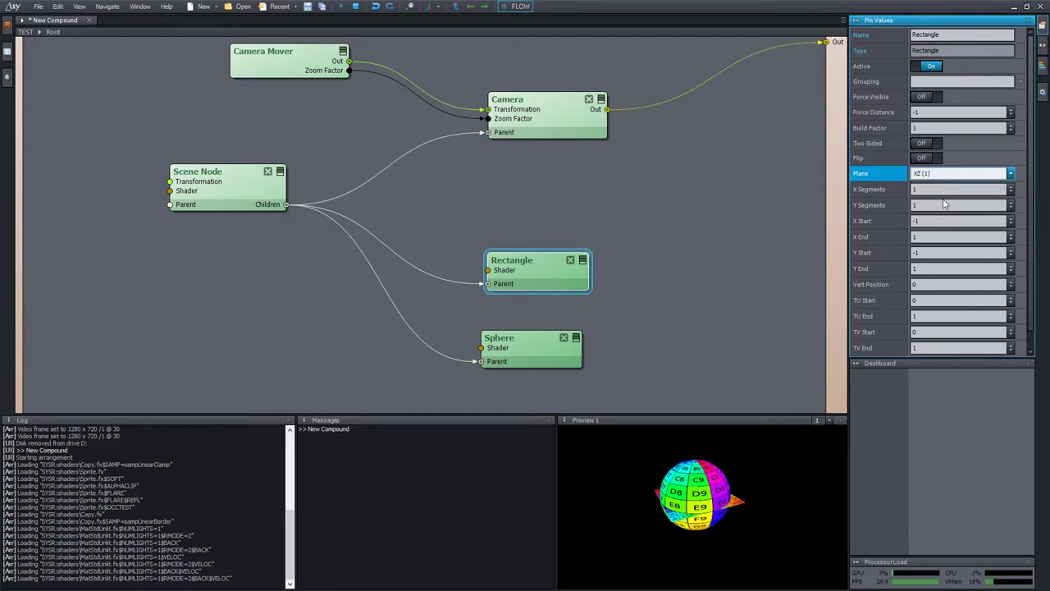
- Maximize Preview 1 to inspect the sphere and the rectangle at a larger size
left_click(730, 514)
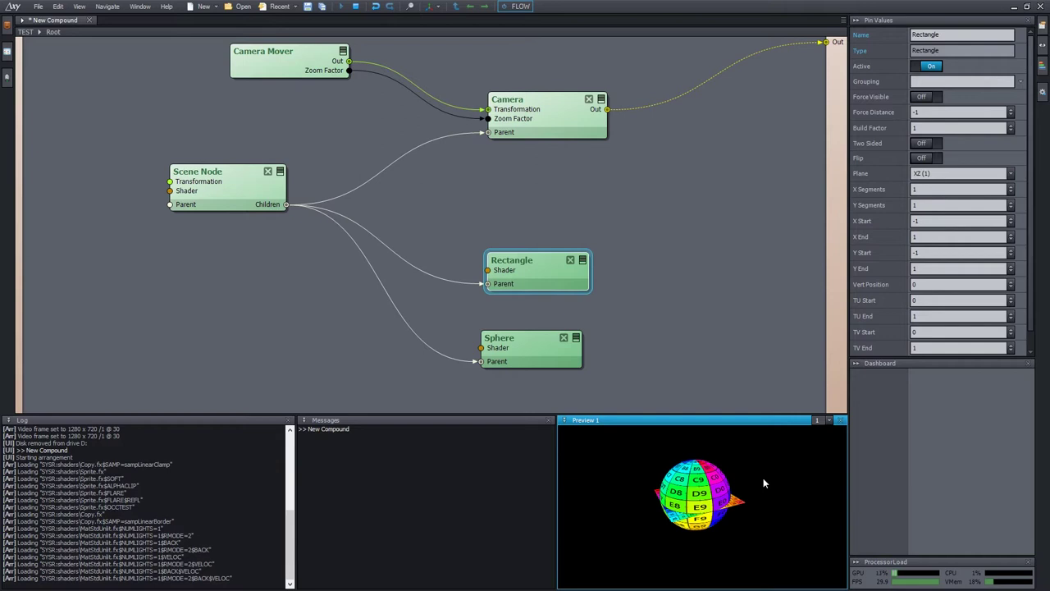
left_click(718, 361)
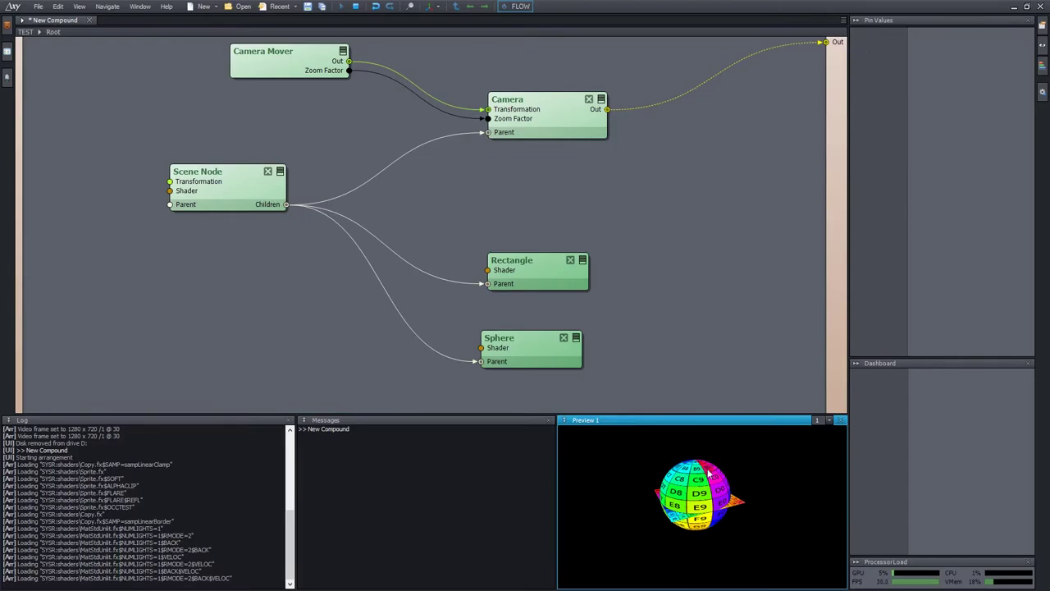
double_click(708, 473)
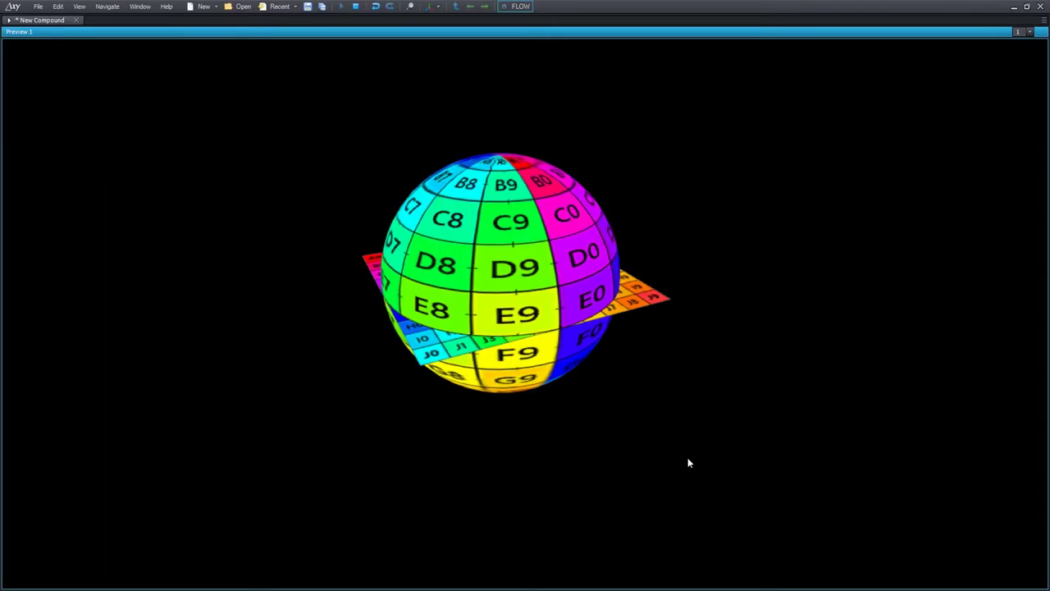
- Orbit around the sphere and rectangle in the enlarged preview, and return to the node graph
left_click_drag(532, 329, 743, 333)
key("Escape")
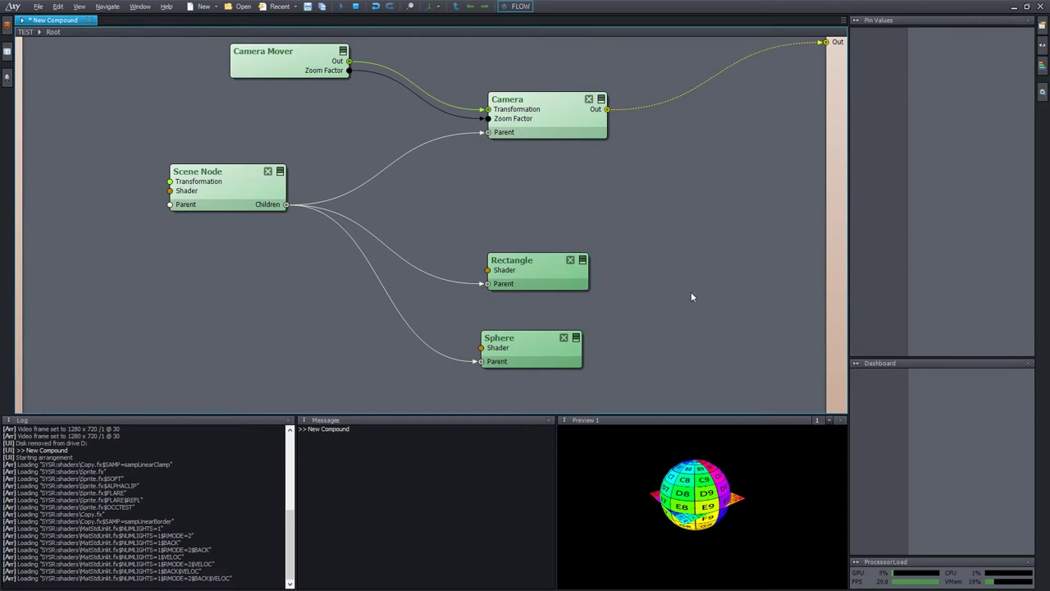
mouse_move(647, 287)
middle_mouse_down()
mouse_move(650, 251)
mouse_move(636, 270)
middle_mouse_up()
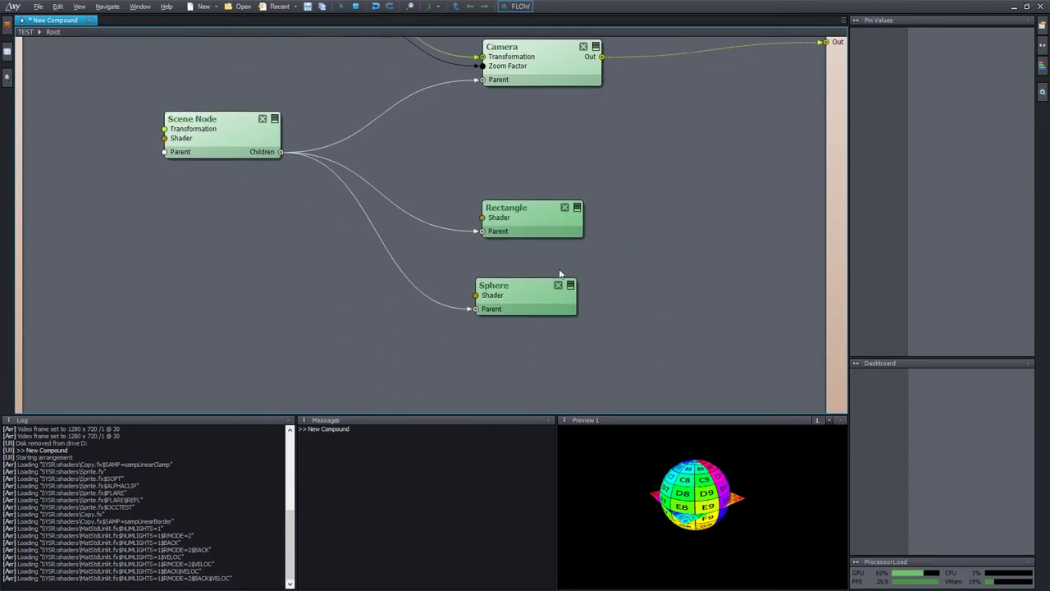
- Set the Rectangle's X Start and Y Start to -100 and its X End and Y End to 100
left_click(544, 228)
left_click_drag(547, 228, 551, 226)
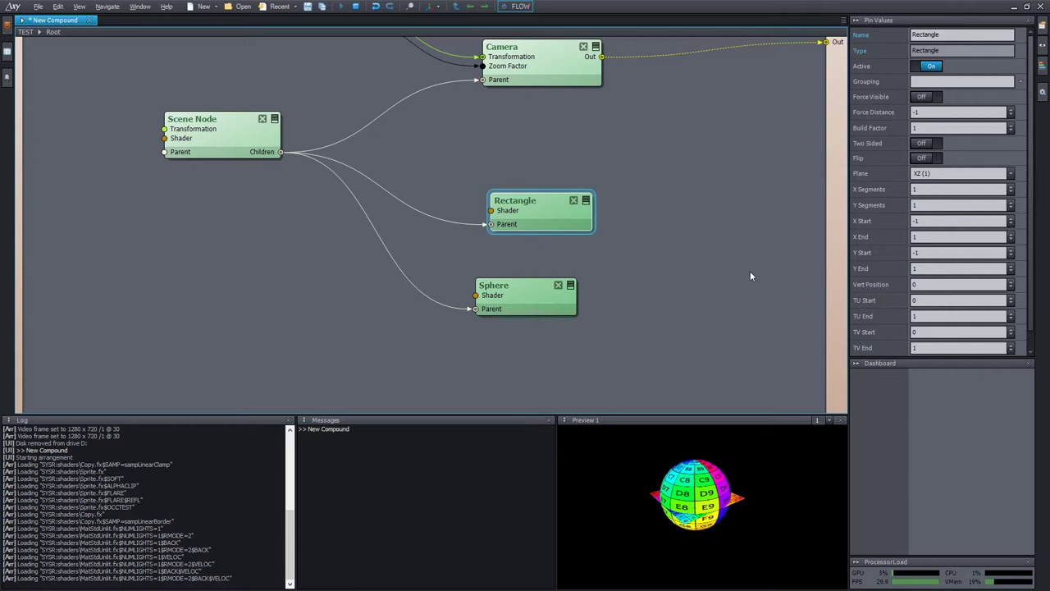
left_click(886, 220)
left_click(884, 205)
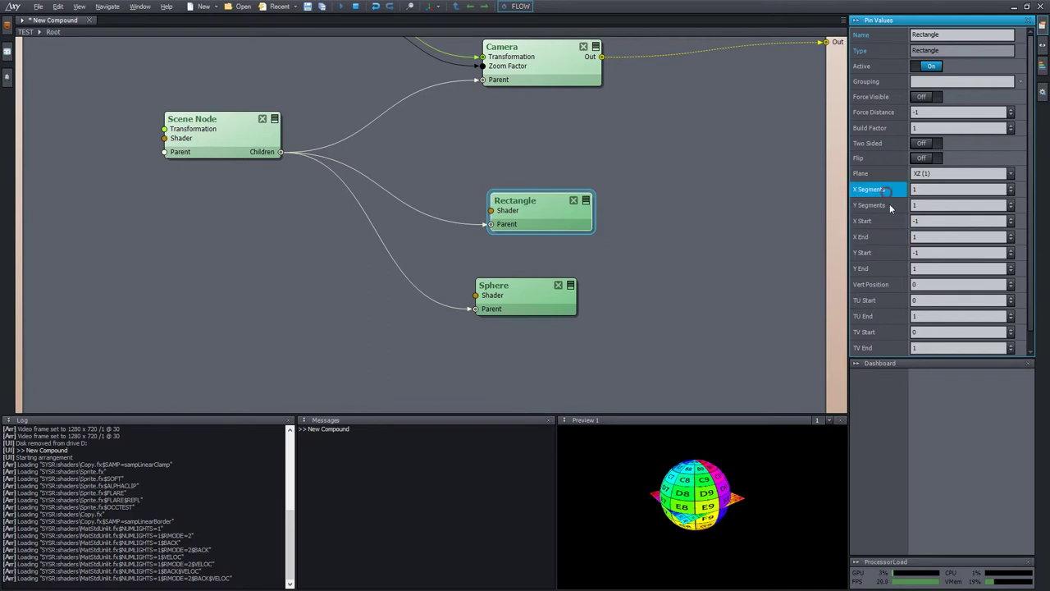
left_click(878, 221)
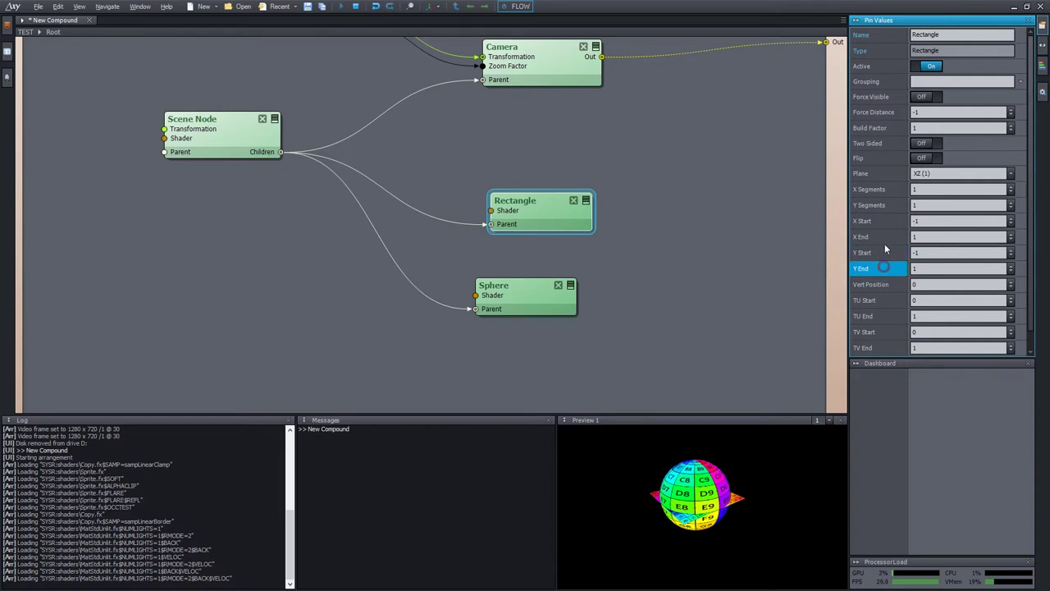
left_click(883, 221)
left_click(881, 221)
left_click(946, 221)
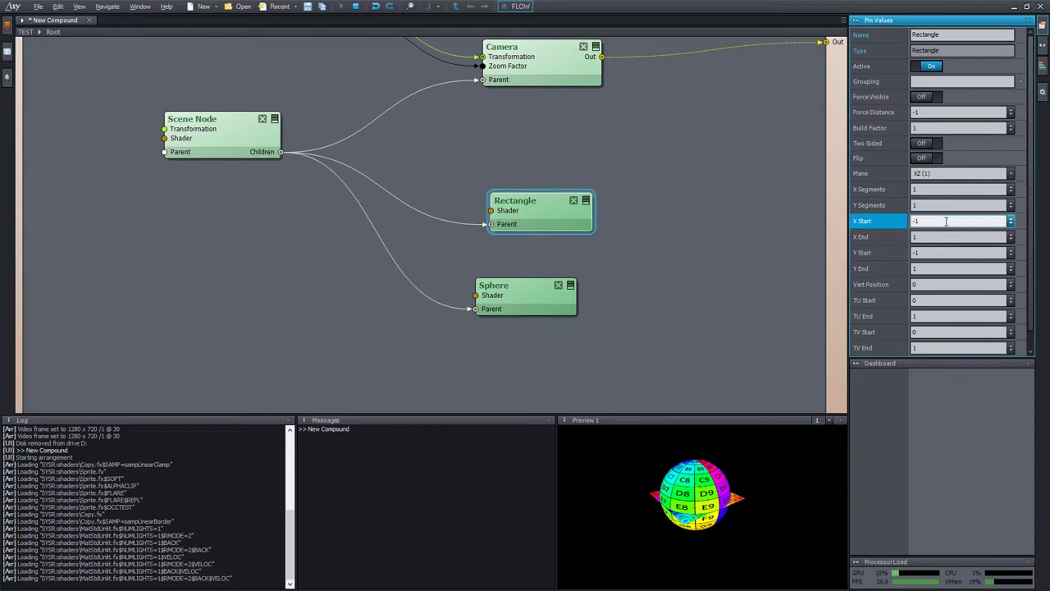
type("00")
key("Tab")
type("100")
key("Tab")
type("-100")
key("Tab")
type("100")
key("Return")
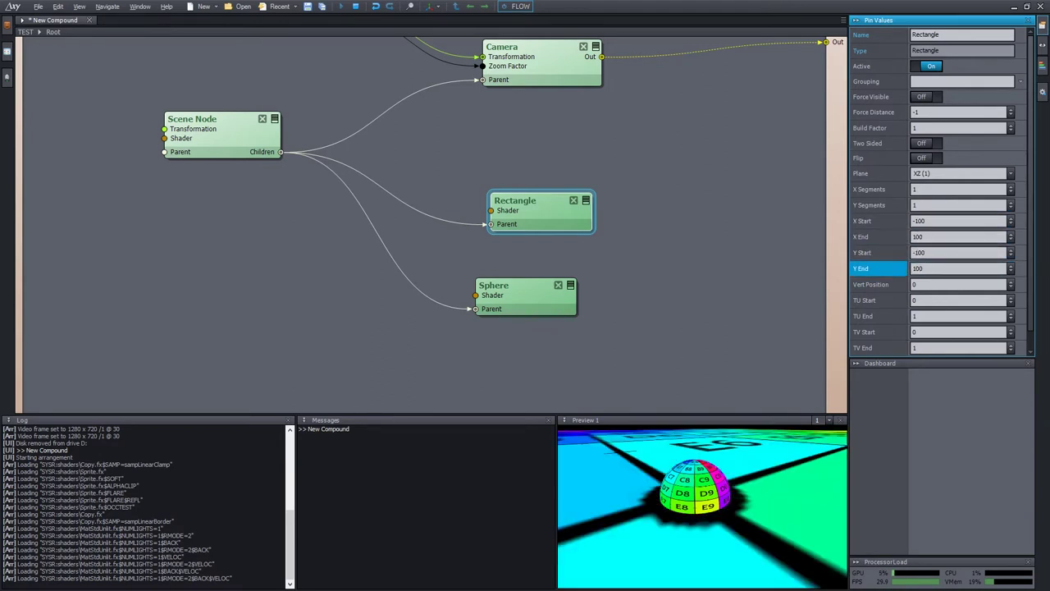
- Inspect the enlarged floor around the sphere in the maximized Preview 1 from a slightly different angle, and restore the layout
double_click(738, 483)
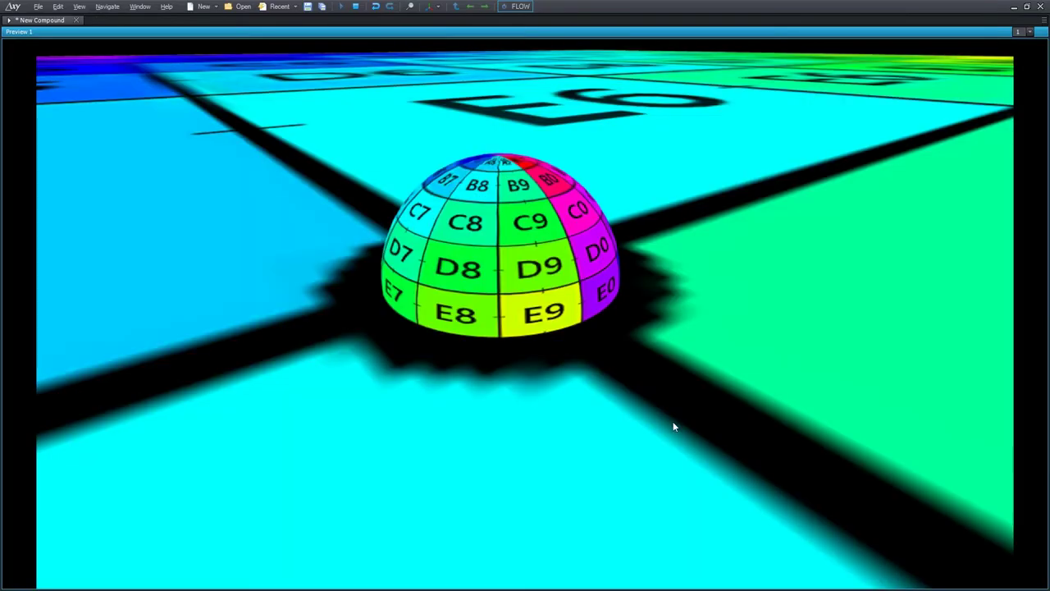
left_click_drag(661, 410, 621, 371)
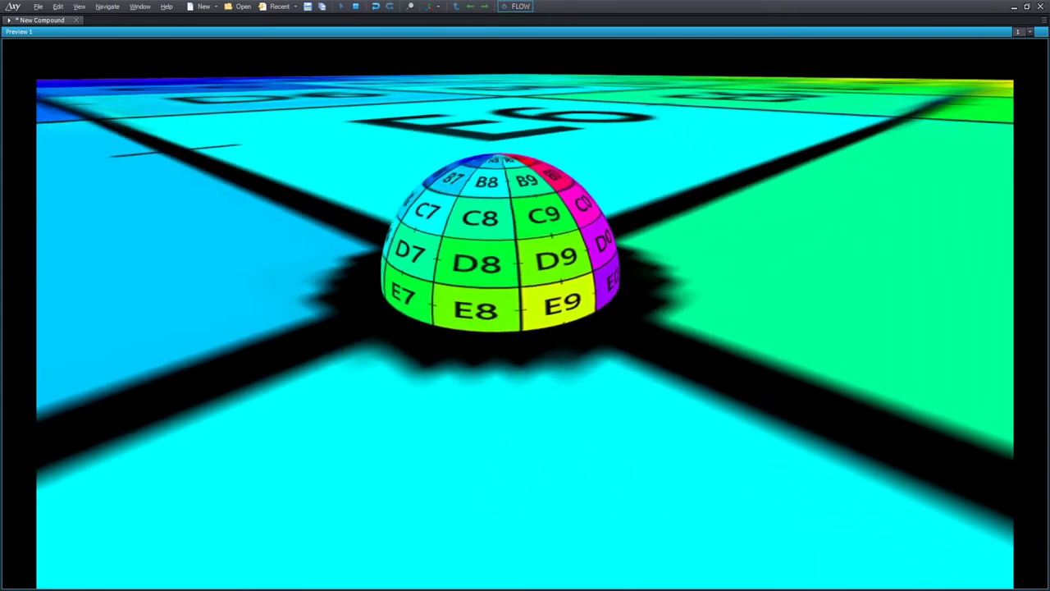
double_click(940, 303)
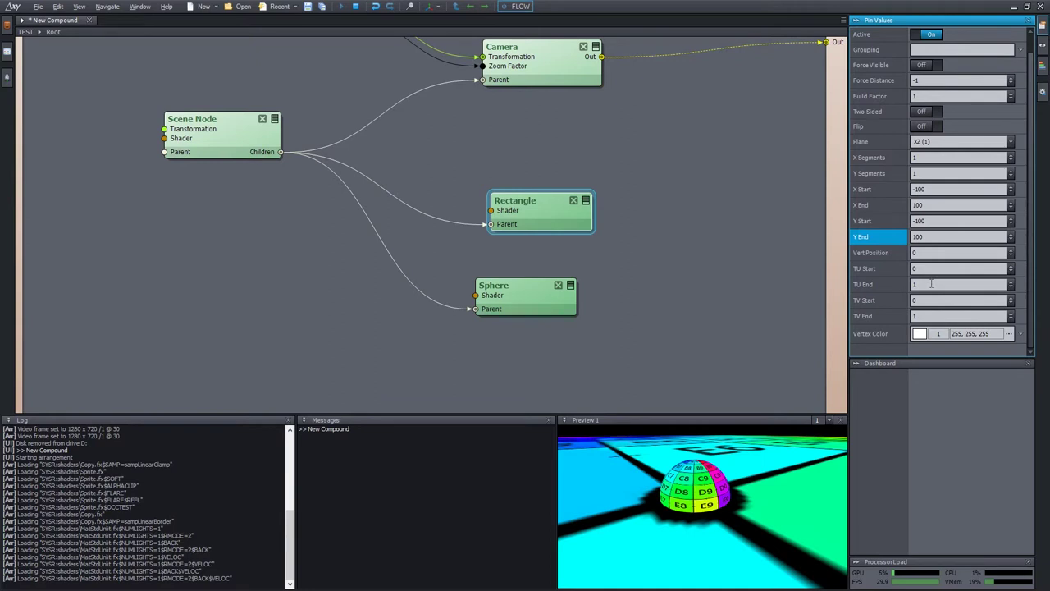
- Set the Rectangle's TU End and TV End to 100 so the texture repeats across the floor
left_click(931, 284)
type("100")
key("Tab")
type("100")
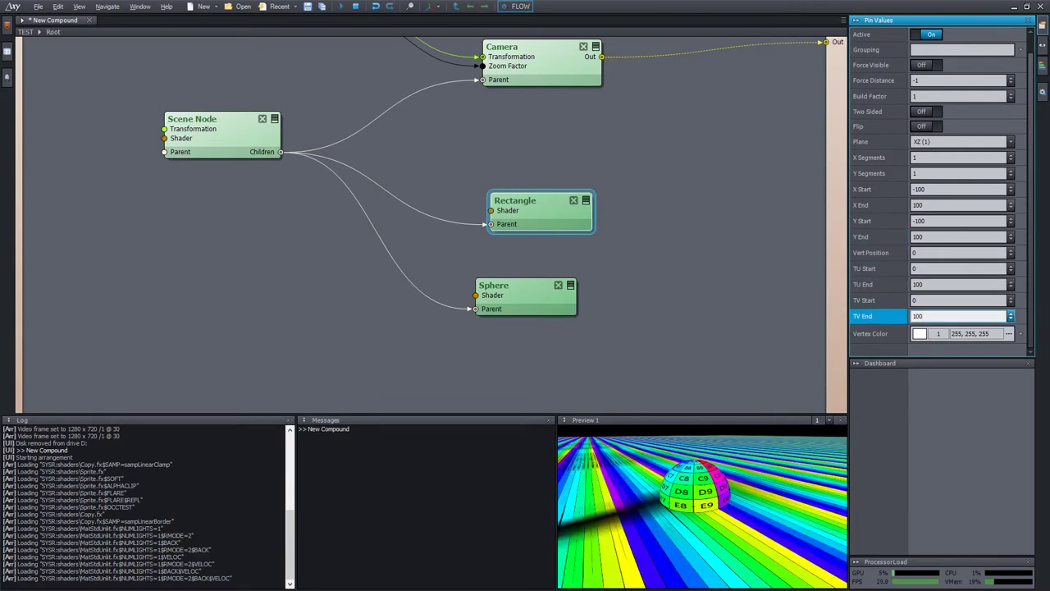
key("Return")
- Examine the tiled floor texture in the maximized Preview 1 while orbiting slightly, and return to the node graph
double_click(761, 496)
left_click_drag(717, 352, 712, 325)
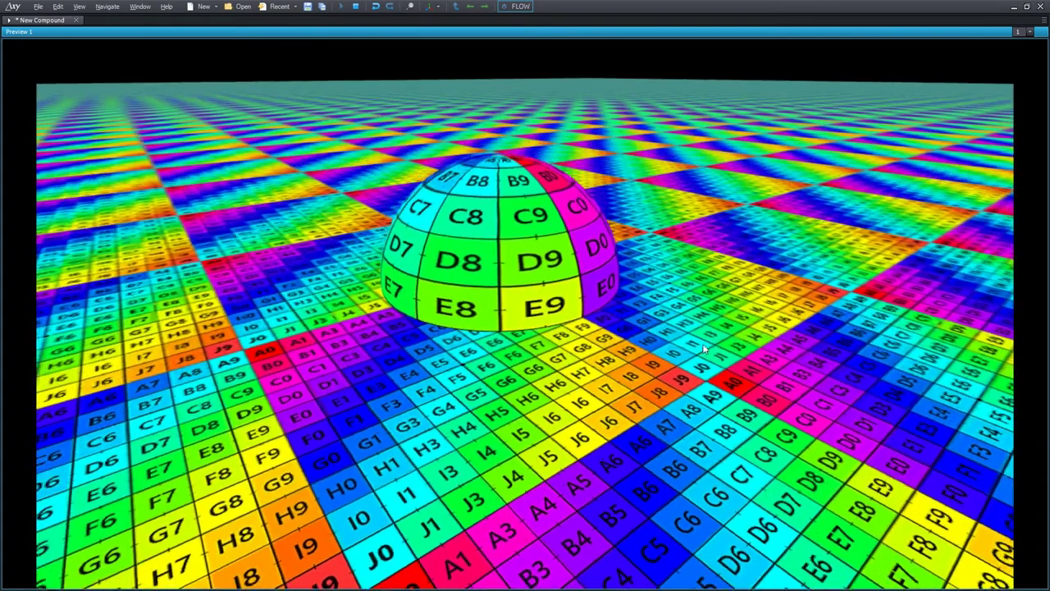
key("Escape")
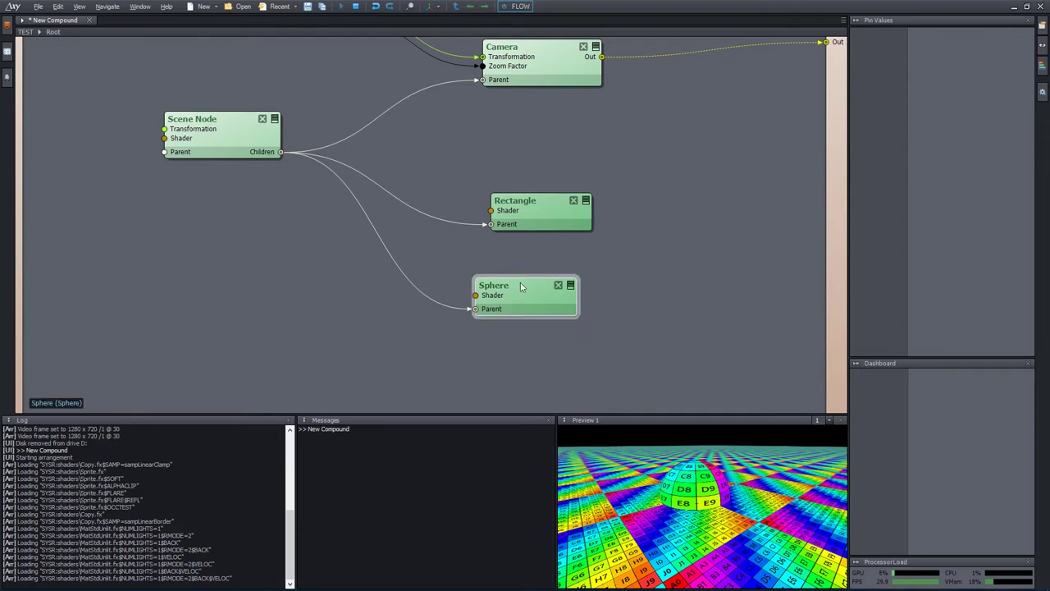
- Try out different Radius values on the Sphere and undo the change
left_click_drag(525, 286, 543, 296)
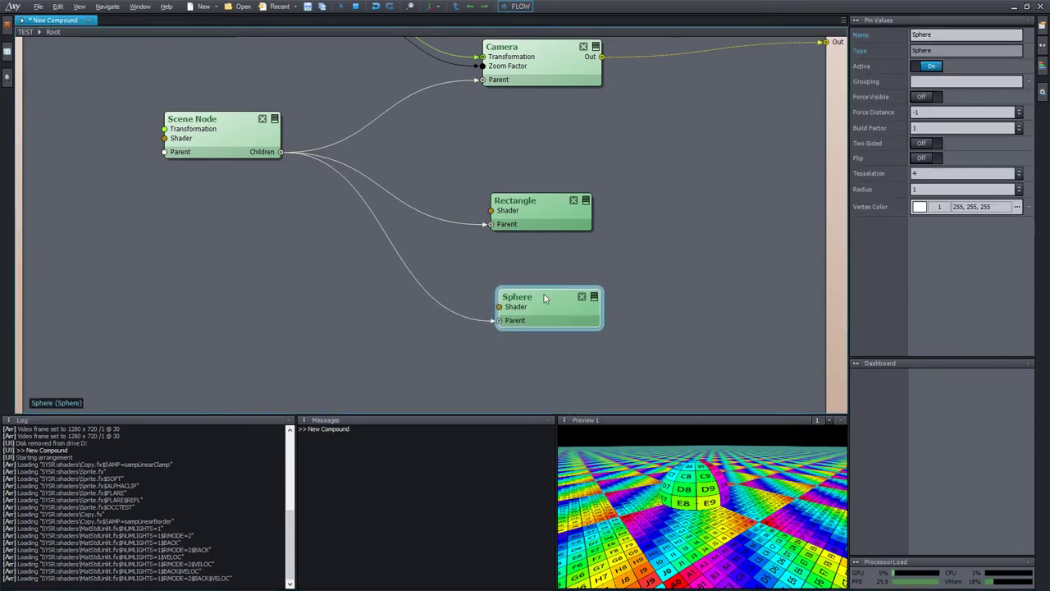
left_click(940, 190)
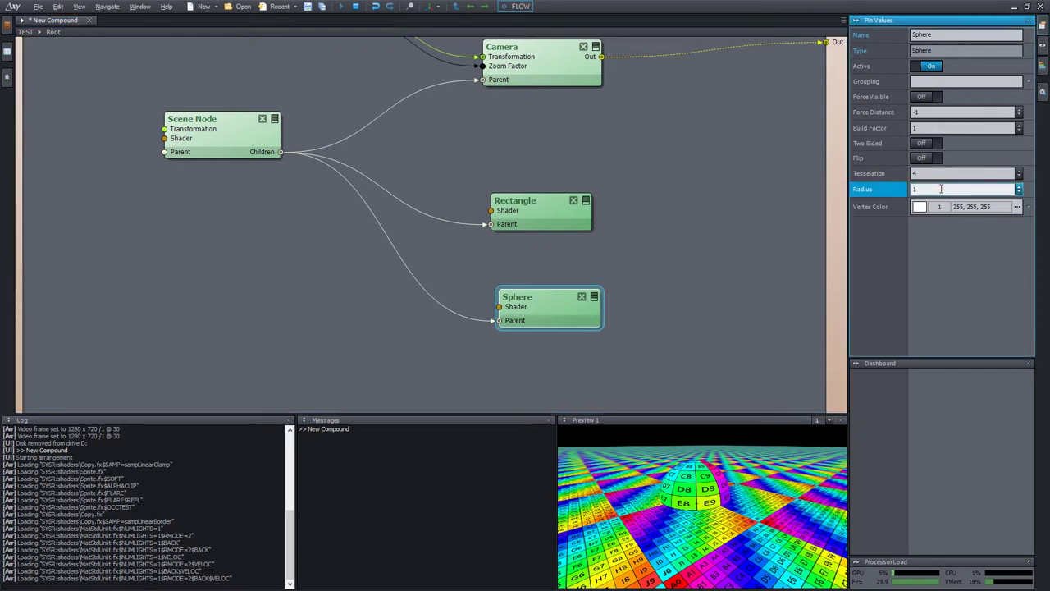
scroll(940, 190, "up", 7)
left_click_drag(1018, 189, 1019, 82)
left_click_drag(942, 3, 941, 87)
key("ctrl+z")
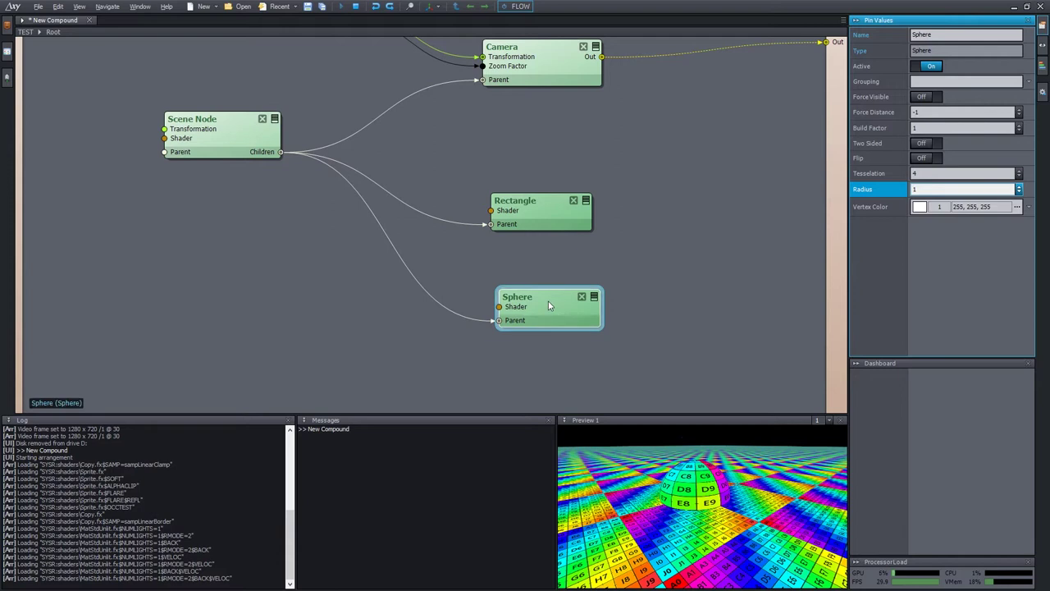
- Insert a second Scene Node module into the connection between the first Scene Node and the Sphere, and rearrange the modules around it
left_click_drag(548, 301, 583, 312)
type("ne no")
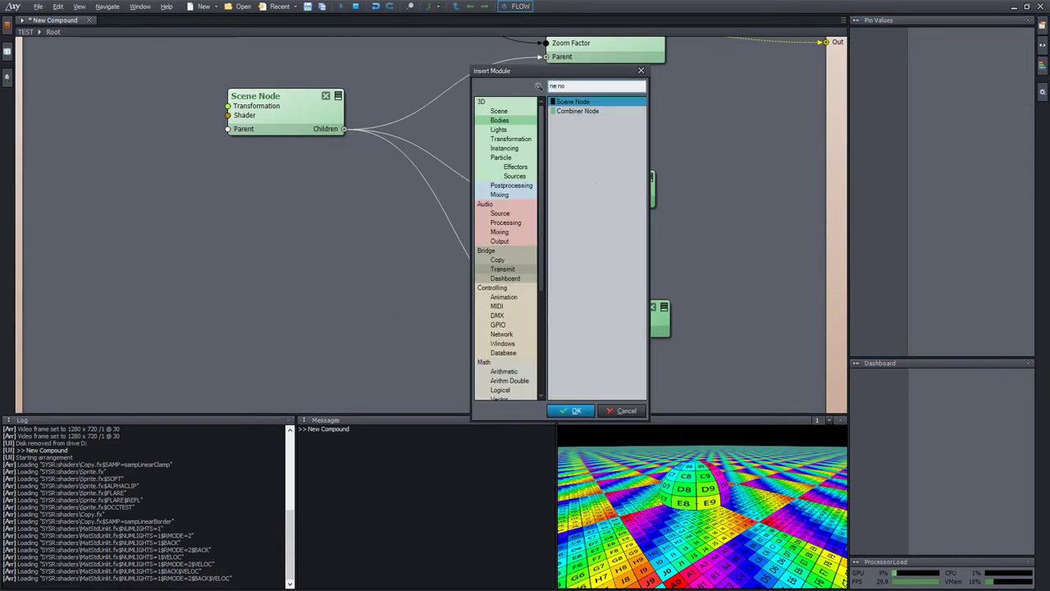
key("Return")
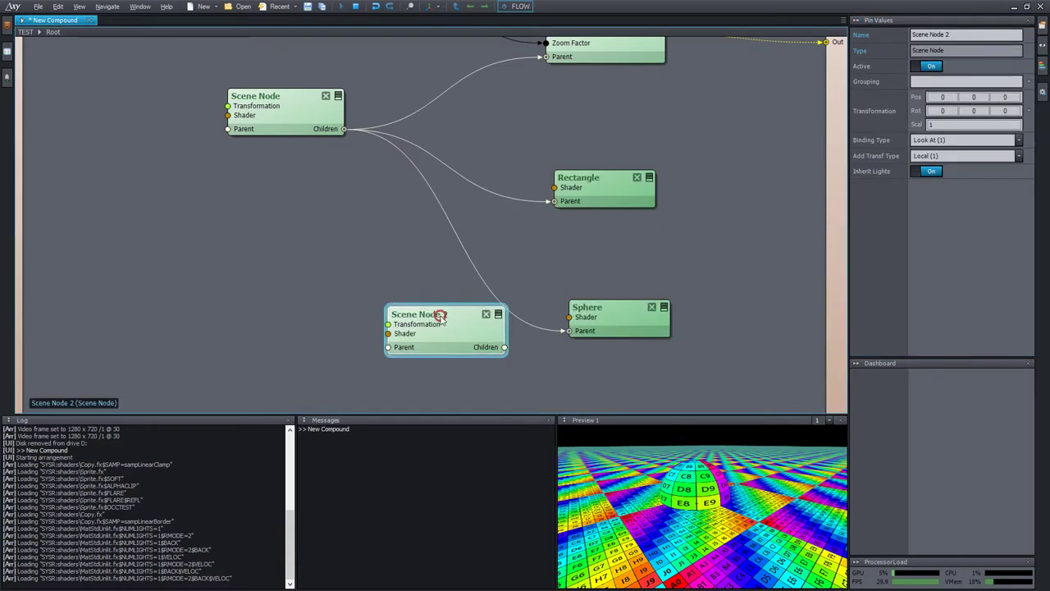
left_click_drag(440, 310, 425, 245)
left_click_drag(311, 125, 283, 118)
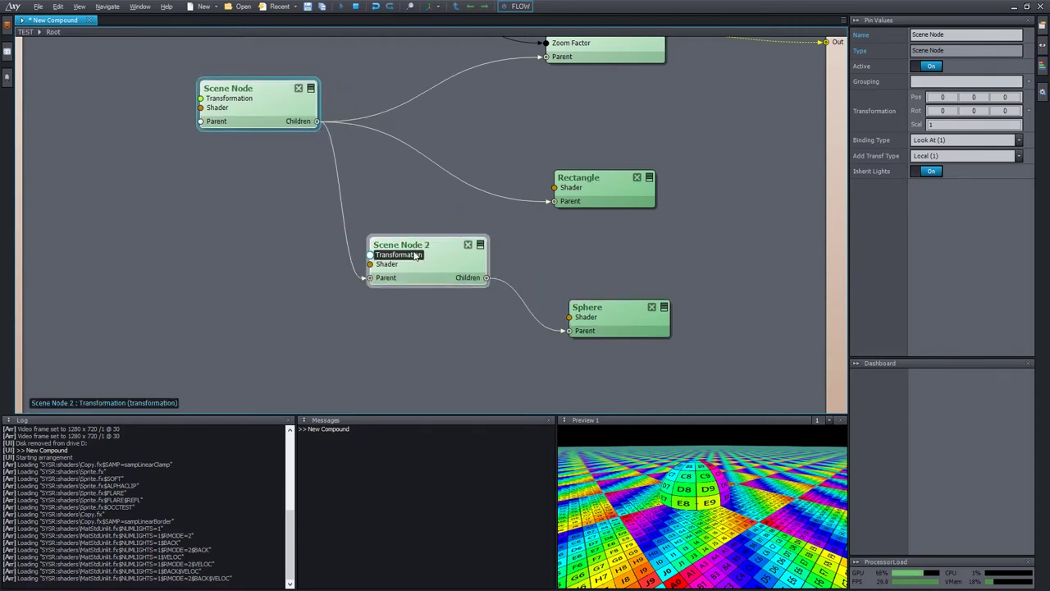
left_click_drag(438, 254, 465, 246)
left_click(628, 321)
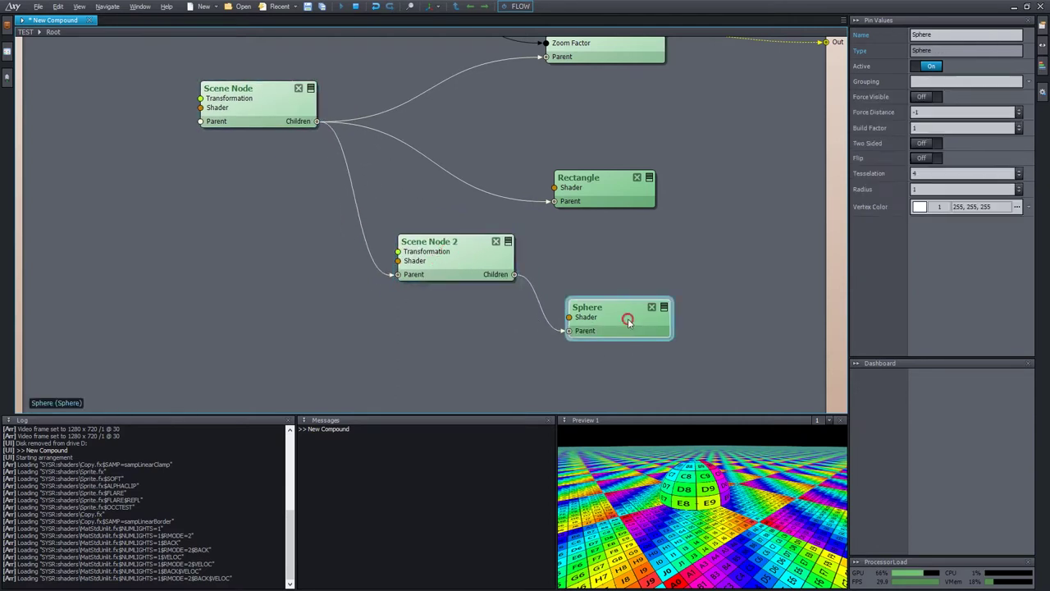
- Try changing the position and rotation values in Scene Node 2's Transformation, and undo the changes
left_click_drag(484, 263, 482, 264)
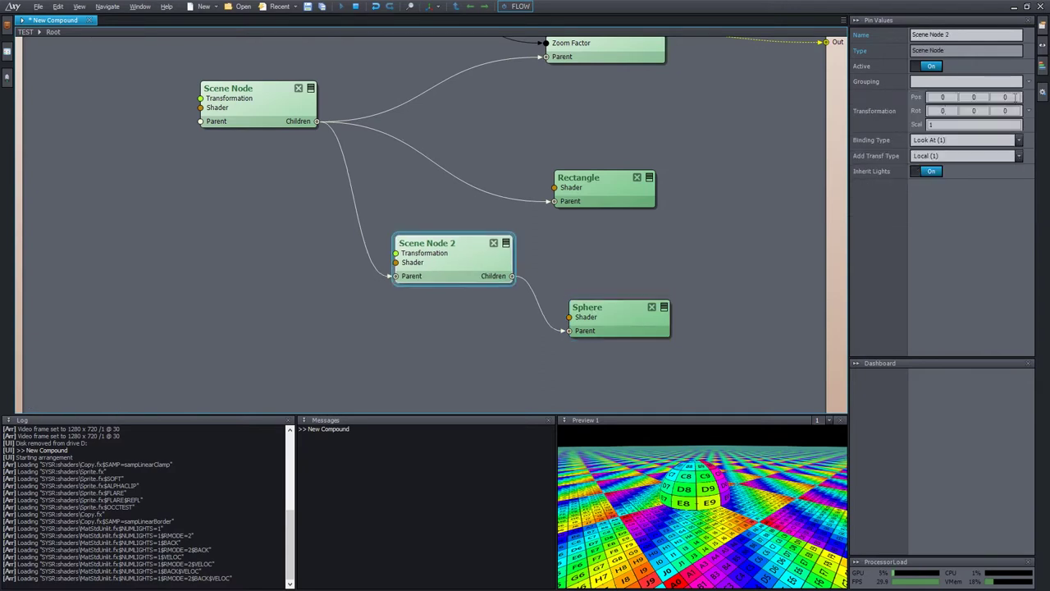
mouse_move(970, 97)
left_mouse_down()
mouse_move(971, 76)
mouse_move(969, 97)
left_mouse_up()
left_click_drag(971, 111, 950, 110)
key("ctrl+z")
key("ctrl+z")
key("ctrl+z")
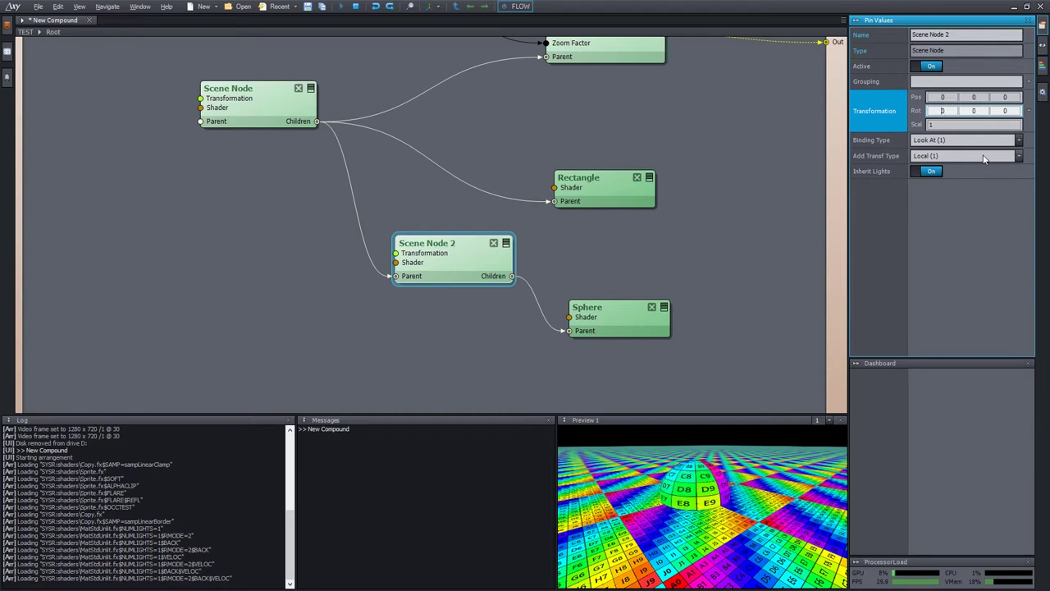
- Turn on scene editing for Preview 1 with the Edit Scene On option
left_click(472, 40)
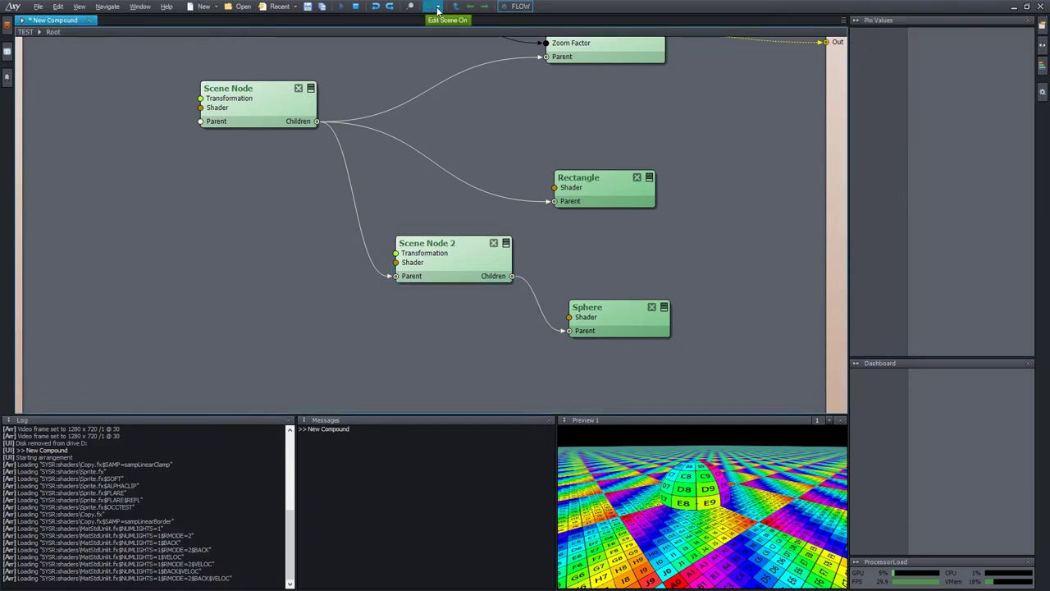
left_click(58, 7)
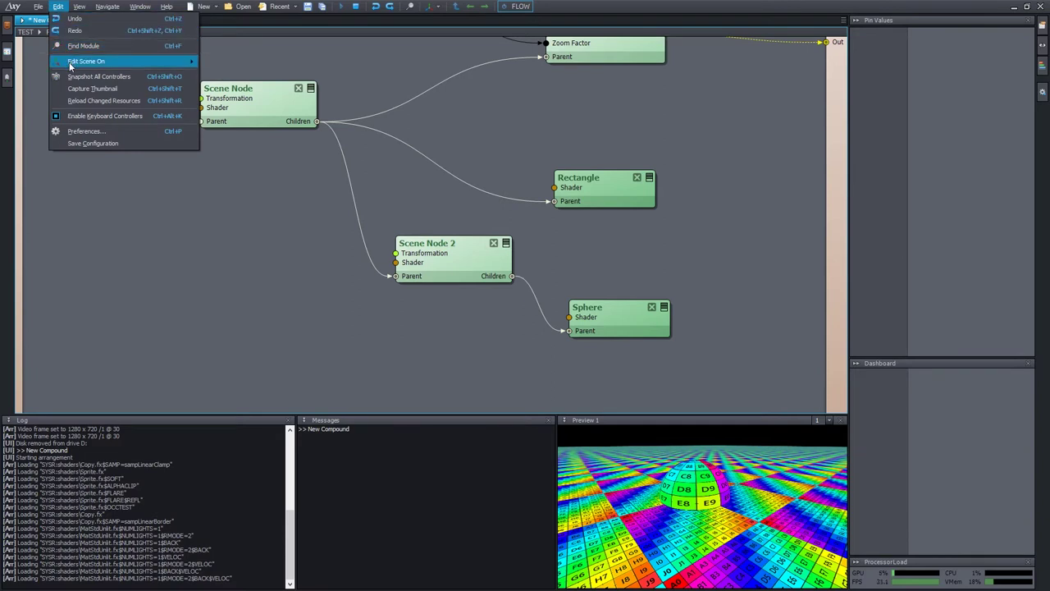
left_click(435, 9)
left_click(436, 9)
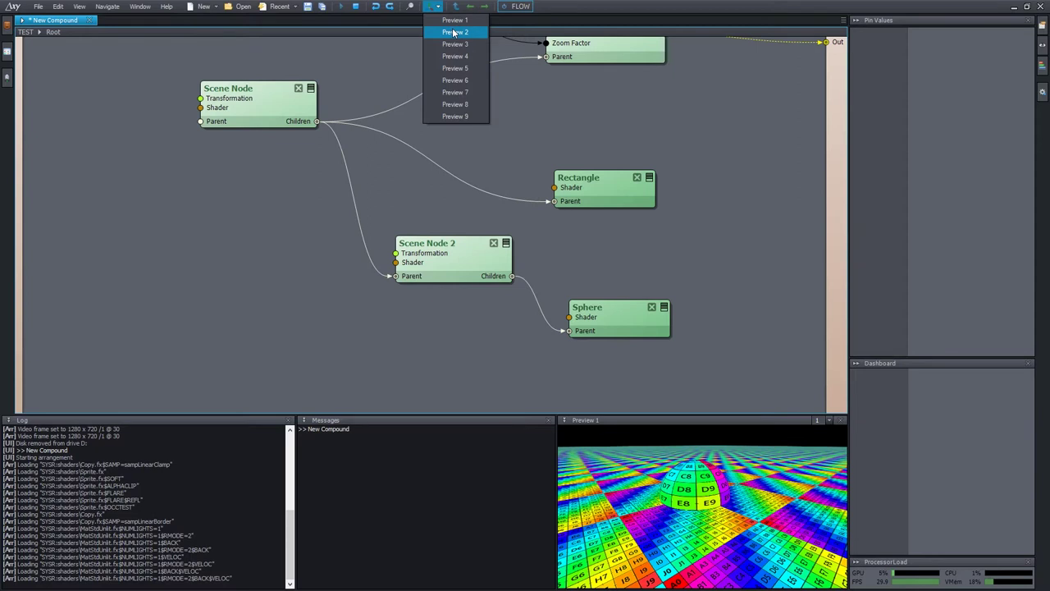
left_click(457, 21)
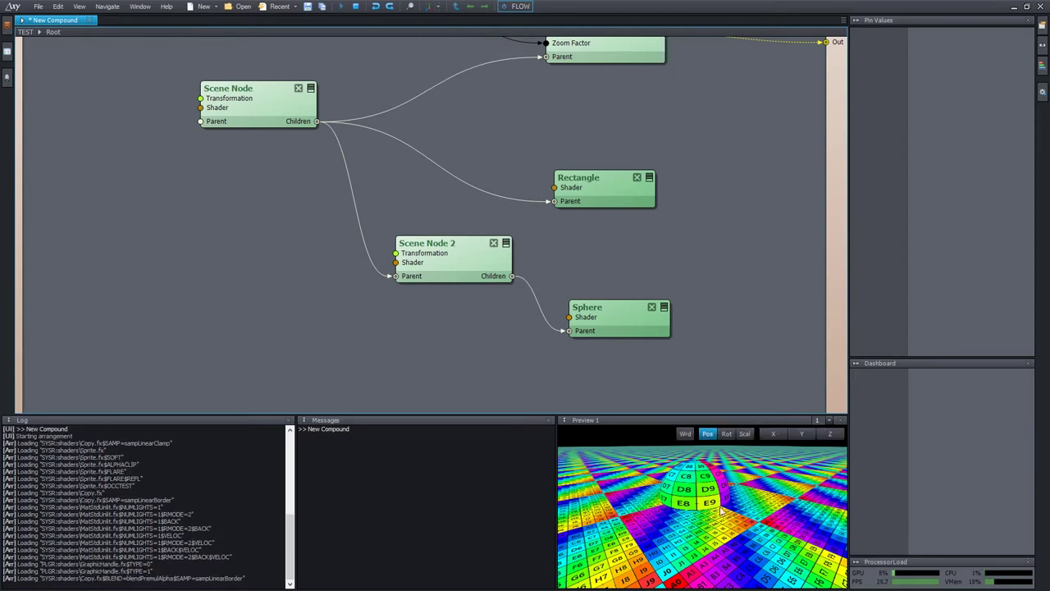
- Select Scene Node 2, maximize Preview 1 and raise the whole sphere above the floor with the position handles
middle_click_drag(728, 271, 699, 335)
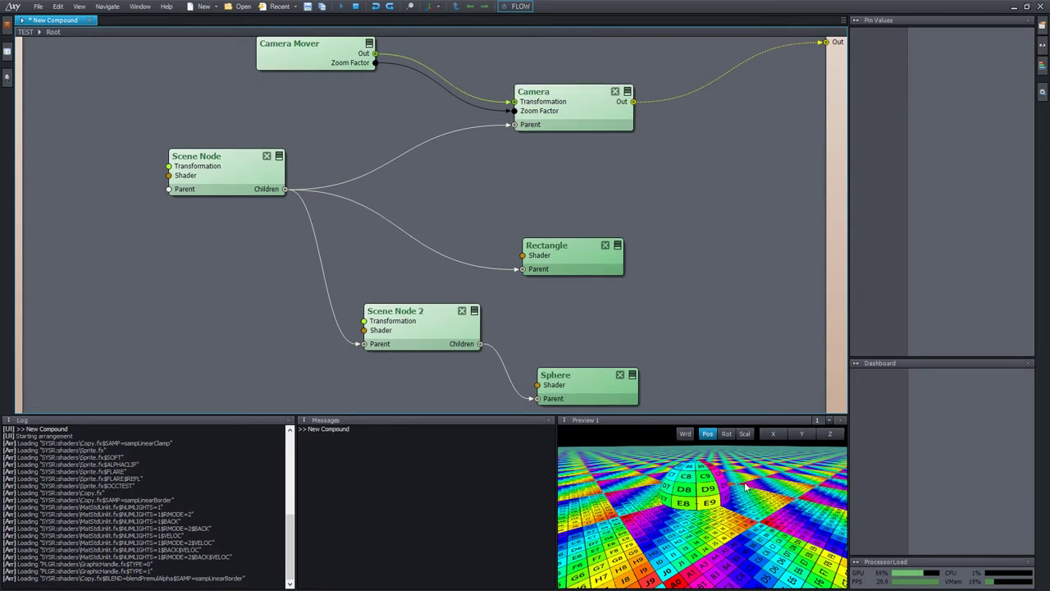
middle_click_drag(716, 351, 689, 274)
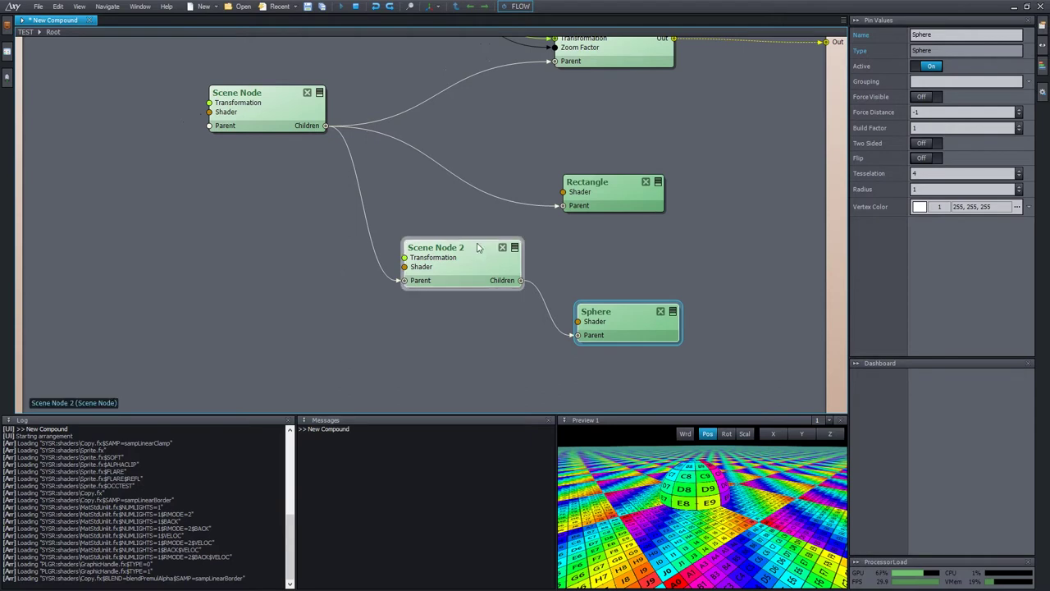
left_click(477, 252)
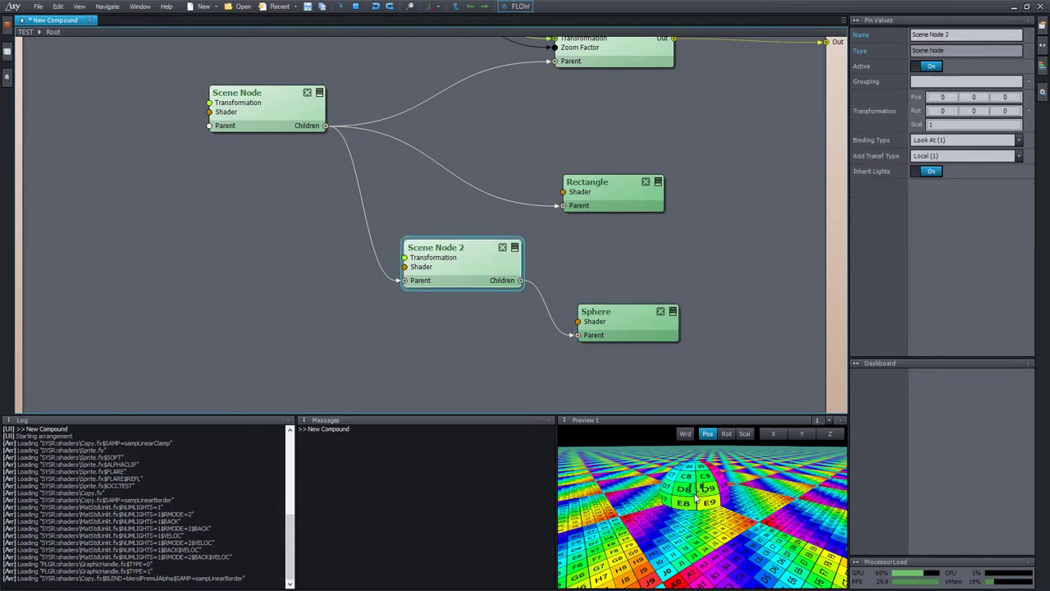
double_click(731, 510)
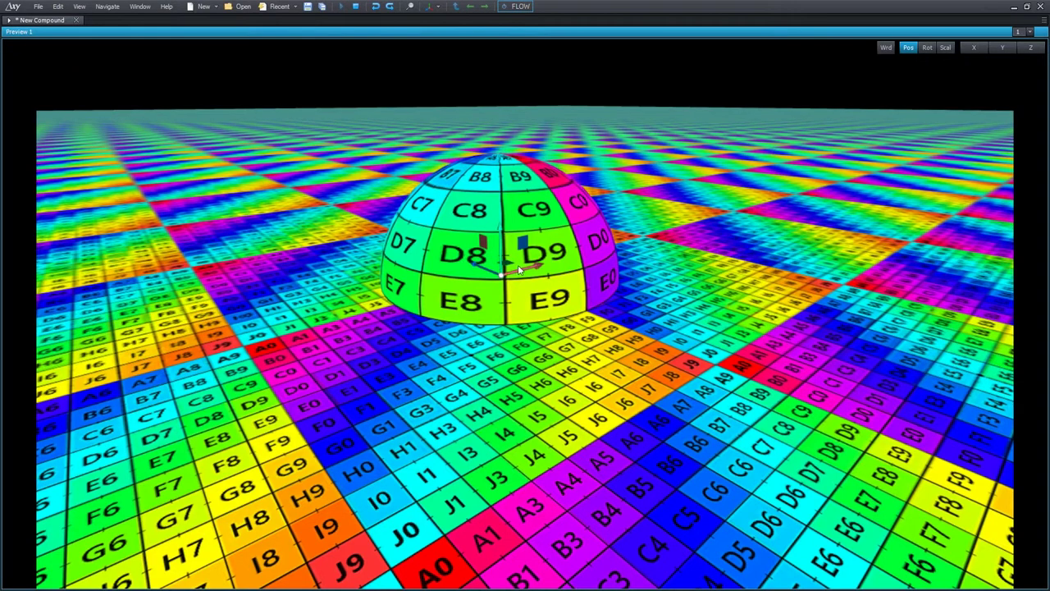
left_click_drag(525, 268, 479, 170)
middle_click_drag(660, 334, 661, 324)
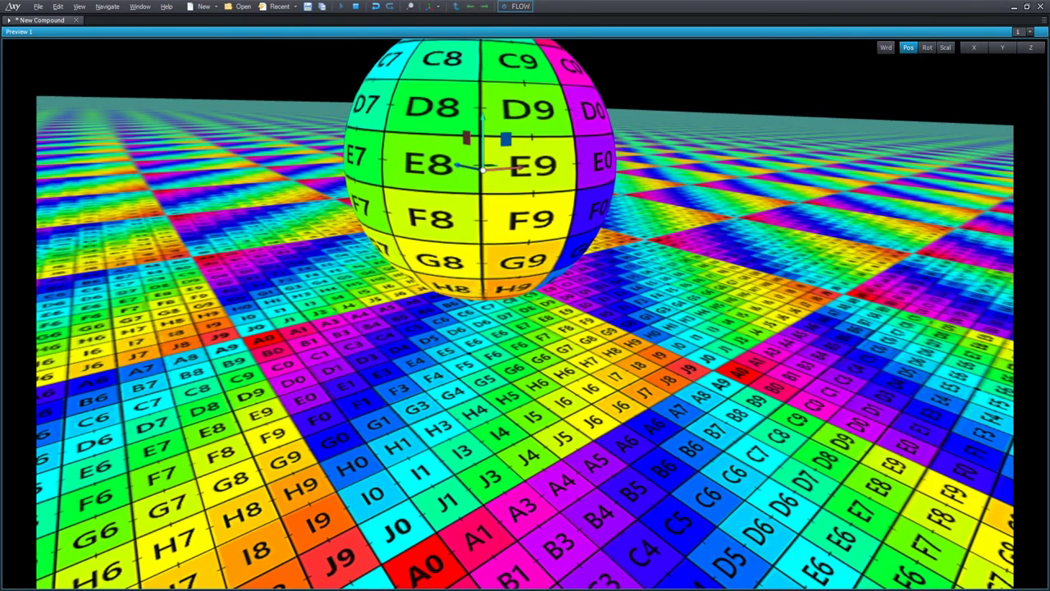
middle_click_drag(670, 305, 768, 194)
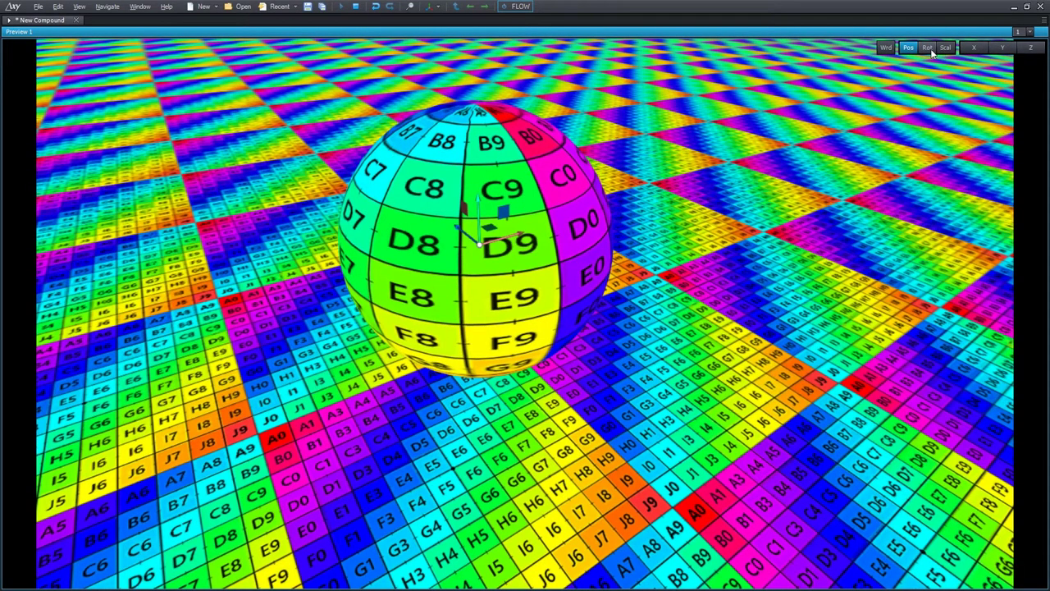
left_click_drag(510, 242, 537, 218)
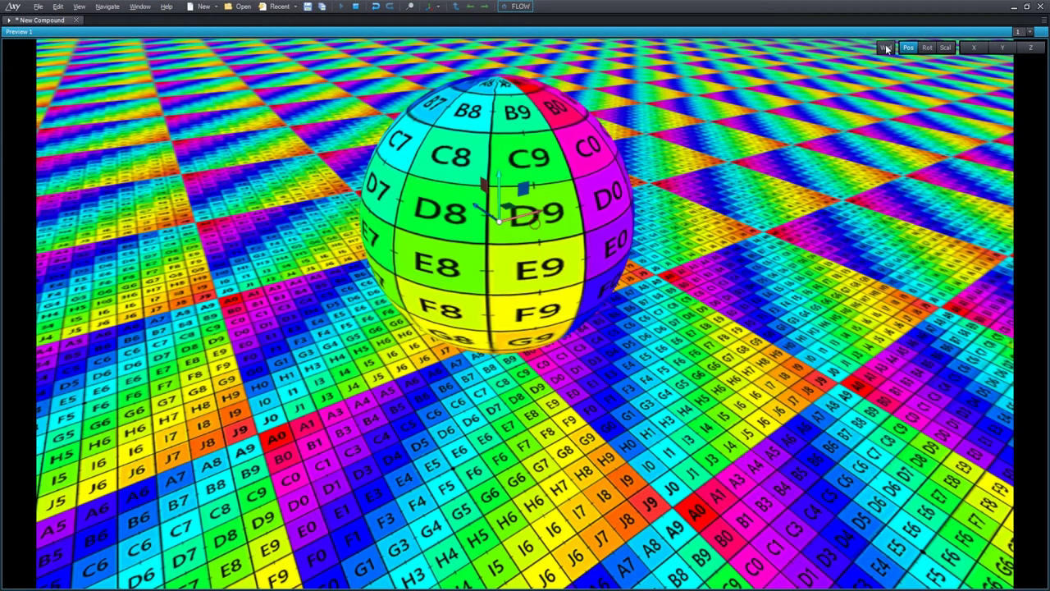
- Try rotating Scene Node 2 with the rotation handles in the preview, and undo the rotations
left_click(928, 47)
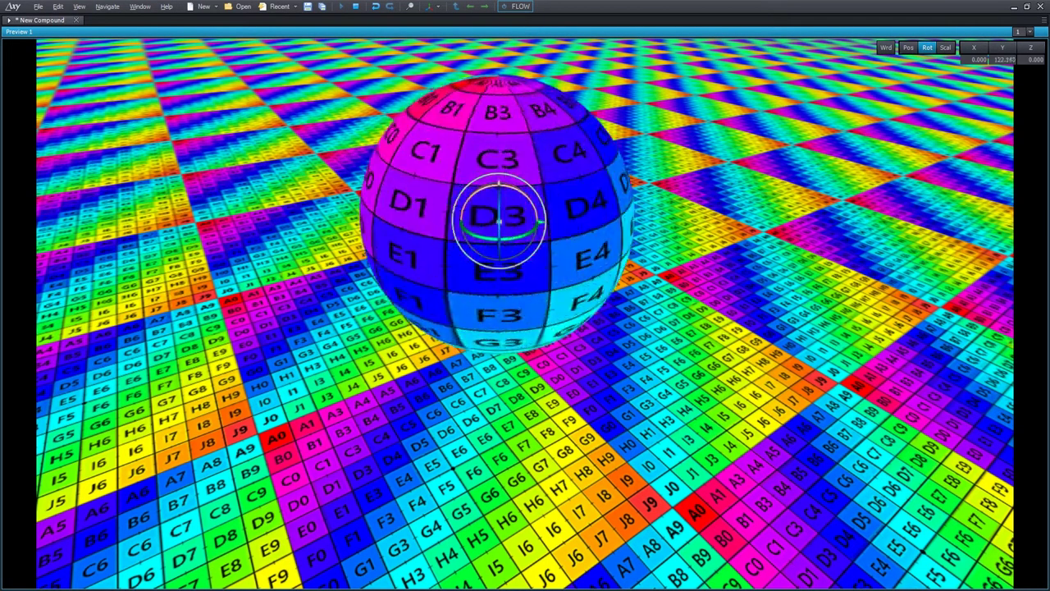
left_click_drag(480, 238, 525, 234)
left_click_drag(484, 194, 475, 201)
key("ctrl+z")
key("ctrl+z")
- Shrink Scene Node 2 to a scale of about 0.86 with the preview's scale handles, restore the preview's size and deselect the node
left_click(945, 48)
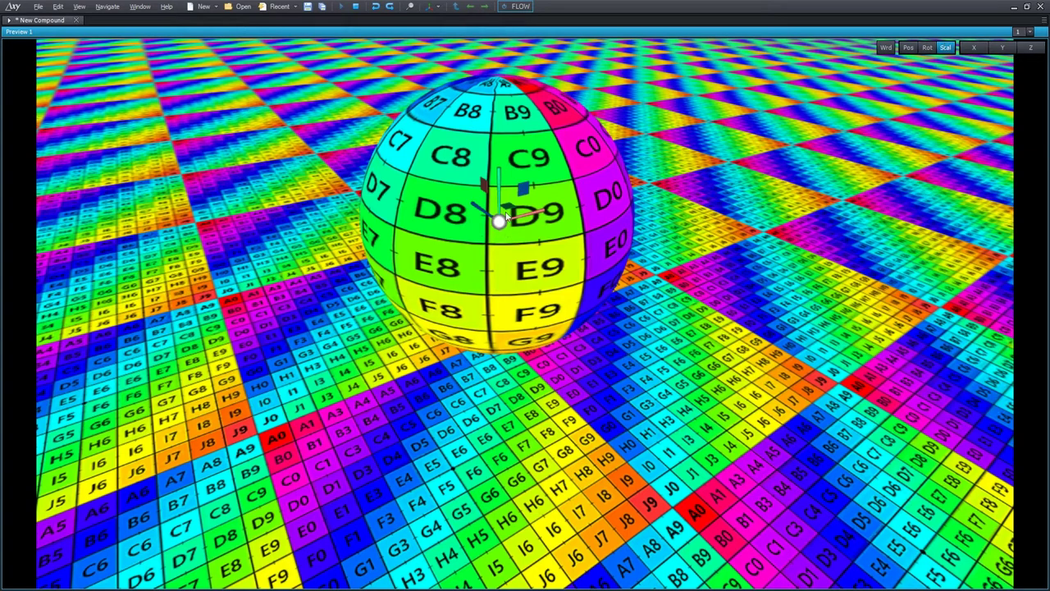
left_click_drag(499, 221, 559, 197)
key("ctrl+z")
key("ctrl+z")
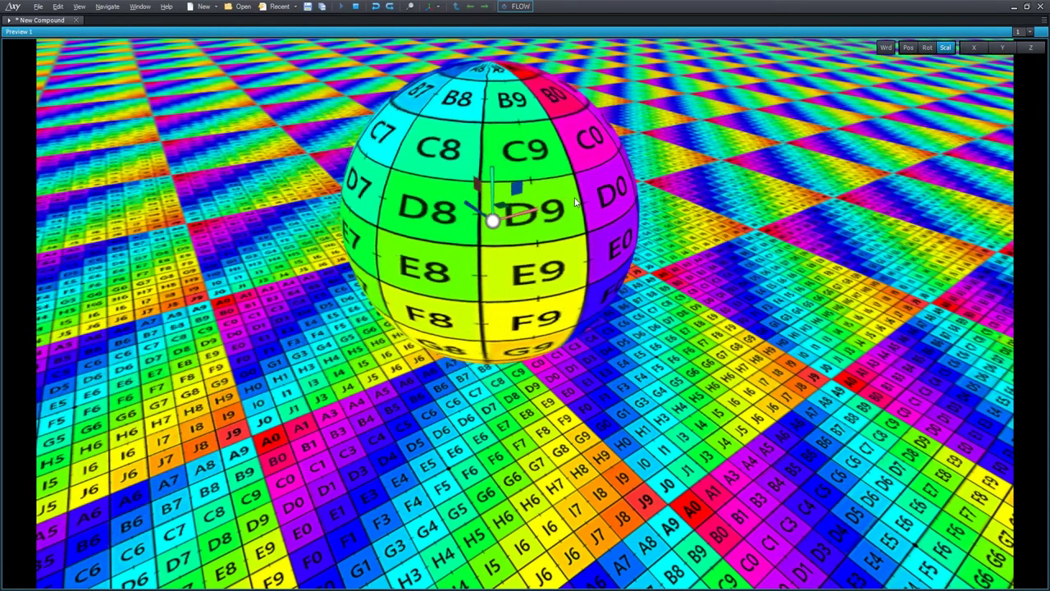
scroll(547, 220, "down", 2)
key("w")
mouse_move(493, 182)
left_mouse_down()
mouse_move(493, 160)
mouse_move(493, 191)
mouse_move(490, 182)
left_mouse_up()
key("Escape")
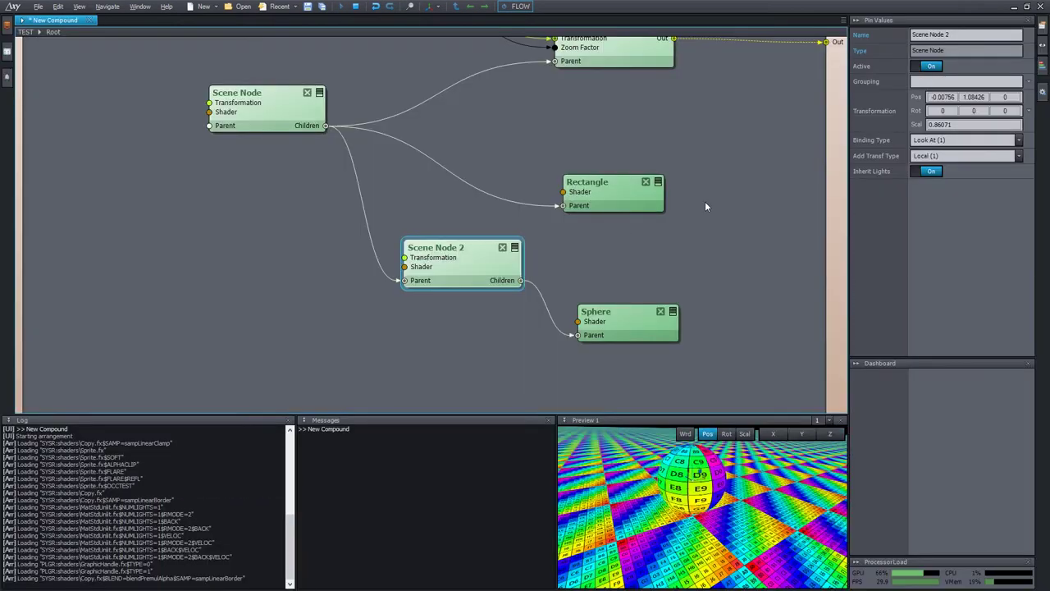
left_click(683, 280)
left_click_drag(690, 525, 777, 503)
left_click_drag(706, 496, 750, 497)
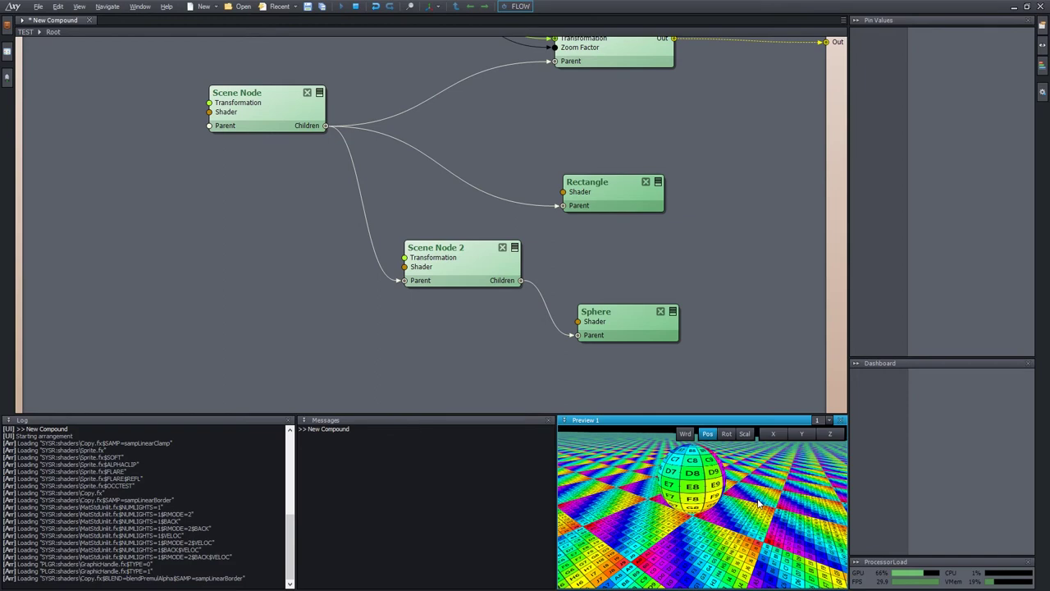
left_click_drag(680, 505, 637, 498)
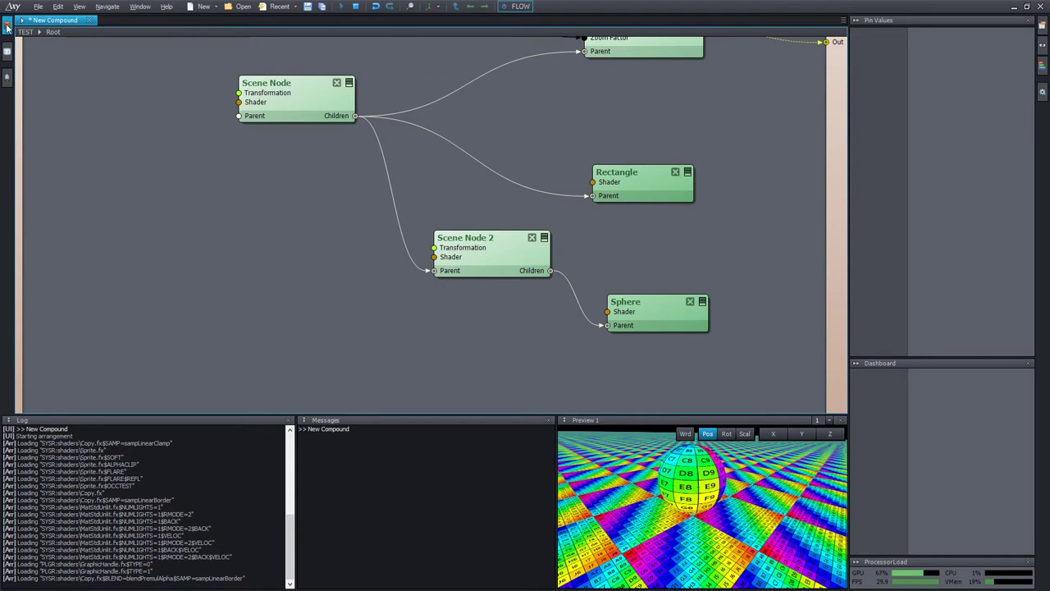
- Add the Norm.xshad shader from the [Common] project's Shaders\Standard folder to the flow, below and beside Scene Node 2
left_click(7, 27)
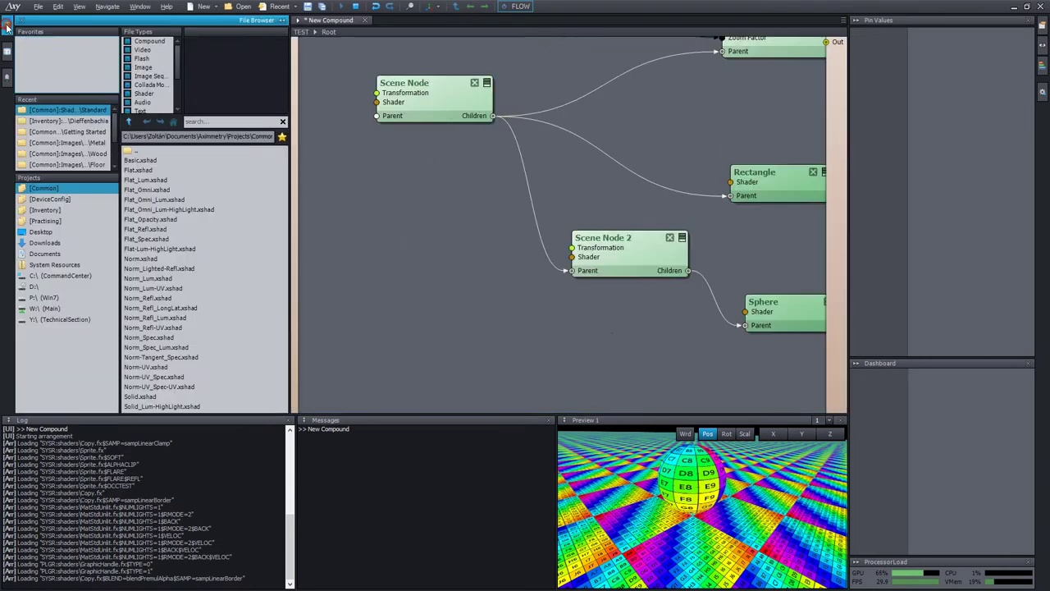
left_click(65, 121)
left_click(74, 187)
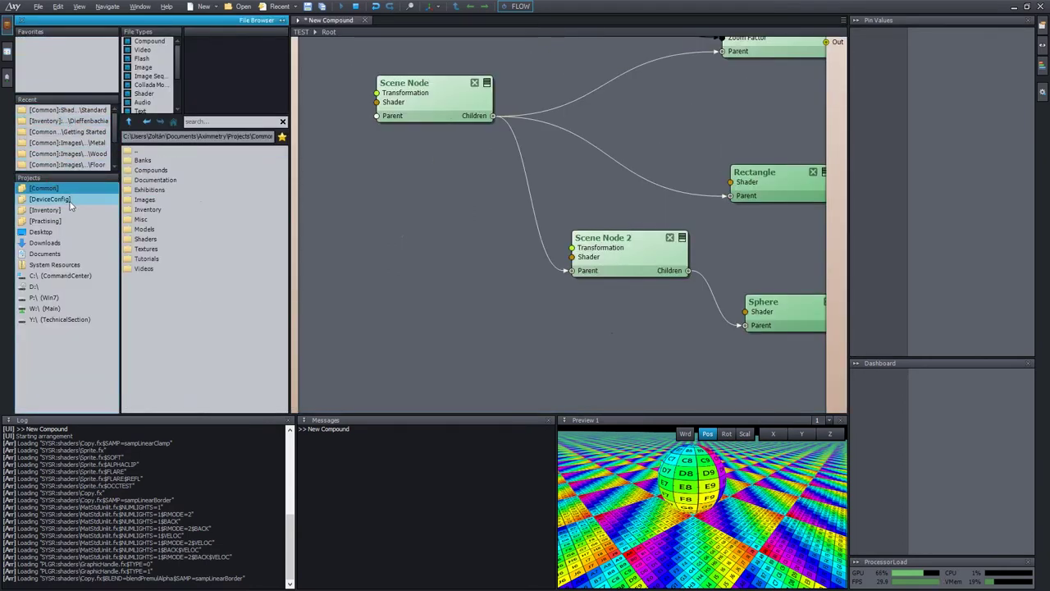
double_click(157, 240)
double_click(152, 289)
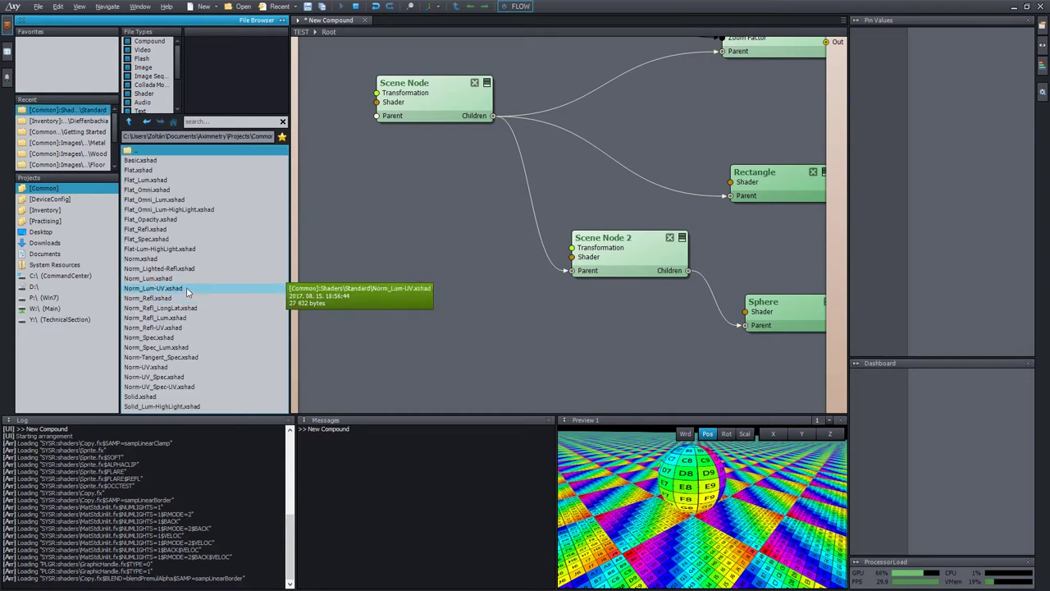
left_click(150, 259)
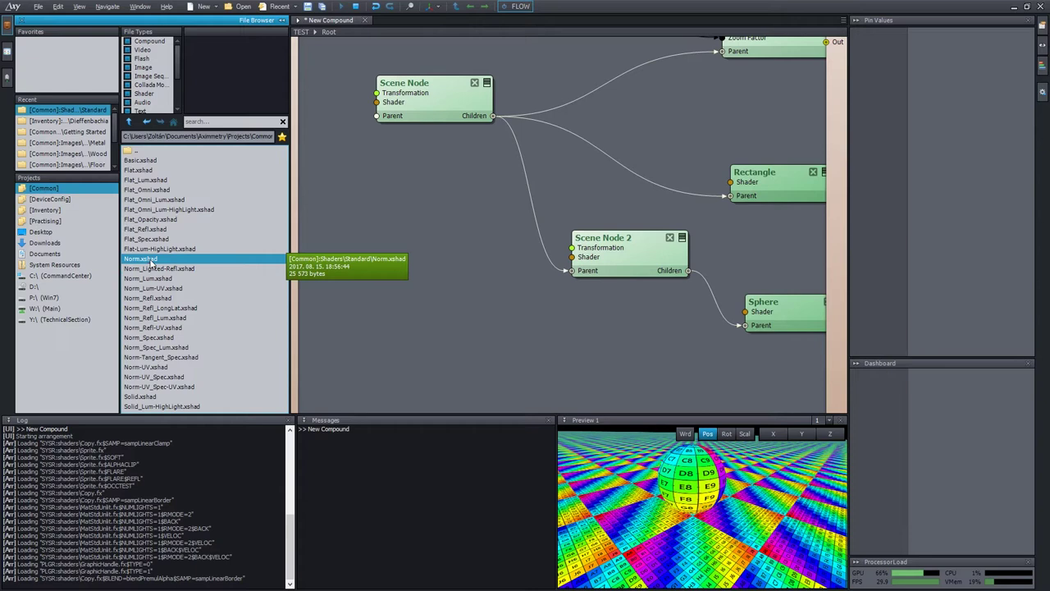
left_click_drag(150, 263, 376, 286)
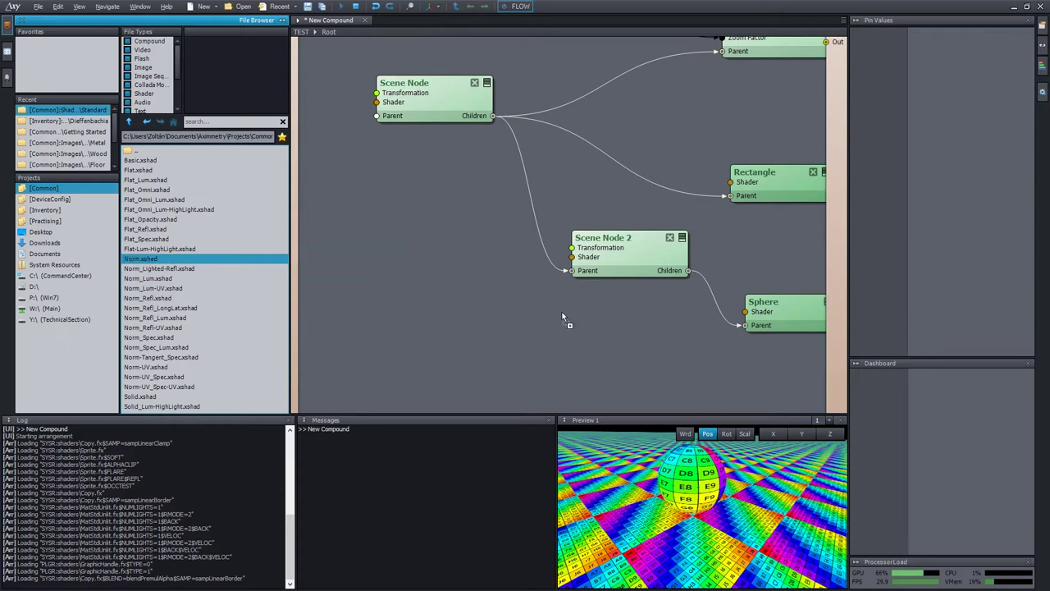
left_click_drag(562, 316, 603, 322)
middle_click_drag(664, 328, 582, 261)
left_click_drag(541, 280, 542, 299)
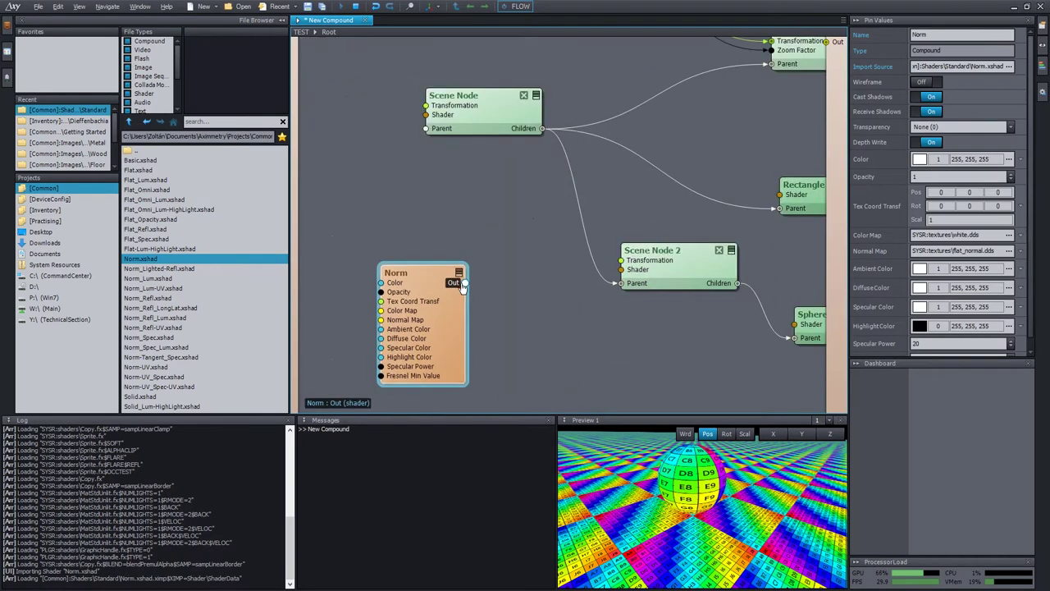
- Connect the Norm shader's Out pin to the Sphere's Shader pin
left_click_drag(464, 283, 624, 330)
left_click_drag(465, 317, 654, 372)
middle_click_drag(690, 352, 587, 288)
left_click_drag(567, 298, 743, 269)
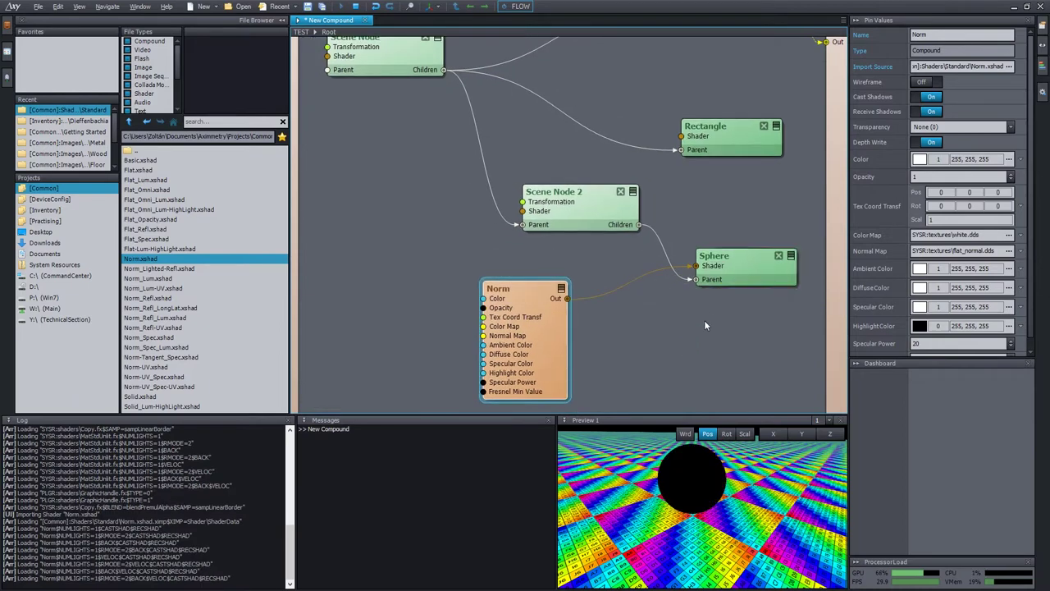
right_click_drag(704, 320, 661, 298)
left_click(510, 306)
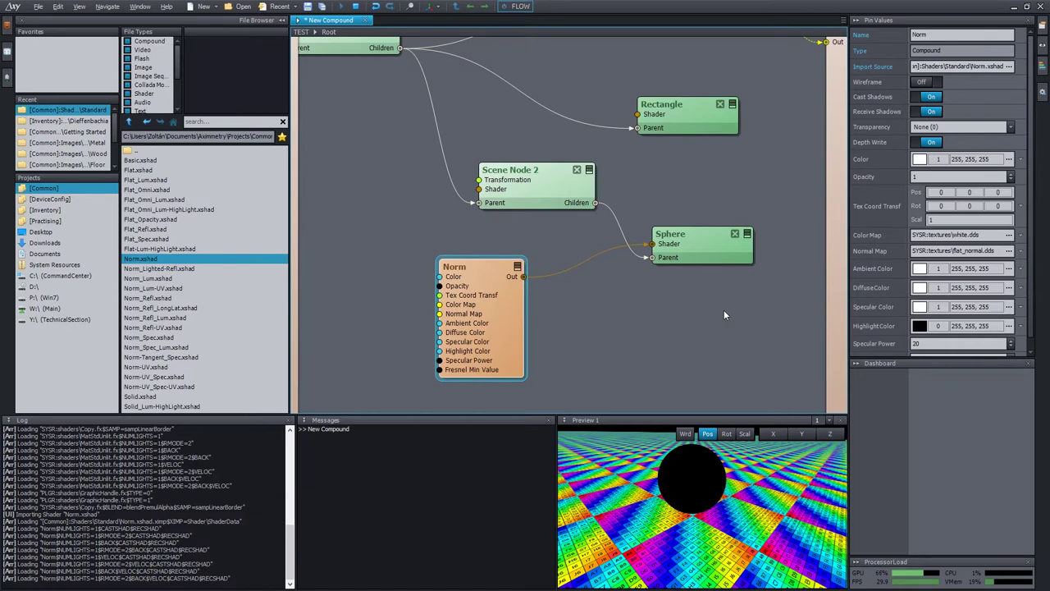
- Move the Camera Mover and Camera nodes up together to free space above the Rectangle node
left_click_drag(282, 51, 567, 206)
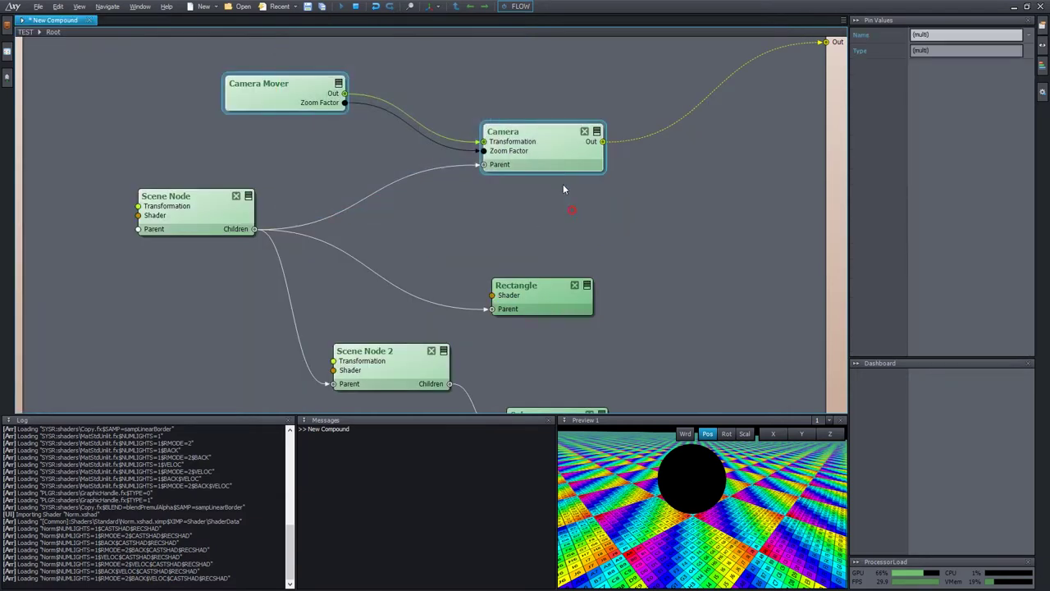
left_click_drag(554, 164, 549, 102)
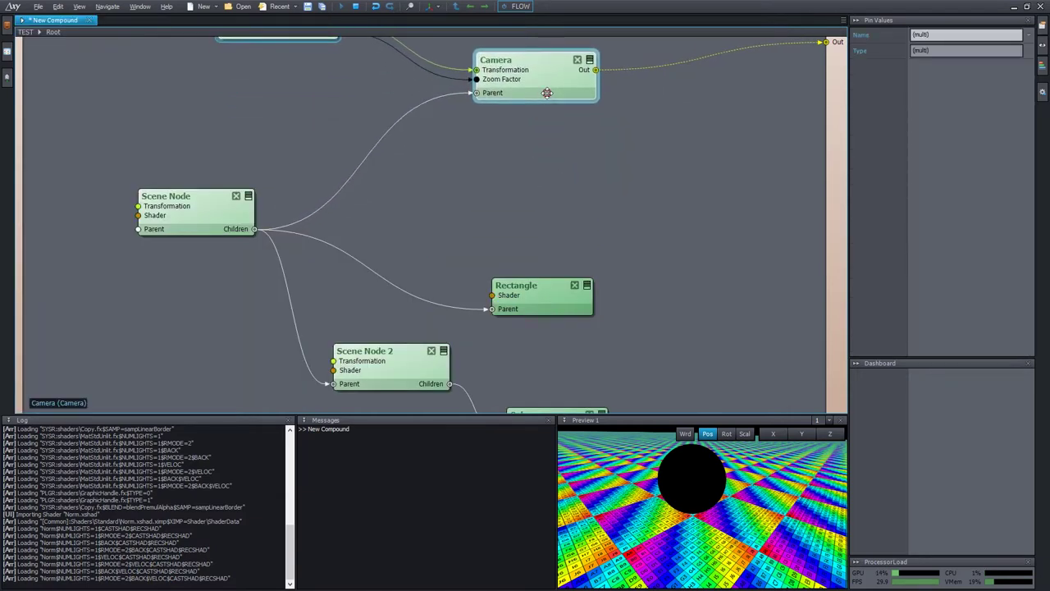
left_click(578, 197)
- Add an Ambient Light node and place it above the Rectangle node
right_click_drag(642, 195, 733, 111)
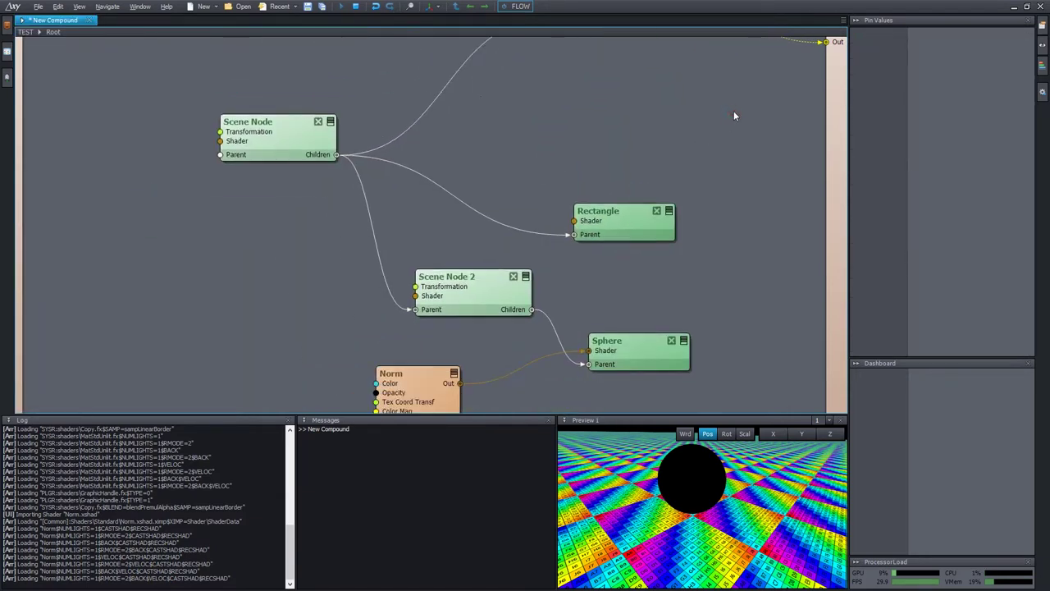
double_click(734, 110)
type("ambie")
key("Return")
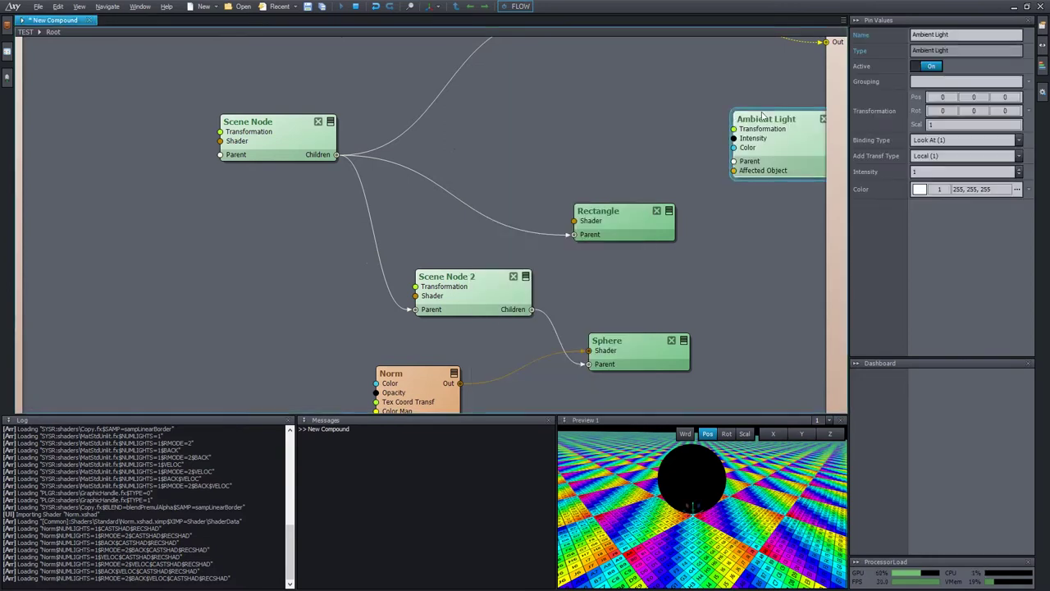
left_click_drag(793, 114, 632, 94)
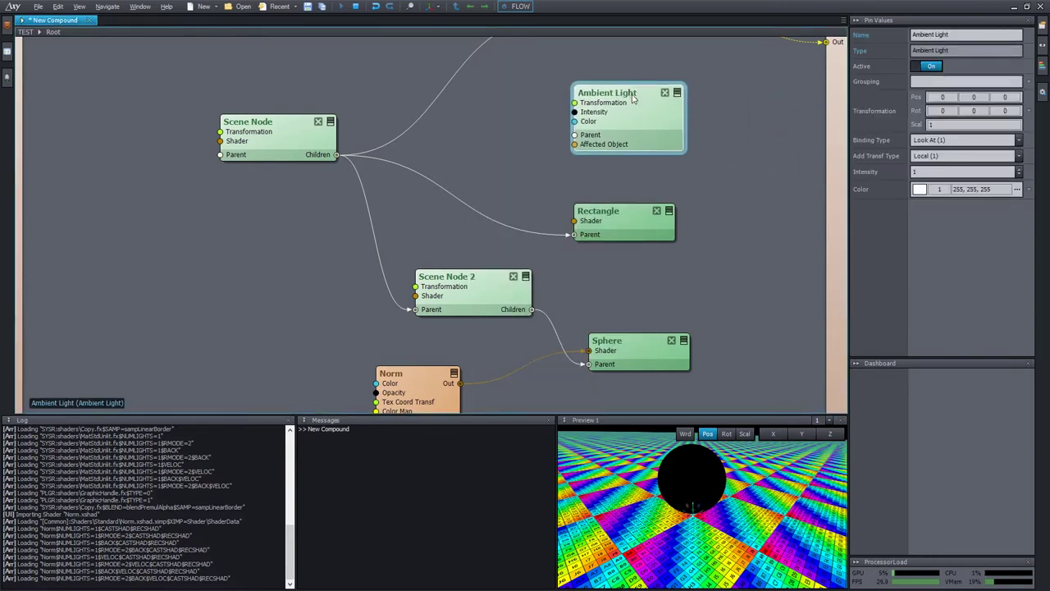
- Cycle Scene Node's pin display through all pins, connected pins only and the default pins
mouse_move(274, 119)
left_mouse_down()
mouse_move(261, 104)
mouse_move(282, 113)
mouse_move(314, 105)
mouse_move(236, 135)
mouse_move(414, 111)
mouse_move(235, 123)
mouse_move(275, 118)
mouse_move(273, 142)
mouse_move(272, 125)
mouse_move(318, 94)
mouse_move(285, 121)
left_mouse_up()
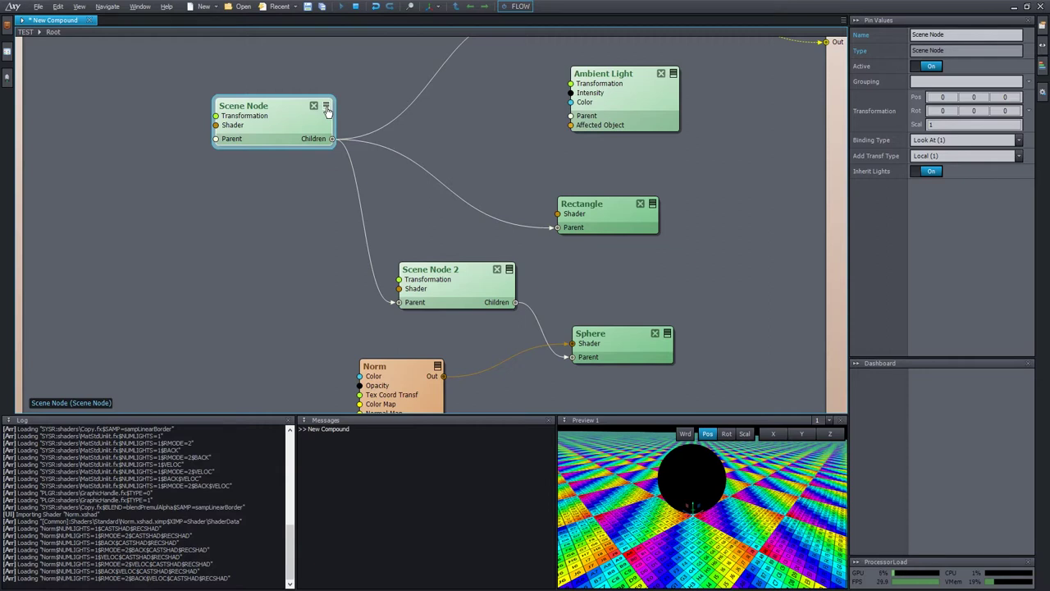
left_click(326, 108)
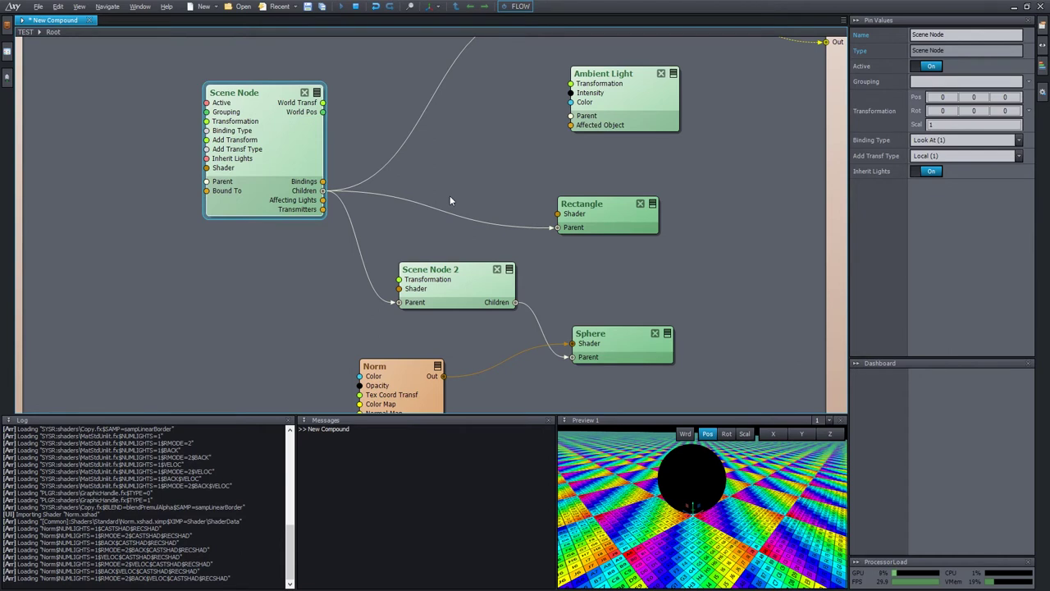
left_click_drag(298, 160, 288, 153)
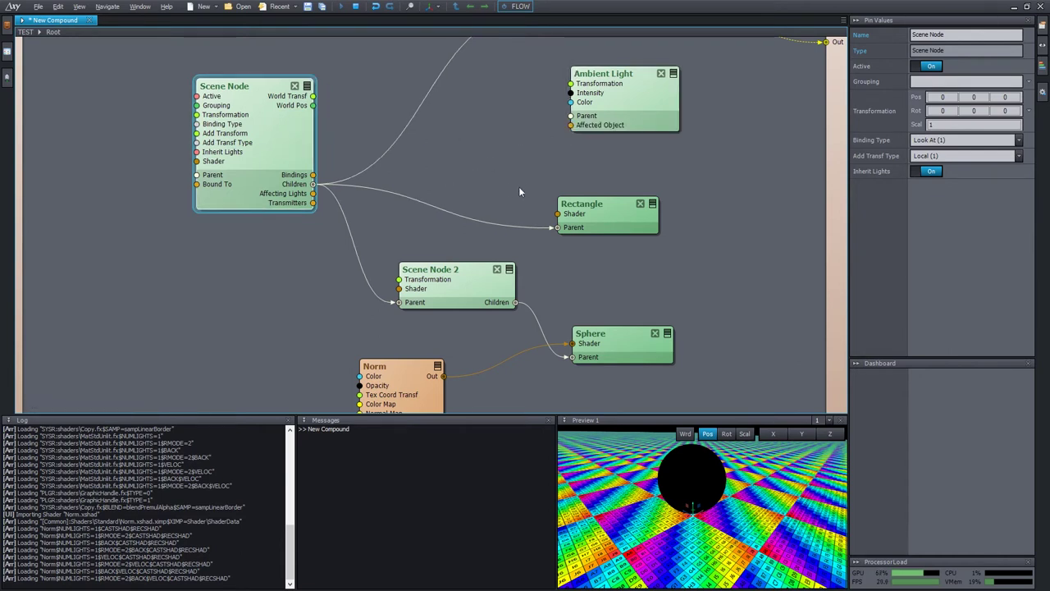
left_click(306, 87)
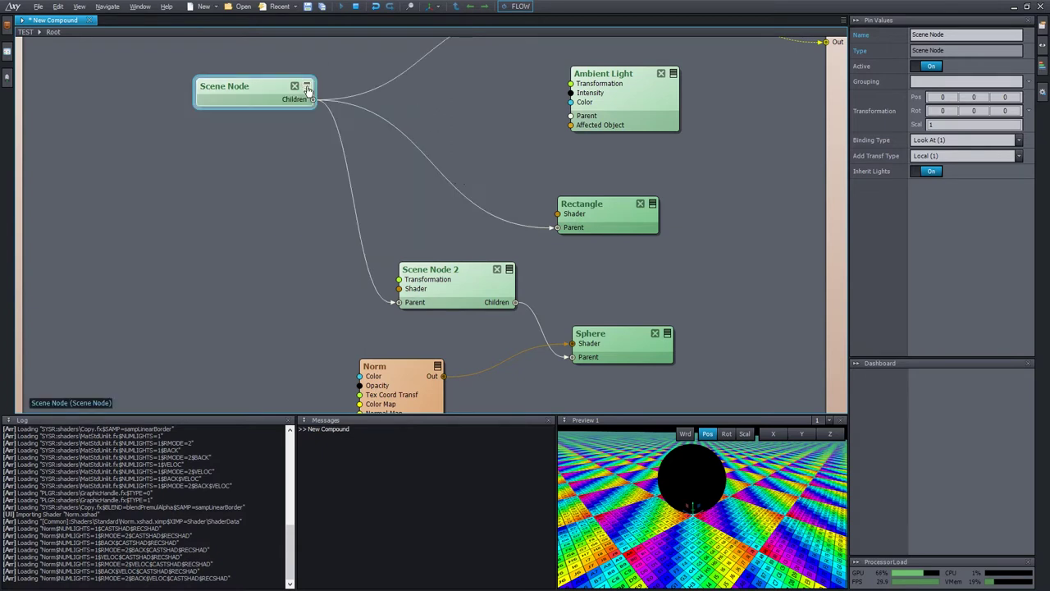
left_click_drag(264, 93, 260, 105)
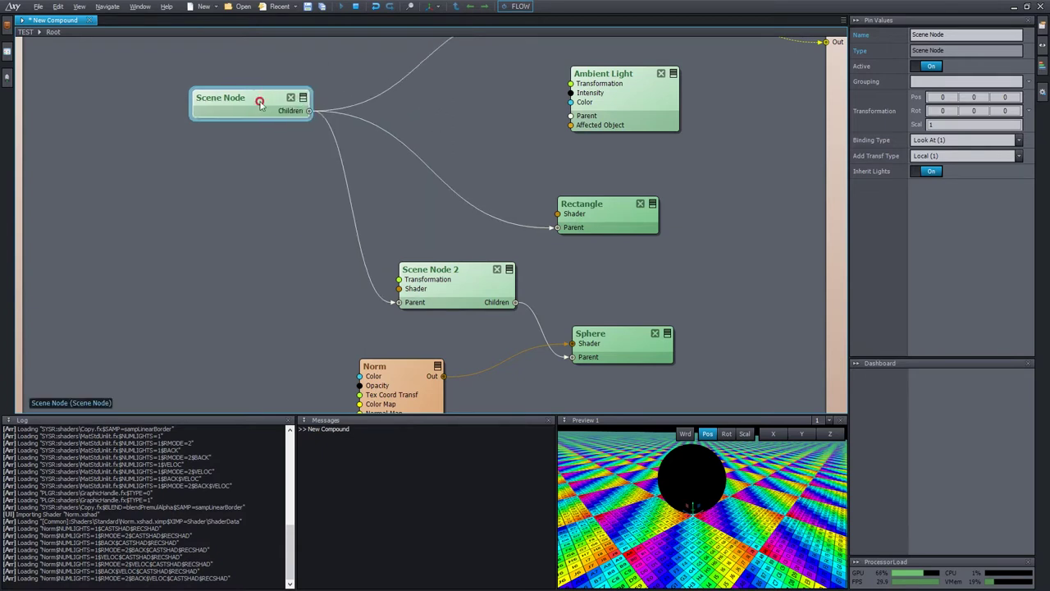
left_click(302, 96)
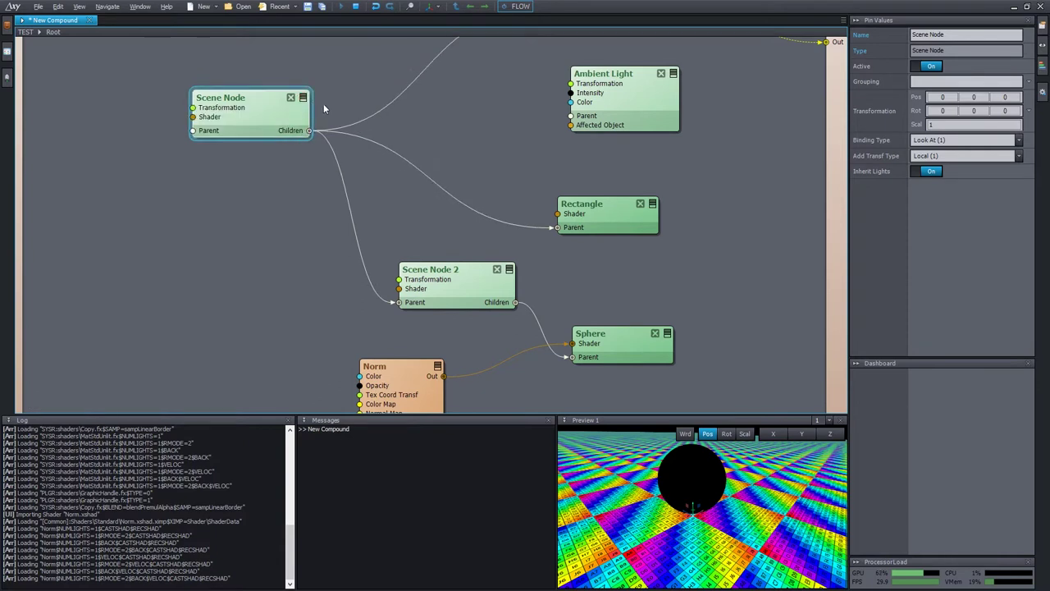
left_click(303, 96)
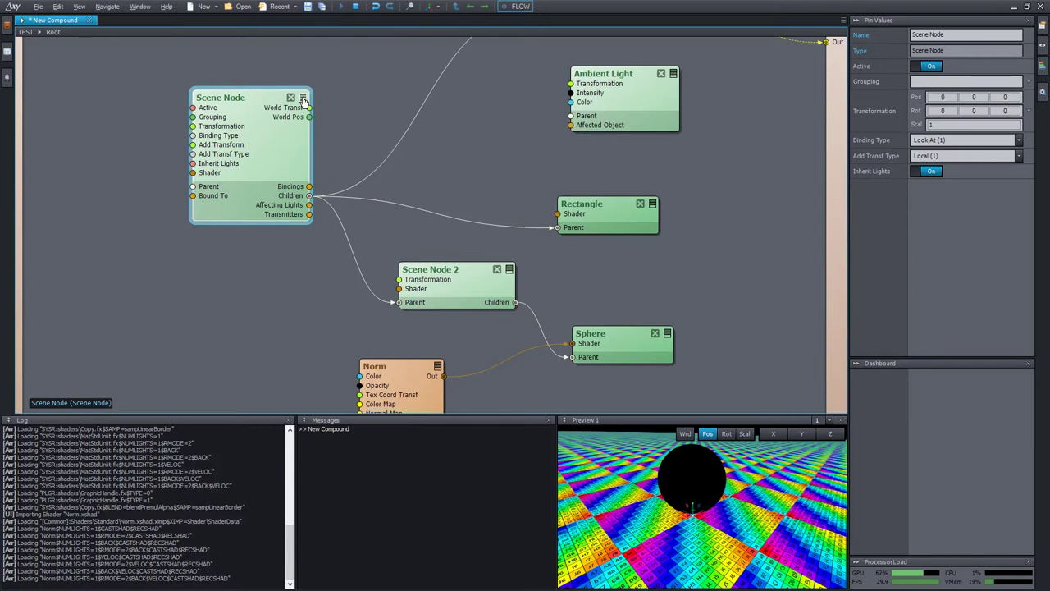
- Connect Ambient Light's Affected Object pin to the collapsed Scene Node's Affecting Lights pin, and return Scene Node to its default pin display
left_click(303, 97)
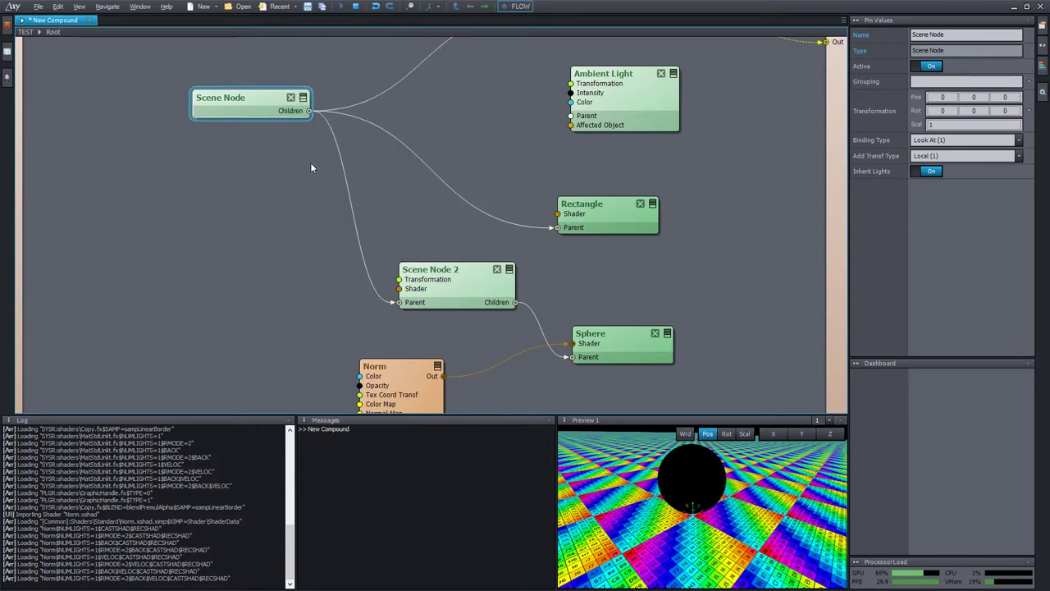
left_click_drag(263, 98, 265, 106)
left_click_drag(571, 124, 289, 129)
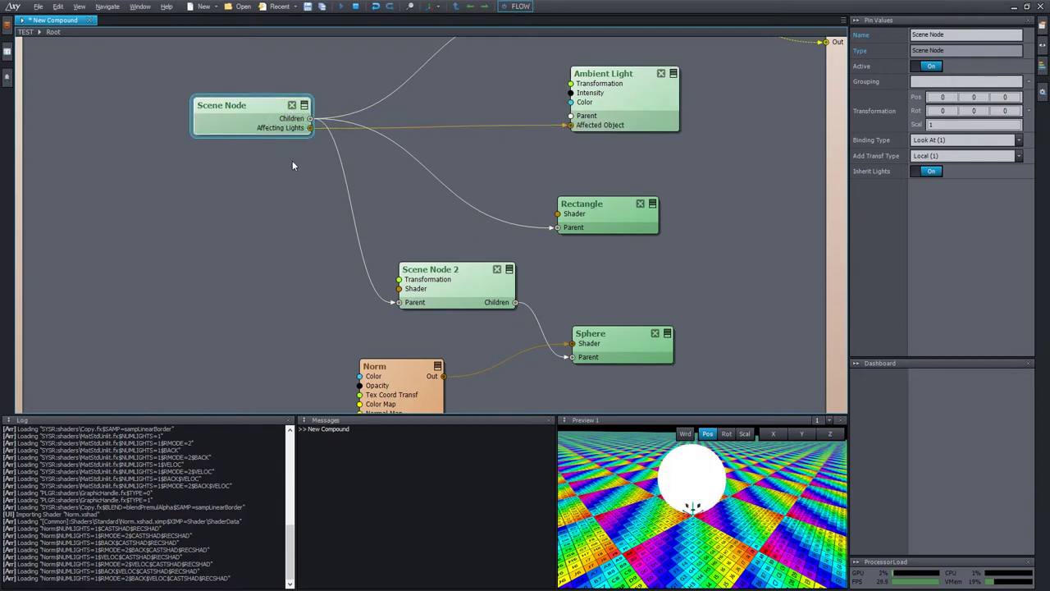
left_click(303, 105)
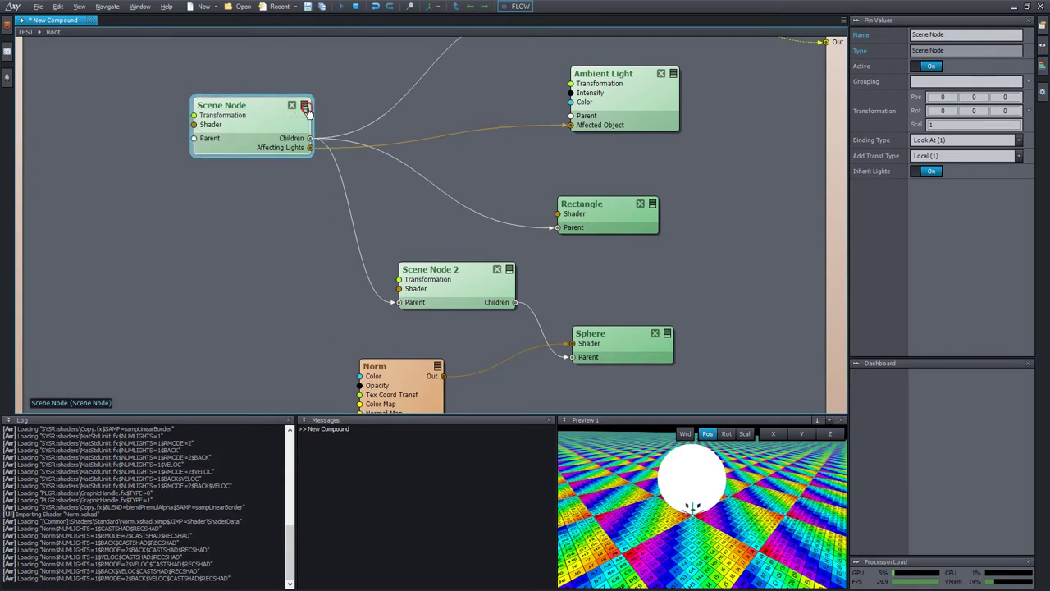
left_click_drag(276, 128, 265, 116)
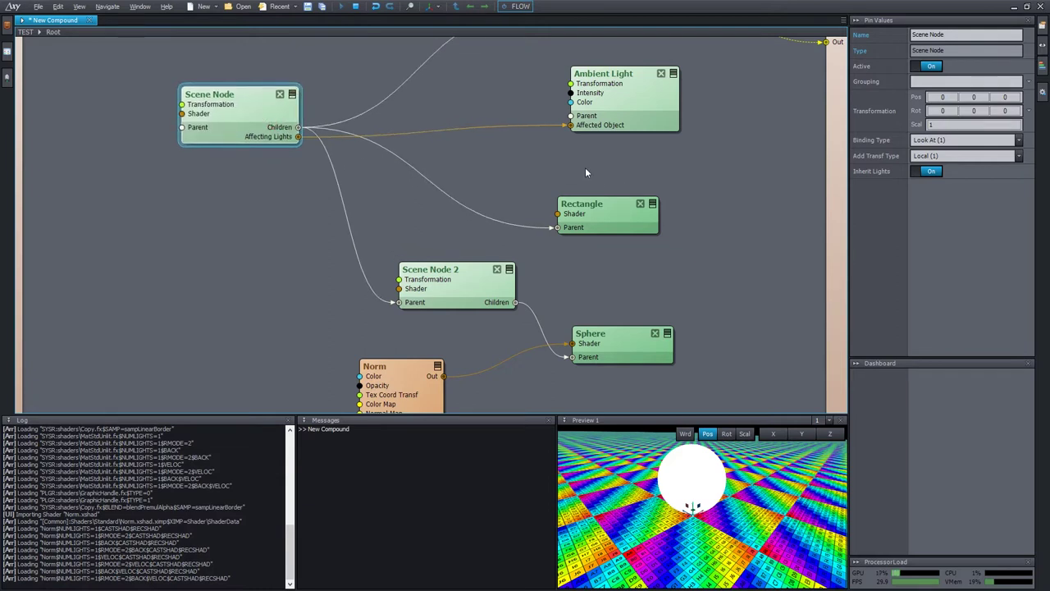
- Check the lit sphere in the maximized preview and reduce the Ambient Light's Intensity to 0.19
left_click(607, 99)
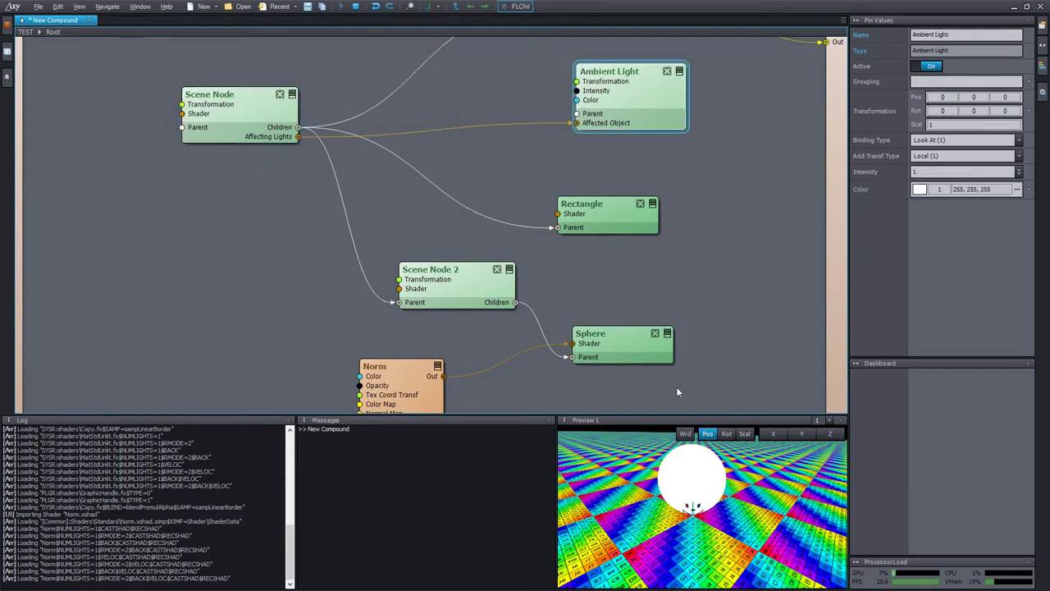
double_click(707, 481)
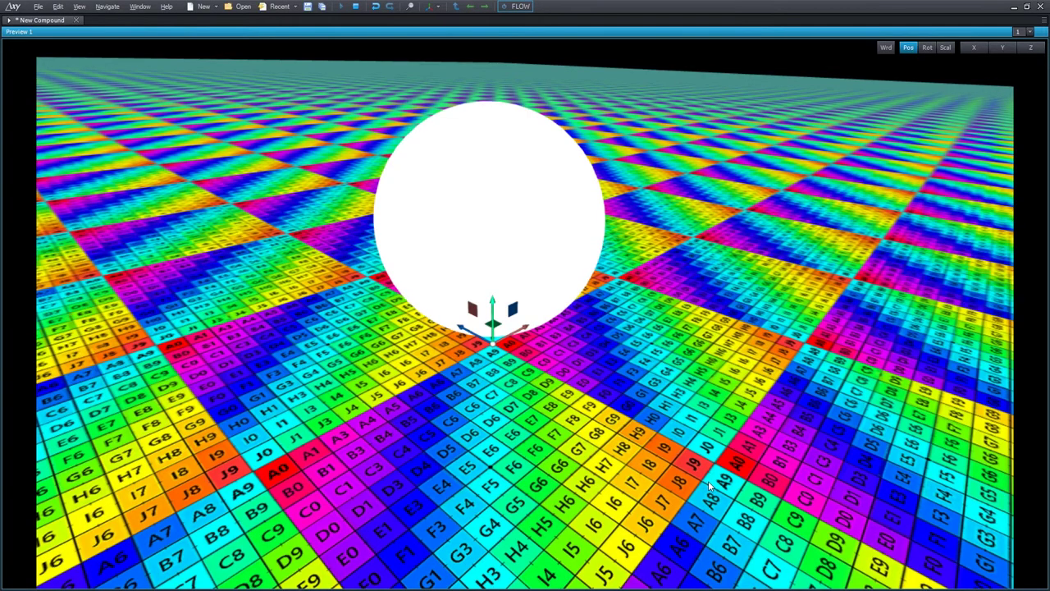
double_click(557, 196)
middle_click_drag(684, 149, 601, 209)
left_click(952, 171)
type("0.57")
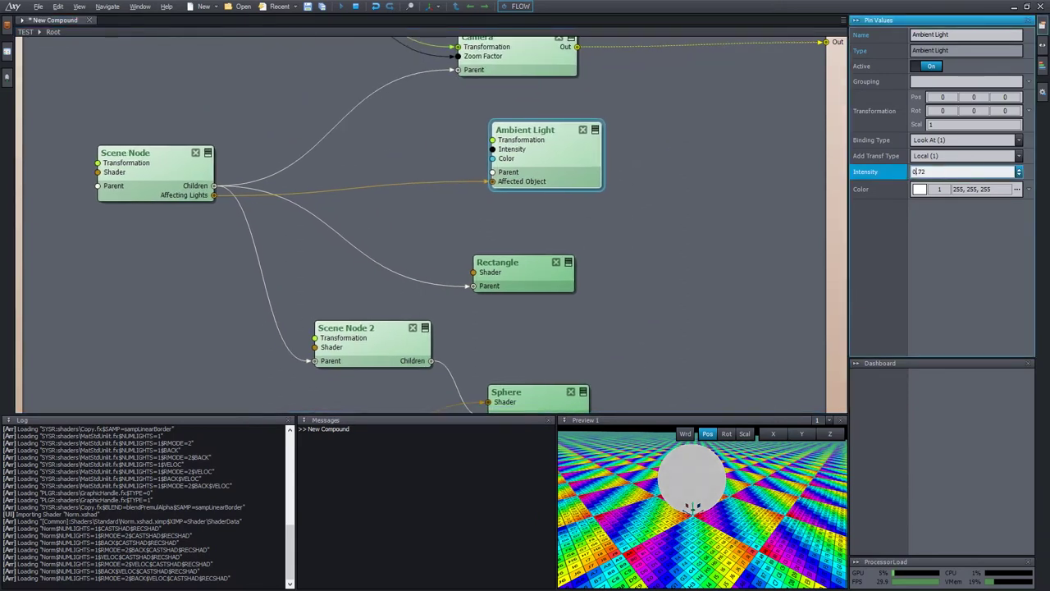
left_click_drag(1018, 172, 1018, 189)
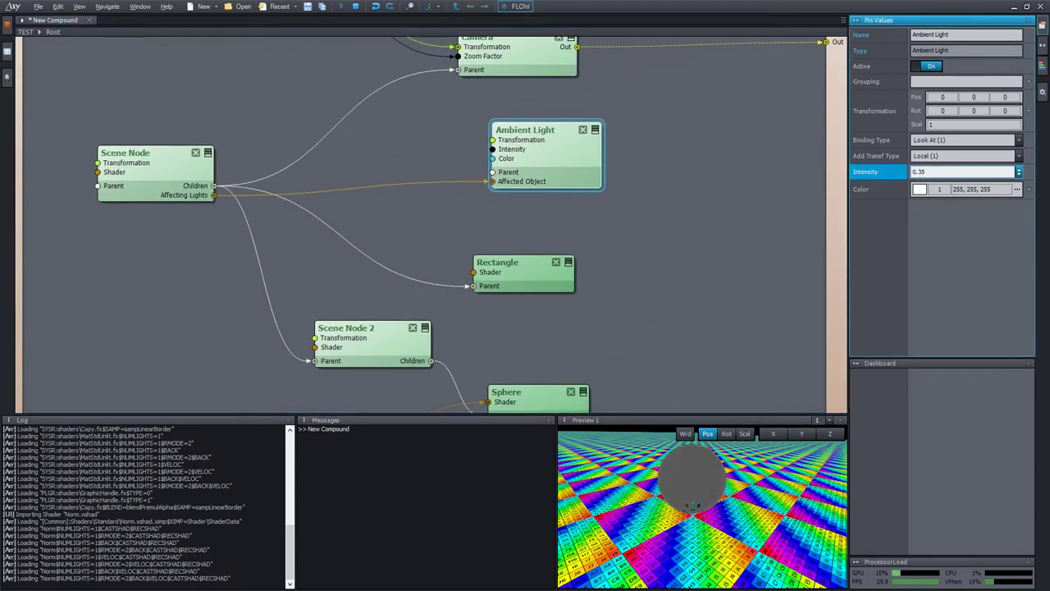
key("BackSpace")
key("BackSpace")
type("27")
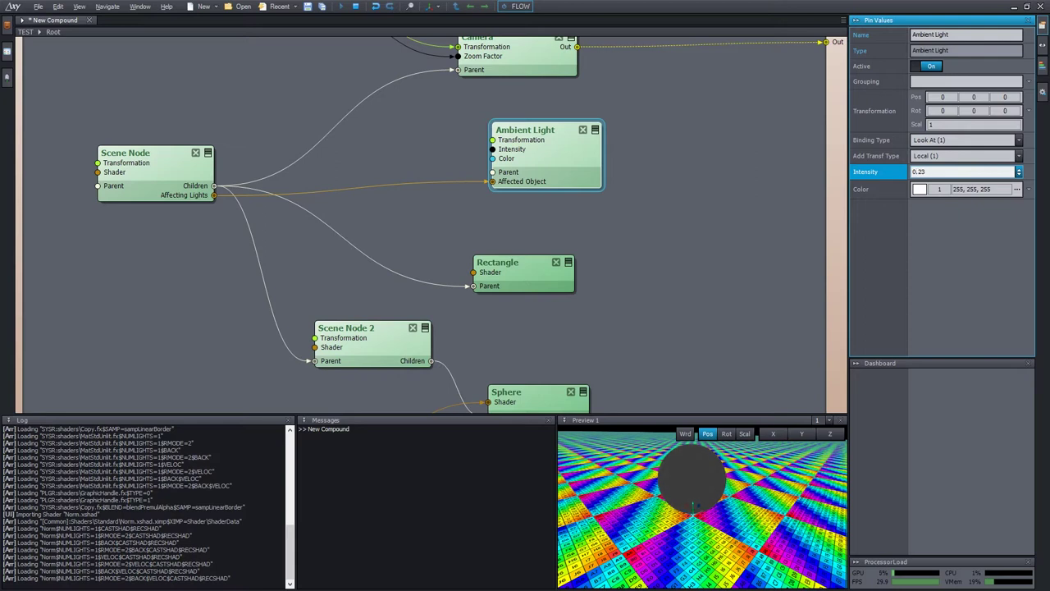
key("BackSpace")
key("BackSpace")
type("17")
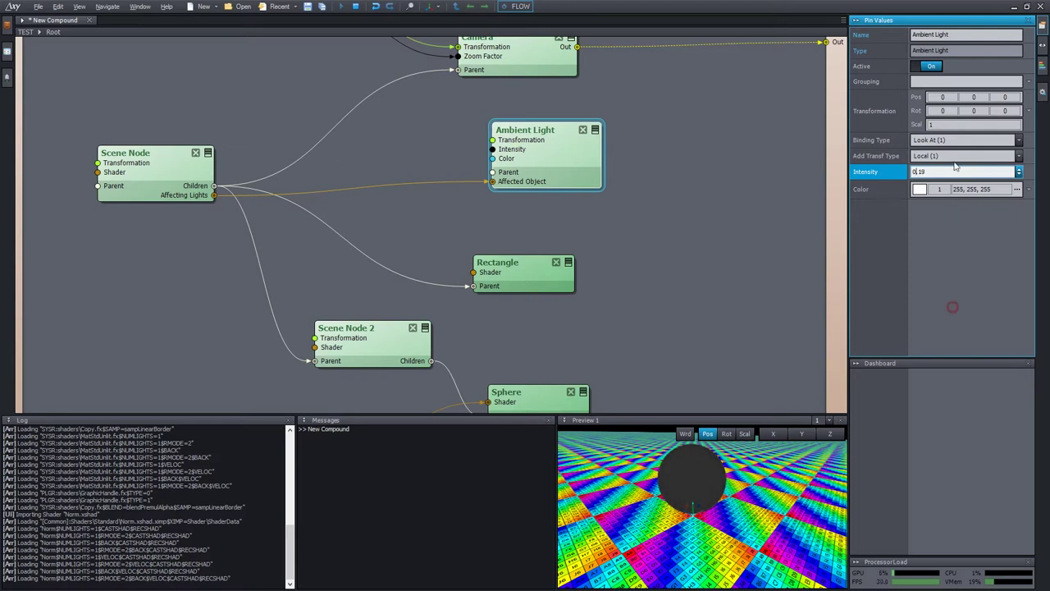
- Move the Rectangle node down to free space below Ambient Light and add a Spot Light node
left_click(628, 244)
middle_click_drag(645, 238, 625, 185)
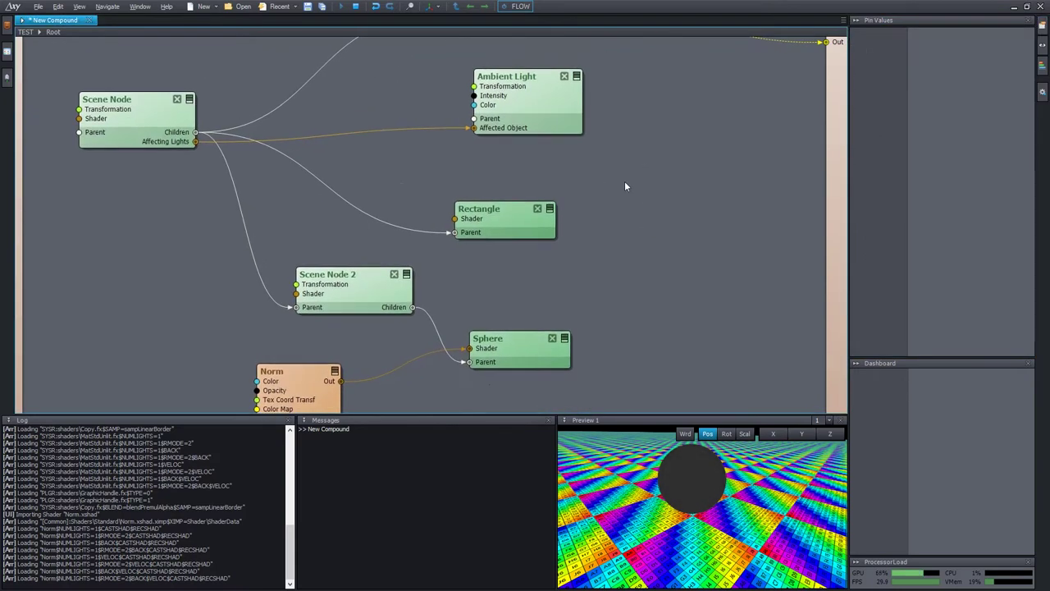
left_click_drag(514, 214, 526, 252)
scroll(630, 198, "down", 1)
middle_click_drag(640, 178, 605, 224)
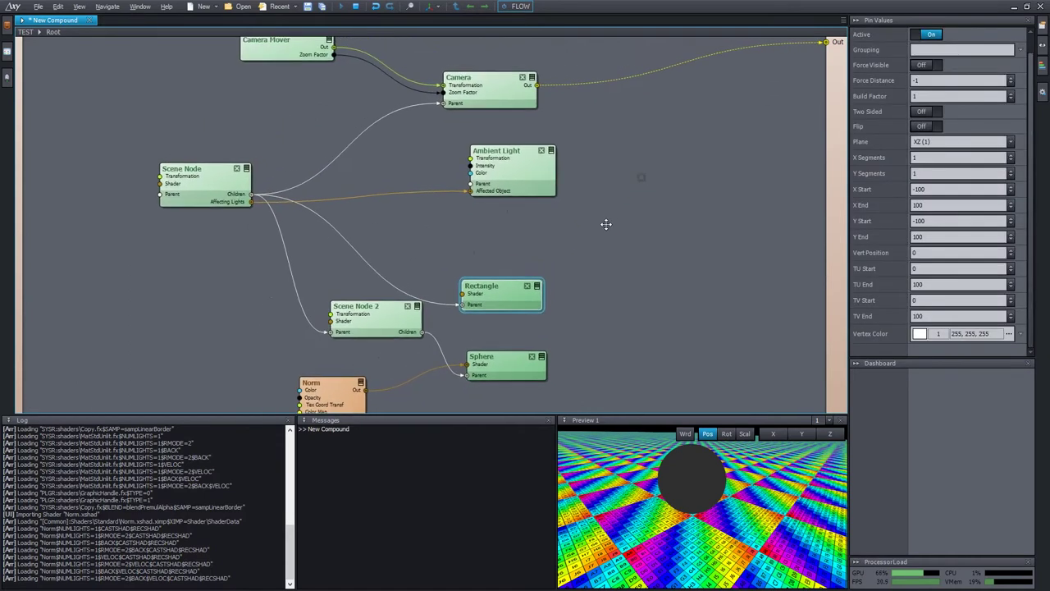
double_click(689, 213)
type("spot")
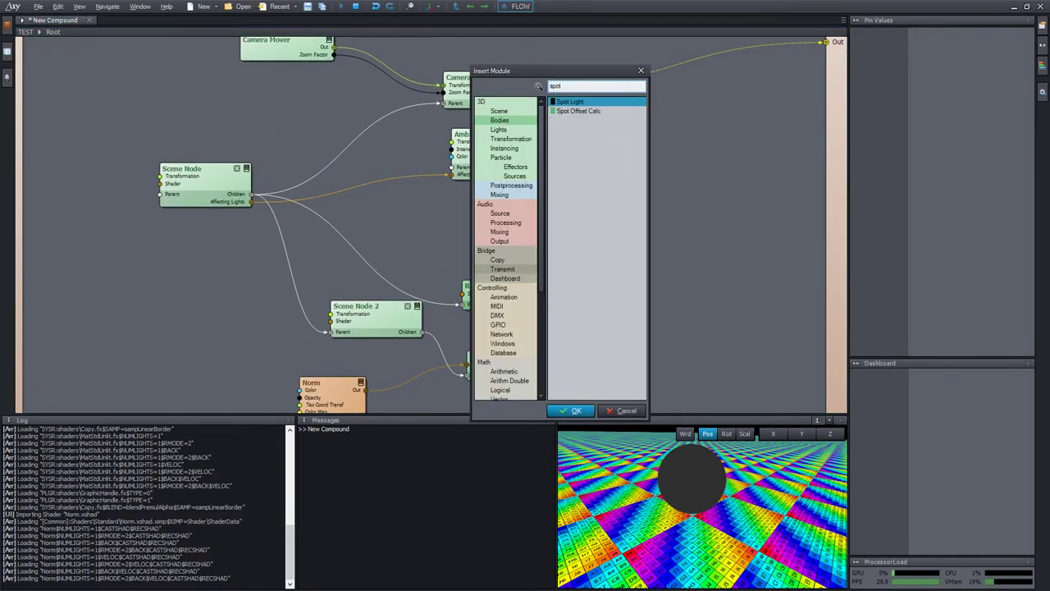
key("Return")
- Place Spot Light between Ambient Light and the lowered geometry nodes, and connect its Affected Object pin to Scene Node's Affecting Lights pin
middle_click_drag(610, 251, 637, 144)
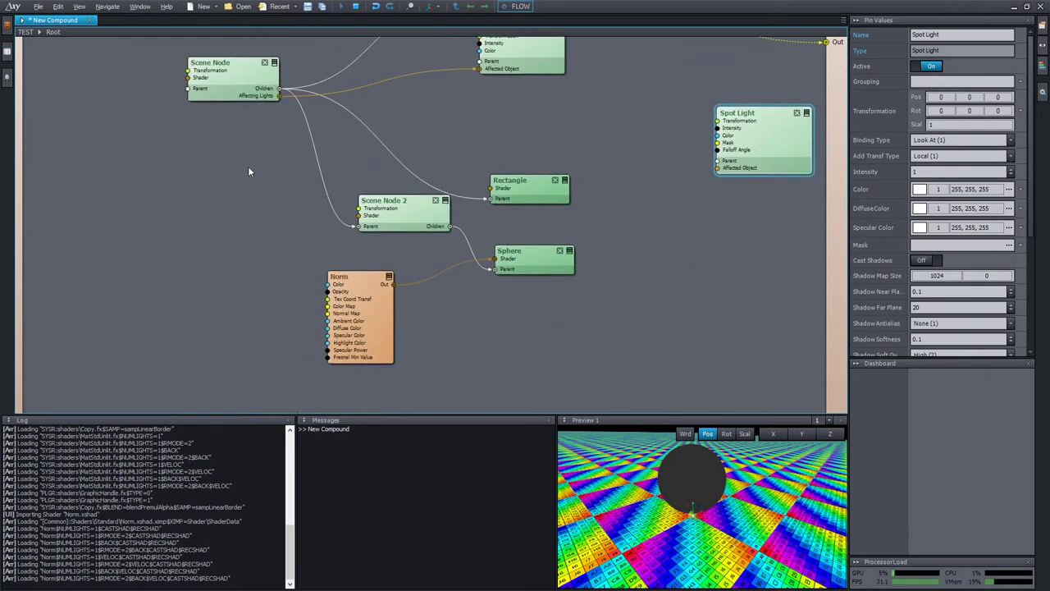
left_click_drag(249, 172, 584, 372)
left_click_drag(534, 192, 538, 239)
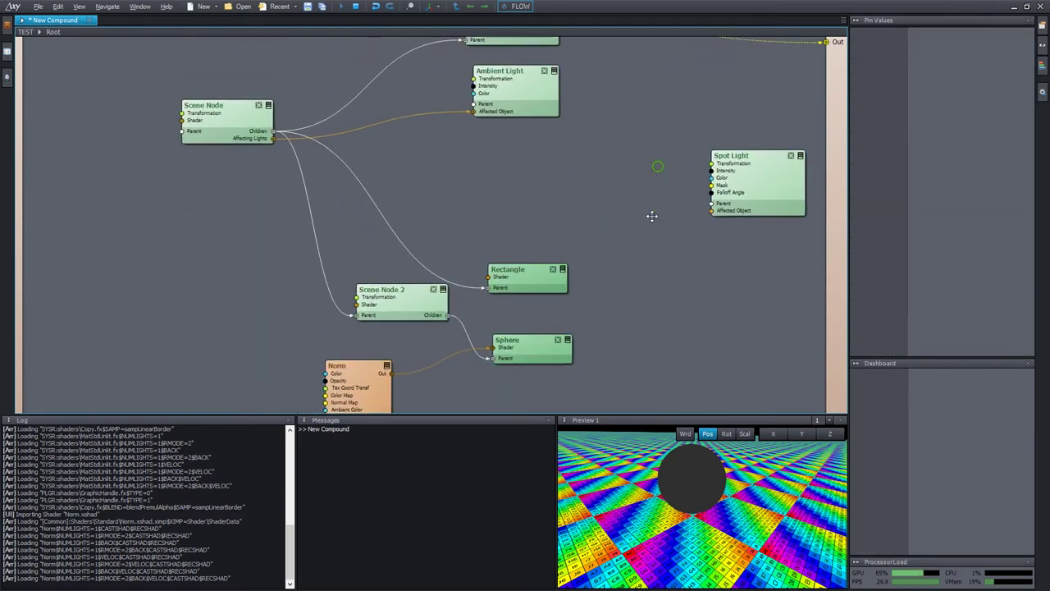
middle_click_drag(652, 216, 661, 242)
left_click_drag(773, 243, 558, 234)
left_click_drag(255, 202, 515, 274)
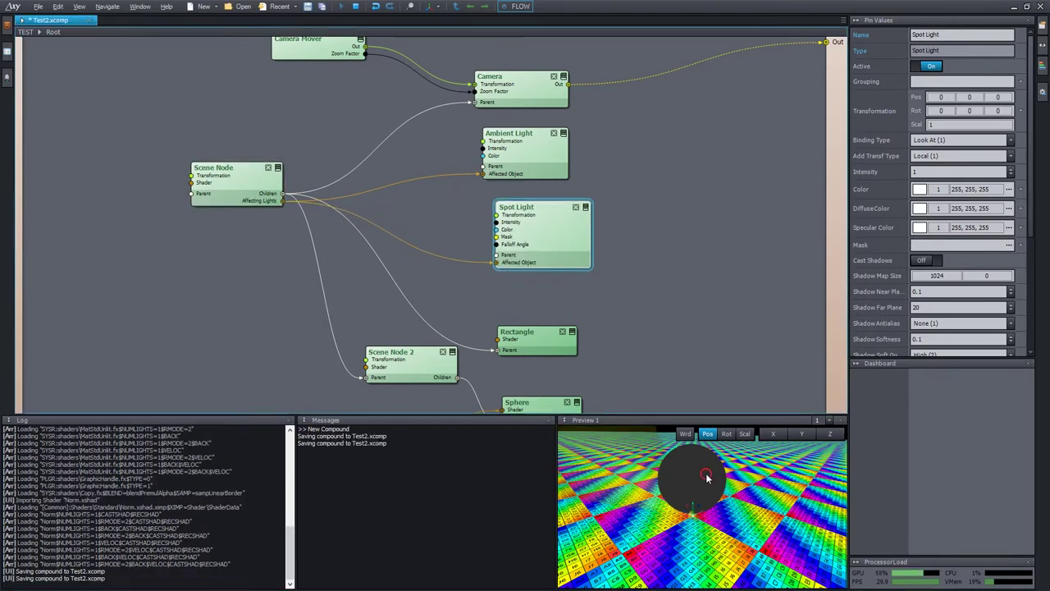
- In the maximized preview, move the Spot Light up and away from the sphere to about Y 2.99, Z -3.21
left_click(706, 475)
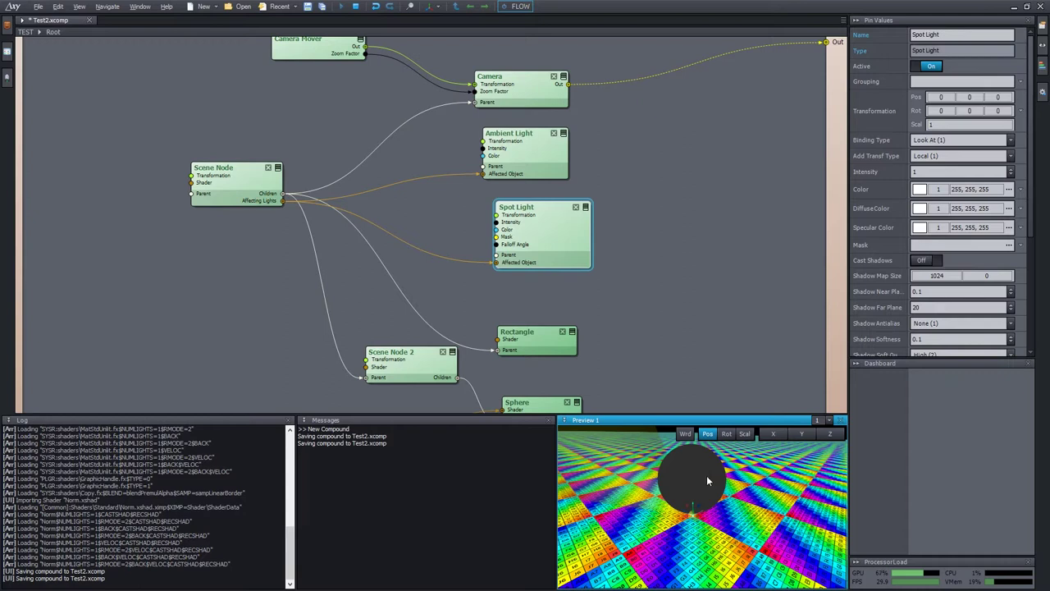
key("F11")
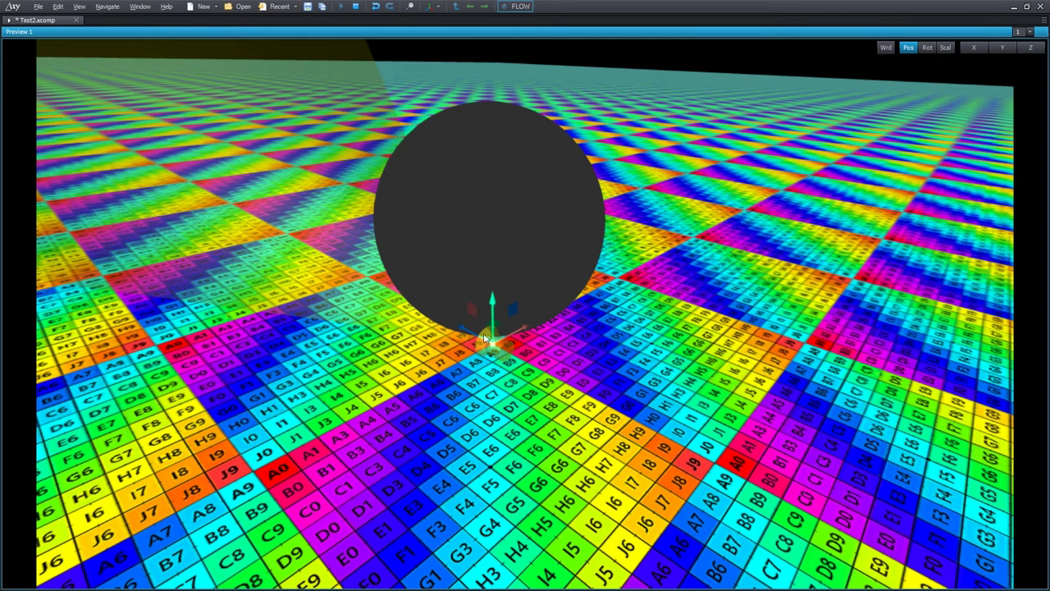
left_click_drag(484, 338, 748, 431)
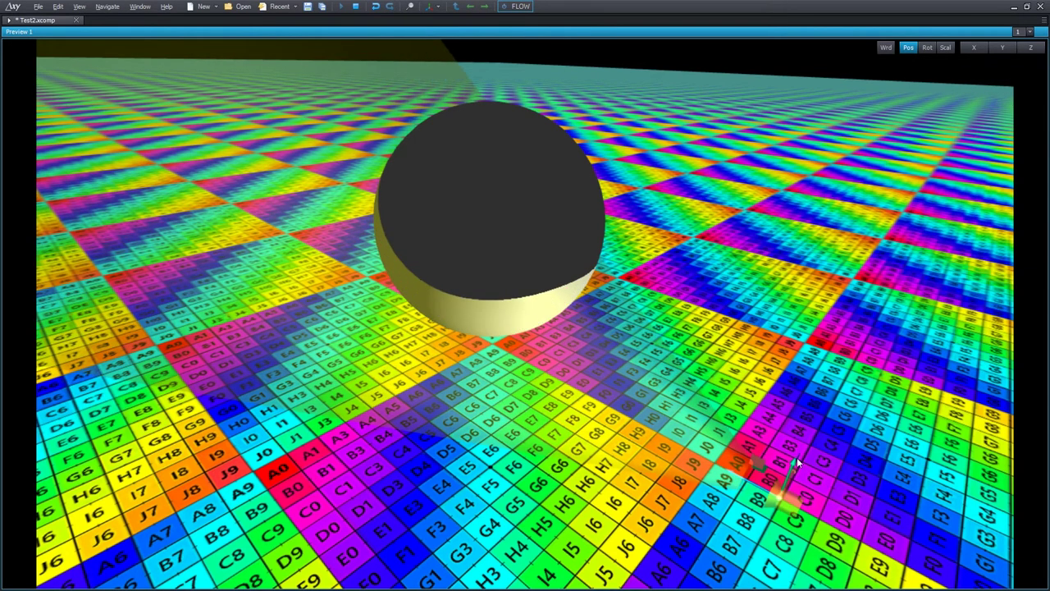
left_click_drag(797, 462, 958, 59)
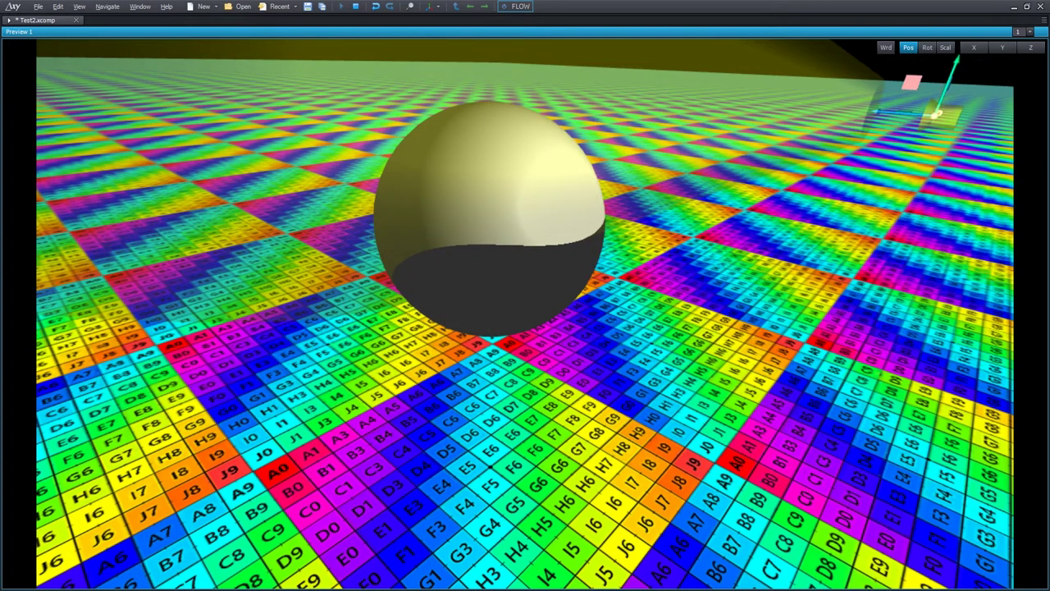
right_click_drag(594, 548, 614, 113)
middle_click_drag(773, 53, 770, 291)
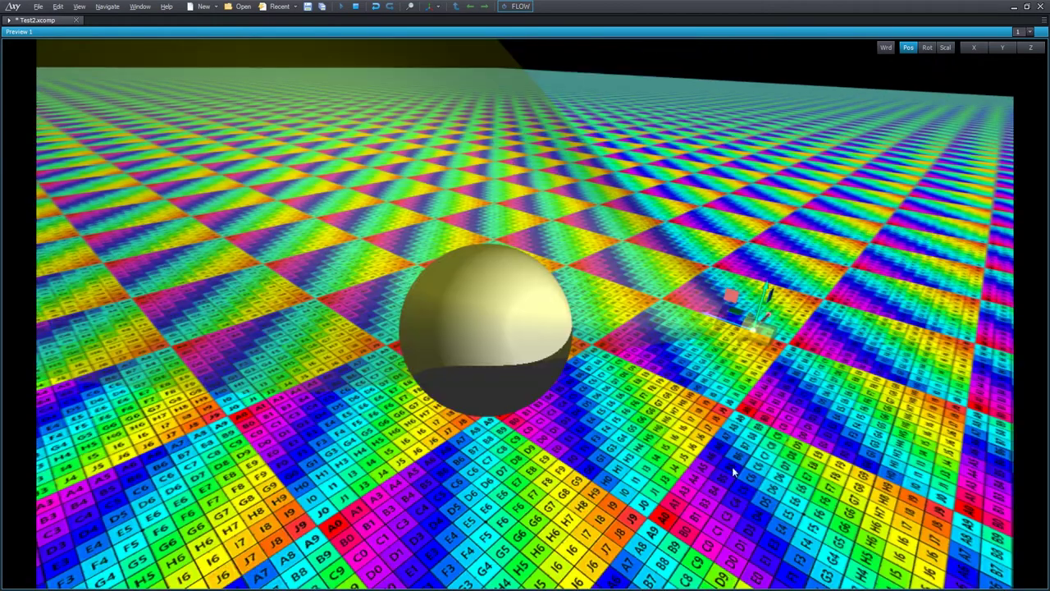
left_click_drag(730, 453, 637, 457)
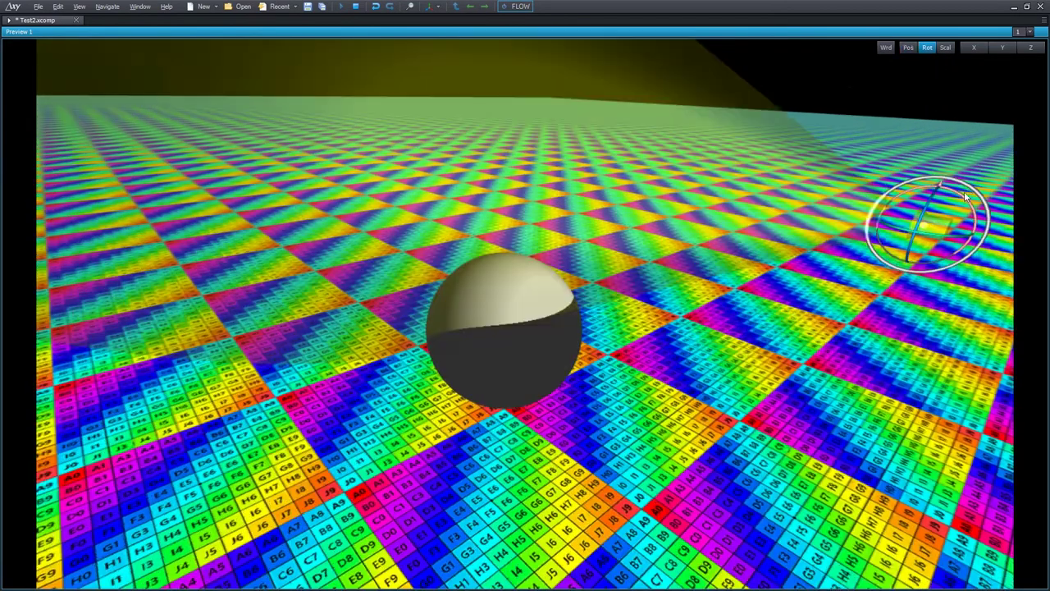
- Rotate the Spot Light to about -40.47 on its first rotation axis so its cone points down at the sphere
left_click_drag(962, 194, 903, 187)
left_click_drag(721, 351, 706, 230)
left_click_drag(808, 270, 790, 118)
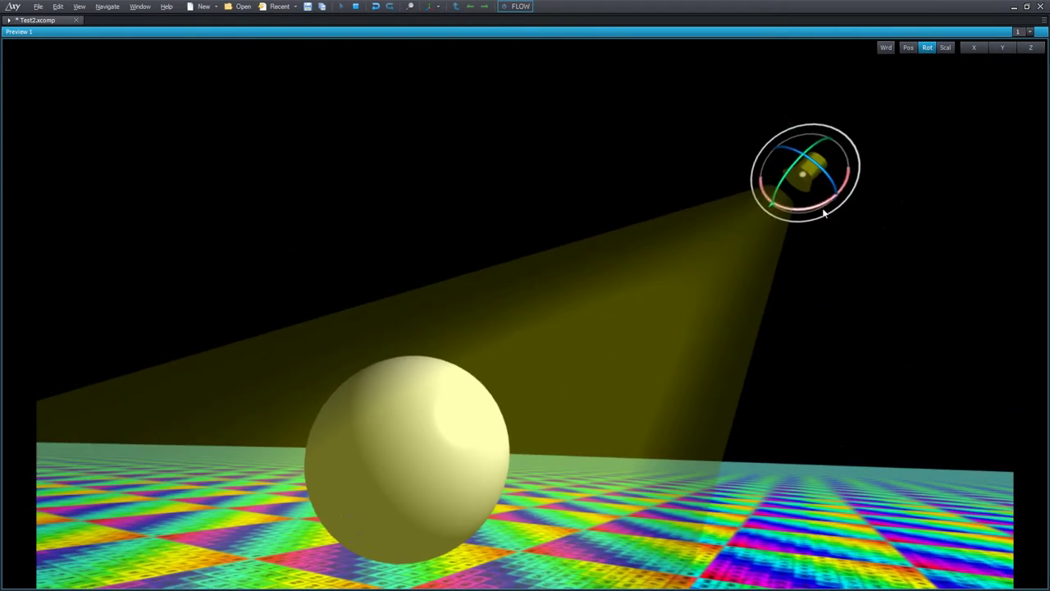
left_click_drag(737, 345, 736, 415)
mouse_move(682, 428)
middle_mouse_down()
mouse_move(693, 428)
mouse_move(682, 428)
middle_mouse_up()
- Turn off showing helper geometries such as camera and spot frustums in the compound's Scene Editing properties
left_click(37, 7)
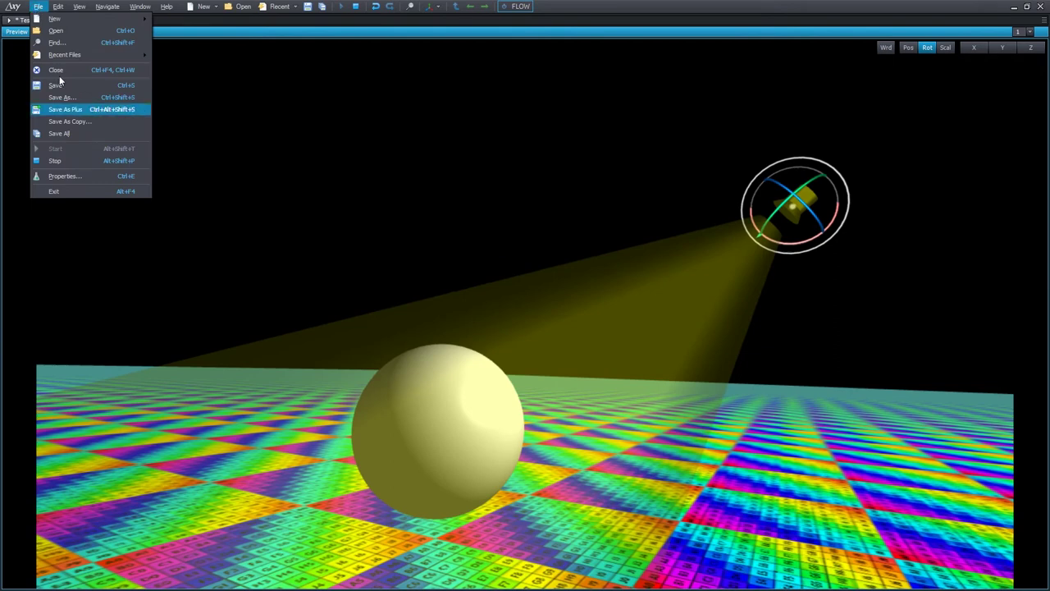
left_click(78, 176)
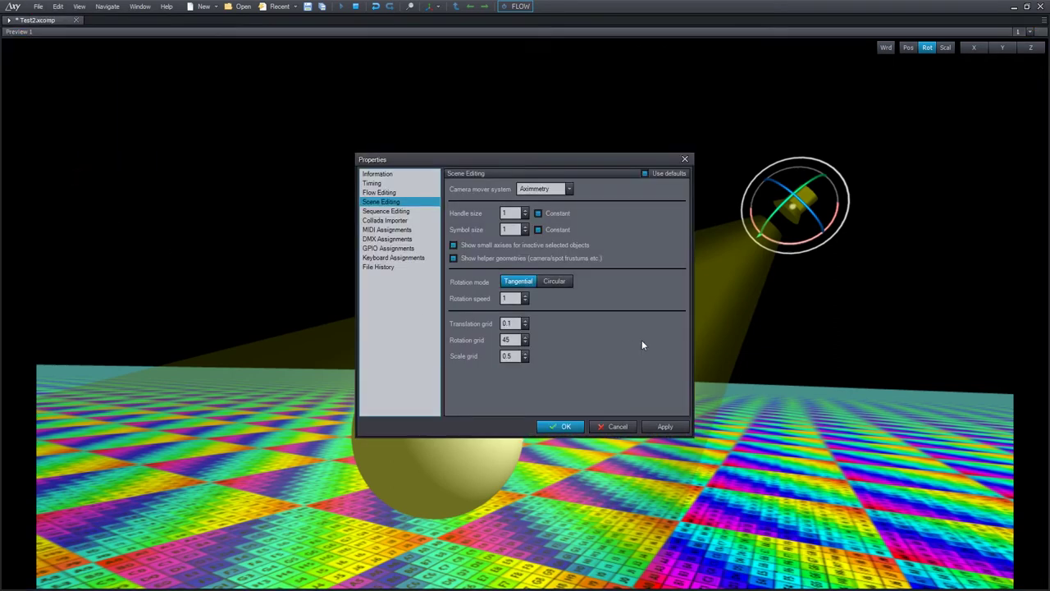
left_click(399, 211)
left_click(385, 192)
left_click(383, 201)
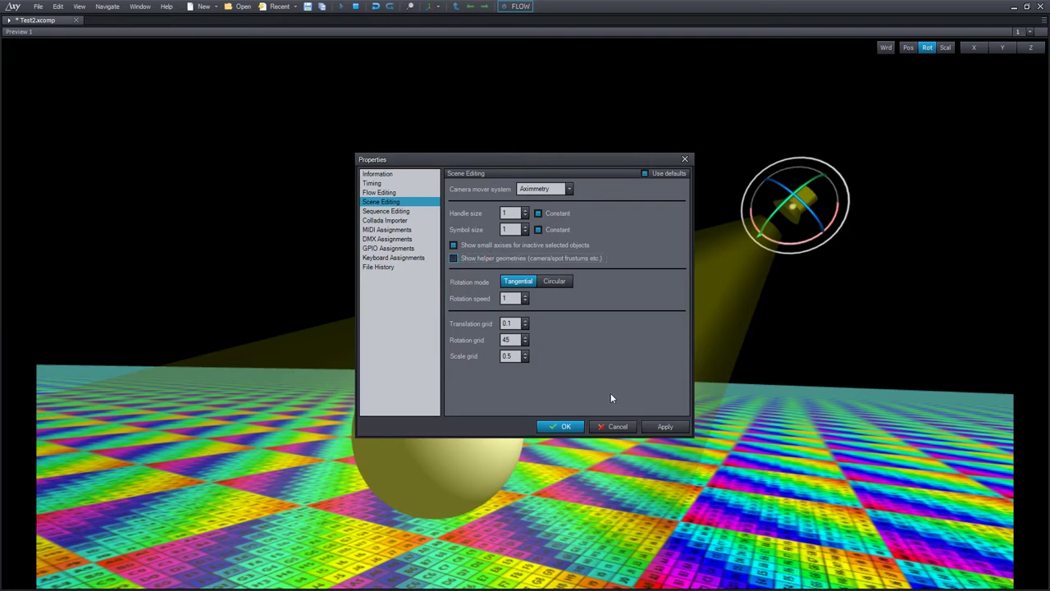
left_click(565, 426)
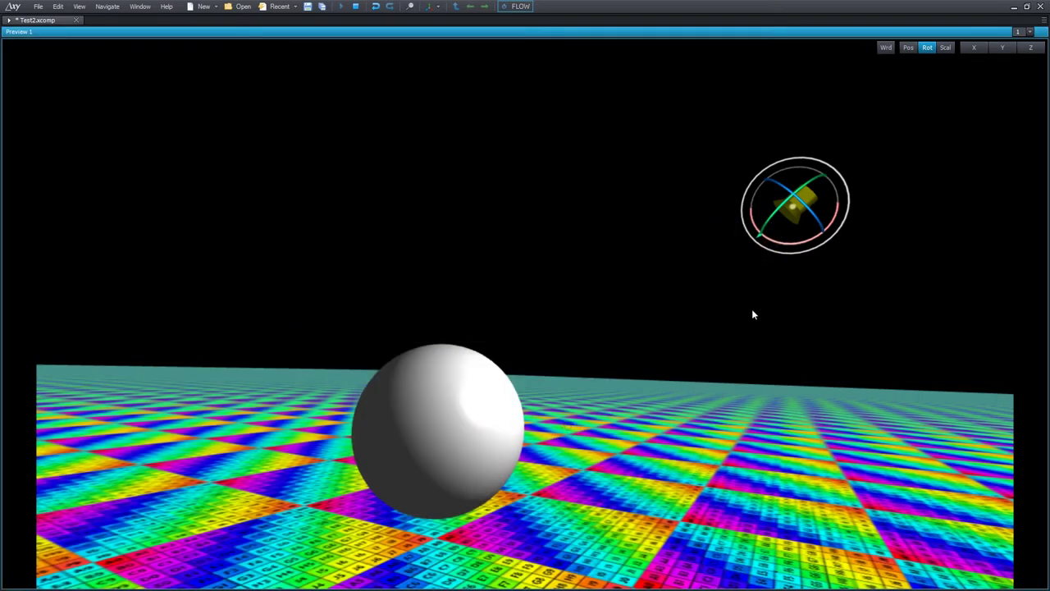
- Return from the maximized preview to the flow editor and shift the Norm node slightly left
right_click_drag(748, 301, 499, 416)
right_click_drag(671, 337, 695, 247)
key("F11")
mouse_move(695, 248)
middle_mouse_down()
mouse_move(705, 314)
mouse_move(703, 206)
mouse_move(702, 230)
middle_mouse_up()
scroll(701, 229, "down", 2)
scroll(698, 227, "up", 2)
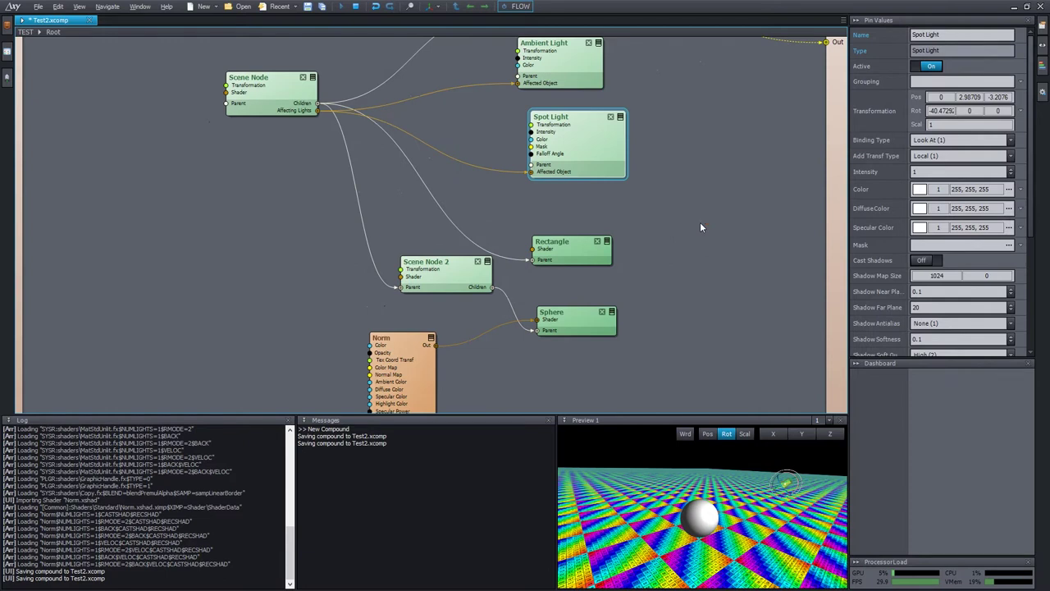
left_click_drag(405, 339, 381, 337)
middle_click_drag(469, 355, 509, 322)
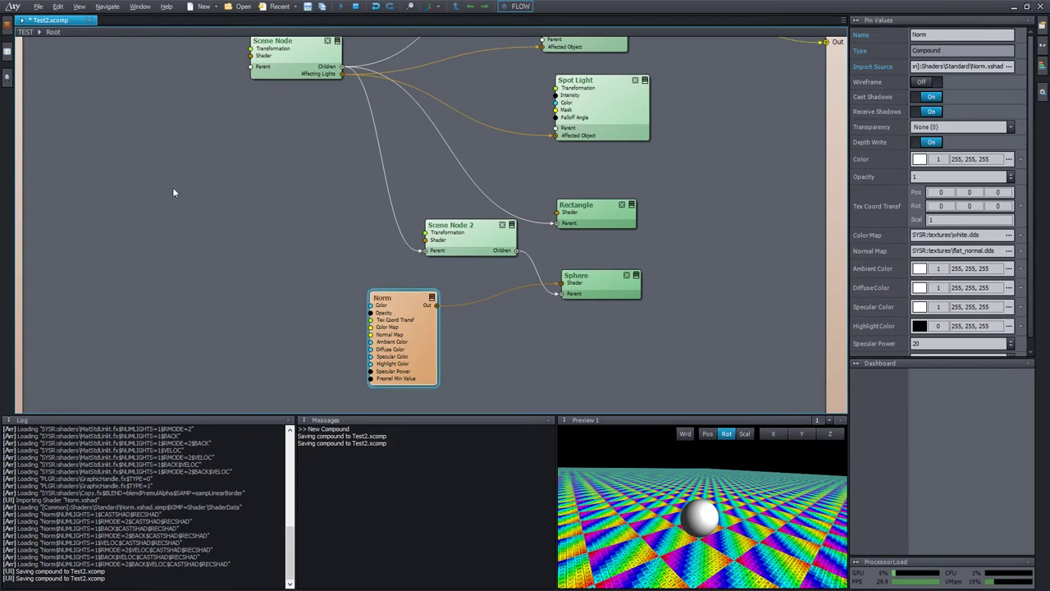
- Paste a copy of the Norm node into the empty flow area and delete it
key("ctrl+v")
left_click_drag(187, 173, 164, 161)
key("Delete")
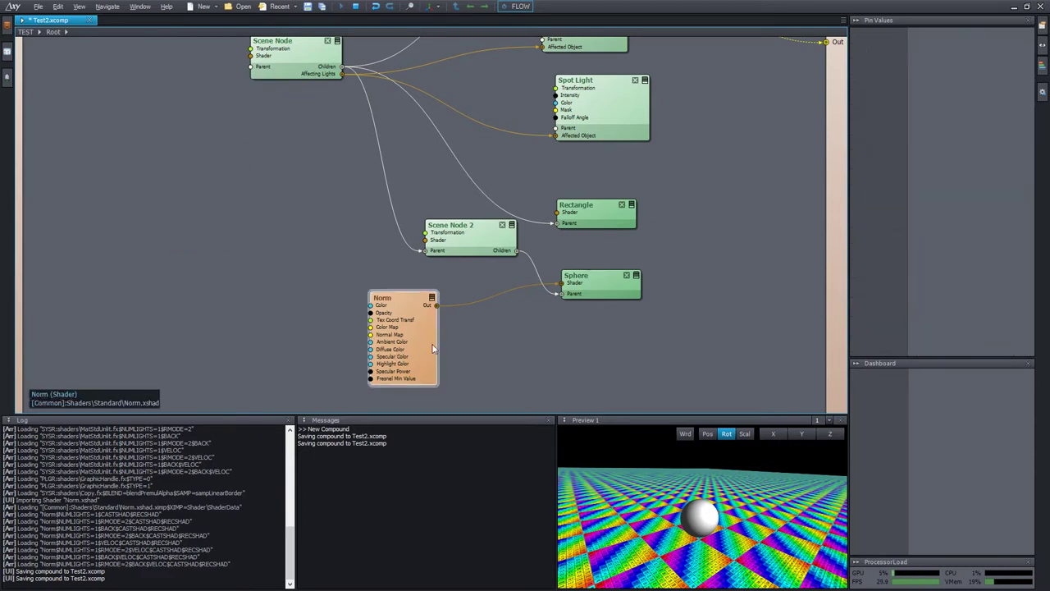
- Duplicate the Norm node, connect the copy's Out pin to Rectangle's Shader pin, and check the floor in the maximized preview
left_click(423, 338)
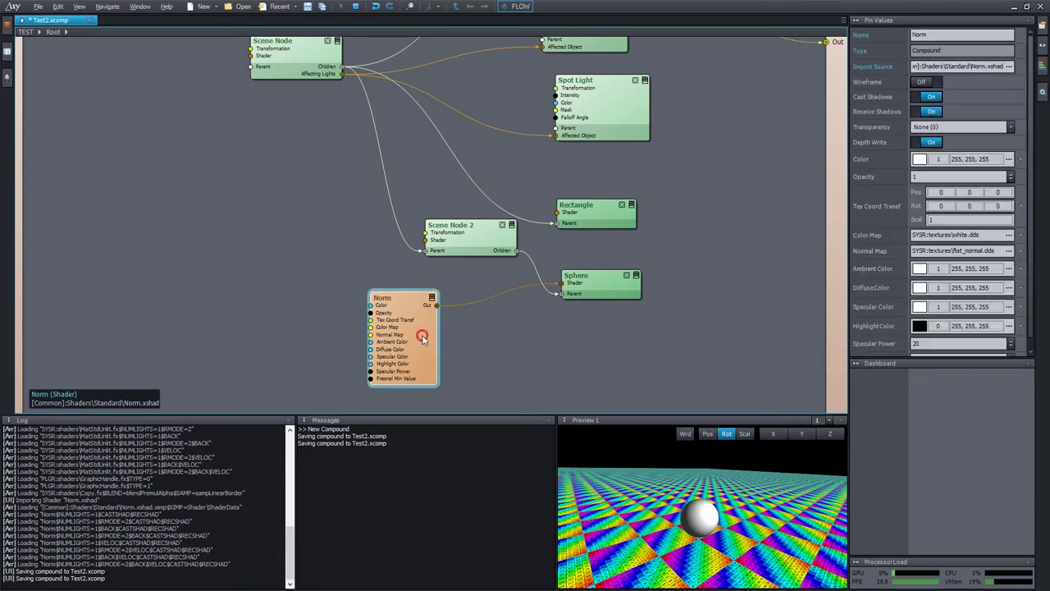
left_click_drag(423, 338, 304, 232, "ctrl")
middle_click_drag(443, 174, 439, 207)
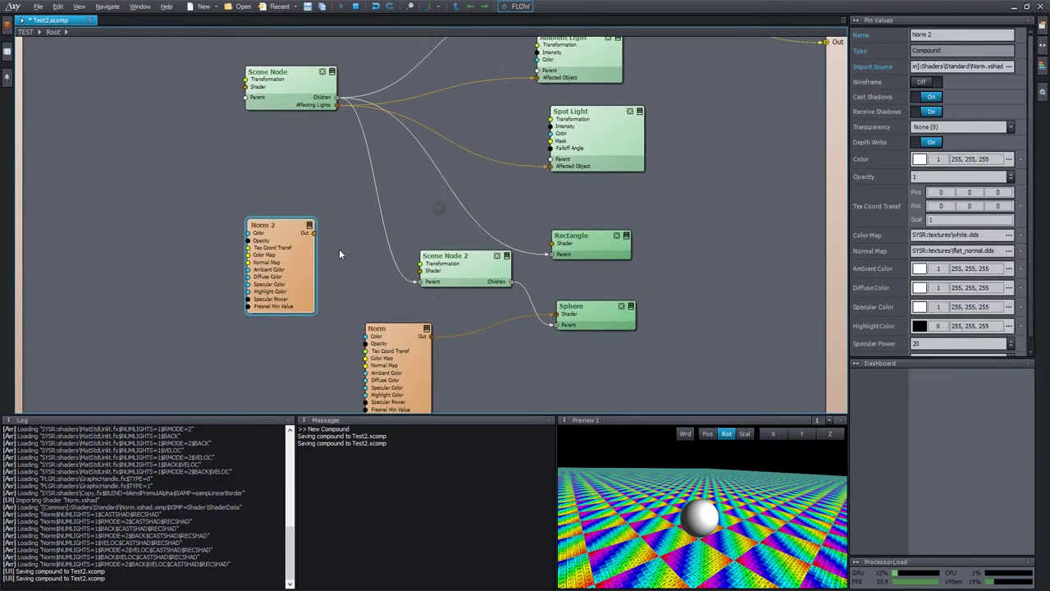
mouse_move(316, 264)
left_mouse_down()
mouse_move(334, 230)
mouse_move(322, 200)
mouse_move(440, 175)
mouse_move(562, 240)
left_mouse_up()
left_click(748, 504)
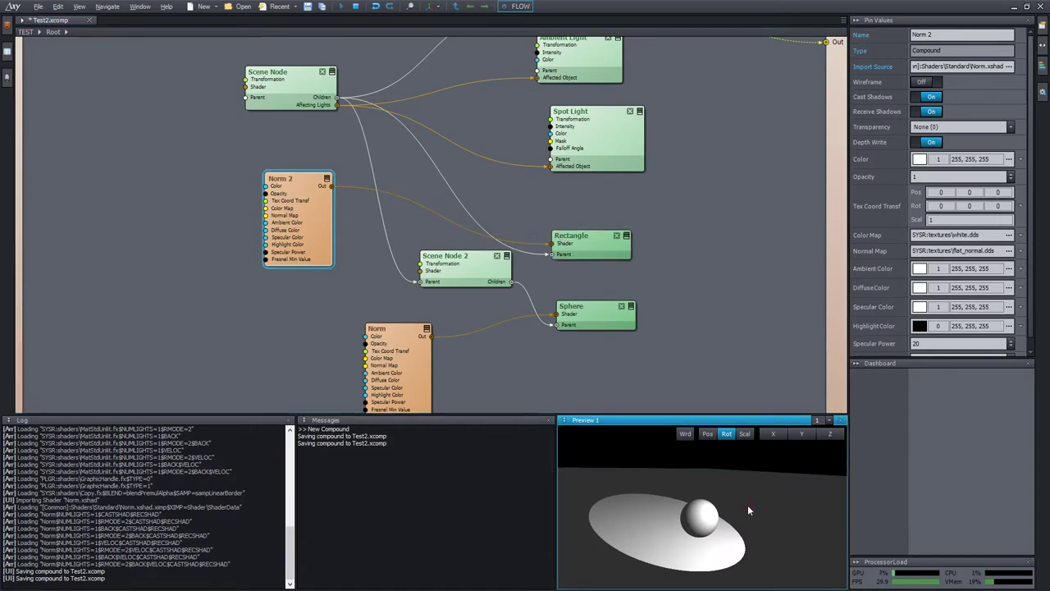
key("F11")
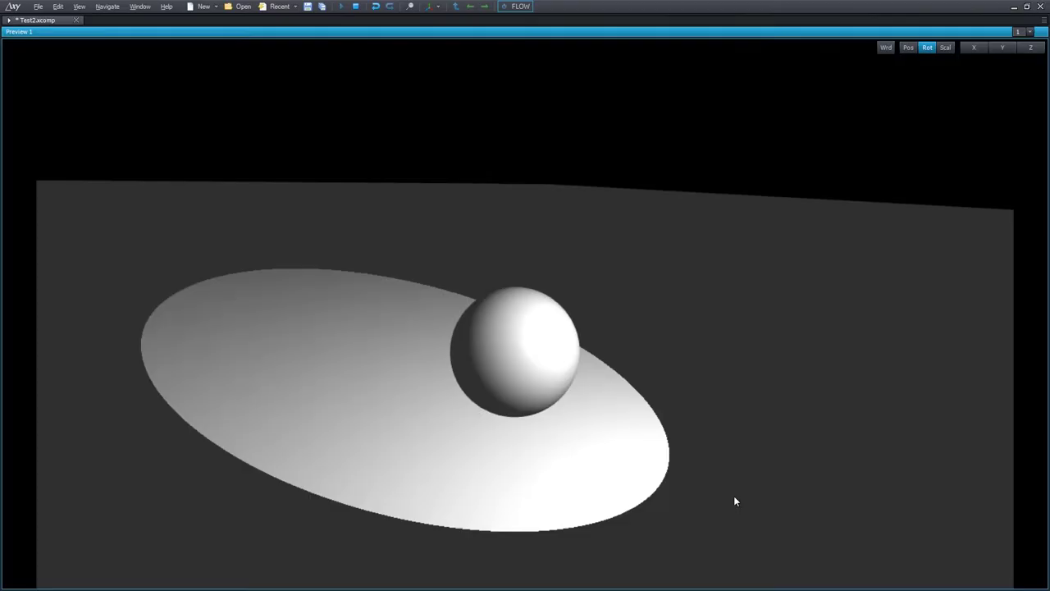
double_click(630, 402)
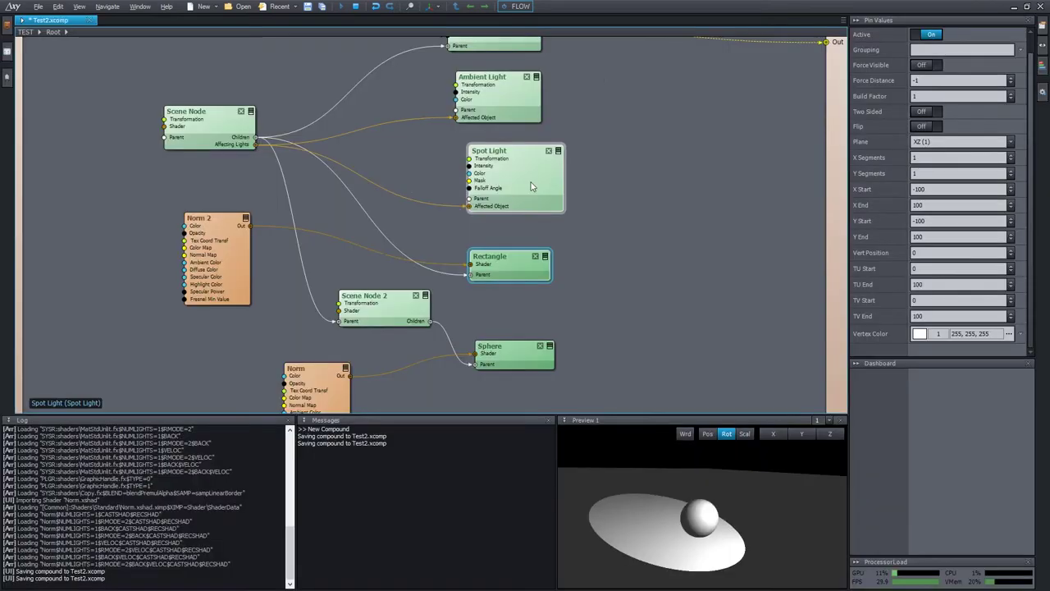
- Set the Spot Light's Falloff Angle to 73.3 and Falloff Power to 1, and check the softened light in the maximized preview
left_click(530, 178)
scroll(941, 203, "down", 5)
scroll(944, 205, "down", 4)
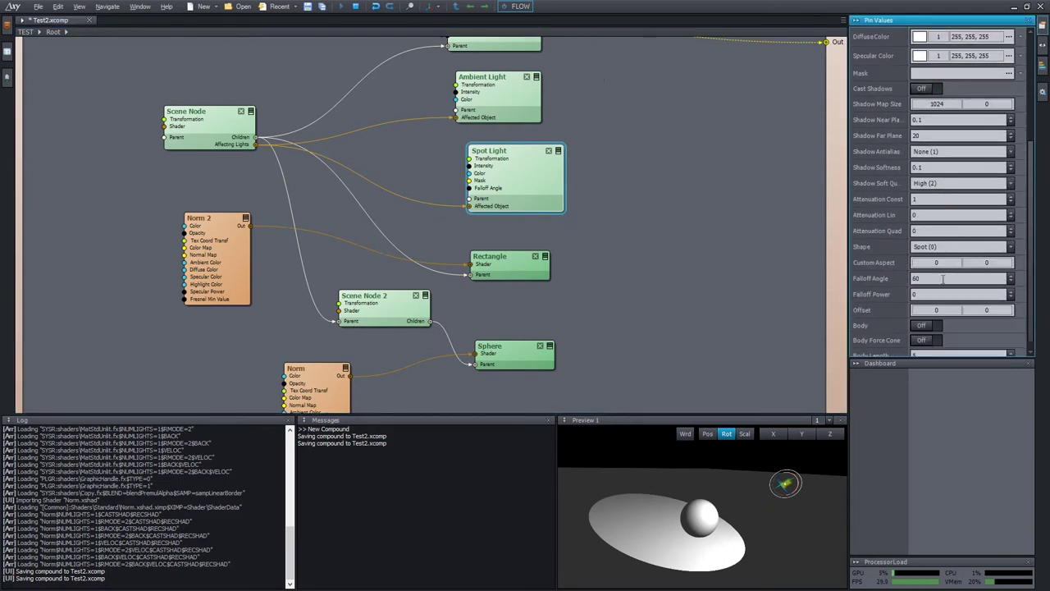
mouse_move(944, 279)
left_mouse_down()
mouse_move(943, 213)
mouse_move(943, 271)
left_mouse_up()
mouse_move(943, 294)
left_mouse_down()
mouse_move(944, 254)
mouse_move(943, 299)
mouse_move(943, 278)
left_mouse_up()
key("space")
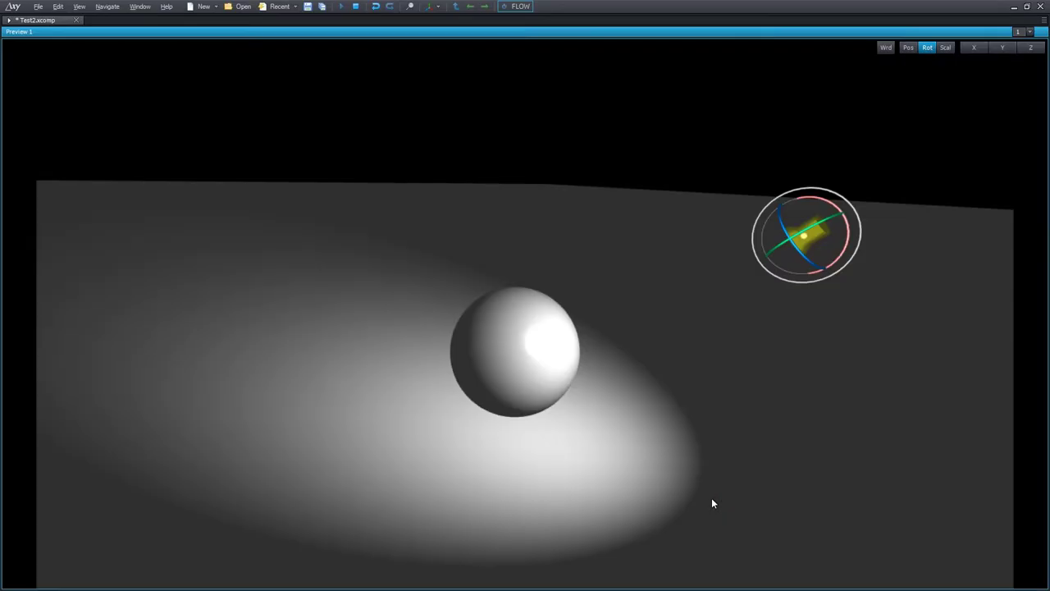
key("space")
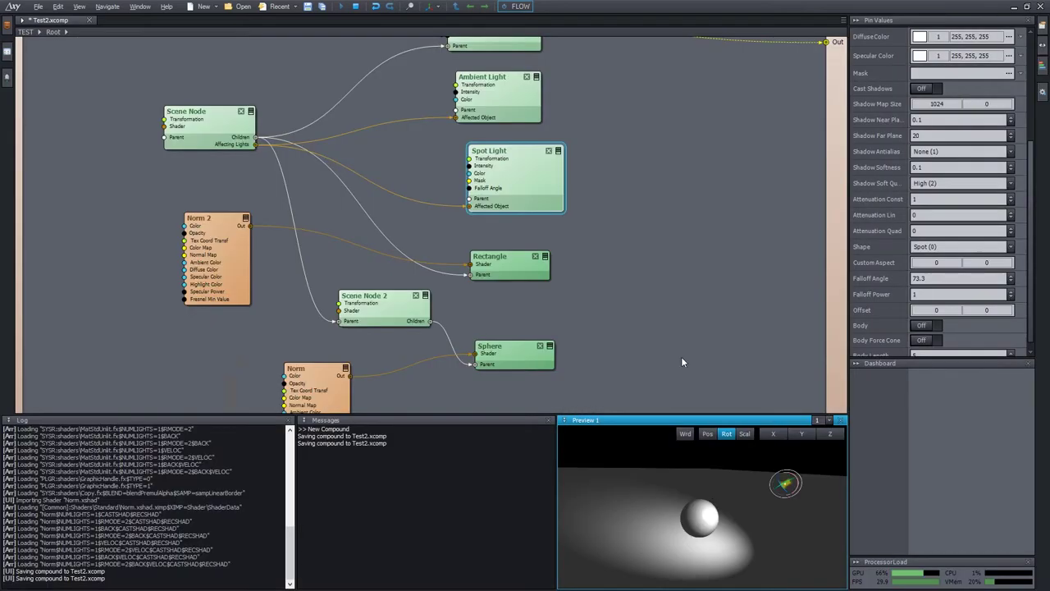
- Turn on Cast Shadows for the Spot Light and raise the sphere's Scene Node 2 to about Y 1.27
middle_click_drag(691, 236, 605, 246)
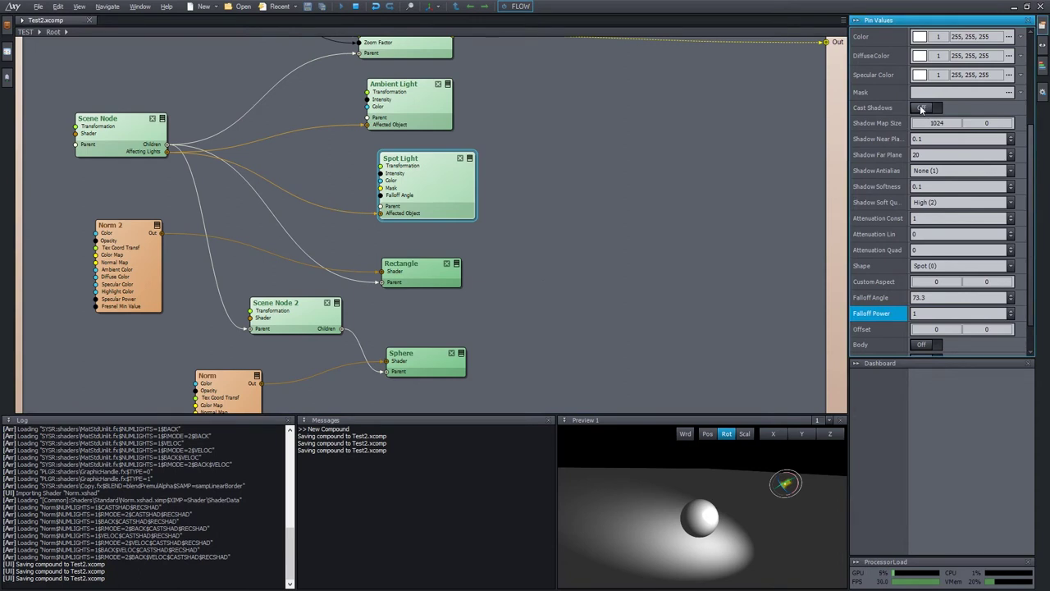
left_click(921, 108)
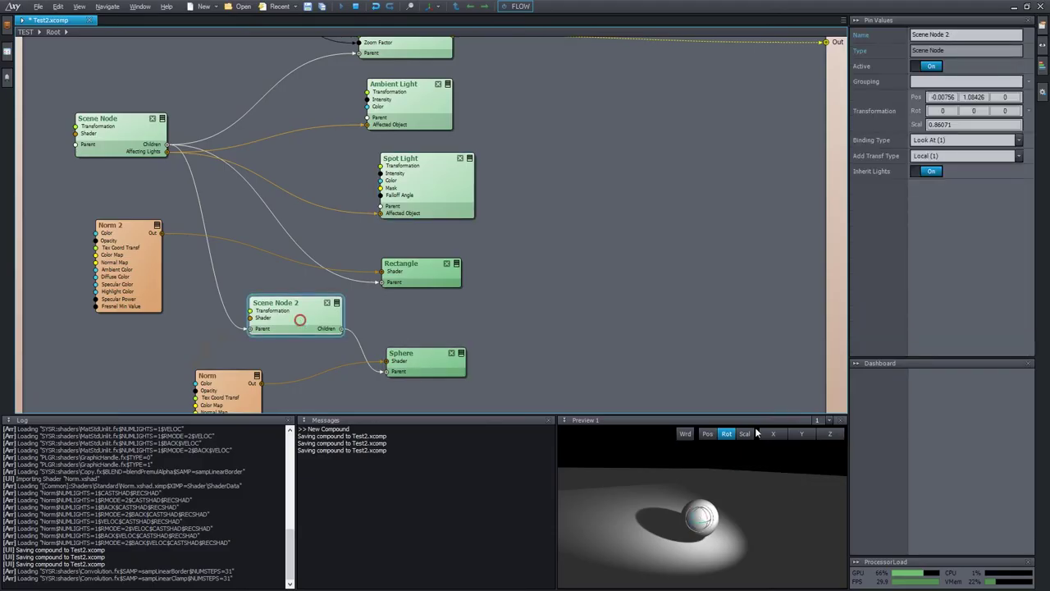
key("space")
key("w")
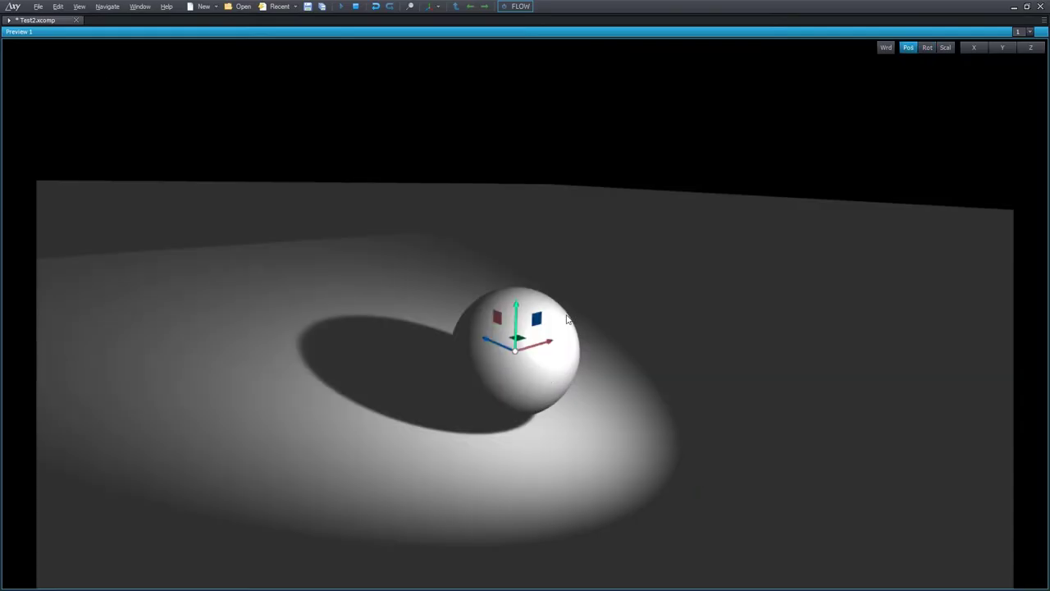
mouse_move(516, 308)
left_mouse_down()
mouse_move(516, 286)
mouse_move(517, 301)
left_mouse_up()
key("space")
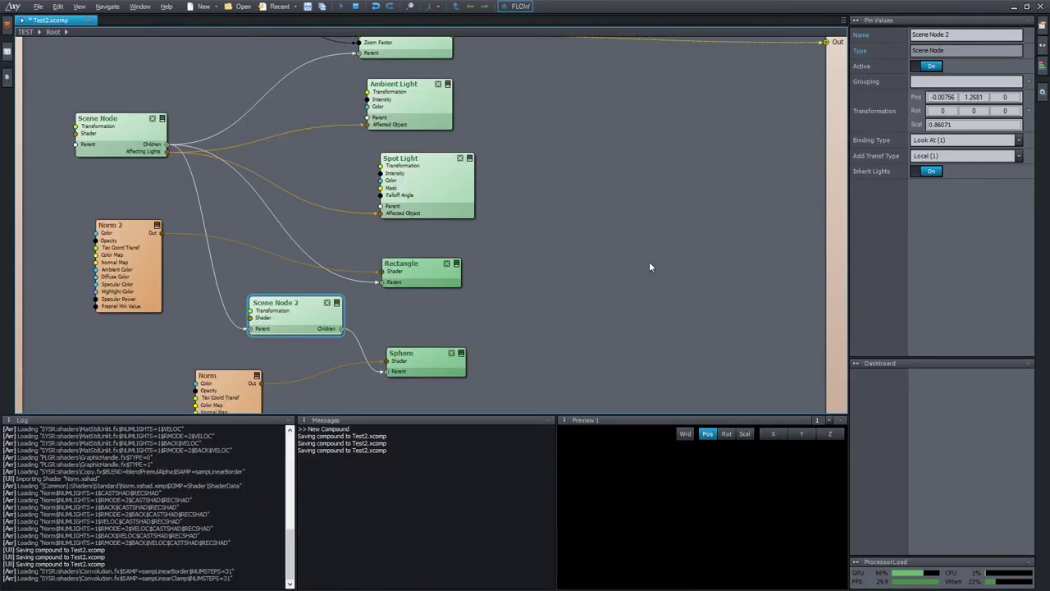
- Fine-tune the Spot Light's rotation toward the raised sphere in the maximized preview, and return to the flow editor
left_click(444, 191)
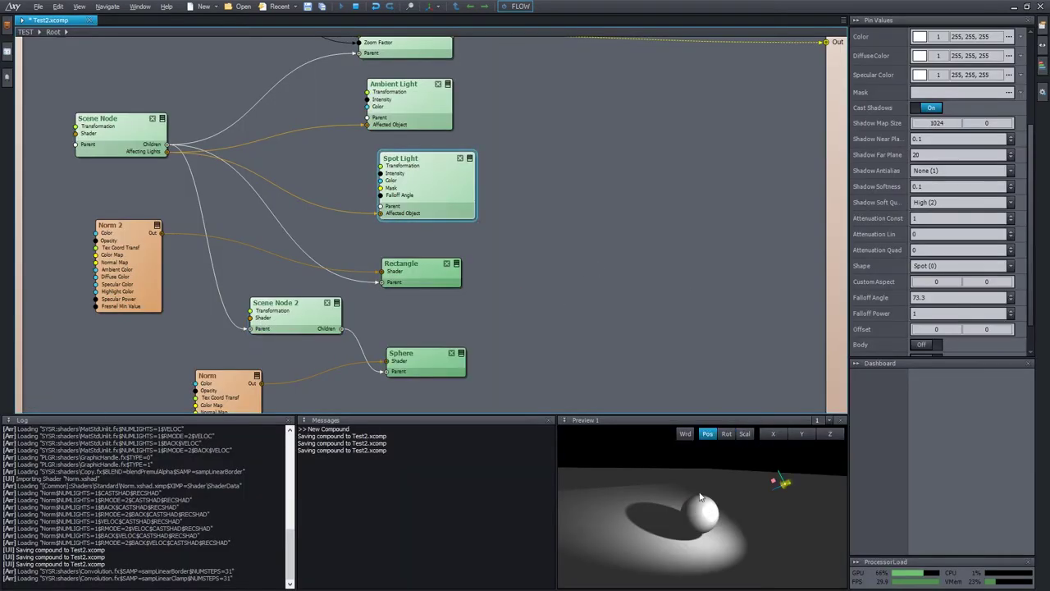
key("space")
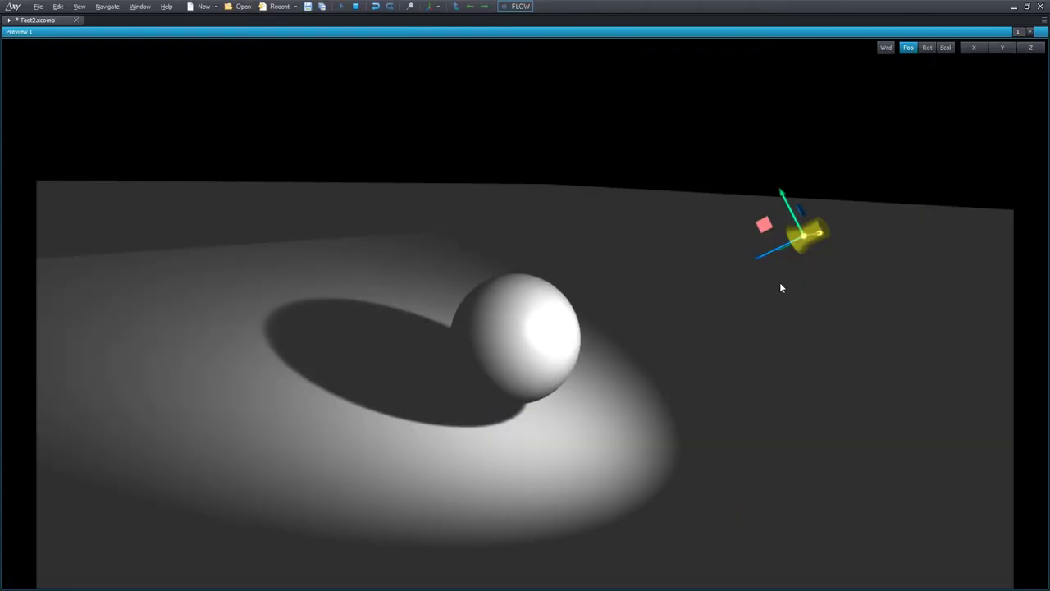
key("r")
mouse_move(832, 208)
left_mouse_down()
mouse_move(840, 217)
mouse_move(833, 207)
left_mouse_up()
mouse_move(820, 263)
left_mouse_down()
mouse_move(823, 279)
mouse_move(822, 268)
left_mouse_up()
middle_click_drag(699, 298, 787, 274)
left_click_drag(828, 240, 826, 219)
key("Escape")
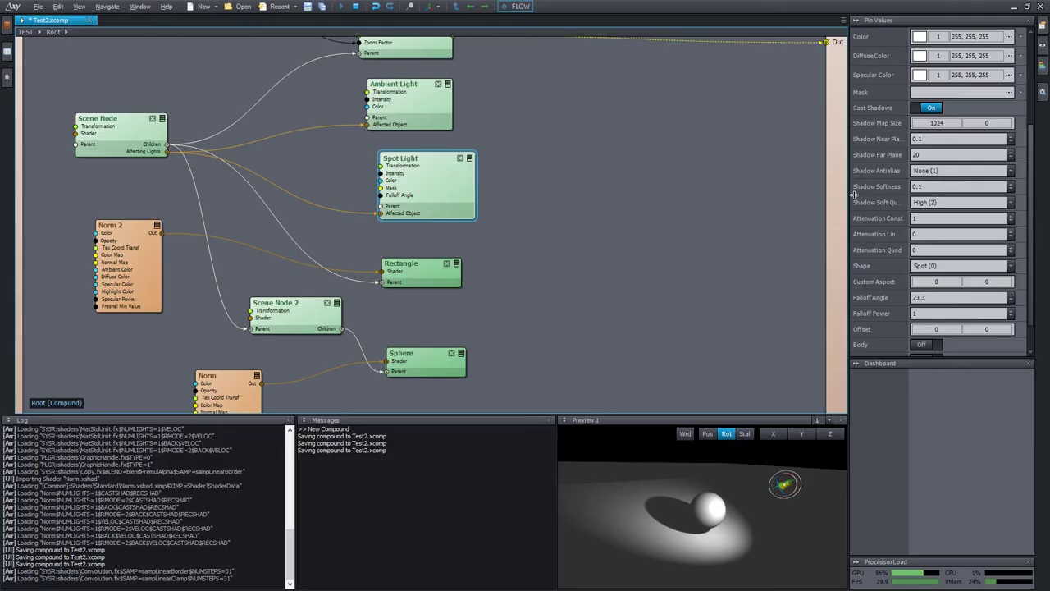
- Set the Spot Light's Shadow Far Plane to 40.2 and rotate the light about 7 degrees around X in the maximized preview
left_click(950, 138)
left_click(935, 152)
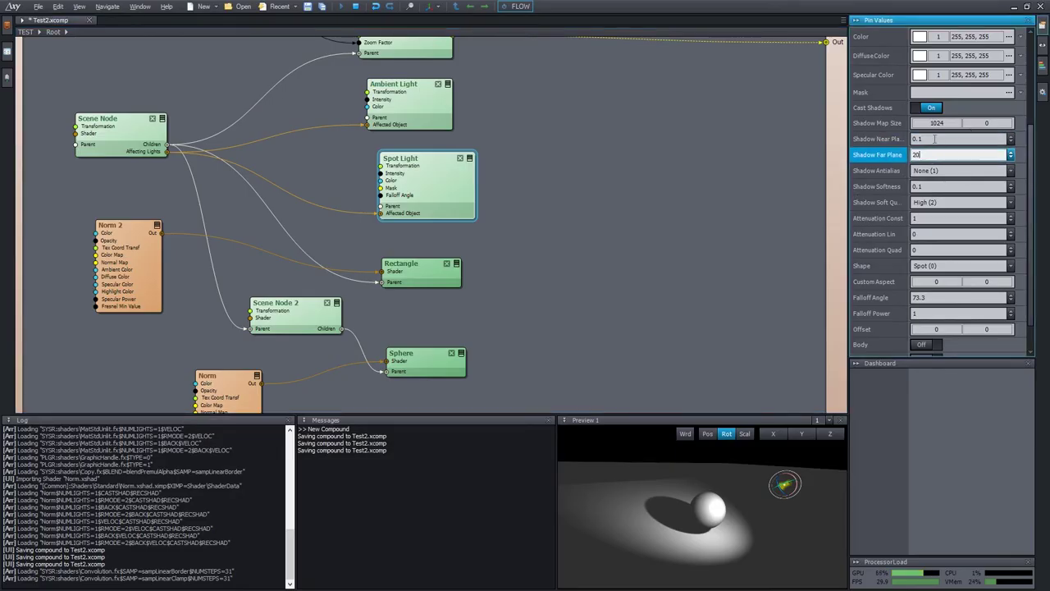
type("20")
key("Return")
left_click(886, 141)
left_click(942, 154)
key("Down")
key("Down")
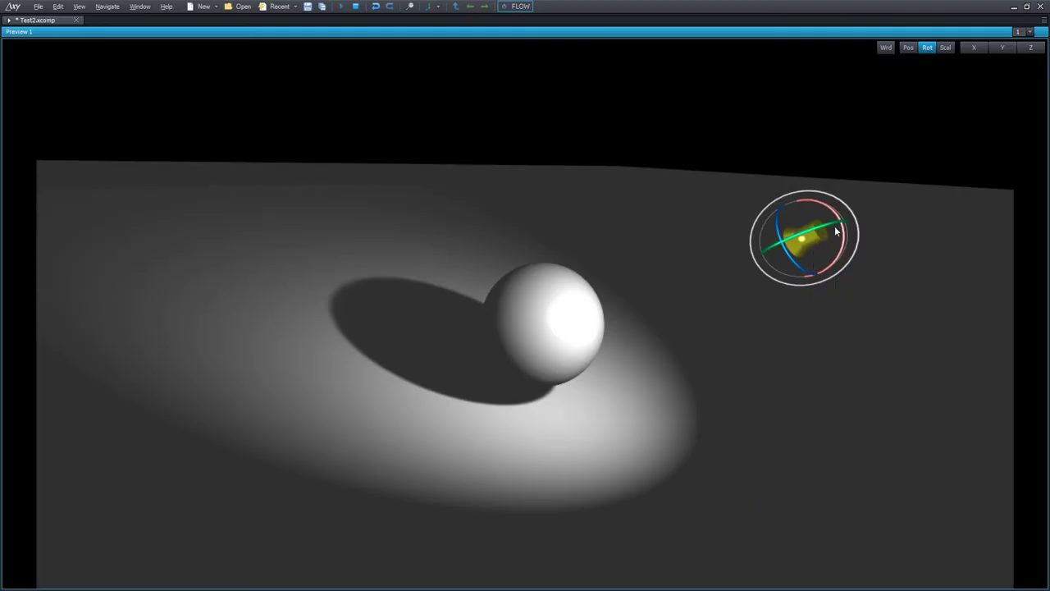
left_click_drag(843, 233, 845, 254)
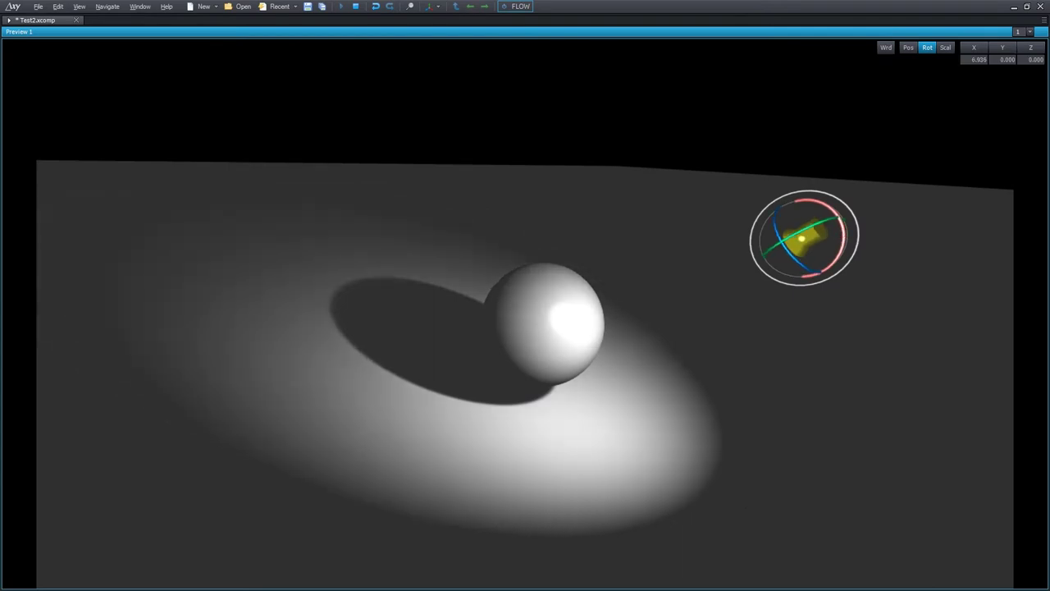
key("F11")
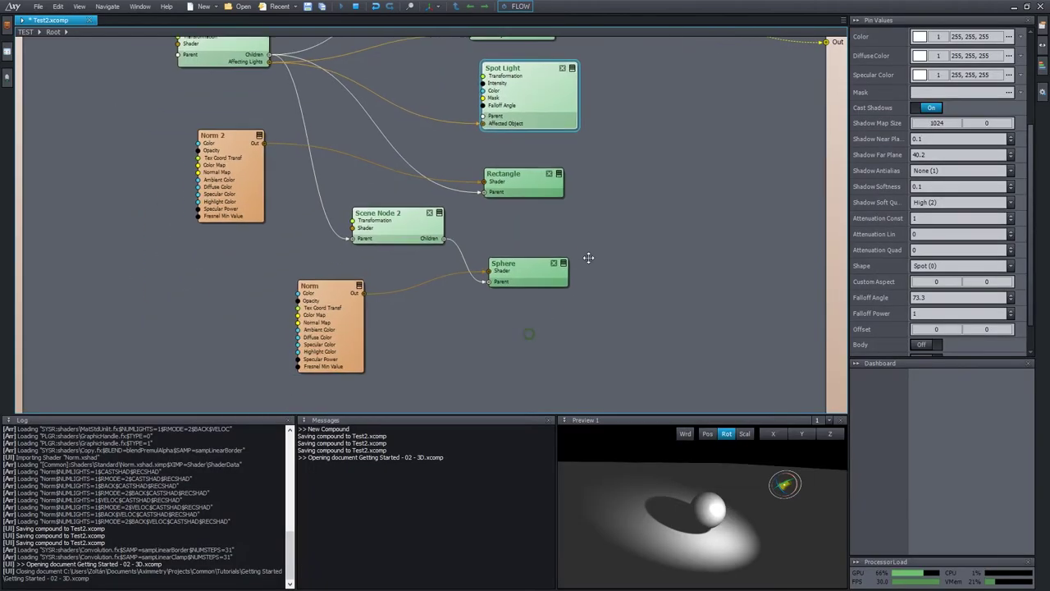
- Select the Norm shader connected to the Sphere and move the preview camera close to the sphere
middle_click_drag(462, 235, 513, 232)
left_click(395, 327)
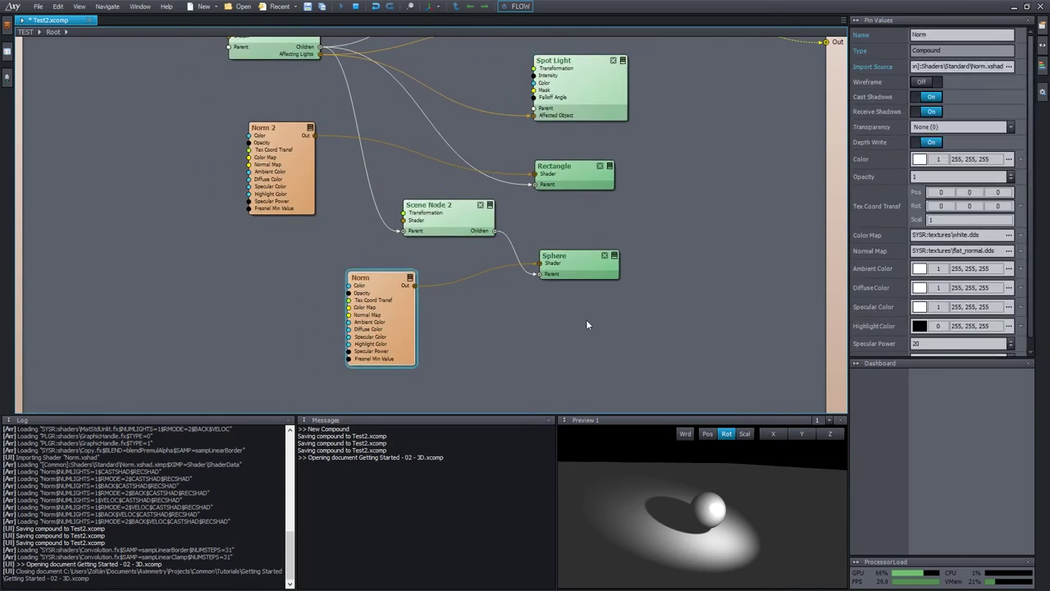
scroll(880, 222, "down", 1)
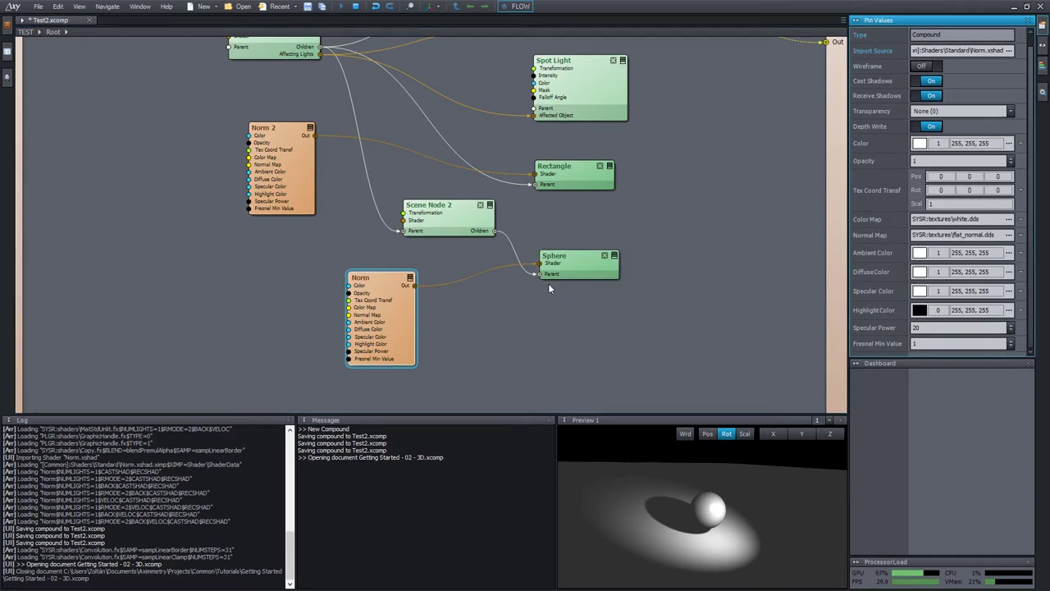
left_click(403, 305)
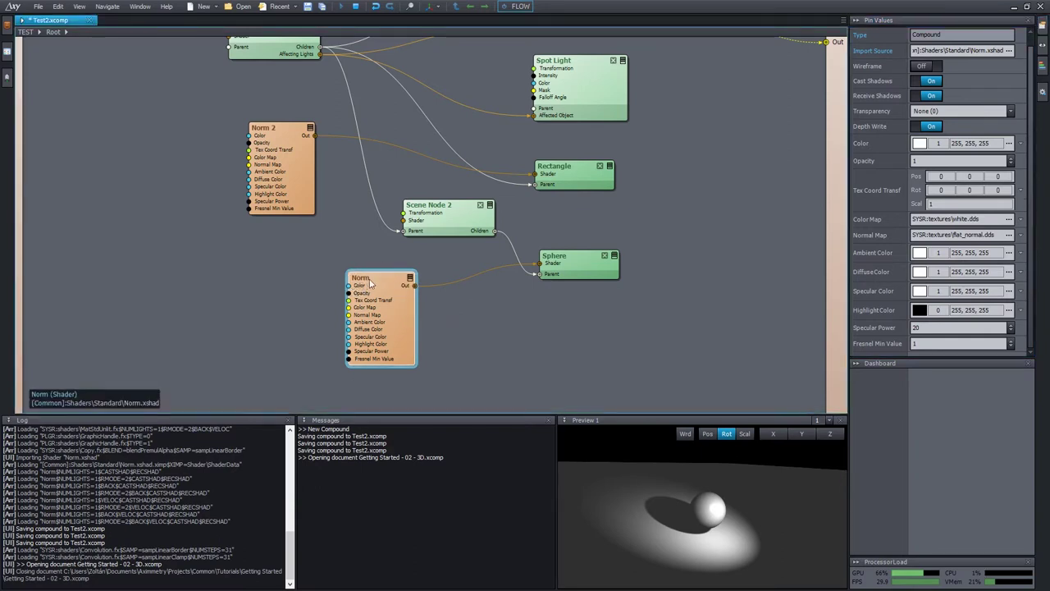
left_click(406, 301)
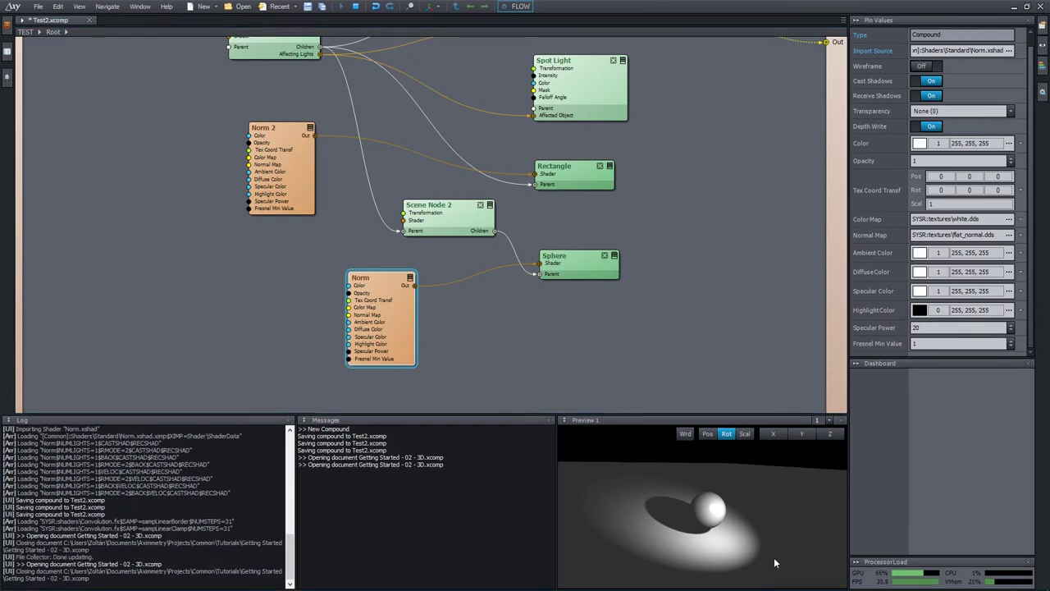
right_click_drag(730, 546, 757, 575)
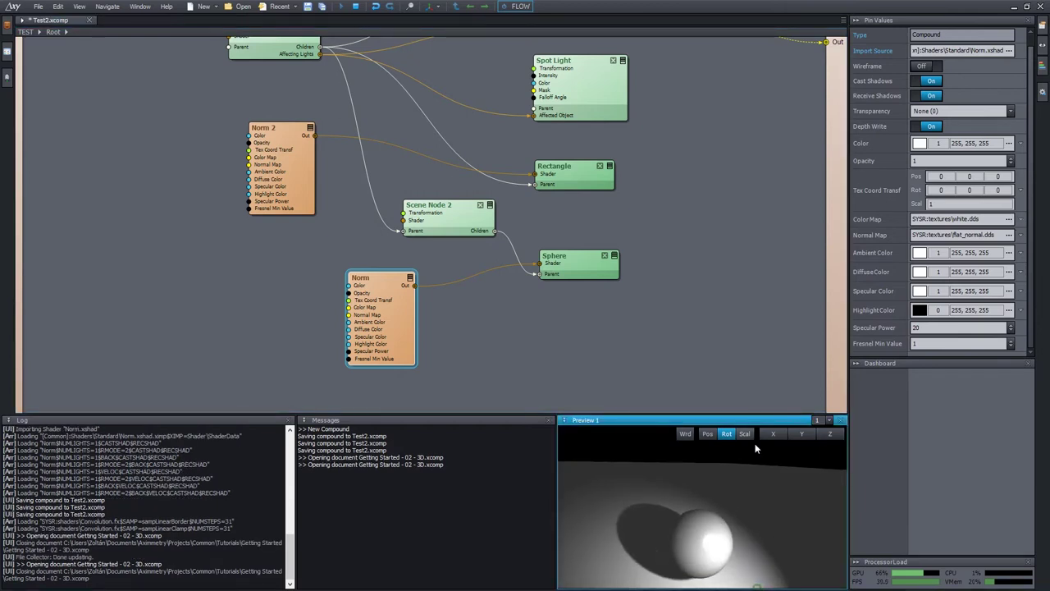
right_click_drag(740, 479, 735, 541)
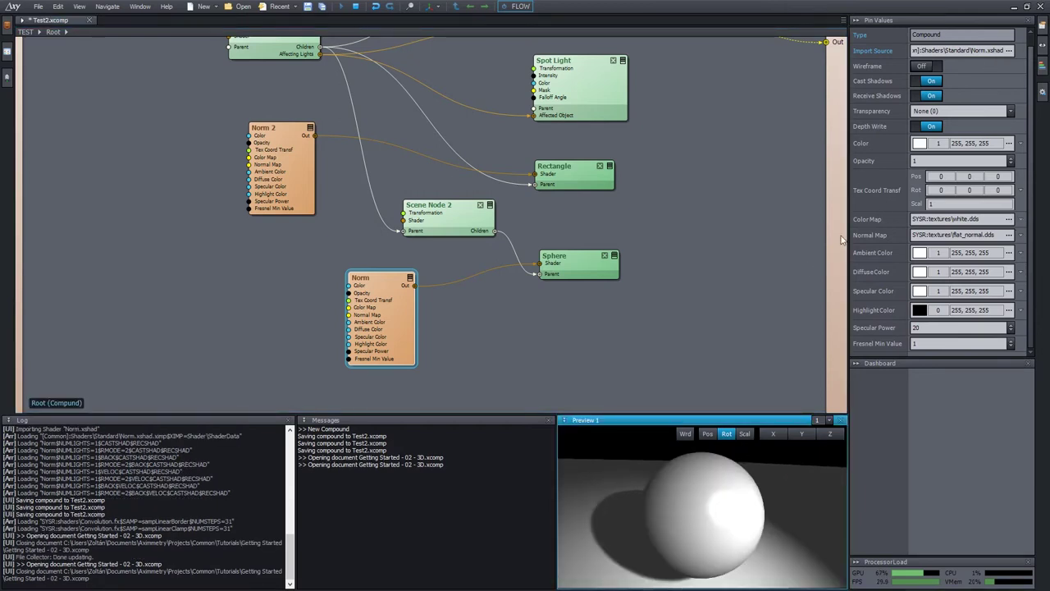
- Browse to the Common project's Images\Textures\Floor folder for the Norm shader's Color Map
left_click(866, 219)
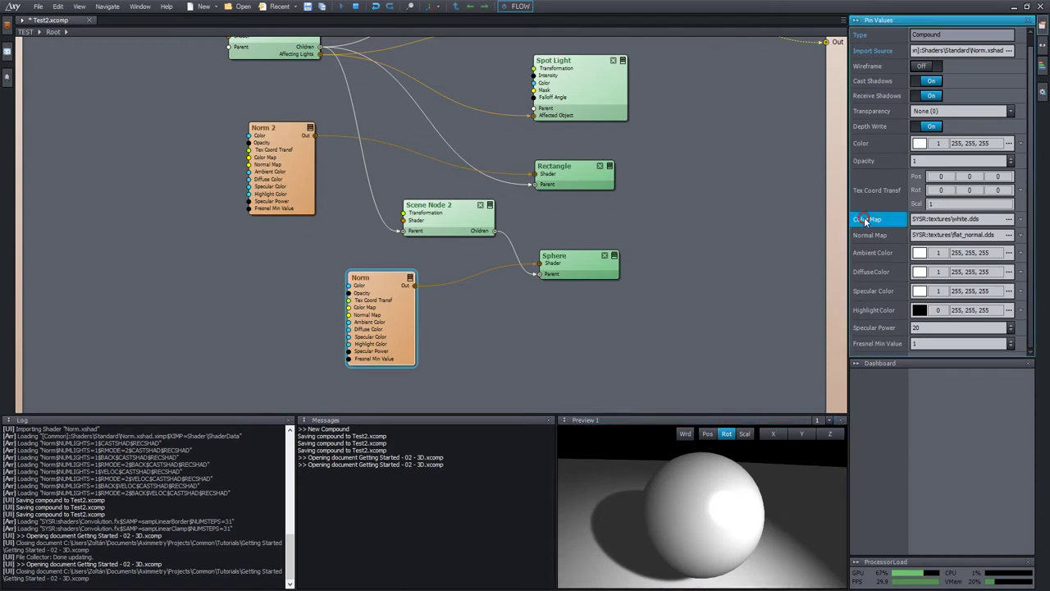
left_click(1009, 219)
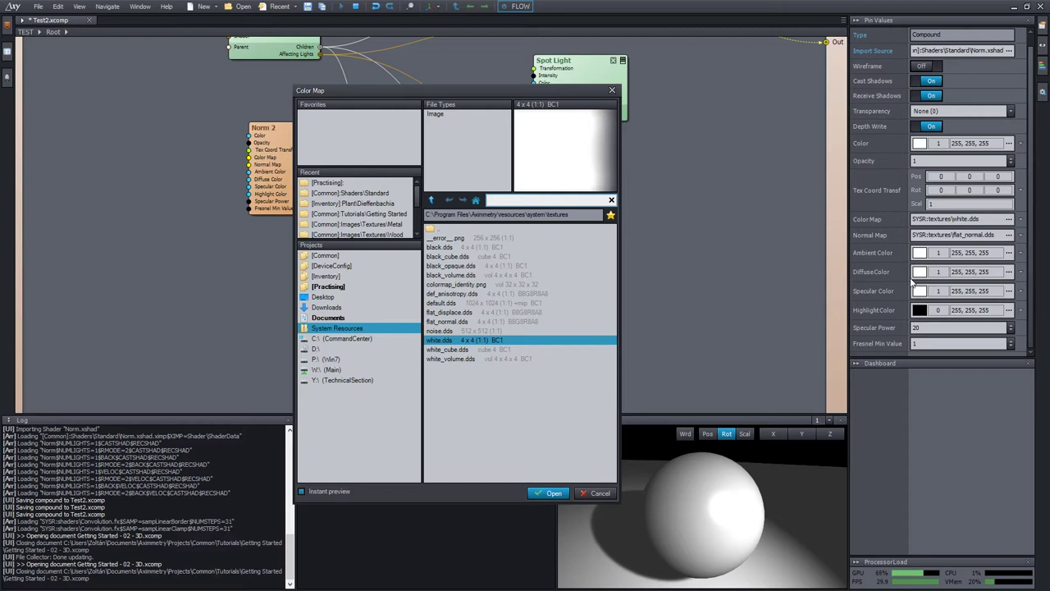
left_click(328, 255)
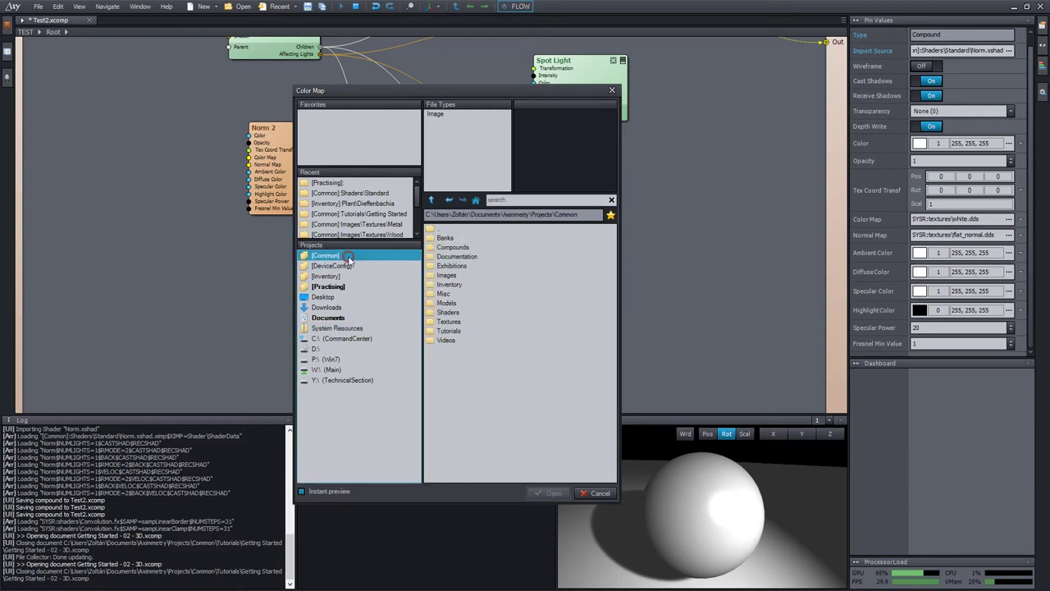
double_click(472, 275)
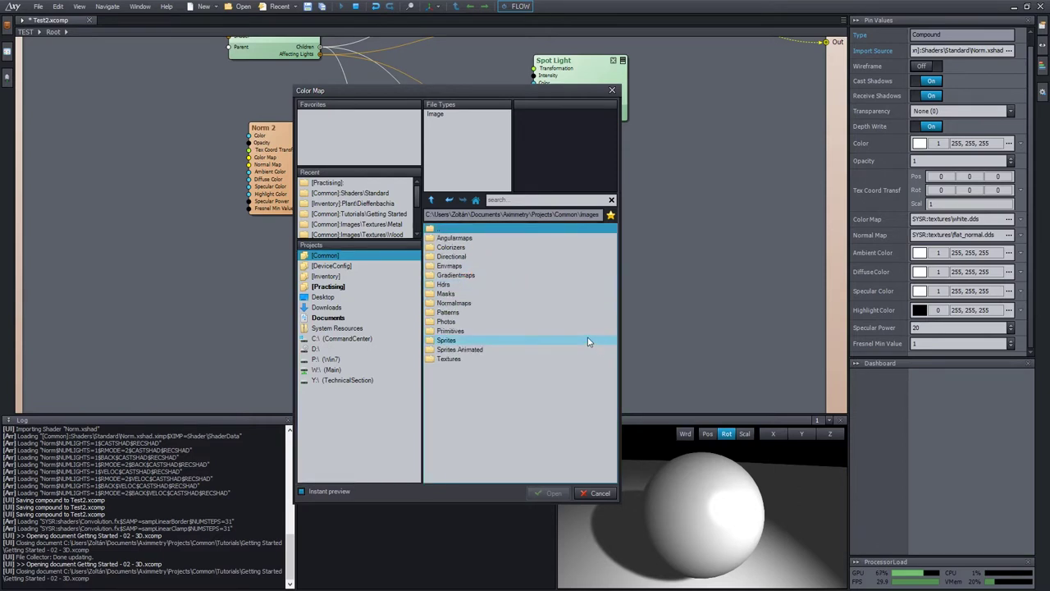
double_click(458, 358)
double_click(461, 251)
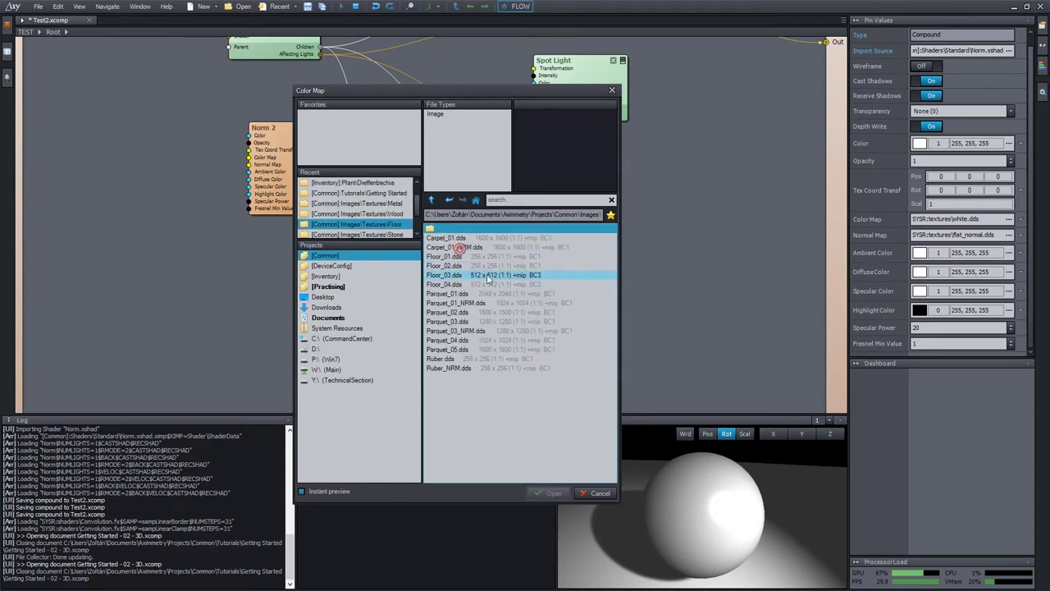
- Compare the floor textures on the sphere using Instant preview, and apply Carpet_01.dds as the Color Map
left_click(453, 238)
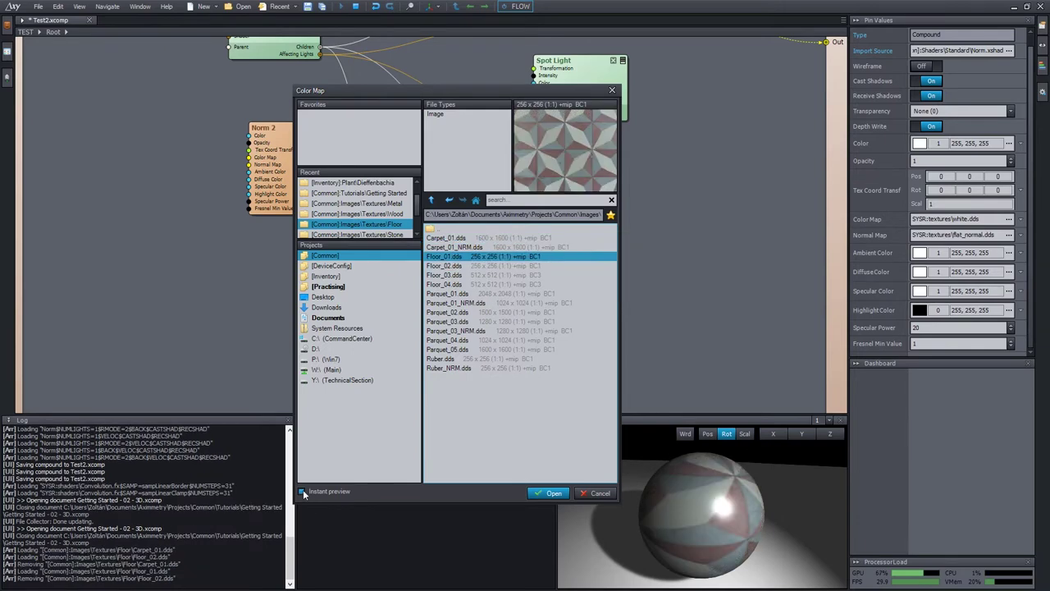
left_click(302, 492)
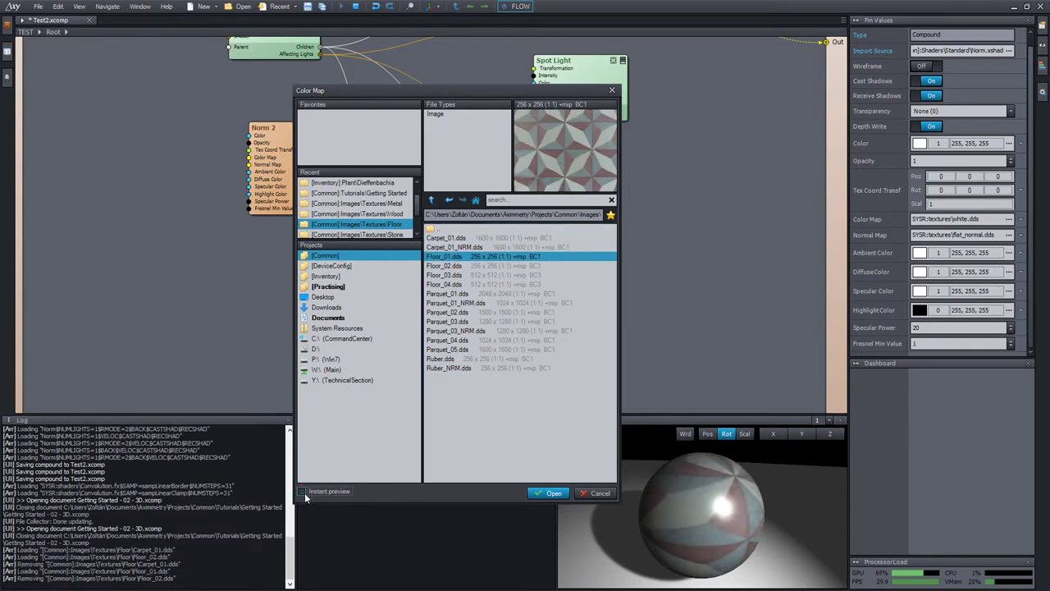
left_click(301, 490)
left_click(459, 264)
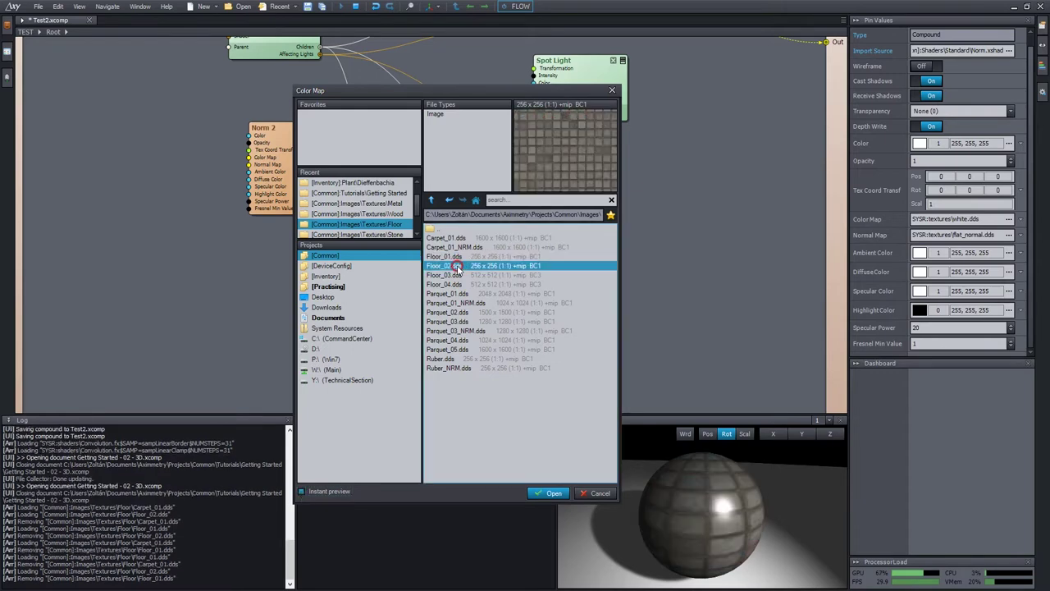
key("Down")
key("Down")
key("Up")
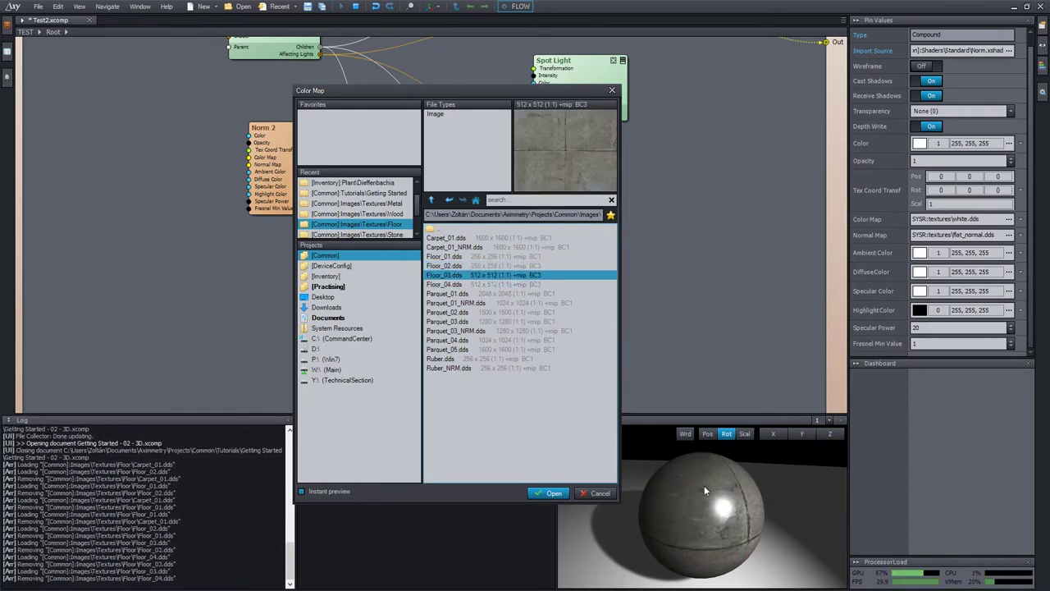
left_click(450, 285)
key("Up")
key("Up")
left_click(450, 238)
left_click(554, 493)
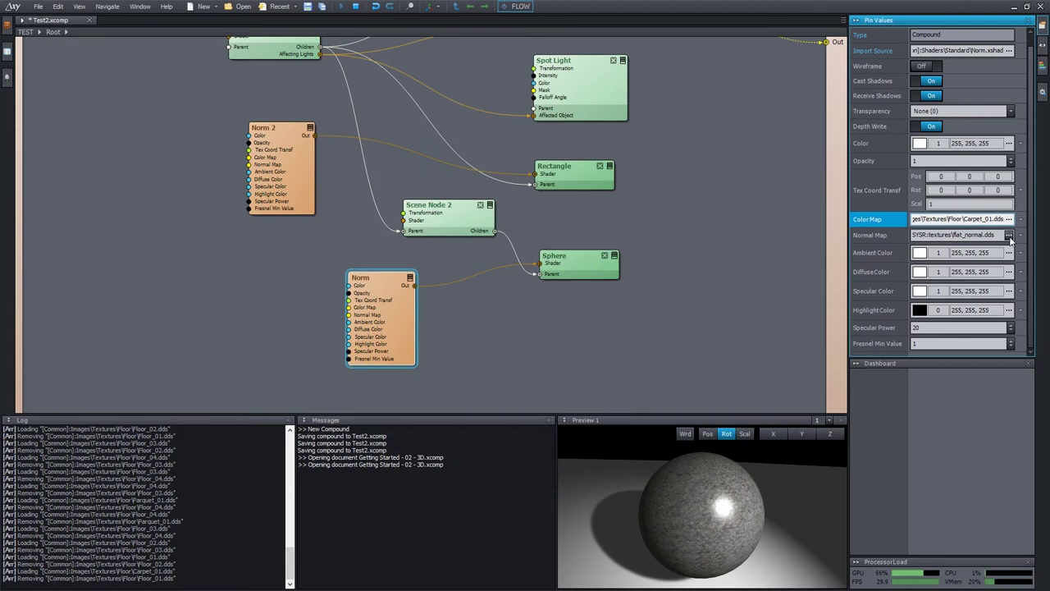
- Search the textures for "rock", apply Rock_03_NRM.dds as the Norm shader's Normal Map, and check the sphere's surface relief
left_click(1009, 236)
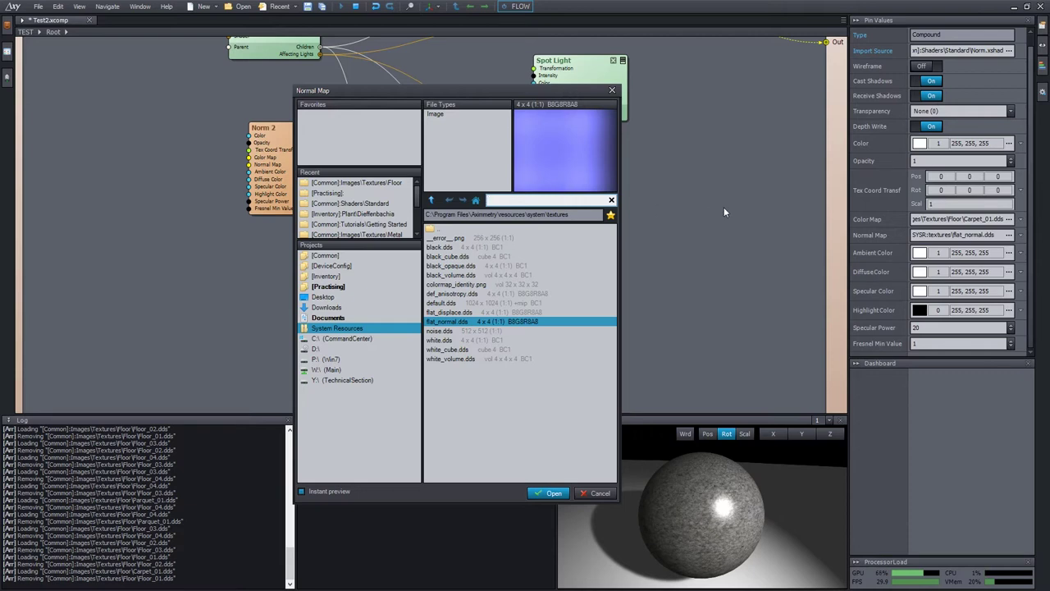
type("rock")
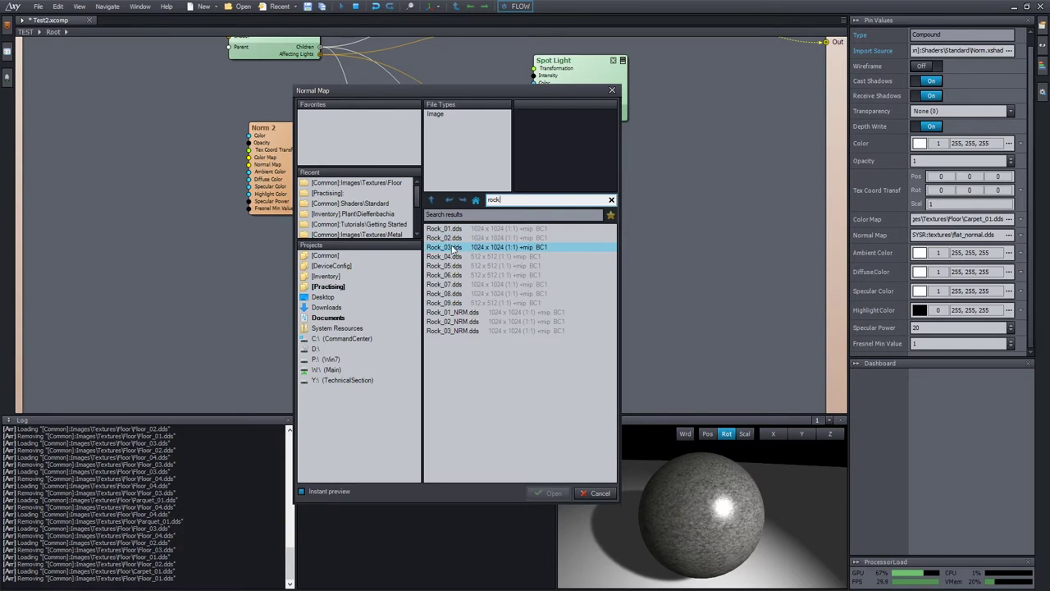
left_click(451, 250)
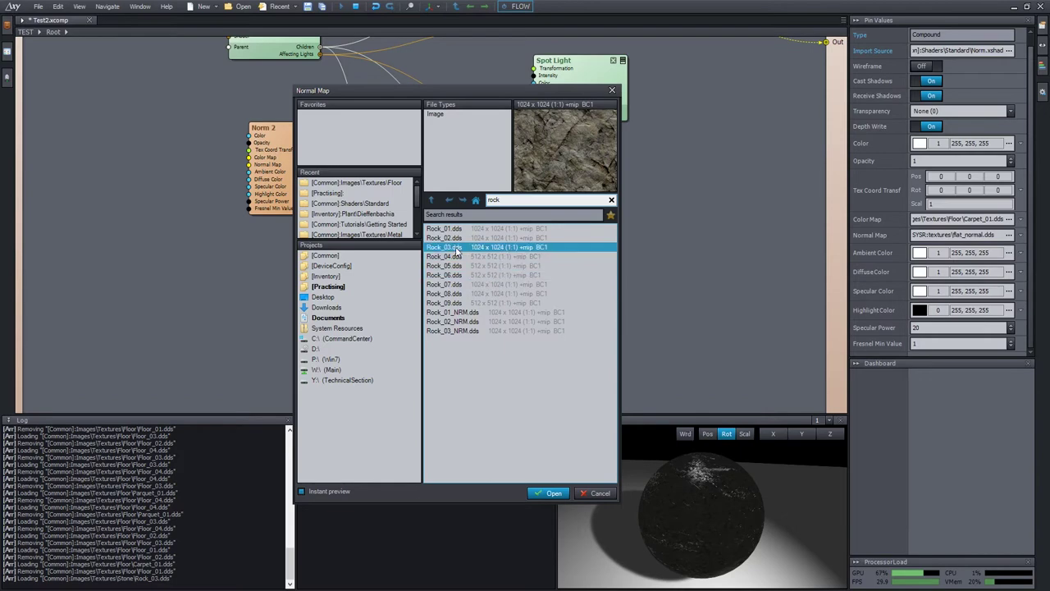
left_click(458, 331)
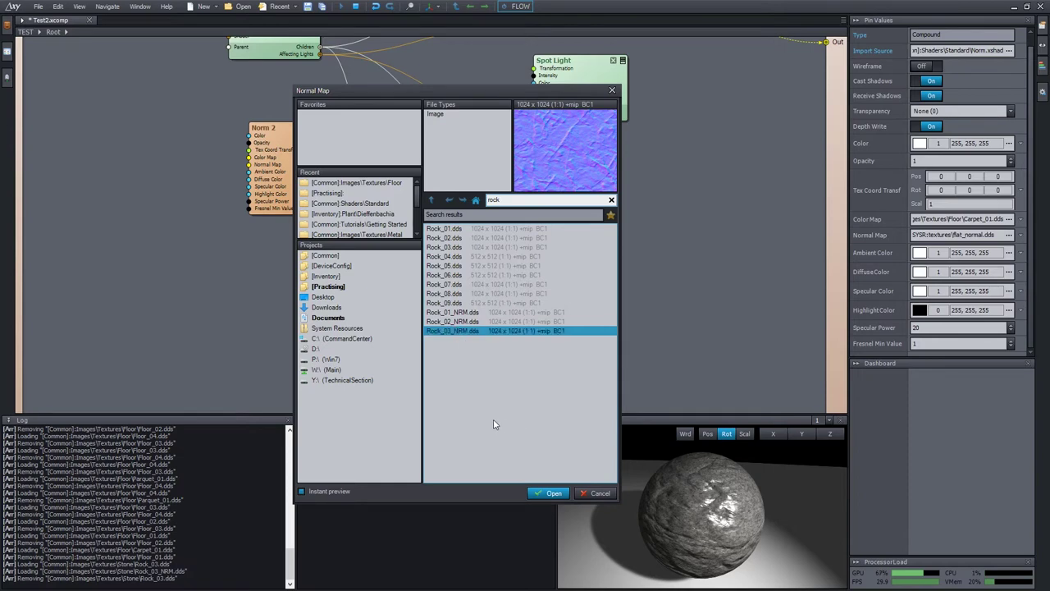
left_click(554, 493)
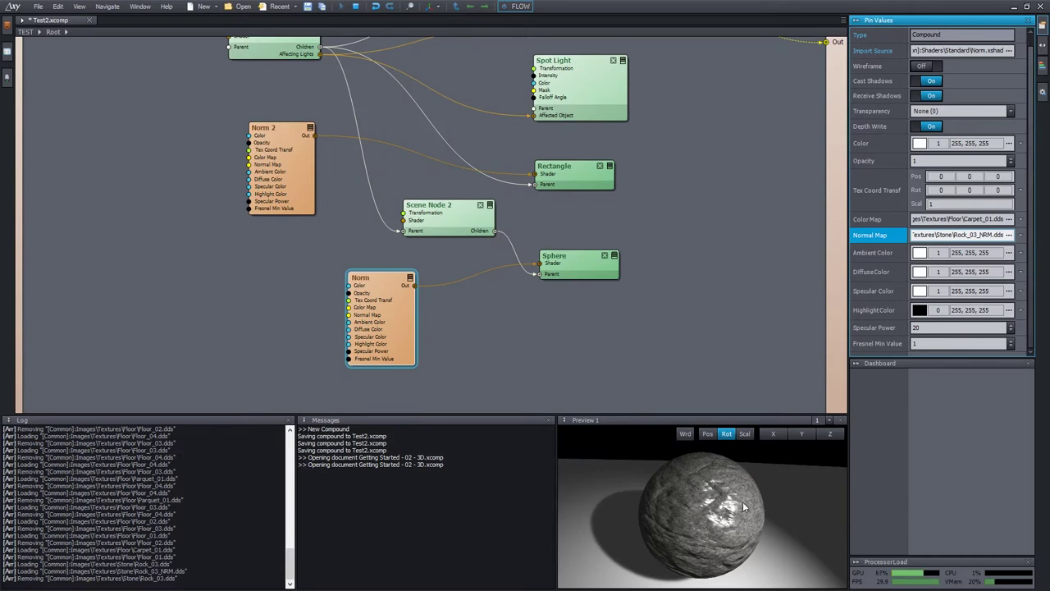
mouse_move(729, 525)
left_mouse_down()
mouse_move(697, 517)
mouse_move(734, 514)
left_mouse_up()
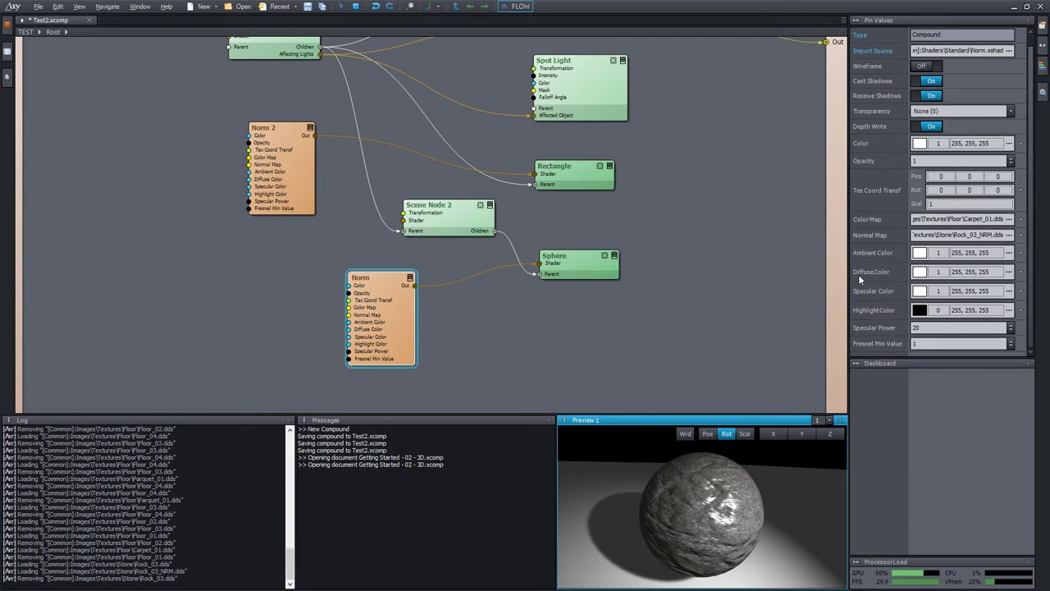
- Try shifting the position in the Norm shader's Tex Coord Transf, and undo the changes
left_click(890, 191)
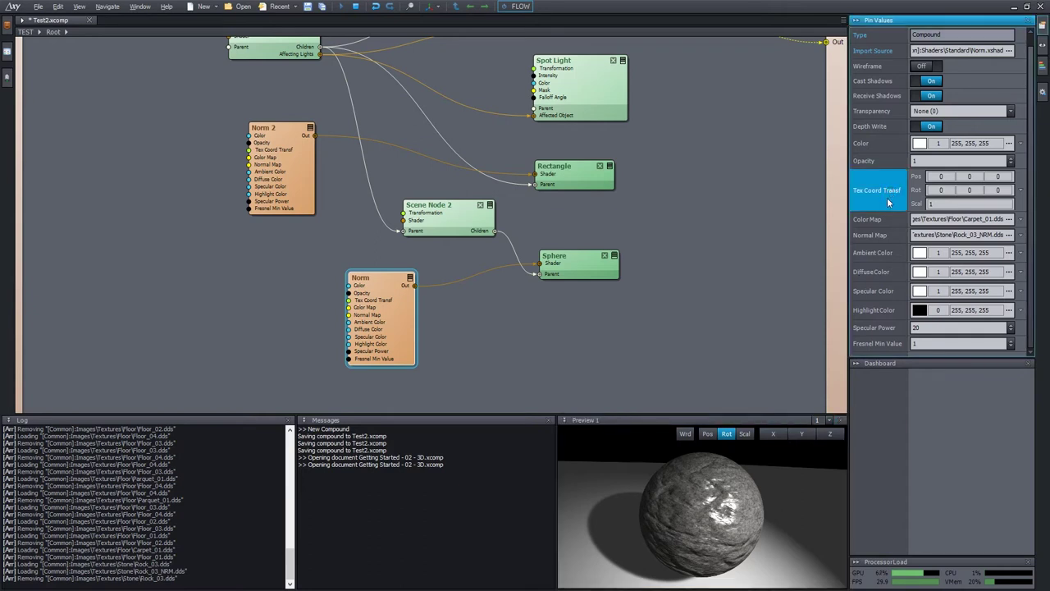
mouse_move(946, 177)
left_mouse_down()
mouse_move(935, 176)
mouse_move(967, 176)
mouse_move(935, 189)
mouse_move(947, 189)
mouse_move(956, 314)
left_mouse_up()
key("ctrl+z")
key("ctrl+z")
key("ctrl+z")
- Set the Tex Coord Transf scale of the sphere's Norm shader to 2.1 and check the texture in the maximized preview
left_click_drag(947, 205, 988, 204)
double_click(692, 486)
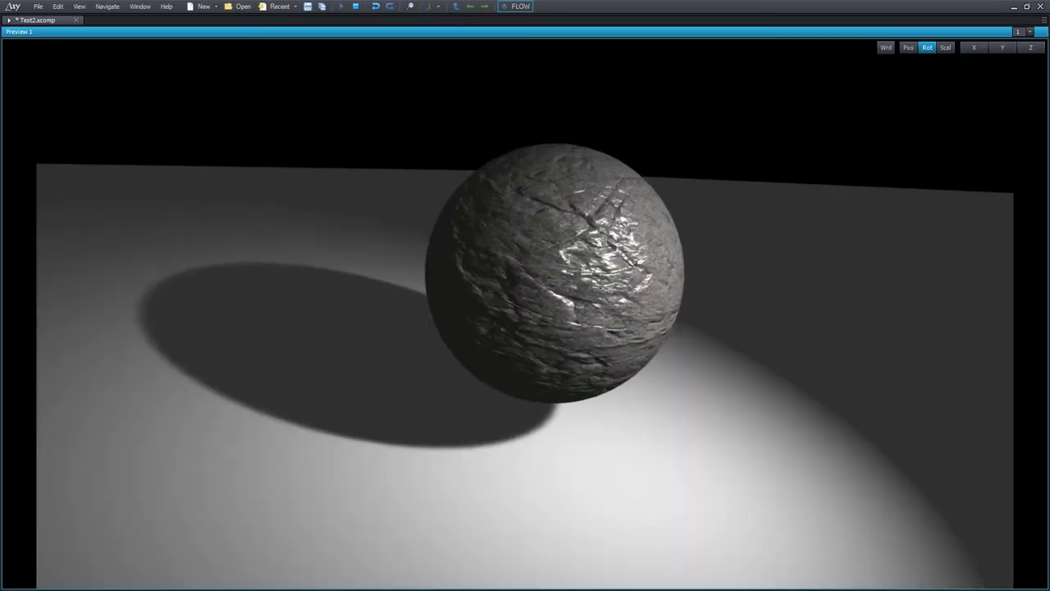
double_click(701, 404)
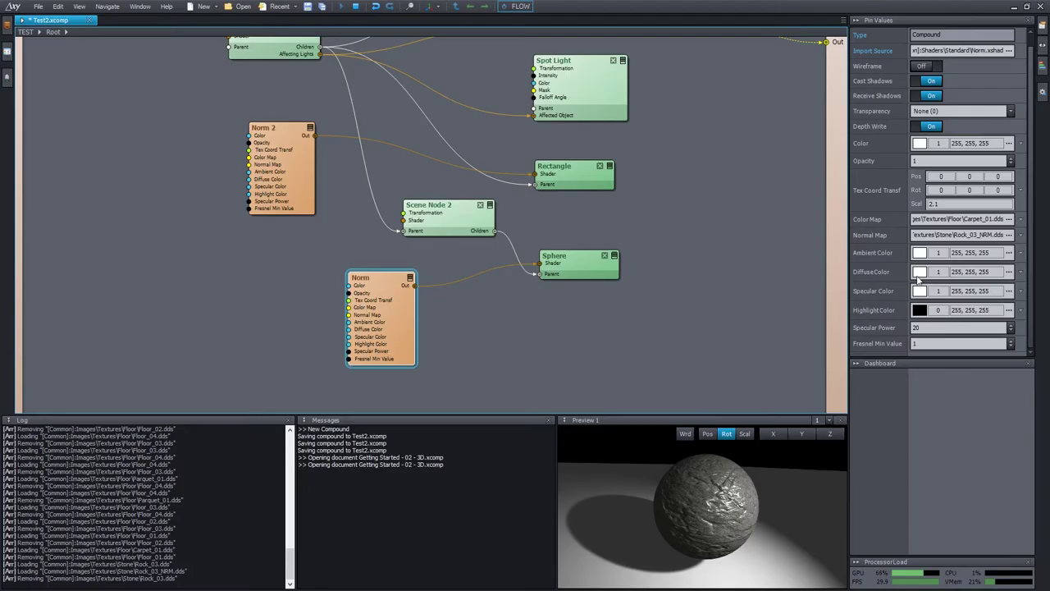
- Set the Norm shader's Specular Power to 4.1 and inspect the sphere's highlights in the maximized preview
left_click(983, 279)
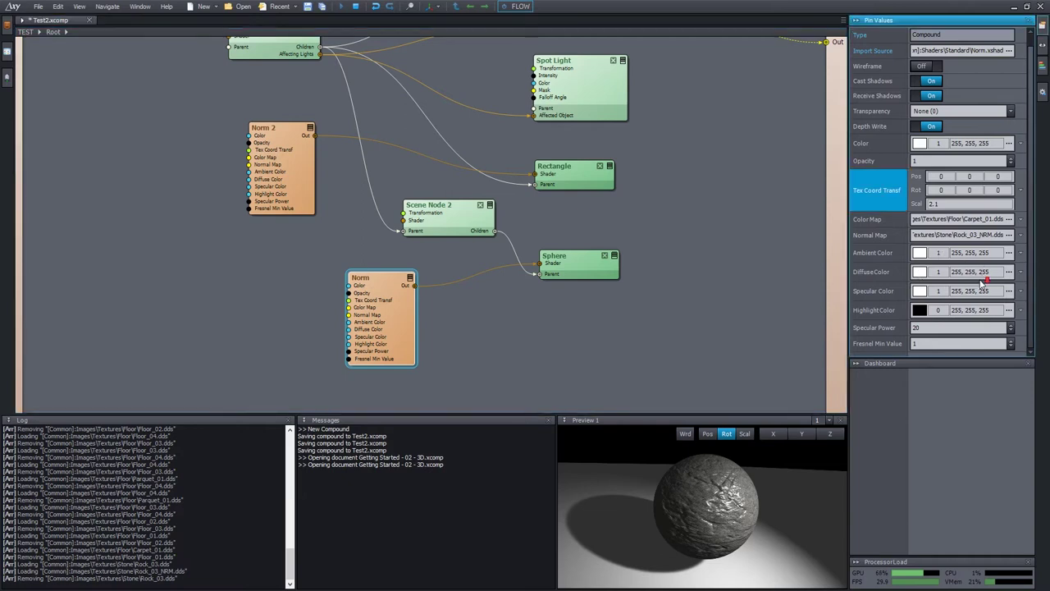
left_click_drag(942, 329, 941, 383)
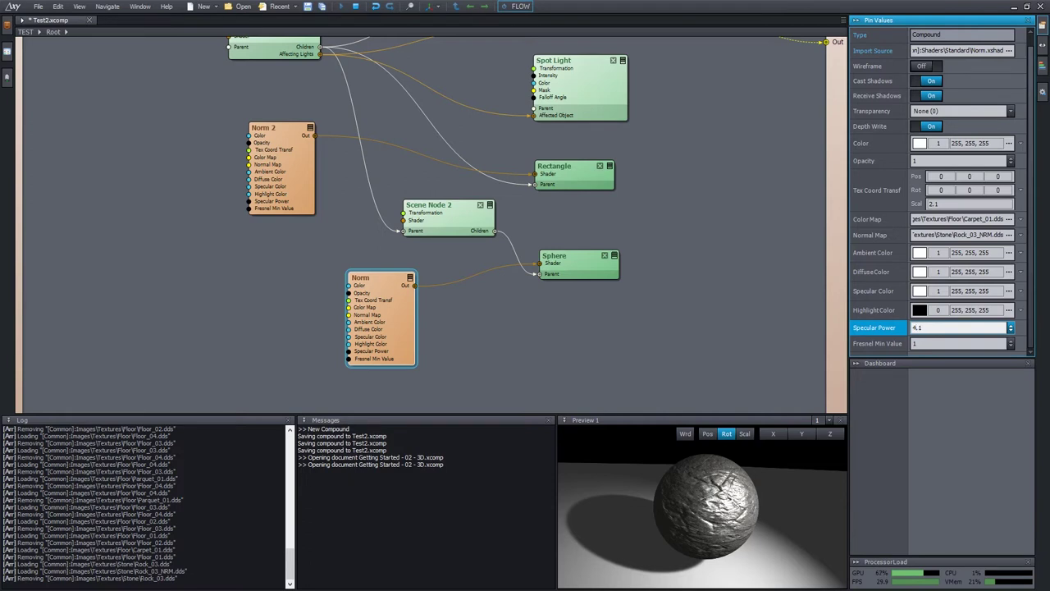
double_click(761, 470)
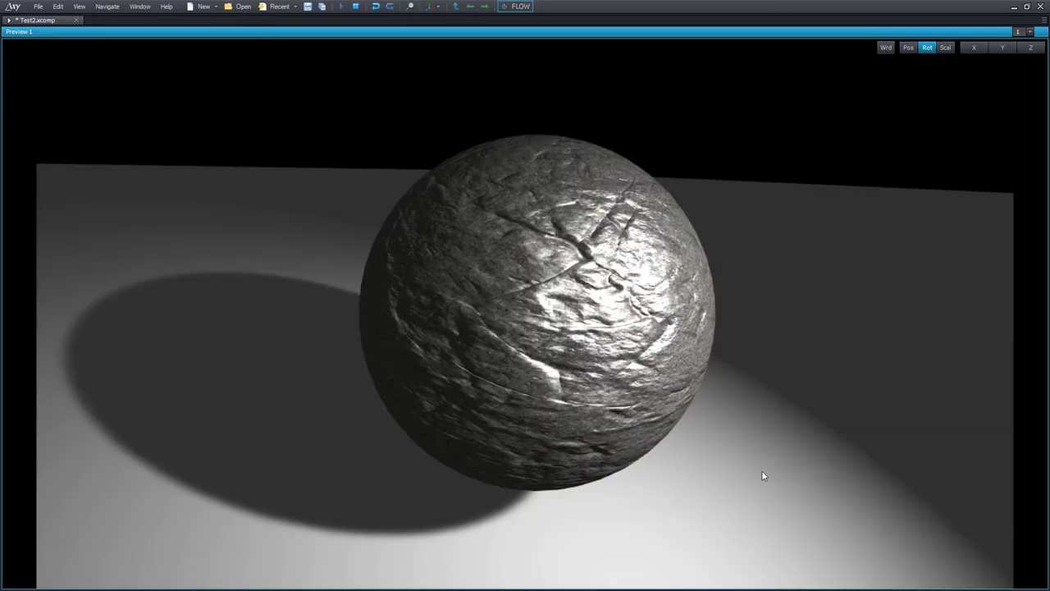
double_click(810, 382)
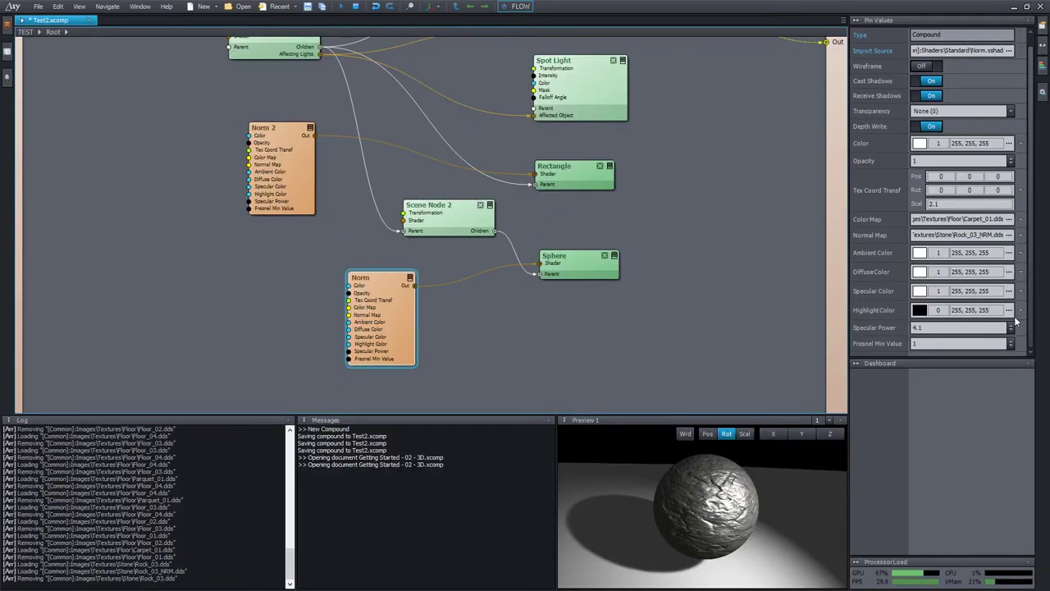
- Try tinting the sphere through the Norm shader's Color value, and cancel the color change
left_click(919, 143)
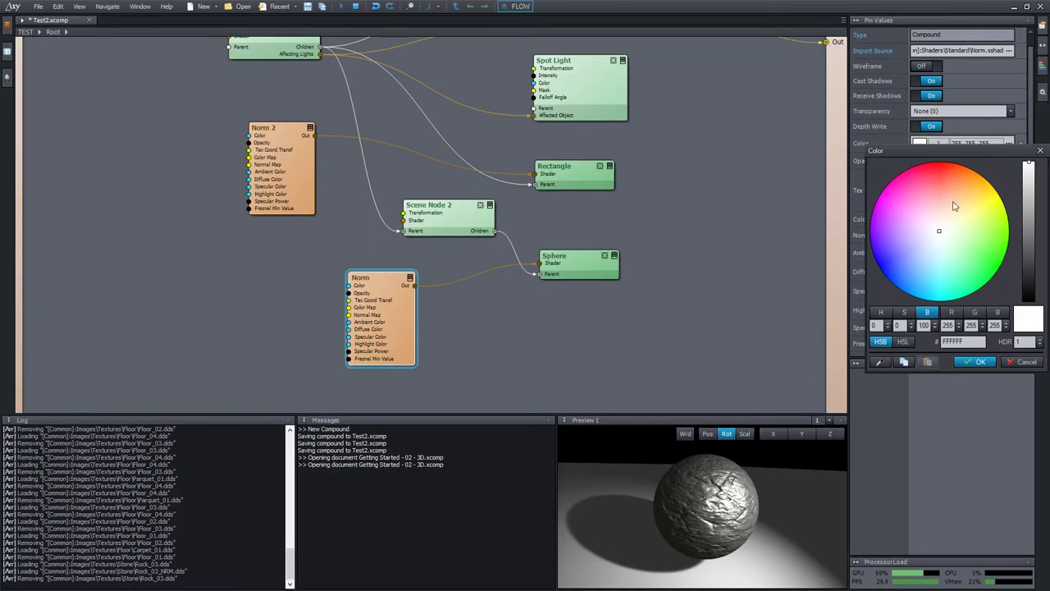
mouse_move(940, 229)
left_mouse_down()
mouse_move(956, 166)
mouse_move(907, 176)
mouse_move(987, 200)
mouse_move(1000, 283)
left_mouse_up()
key("Escape")
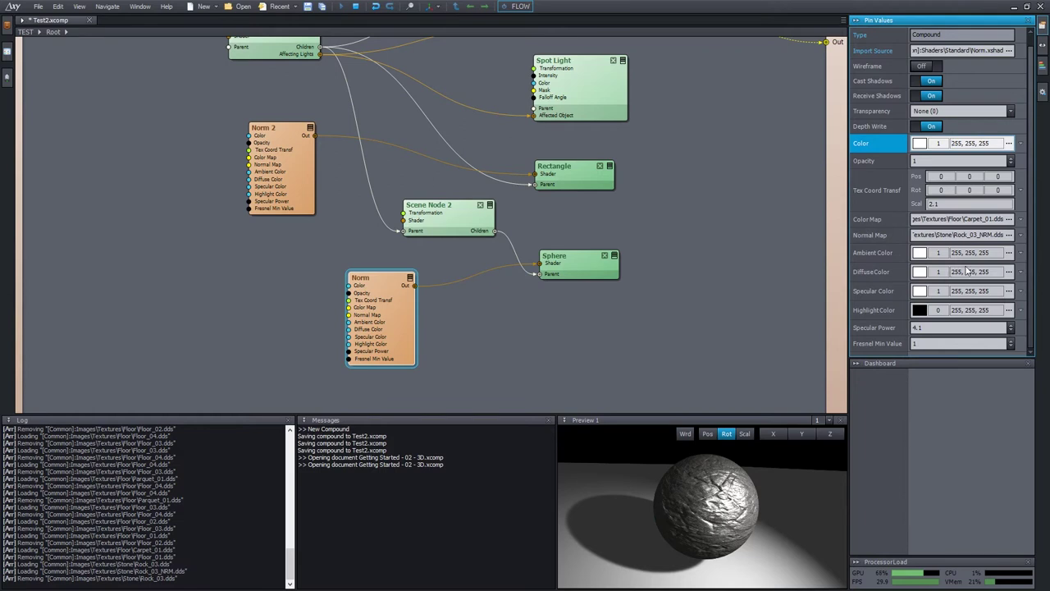
- Try raising the Ambient Light's Color multiplier to 1.47
mouse_move(746, 156)
left_mouse_down()
mouse_move(747, 237)
mouse_move(759, 162)
left_mouse_up()
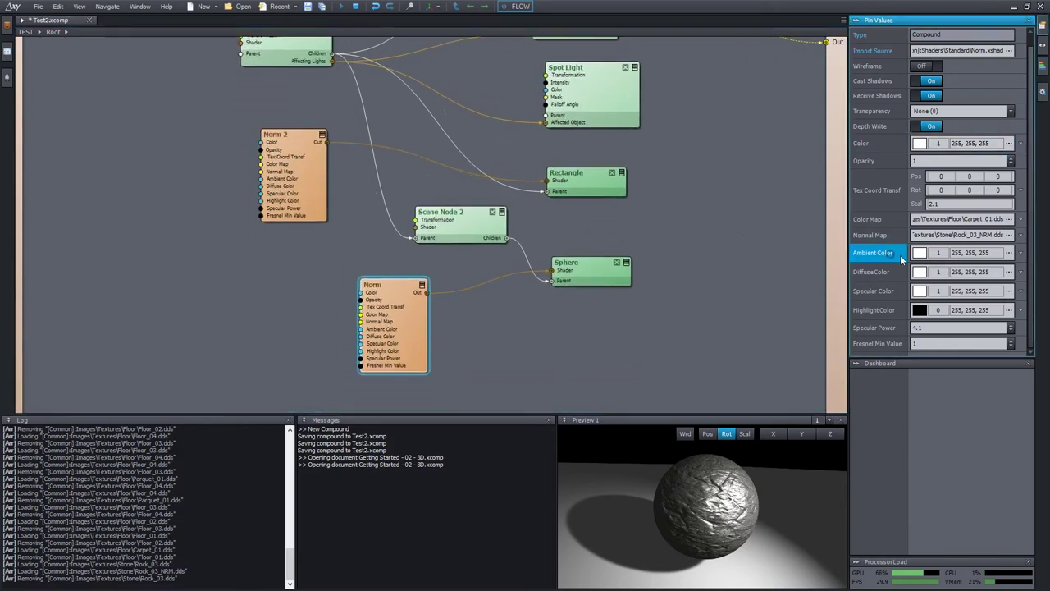
middle_click_drag(705, 146, 701, 237)
left_click(597, 112)
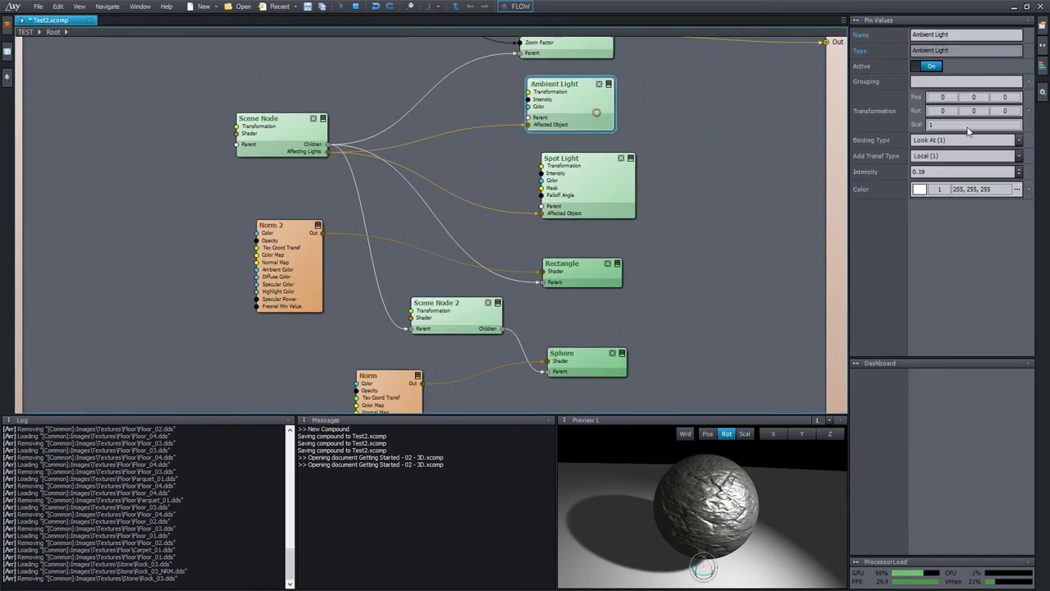
left_click(940, 189)
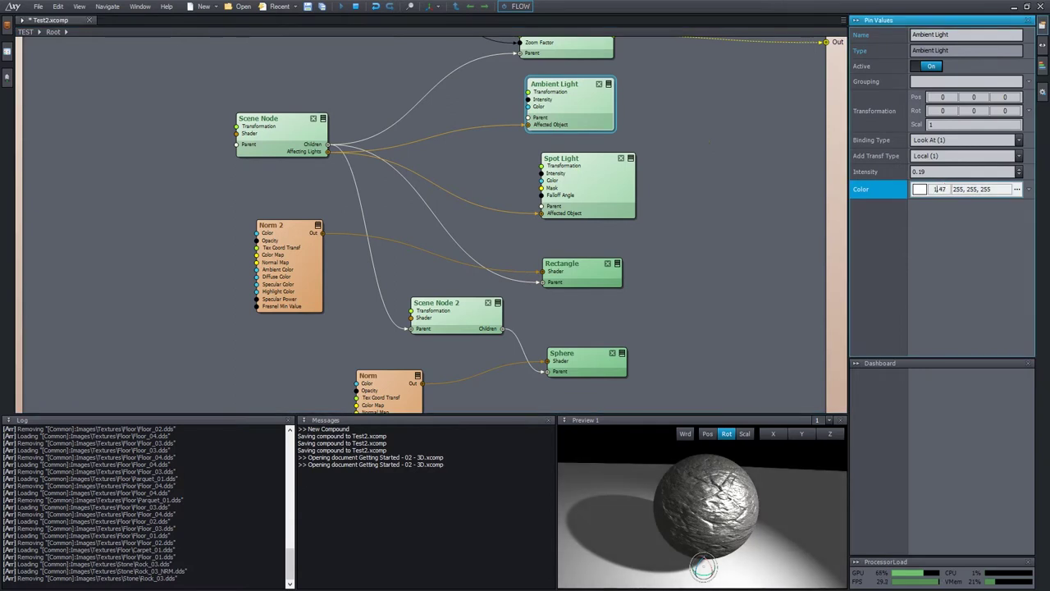
- Set the Ambient Color of the sphere's Norm shader to a light red, 255, 80, 74
left_click(392, 381)
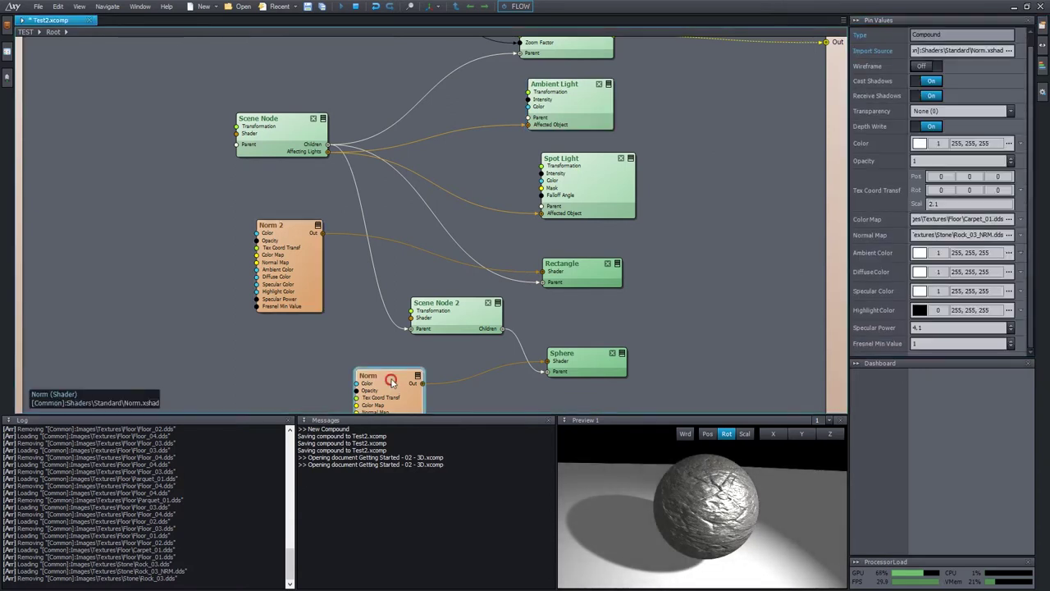
left_click(1009, 253)
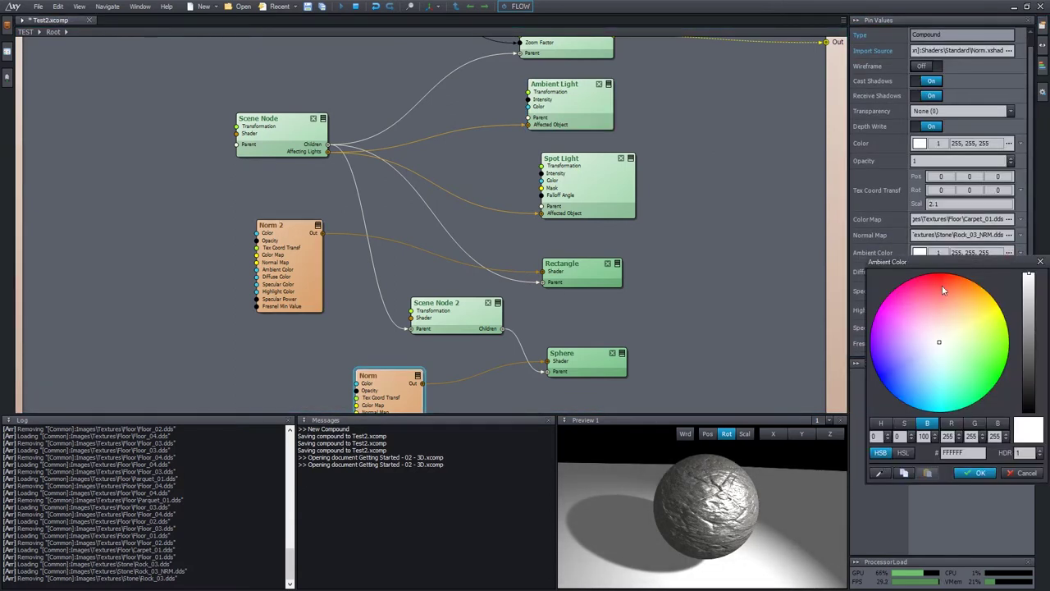
mouse_move(933, 299)
left_mouse_down()
mouse_move(957, 298)
mouse_move(912, 287)
mouse_move(958, 283)
mouse_move(933, 277)
mouse_move(941, 293)
left_mouse_up()
key("Return")
- Set the Norm shader's Diffuse Color to blue (0, 6, 255) and its Specular Color to pink (255, 0, 139)
left_click(919, 273)
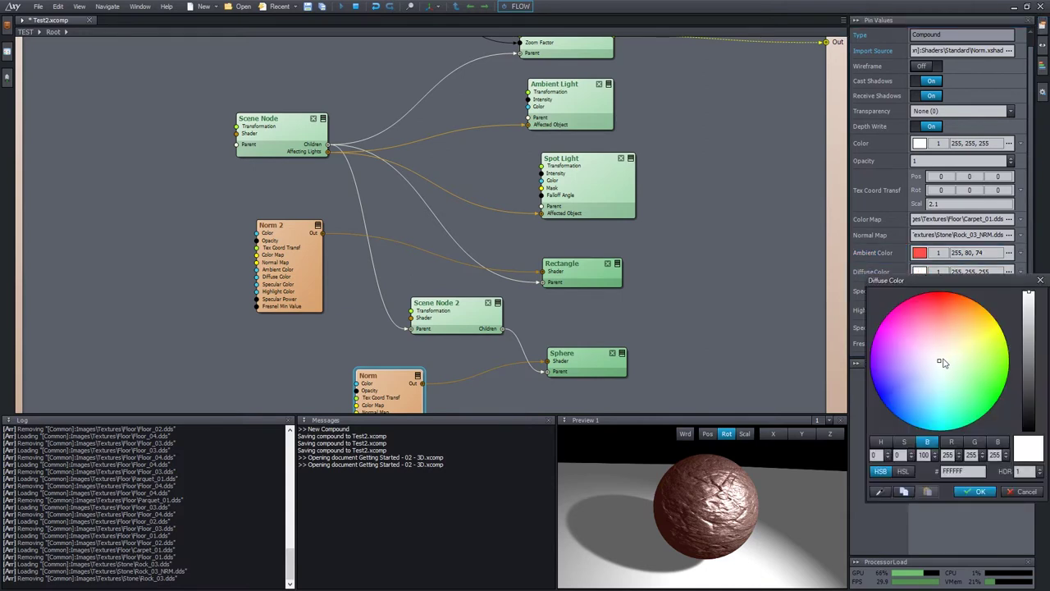
mouse_move(943, 363)
left_mouse_down()
mouse_move(954, 323)
mouse_move(970, 321)
mouse_move(987, 394)
mouse_move(968, 414)
mouse_move(878, 397)
left_mouse_up()
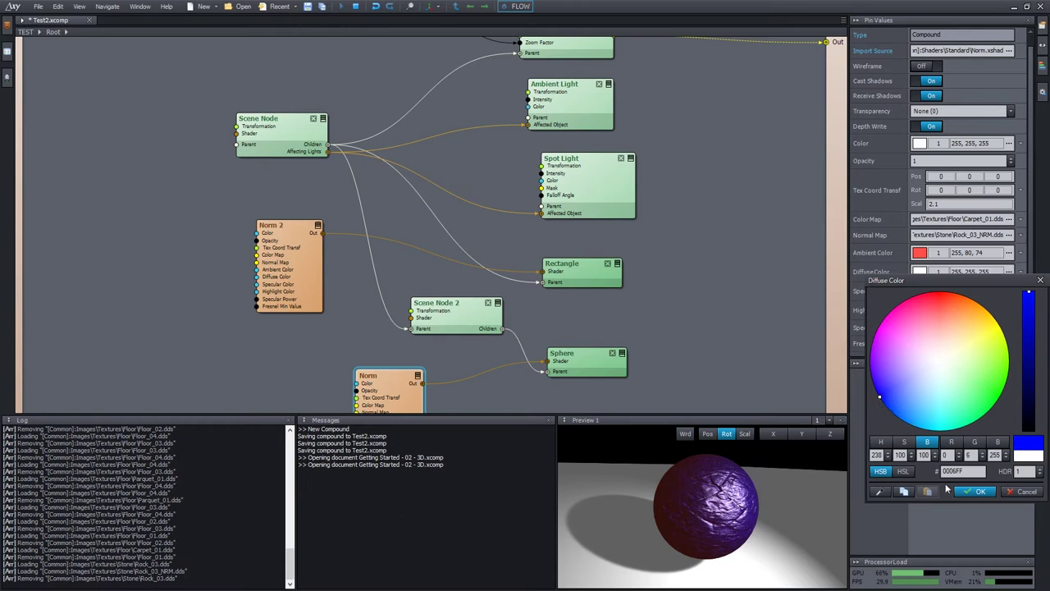
left_click(980, 493)
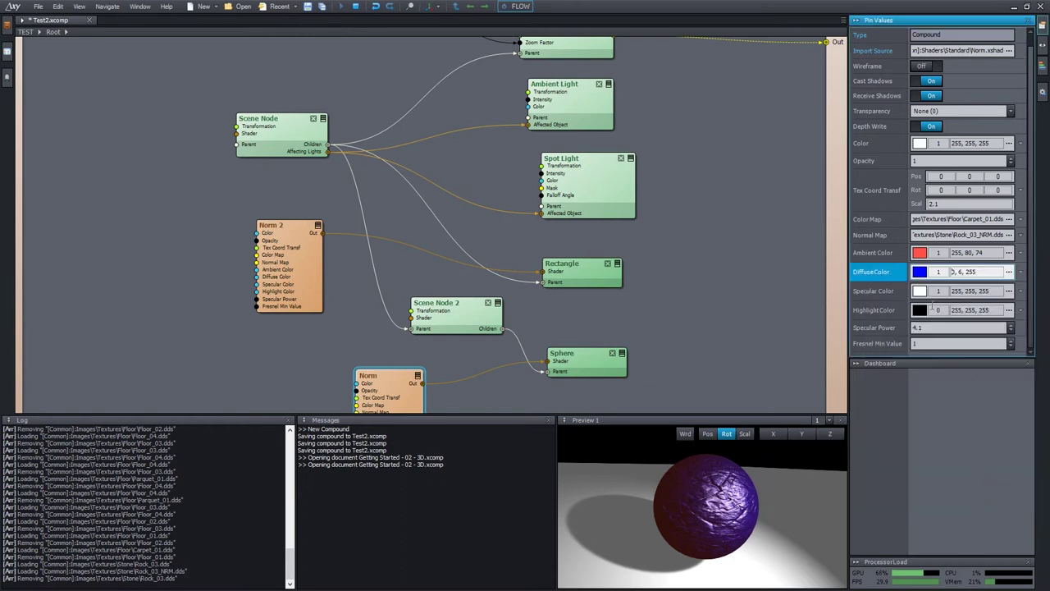
left_click(921, 292)
mouse_move(938, 377)
left_mouse_down()
mouse_move(943, 349)
mouse_move(960, 338)
mouse_move(998, 376)
mouse_move(981, 418)
mouse_move(940, 342)
mouse_move(881, 389)
mouse_move(940, 326)
mouse_move(897, 327)
left_mouse_up()
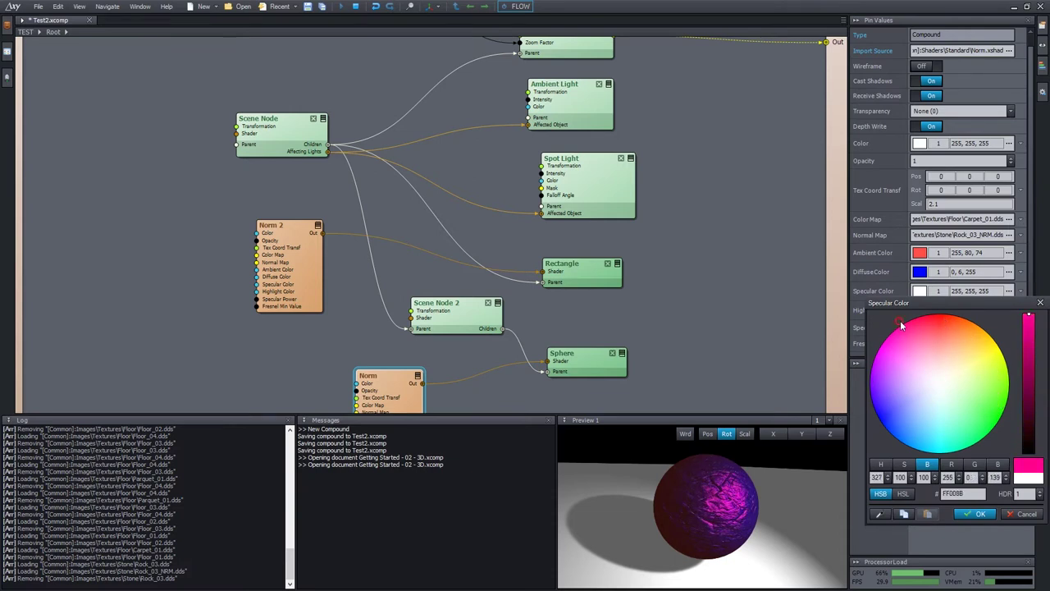
left_click(982, 514)
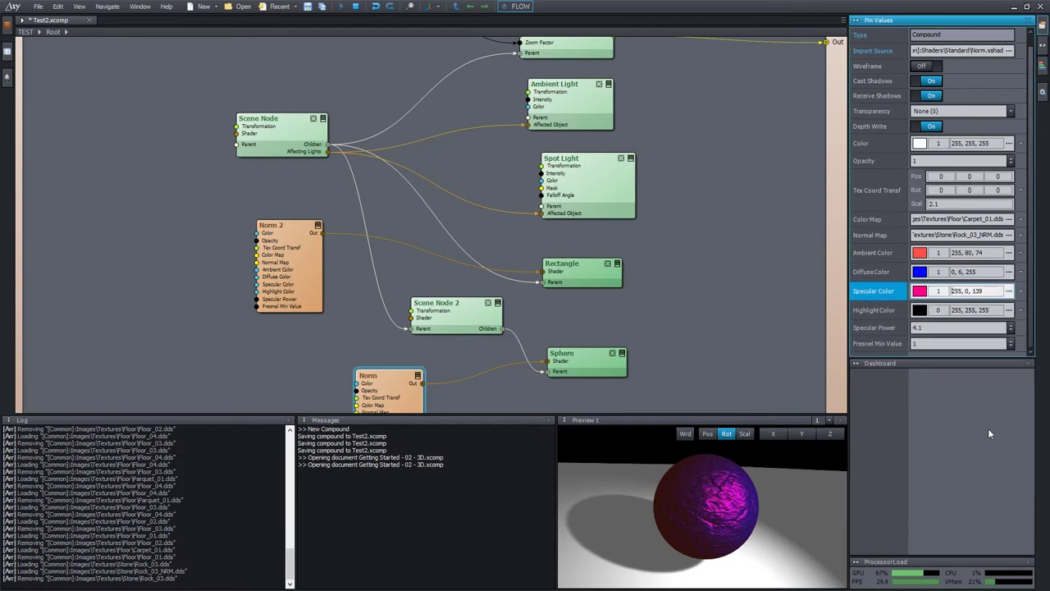
- Undo the trial color changes on the Norm shader and the Ambient Light
key("ctrl+z")
key("ctrl+z")
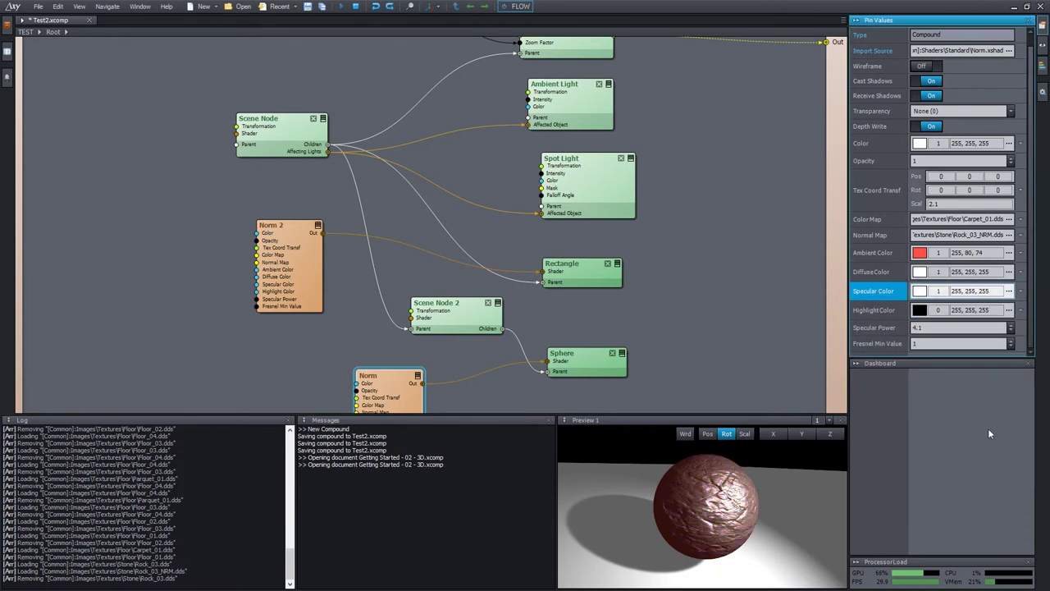
key("ctrl+z")
key("ctrl+z")
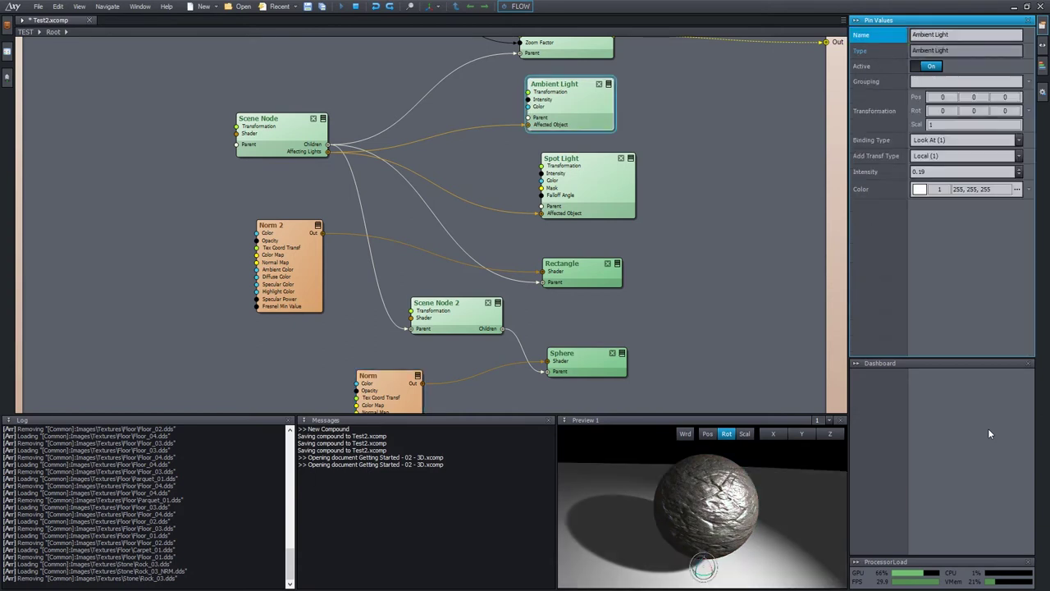
- Clear the node selection and save the compound
left_click(716, 305)
key("ctrl+s")
left_click(740, 492)
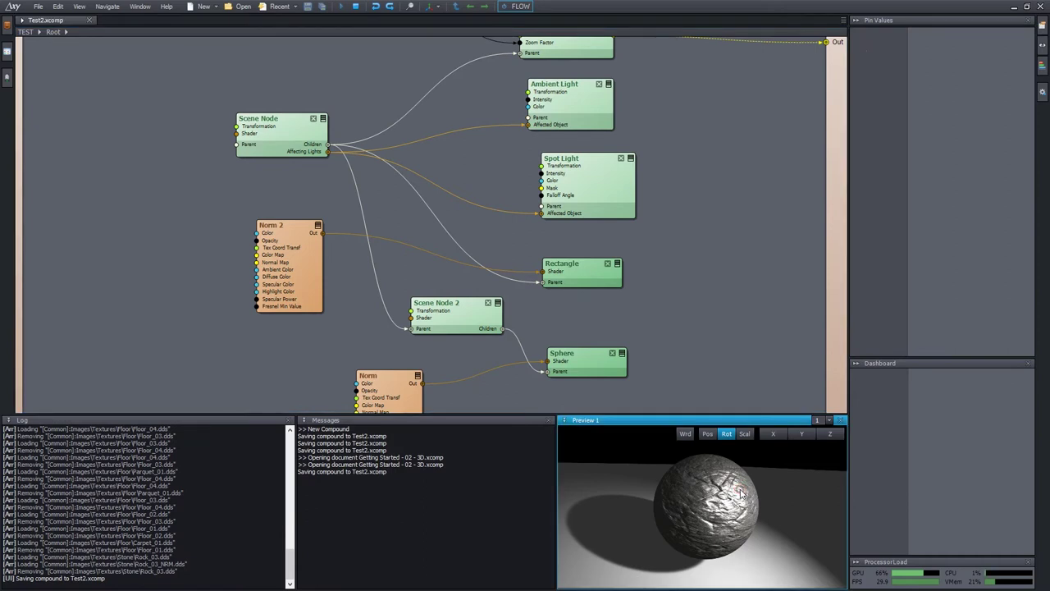
- Search for "parq" textures, compare the parquet variants, and assign Parquet_01.dds as the Color Map of the floor's Norm 2 shader
middle_click_drag(675, 220, 662, 148)
left_click(300, 166)
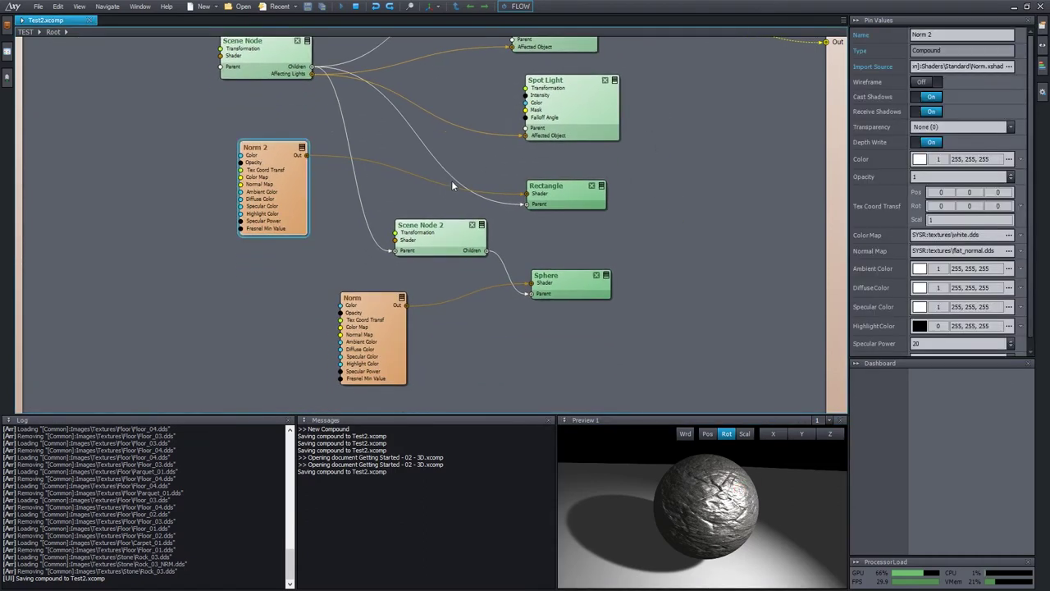
left_click(1009, 235)
type("parq")
key("Down")
key("Down")
key("Down")
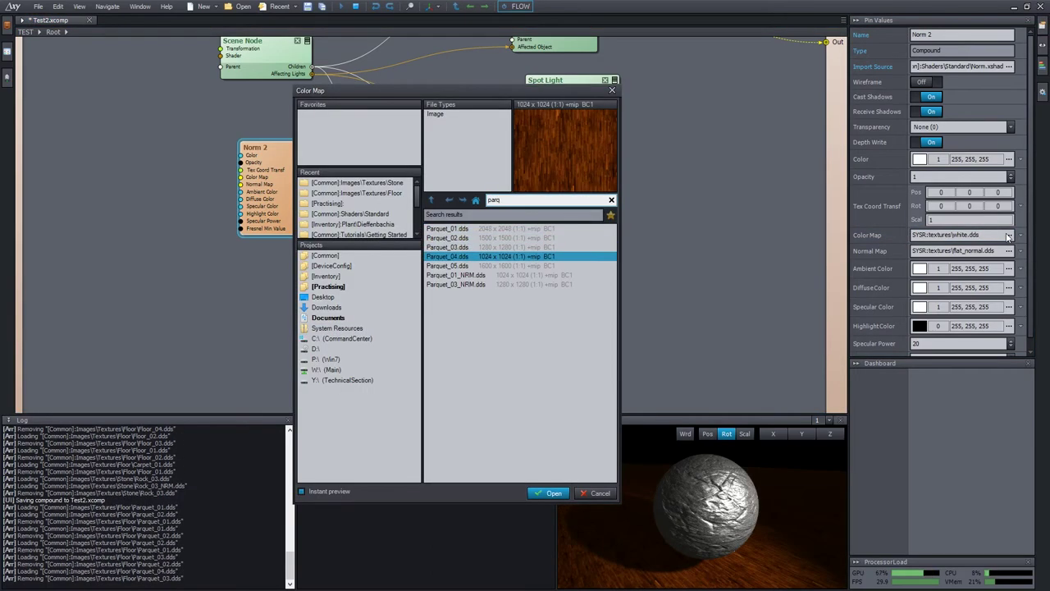
key("Up")
key("Up")
key("Up")
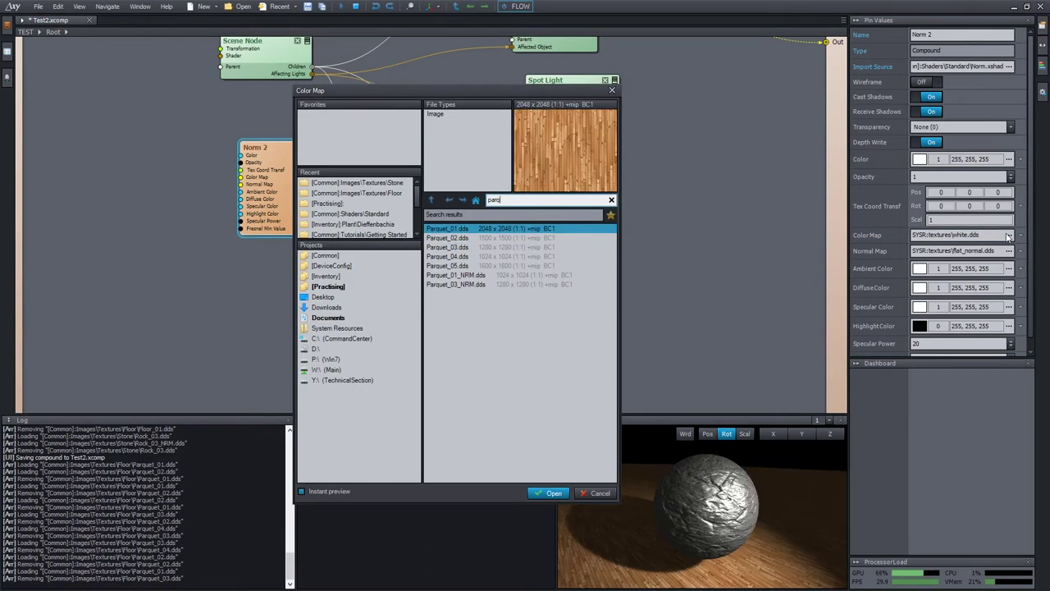
key("Return")
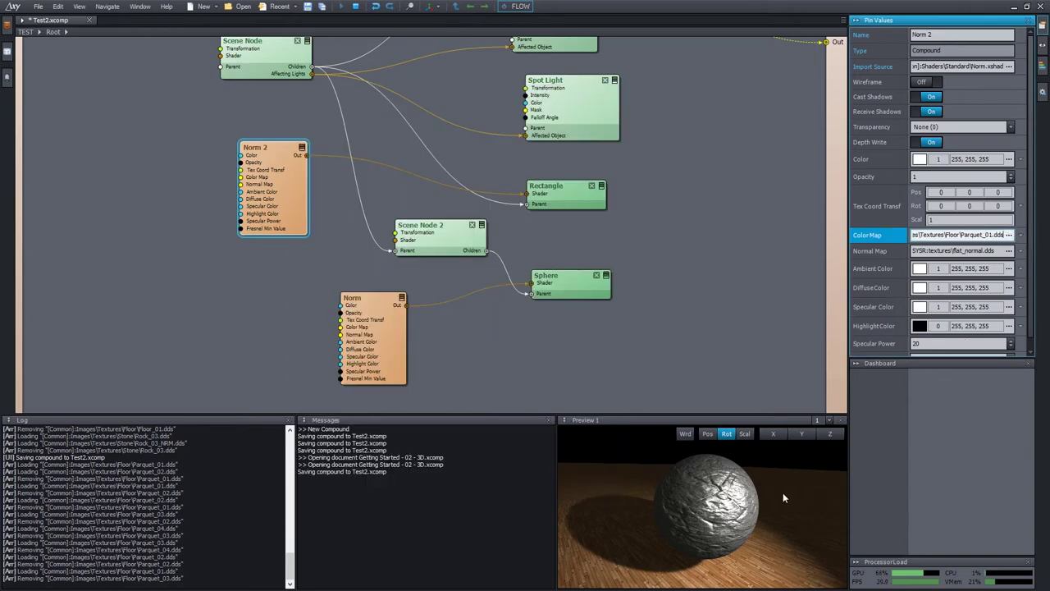
- Set the Tex Coord Transf scale of the Norm 2 shader to 0.5 and check the parquet floor in the maximized preview
double_click(695, 512)
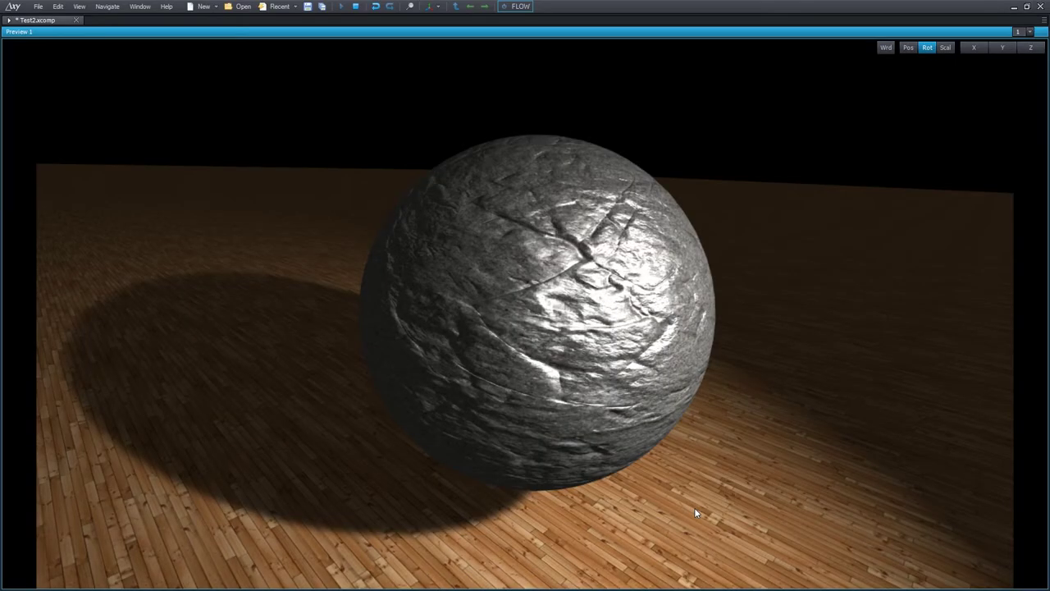
double_click(698, 507)
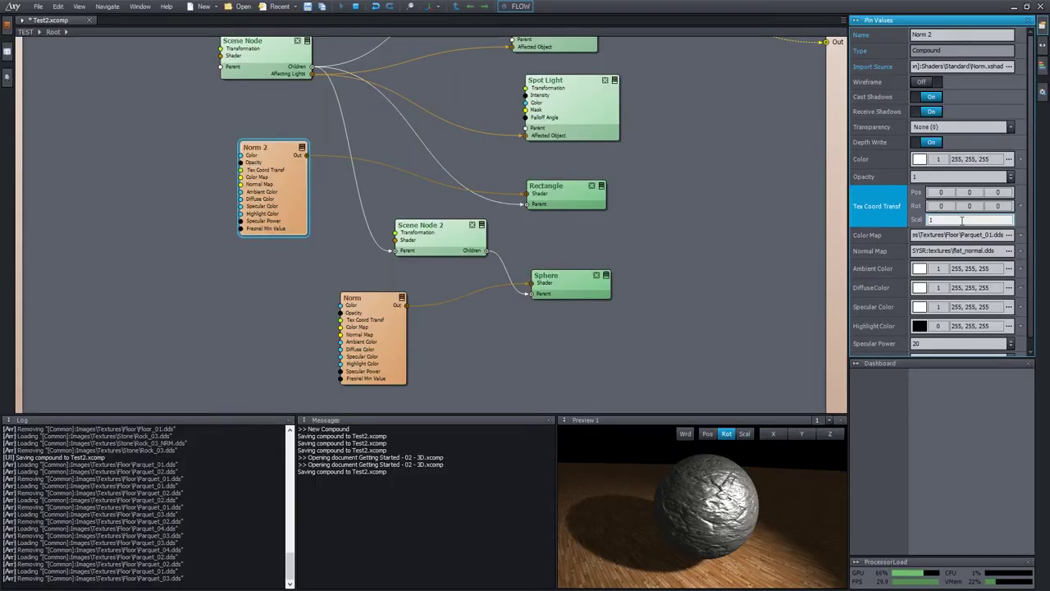
left_click_drag(969, 219, 938, 219)
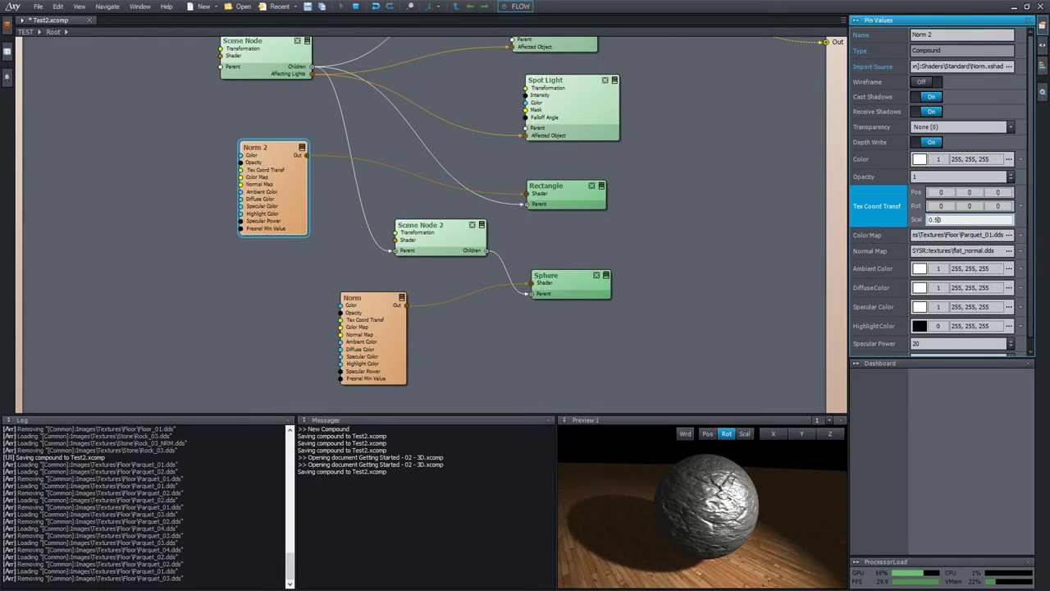
double_click(764, 479)
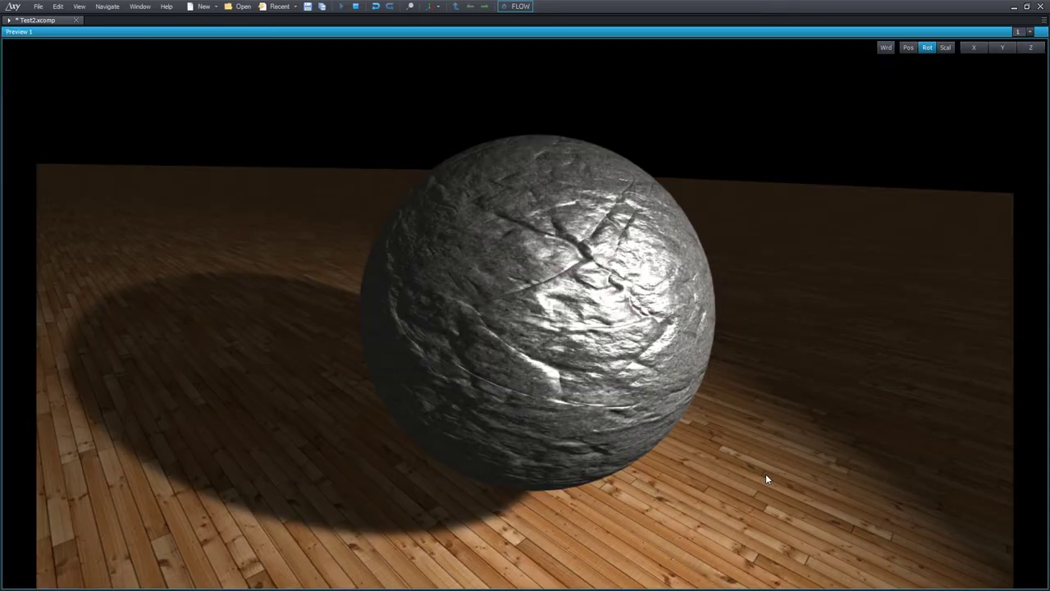
double_click(797, 333)
- Set the Ambient Light's Intensity to 0.1
scroll(574, 98, "down", 2)
left_click(564, 95)
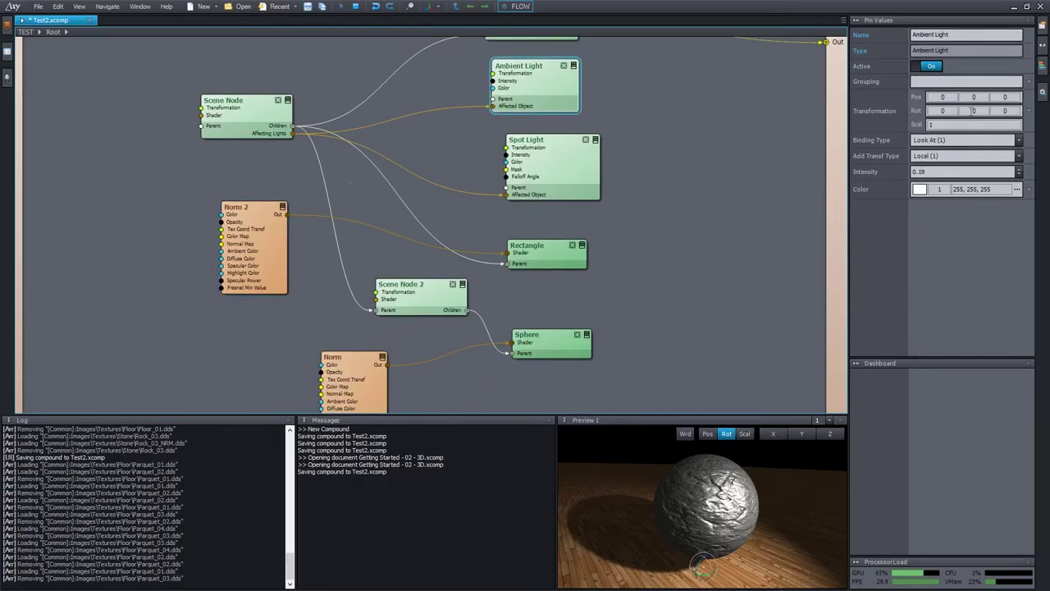
left_click(936, 172)
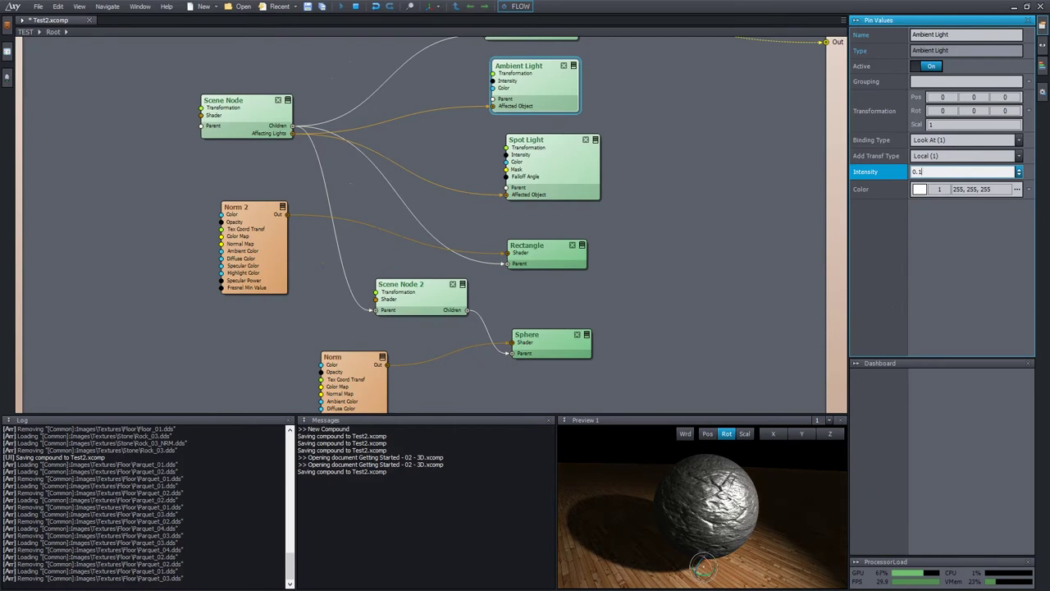
- Move the Ambient Light and Spot Light nodes slightly farther away from the Scene Node
left_click(610, 161)
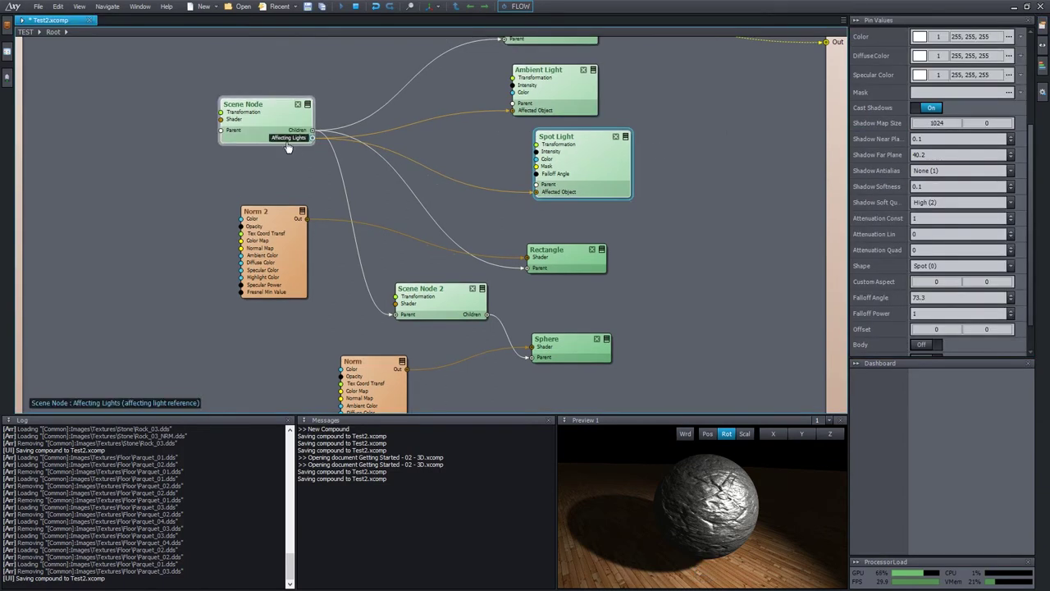
left_click_drag(579, 93, 591, 94)
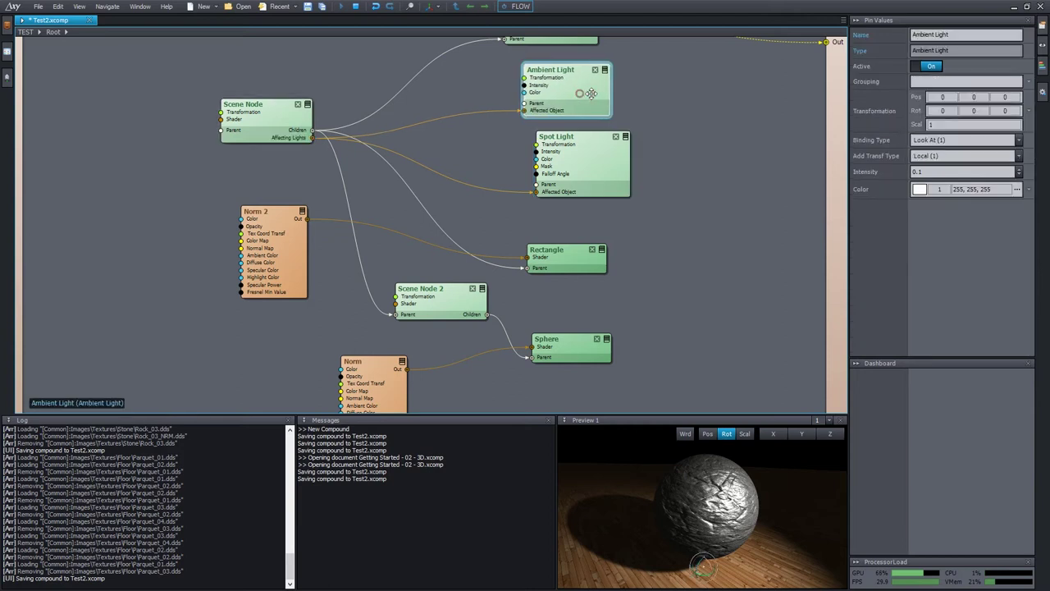
left_click_drag(542, 185, 568, 182)
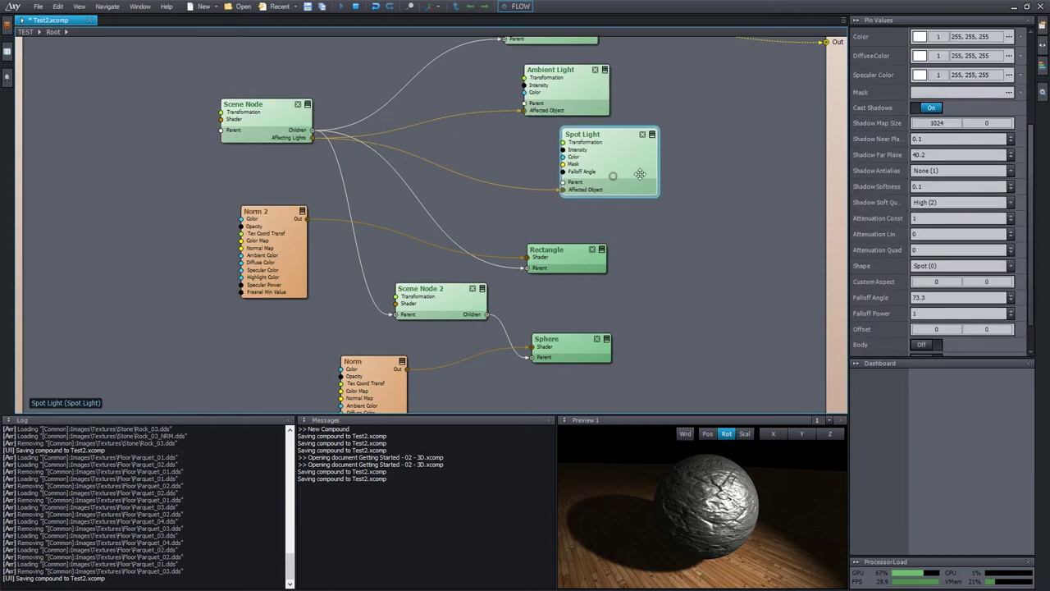
- Try relinking the Spot Light's Affected Object from Scene Node to Scene Node 2, and undo the relinking
left_click_drag(500, 185, 474, 320)
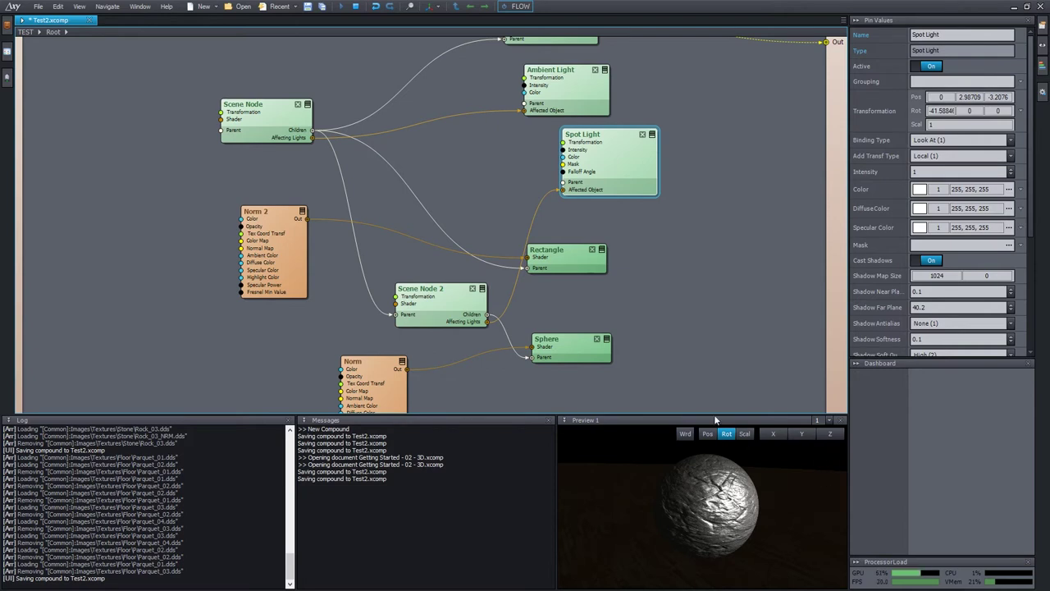
key("ctrl+z")
key("ctrl+z")
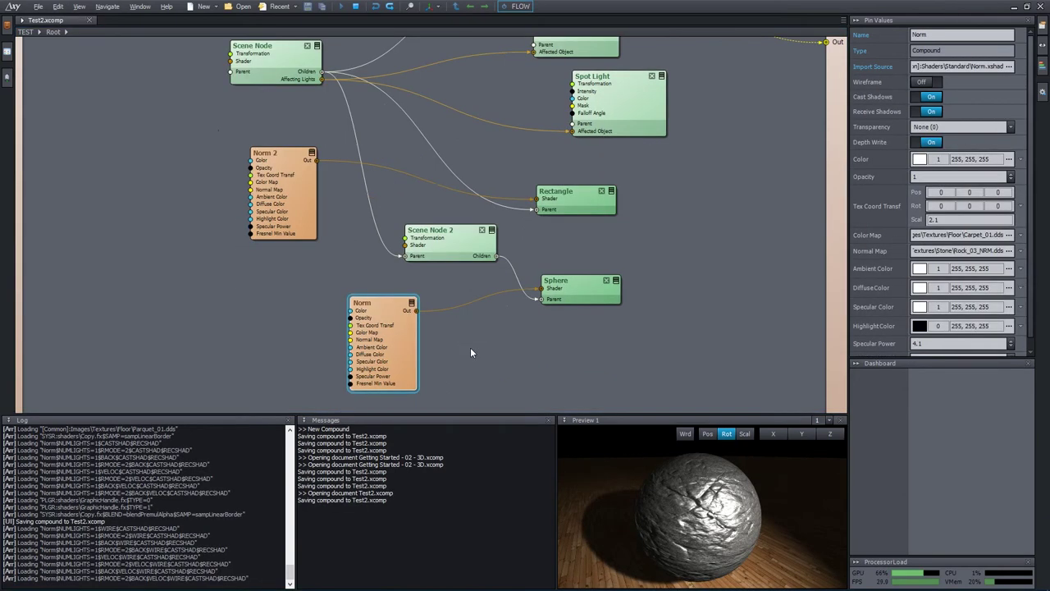
- Turn on Wireframe for the sphere's Norm shader and inspect the sphere's mesh in the preview
left_click(882, 85)
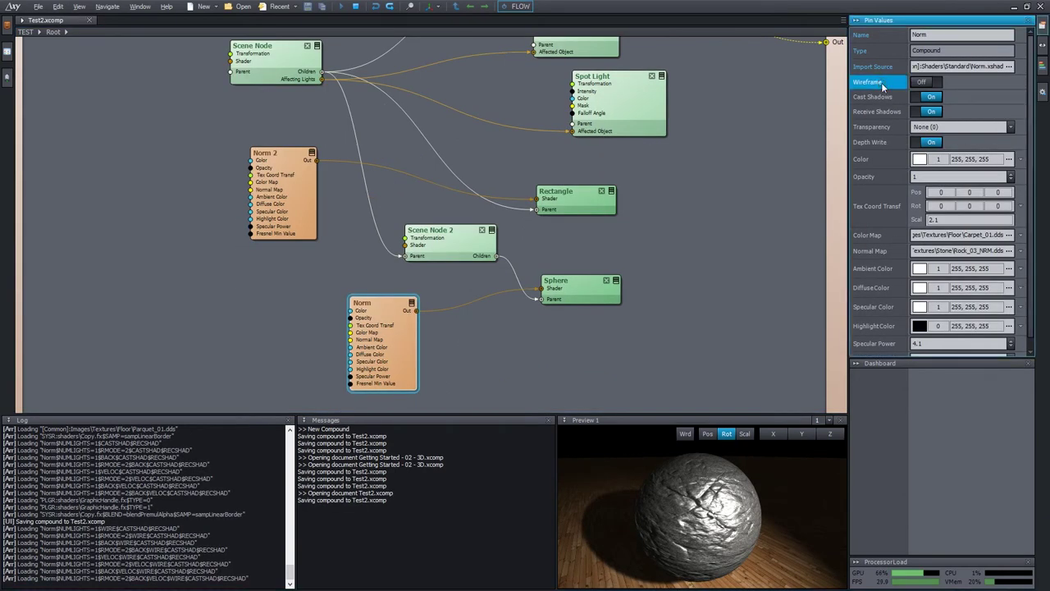
left_click(921, 82)
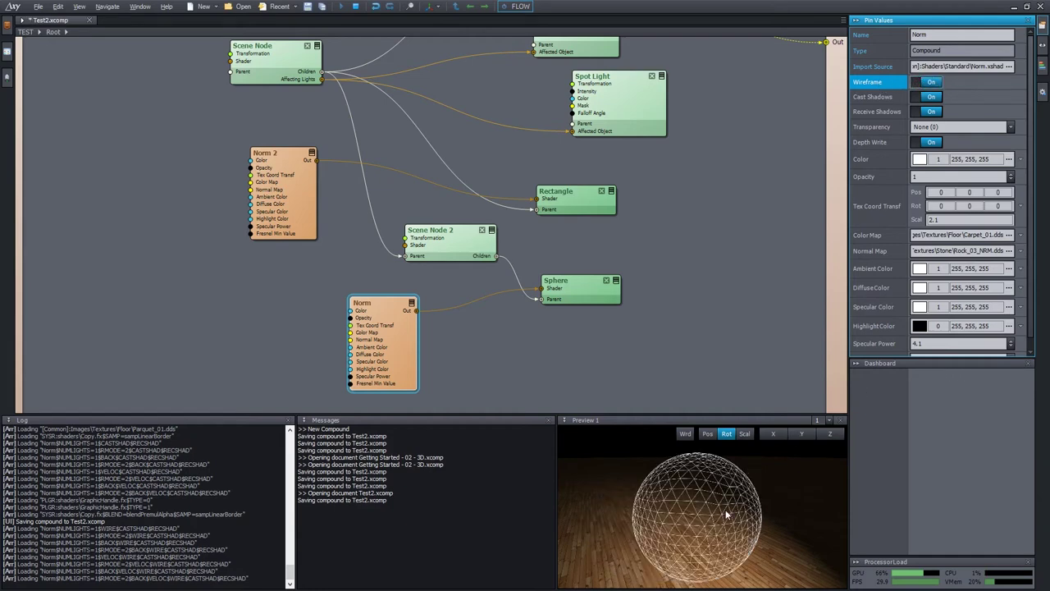
mouse_move(714, 513)
left_mouse_down()
mouse_move(640, 516)
mouse_move(730, 513)
left_mouse_up()
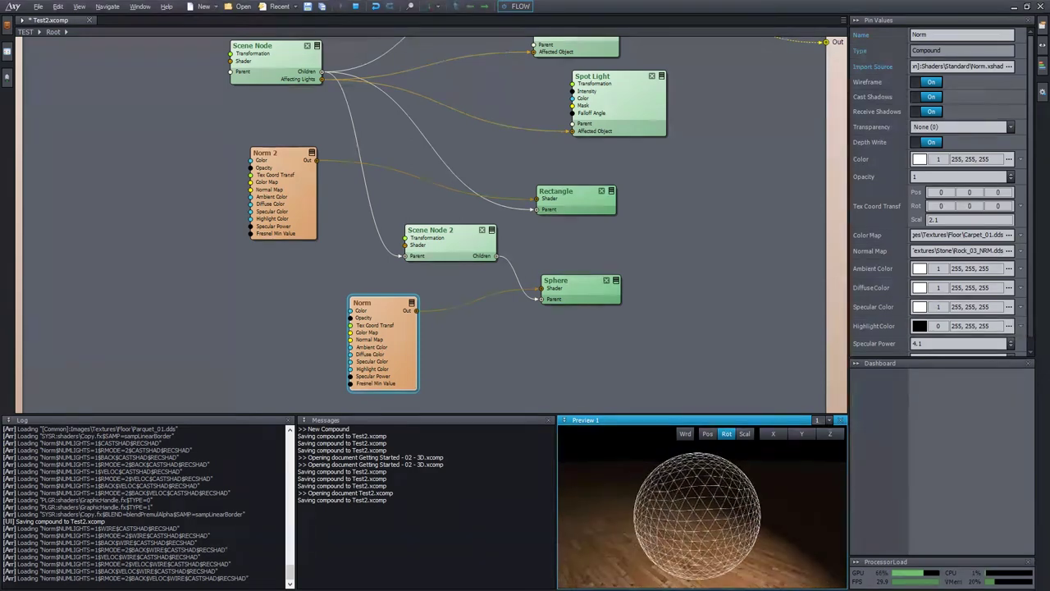
- Try different Tesselation values on the Sphere, going down to 1, and restore it to 4
left_click(585, 295)
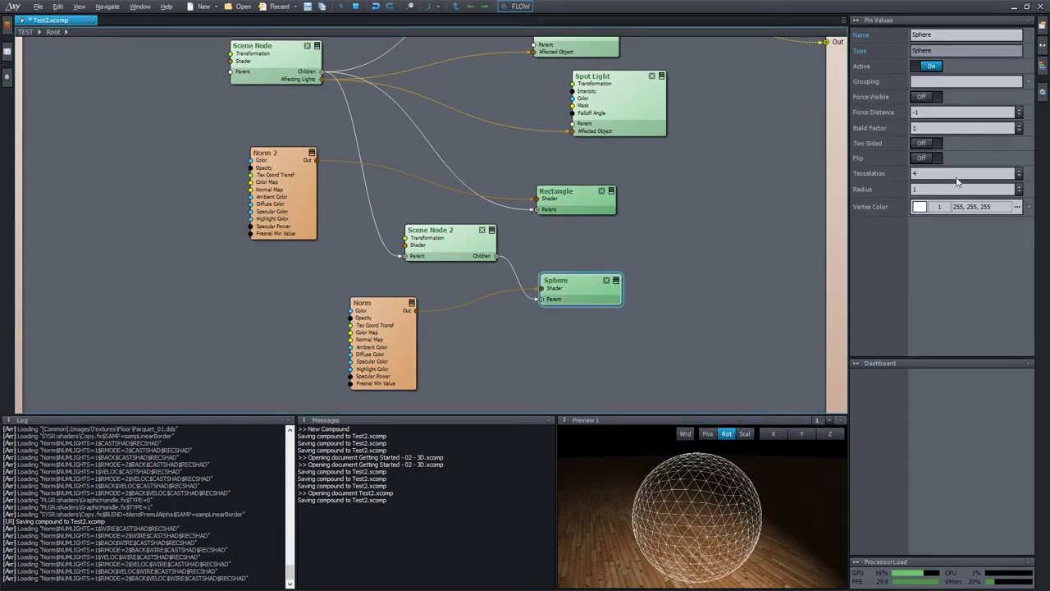
left_click(938, 174)
scroll(939, 176, "up", 2)
scroll(938, 176, "down", 3)
key("Down")
key("Down")
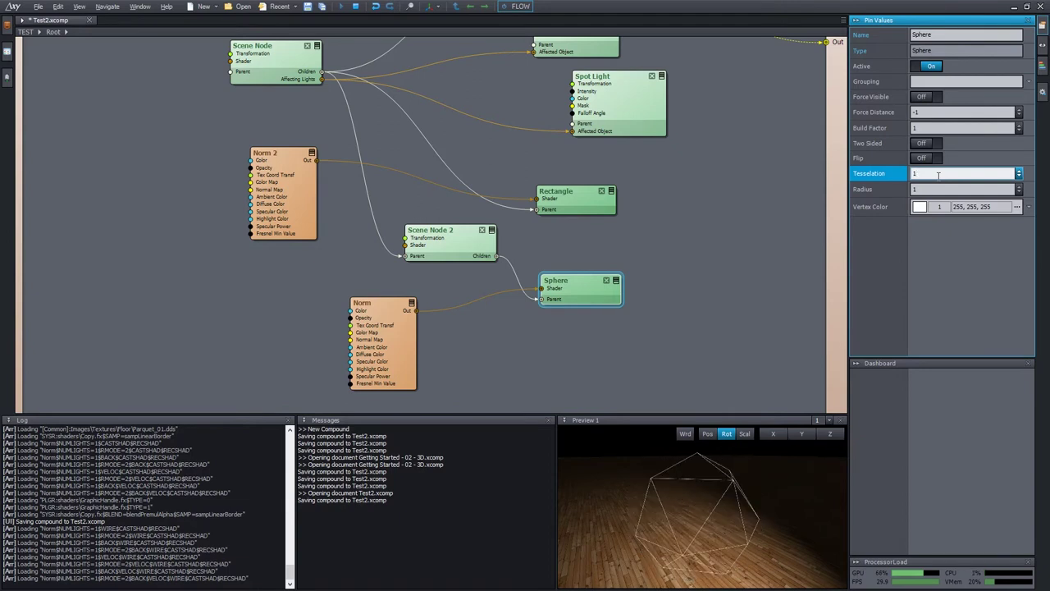
key("Up")
key("Up")
key("Up")
key("Down")
key("Down")
key("Up")
key("Up")
- Turn off Wireframe for the sphere's Norm shader
left_click(396, 335)
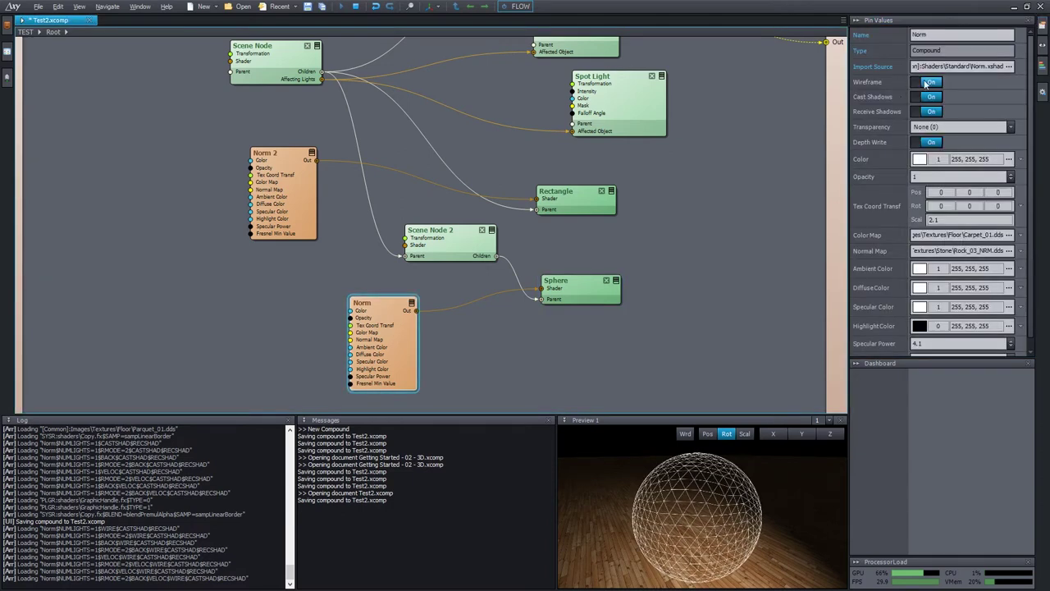
left_click(922, 84)
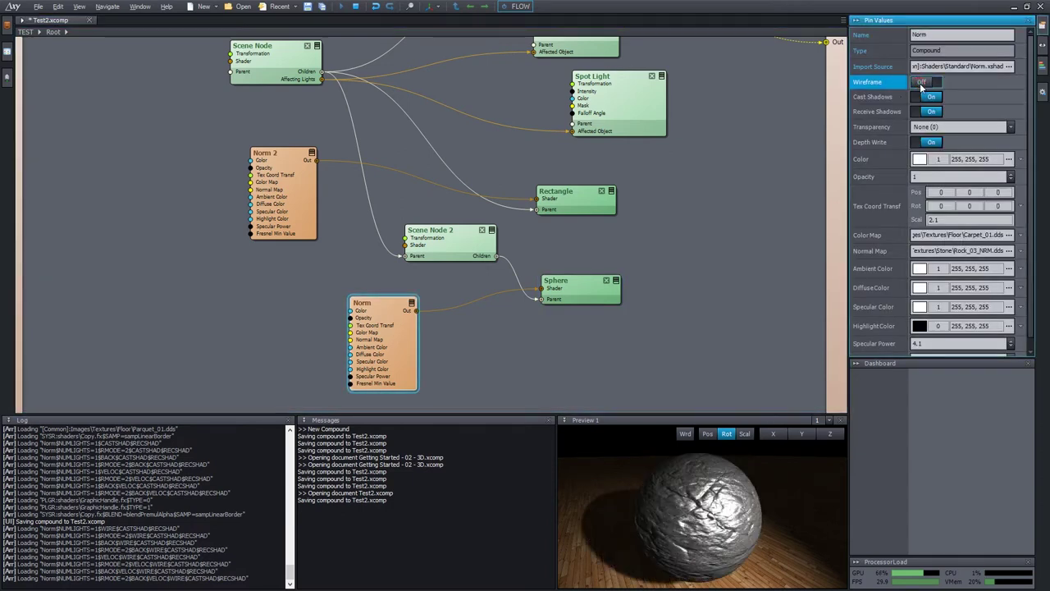
- Set the sphere's Norm shader to Normal (1) transparency with an Opacity of 0.56 and check it in the enlarged preview
left_click(964, 127)
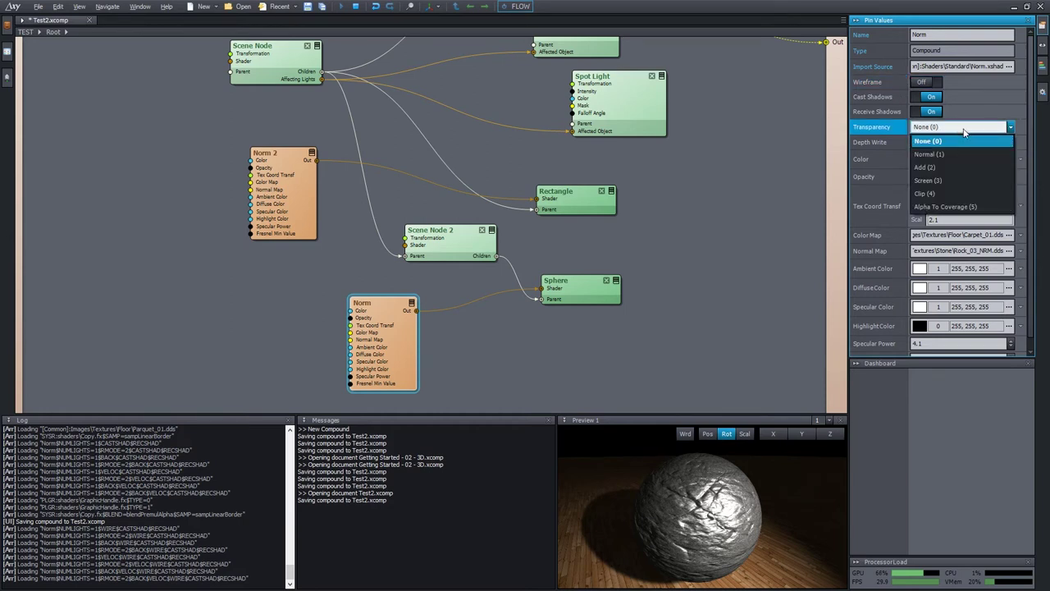
left_click(942, 156)
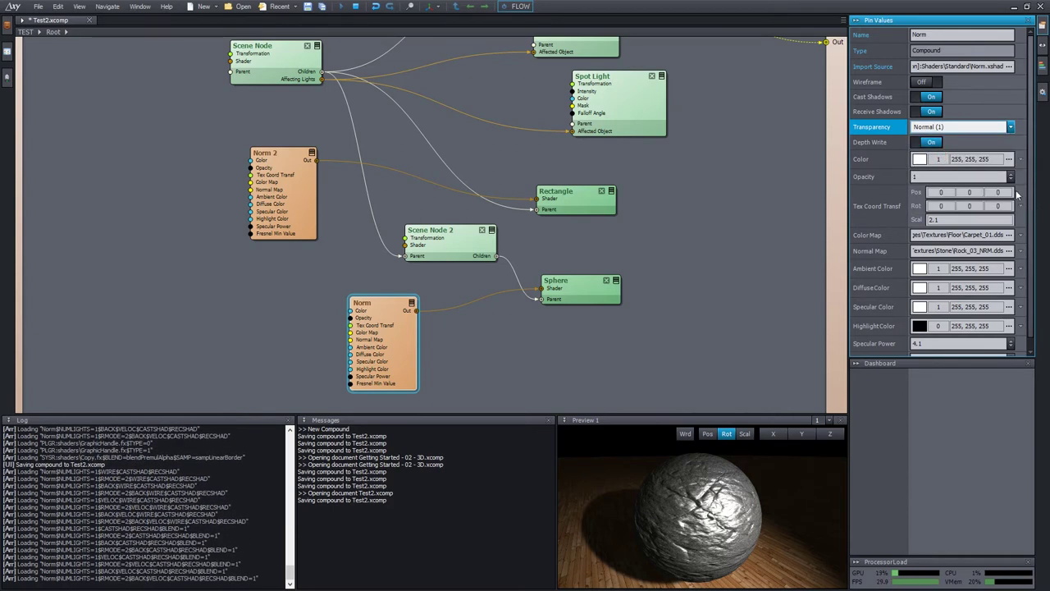
left_click(934, 177)
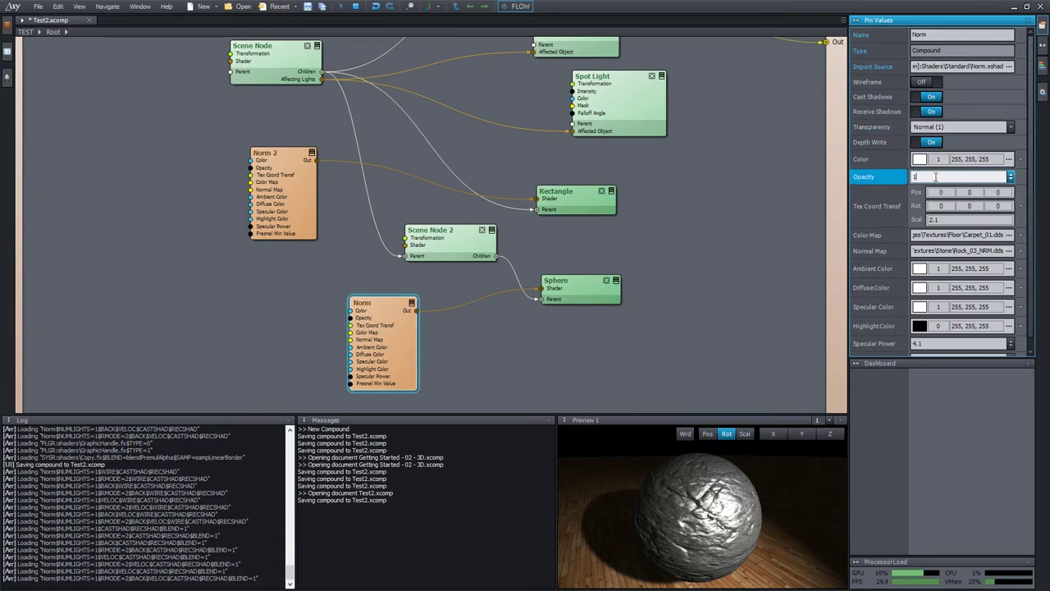
key("BackSpace")
type("0.56")
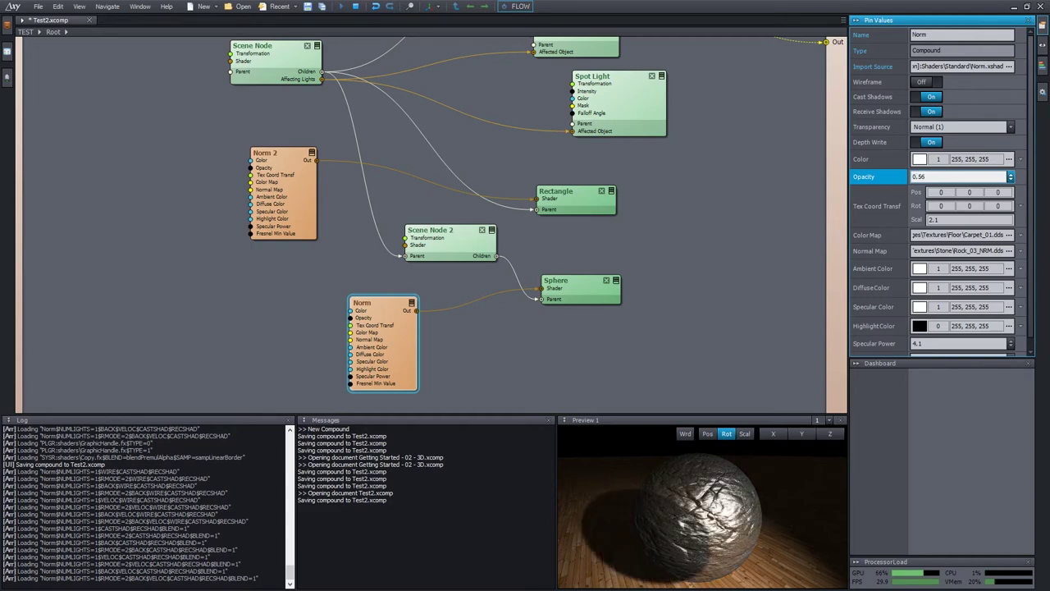
double_click(698, 517)
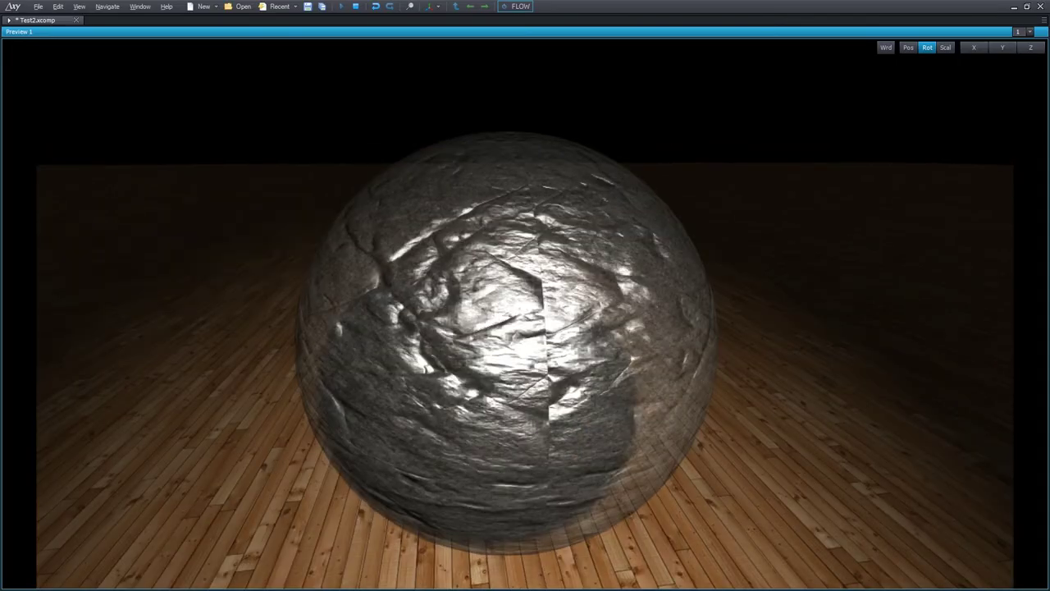
double_click(603, 348)
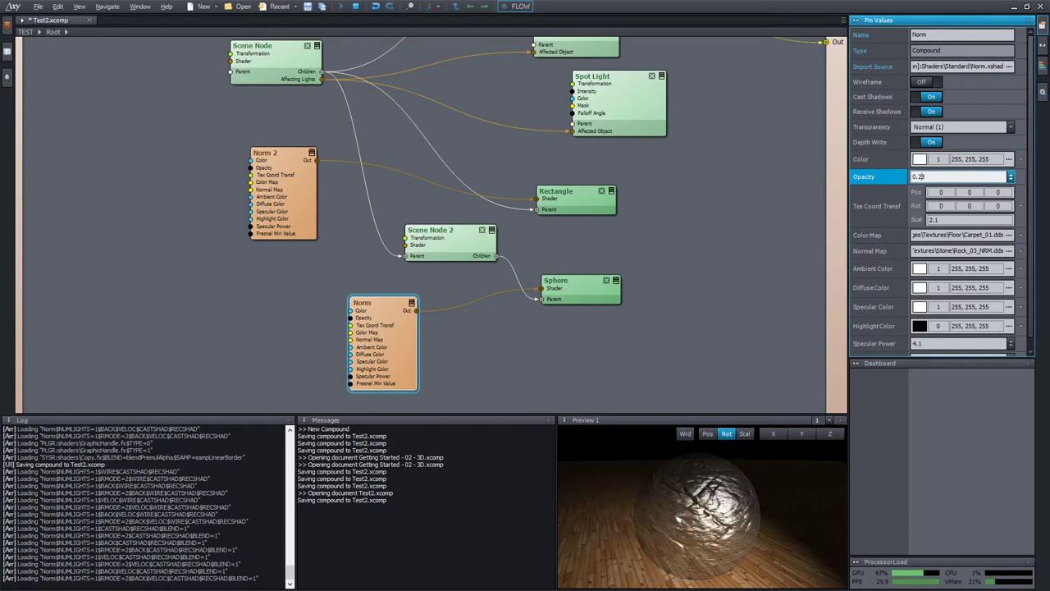
- Try other Opacity values on the sphere's Norm shader, ending at 0.46, and check the sphere from another angle
left_click_drag(1011, 177, 1010, 166)
type("8")
key("BackSpace")
key("BackSpace")
type("4")
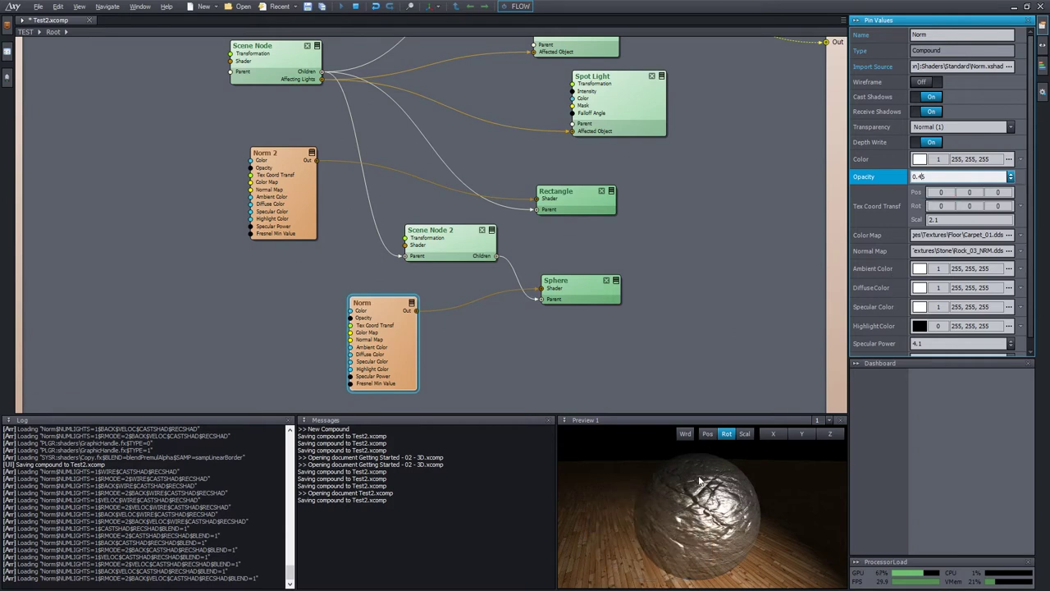
type("6")
key("Return")
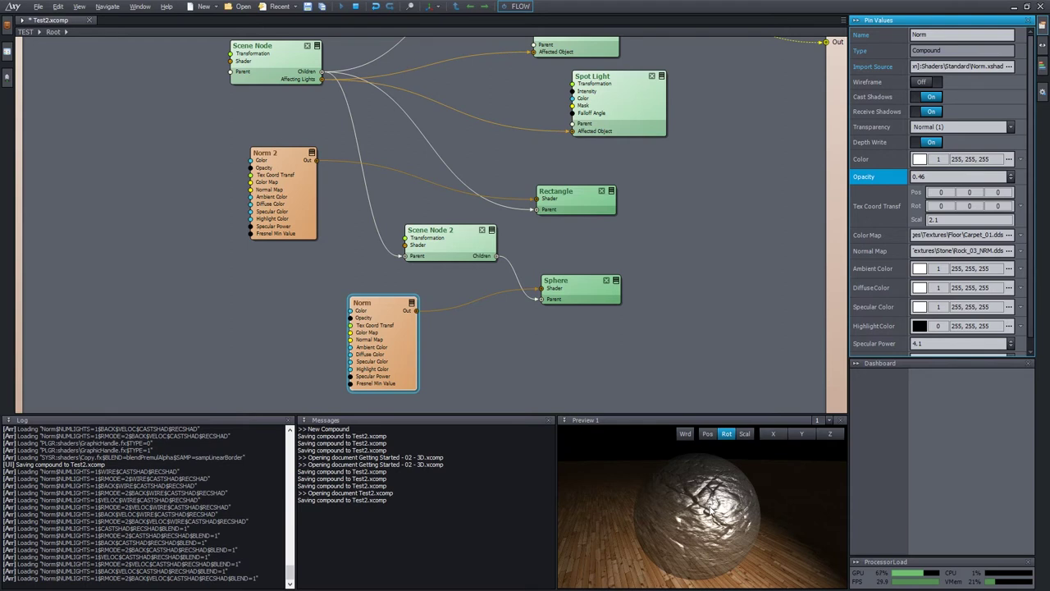
mouse_move(710, 506)
left_mouse_down()
mouse_move(699, 506)
mouse_move(722, 505)
mouse_move(716, 521)
left_mouse_up()
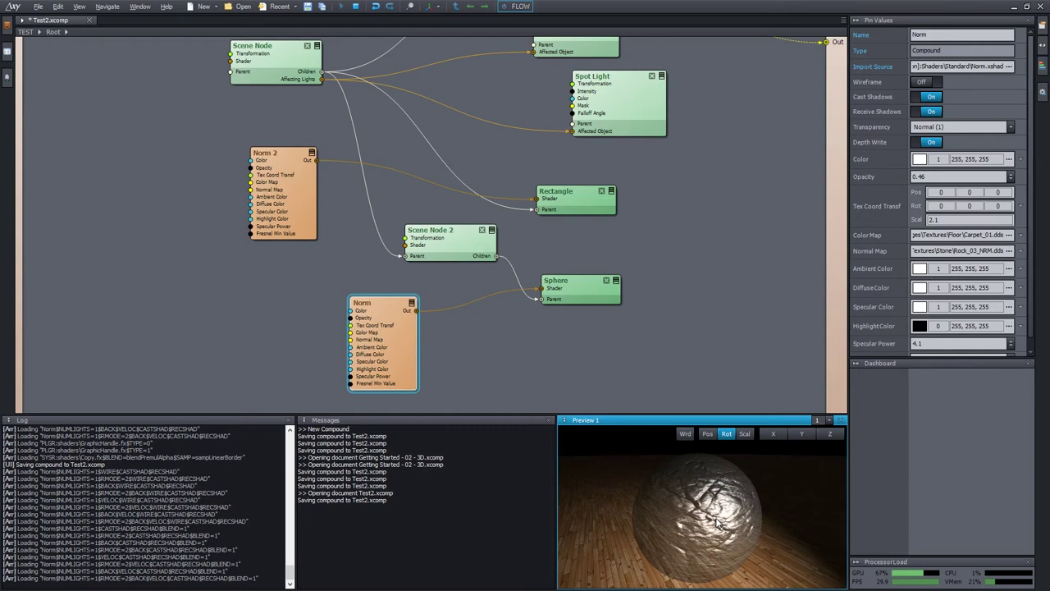
middle_click_drag(539, 347, 572, 324)
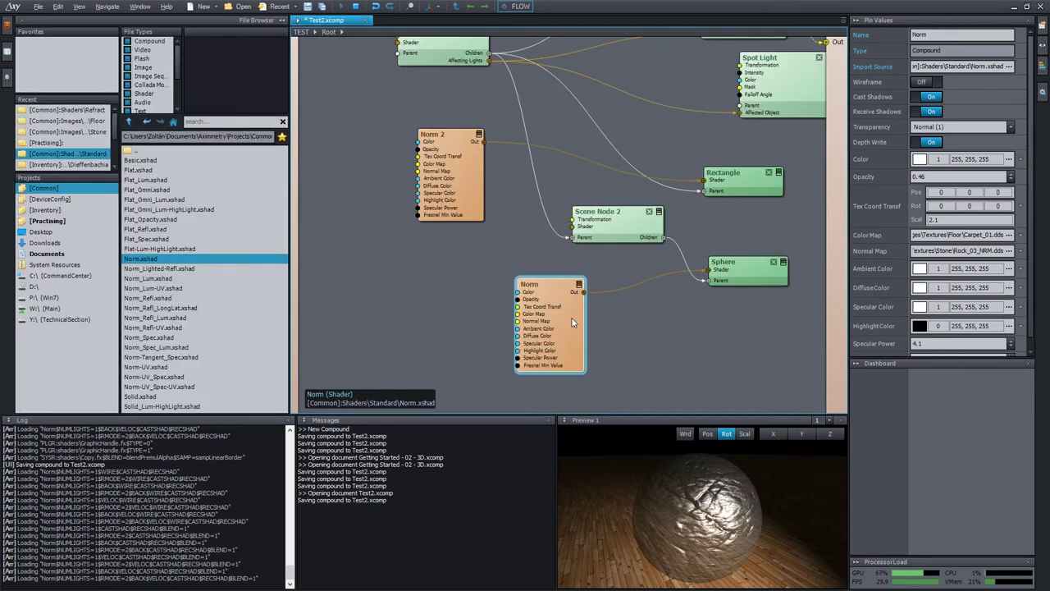
right_click(573, 323)
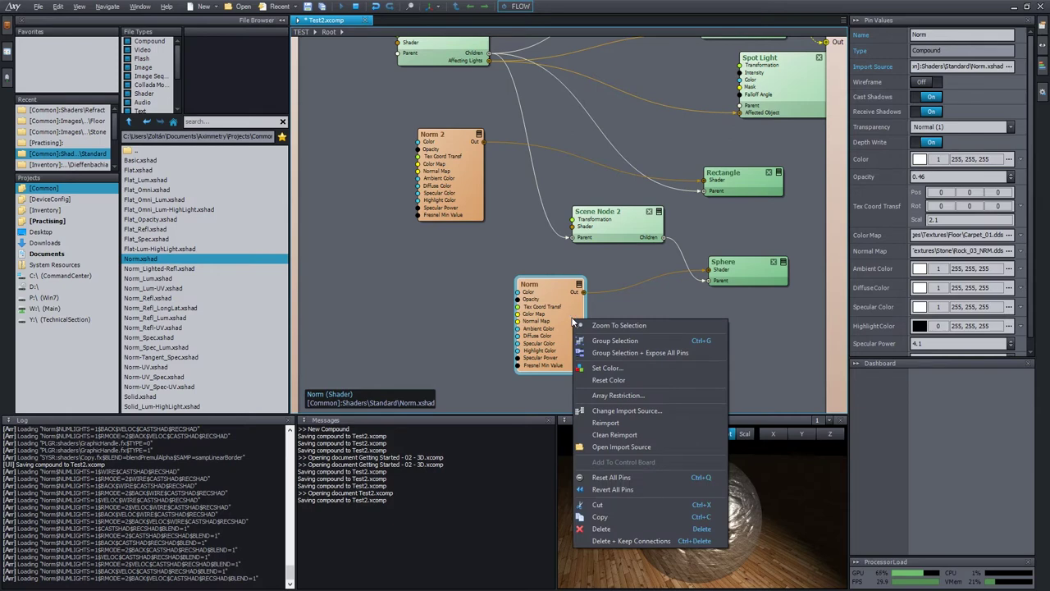
left_click(638, 411)
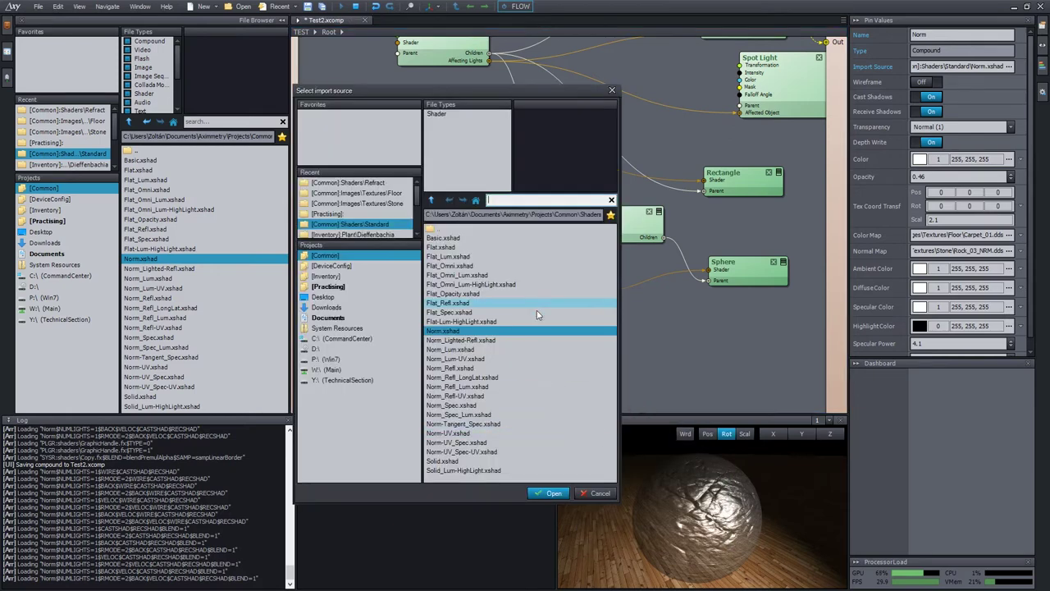
key("Escape")
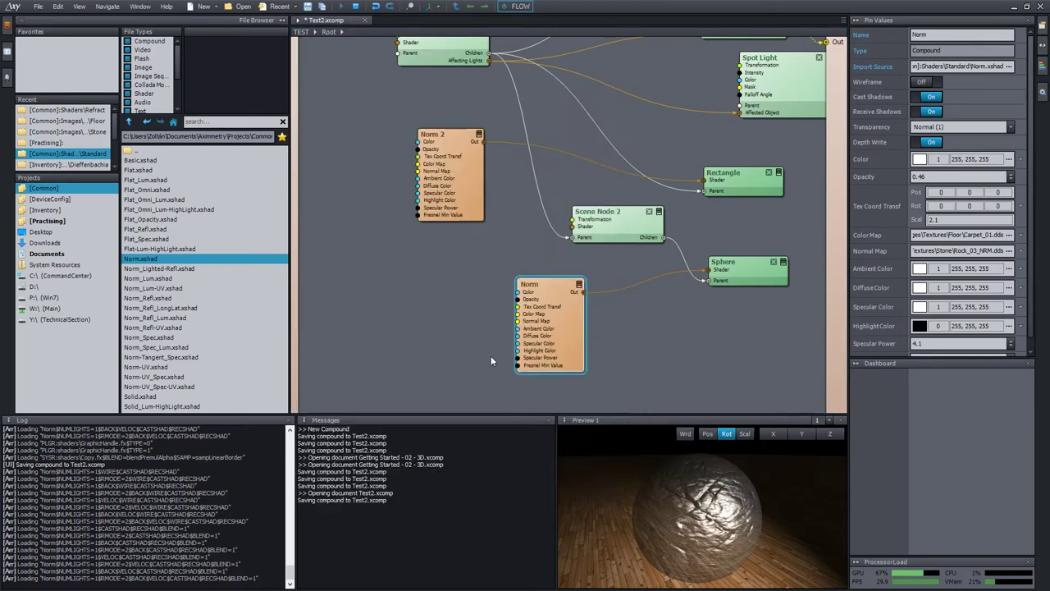
- Replace the sphere's Norm shader with Refract_Norm.xshad from the common Shaders\Refract folder and check it in the enlarged preview
left_click(161, 230)
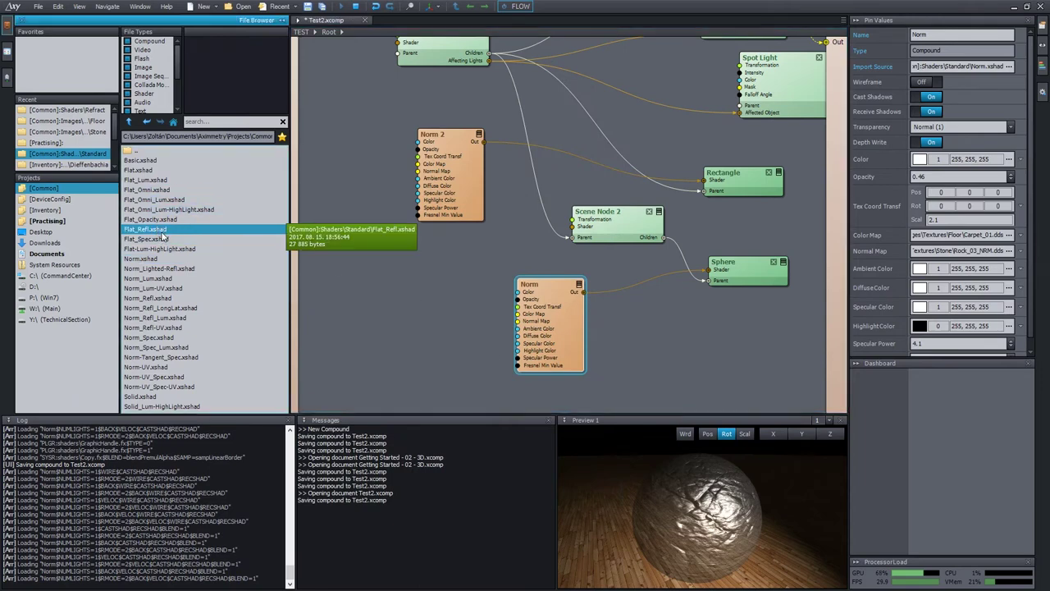
double_click(159, 153)
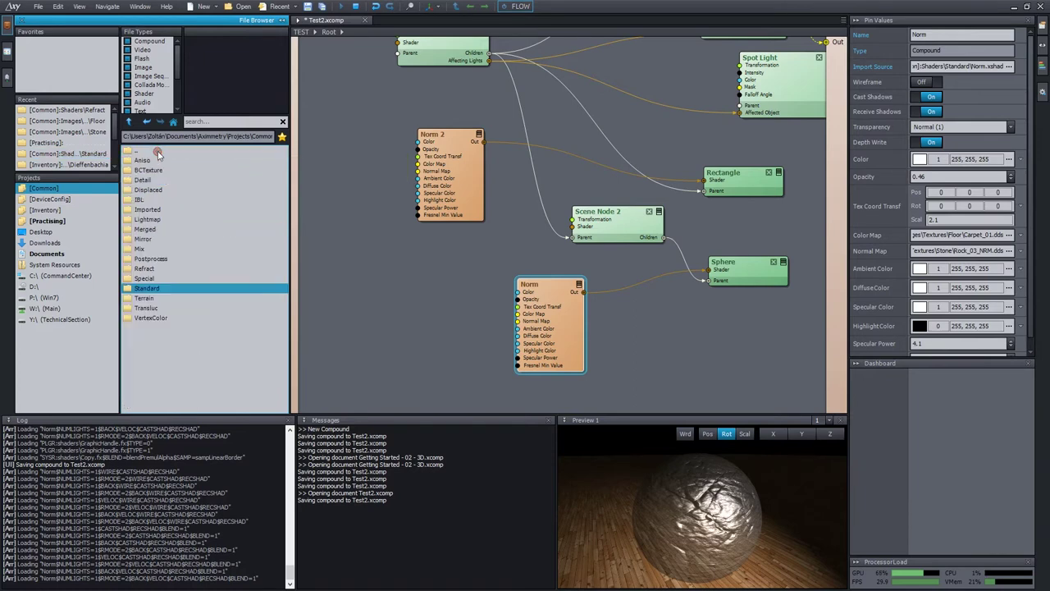
left_click(160, 289)
double_click(153, 268)
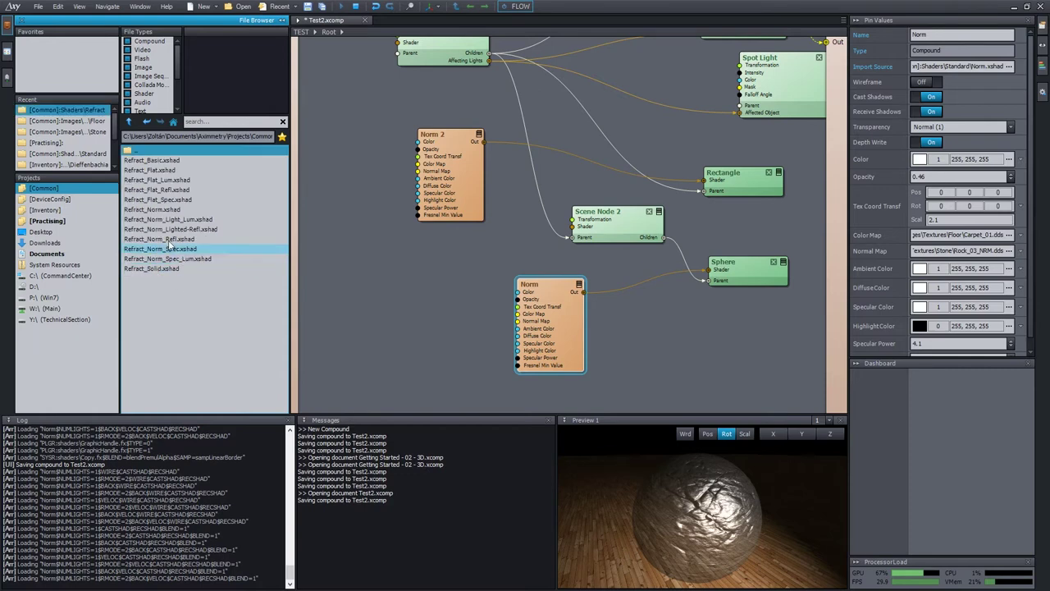
left_click(171, 211)
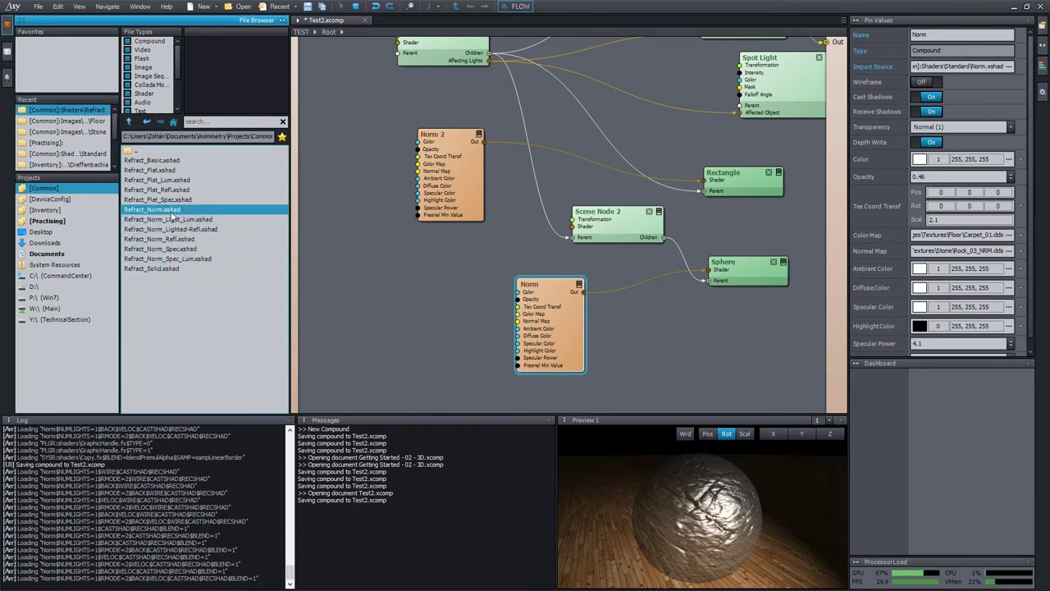
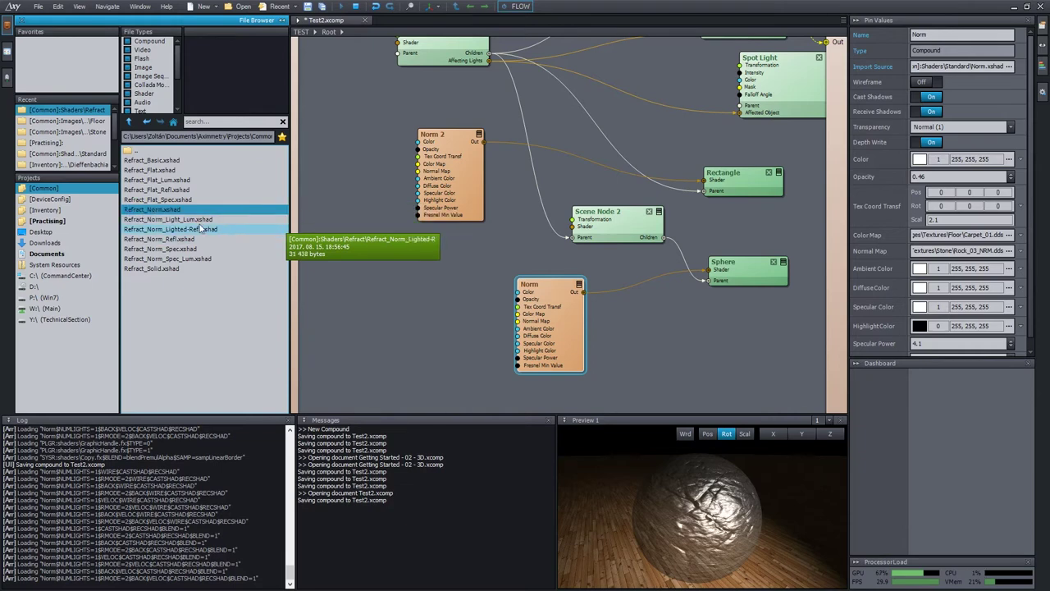
left_click_drag(157, 210, 565, 325)
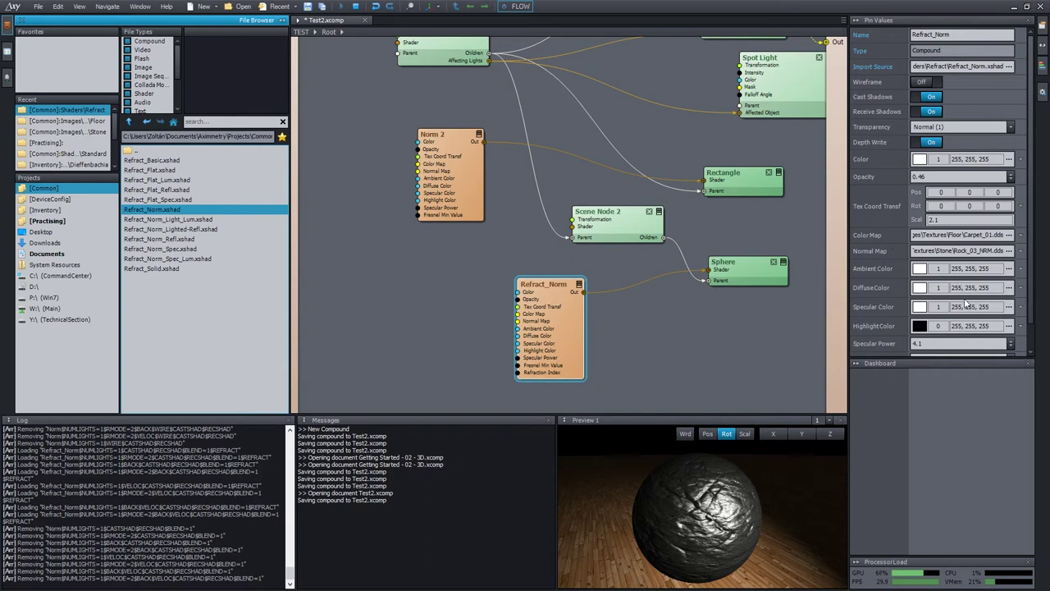
double_click(769, 483)
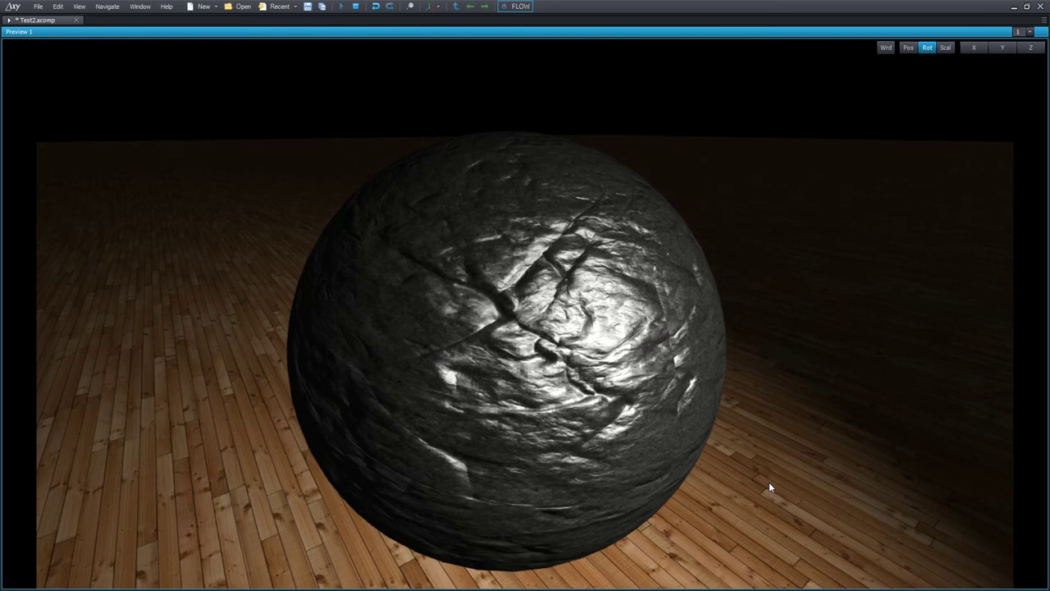
double_click(768, 482)
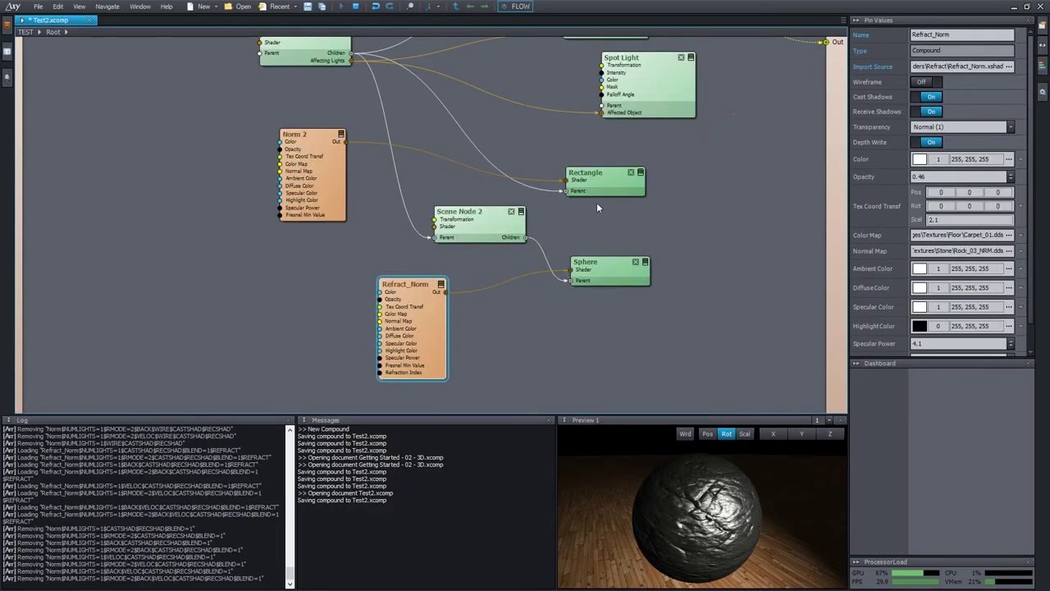
- Turn on Refraction for the Camera and inspect the sphere in the enlarged preview
middle_click_drag(518, 134, 541, 246)
right_click_drag(541, 247, 502, 305)
left_click(589, 126)
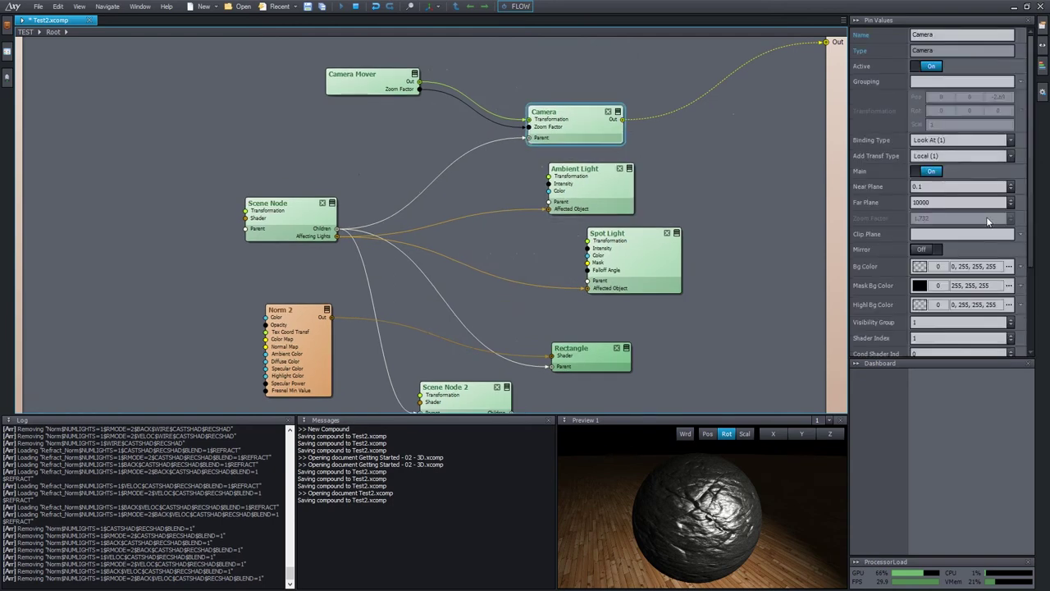
scroll(989, 222, "down", 6)
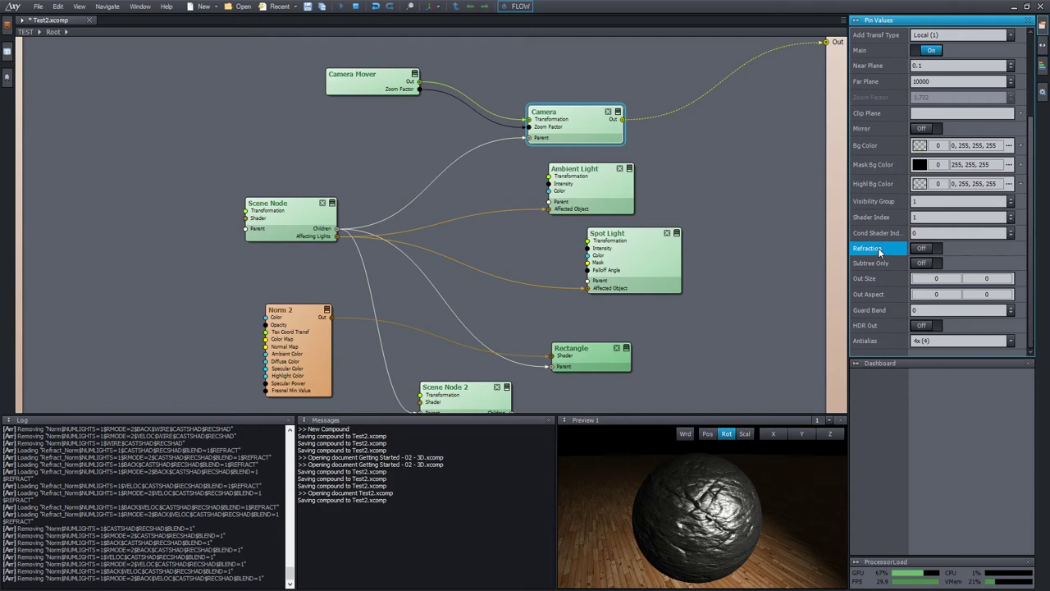
left_click(920, 248)
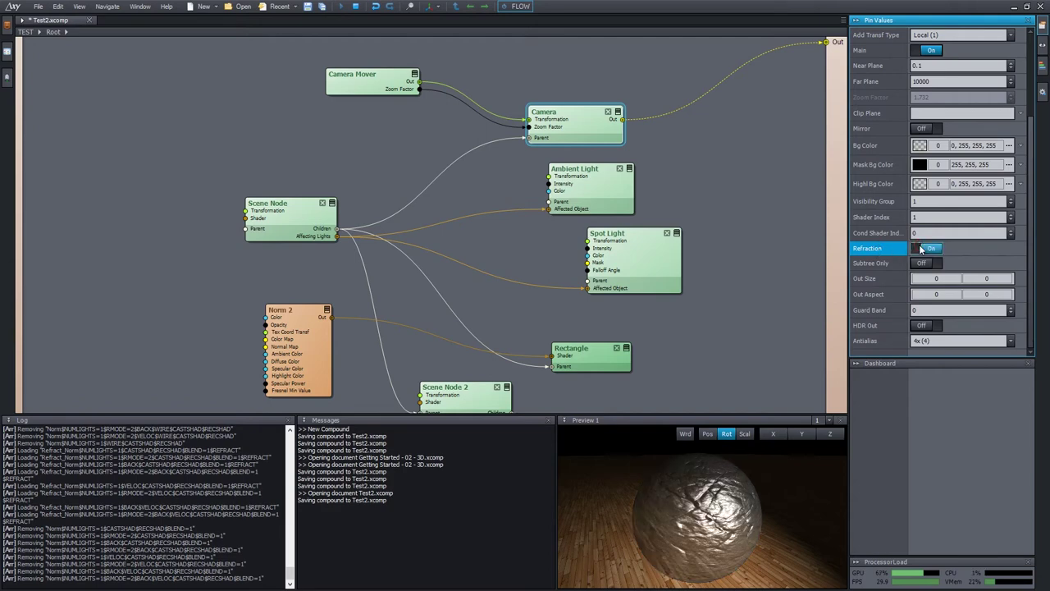
right_click_drag(717, 331, 725, 283)
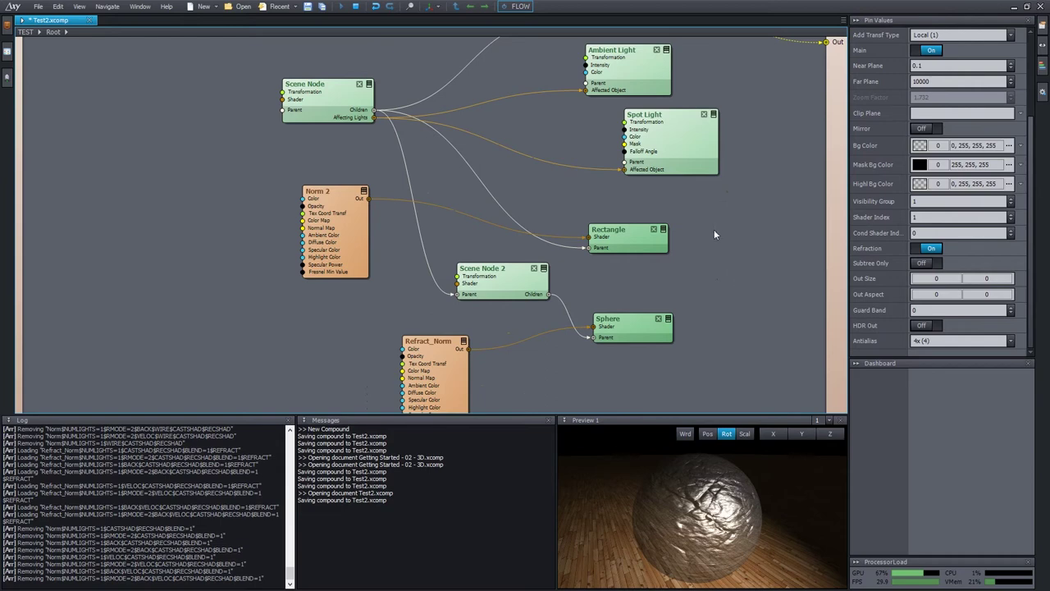
right_click_drag(714, 230, 719, 191)
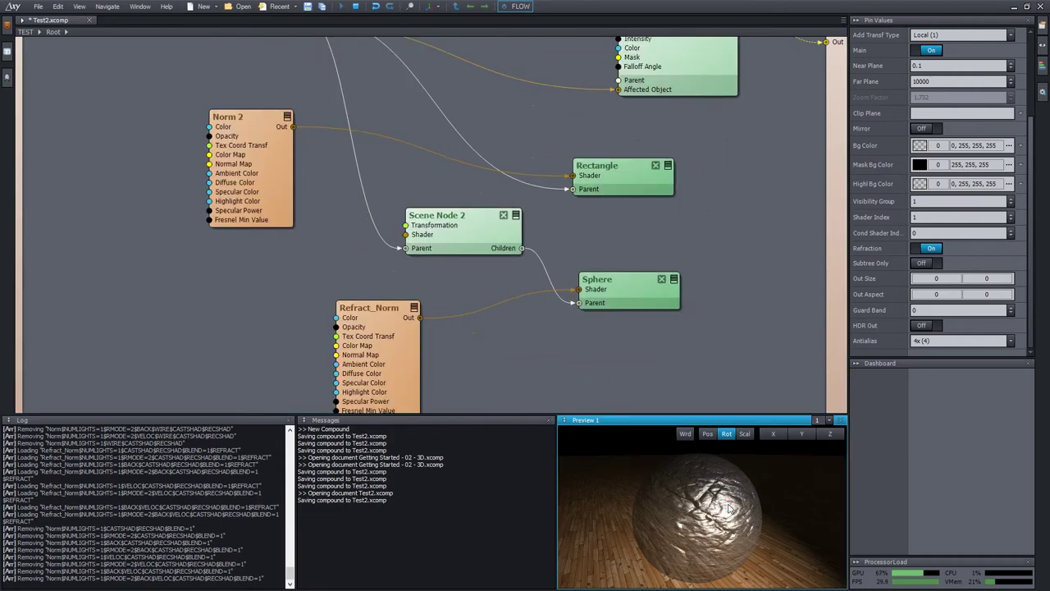
key("F11")
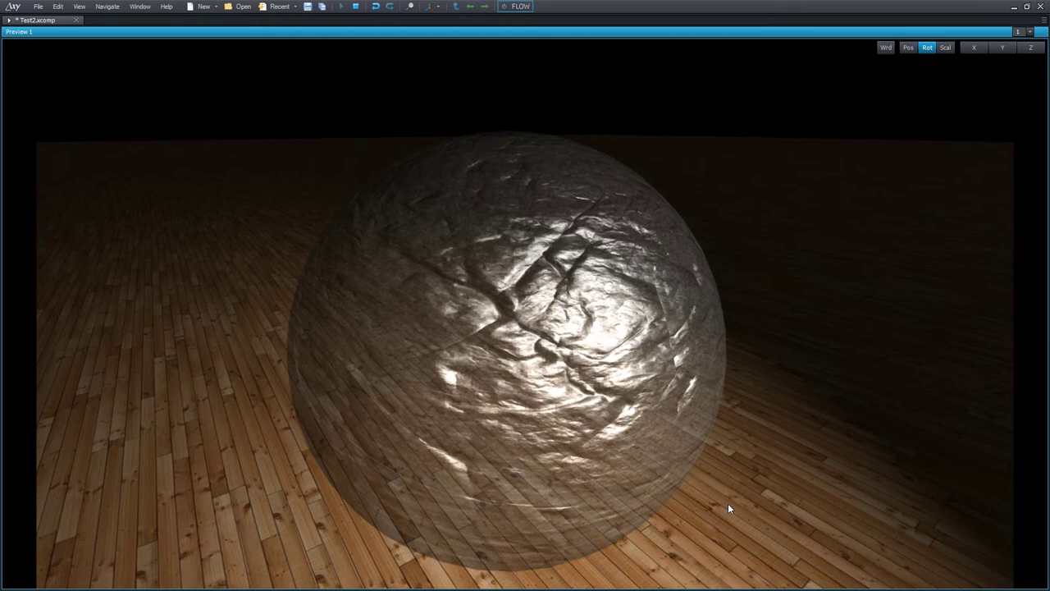
key("F11")
- Lower the Refraction Index of the Refract_Norm shader below 1 and inspect the sphere while orbiting the enlarged preview
right_click_drag(597, 369, 603, 277)
left_click(429, 282)
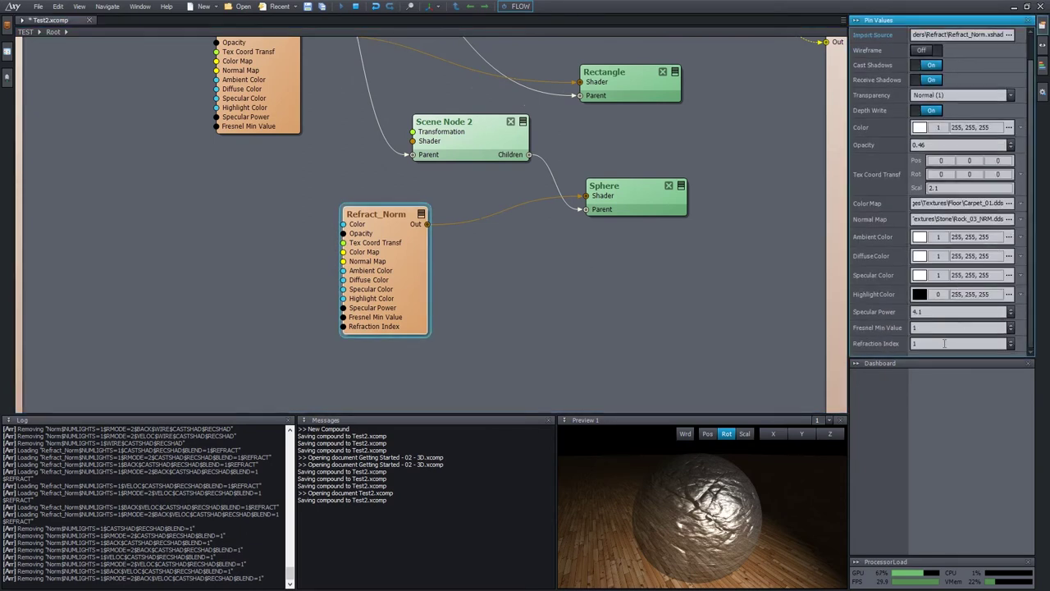
left_click(944, 343)
type("0.99")
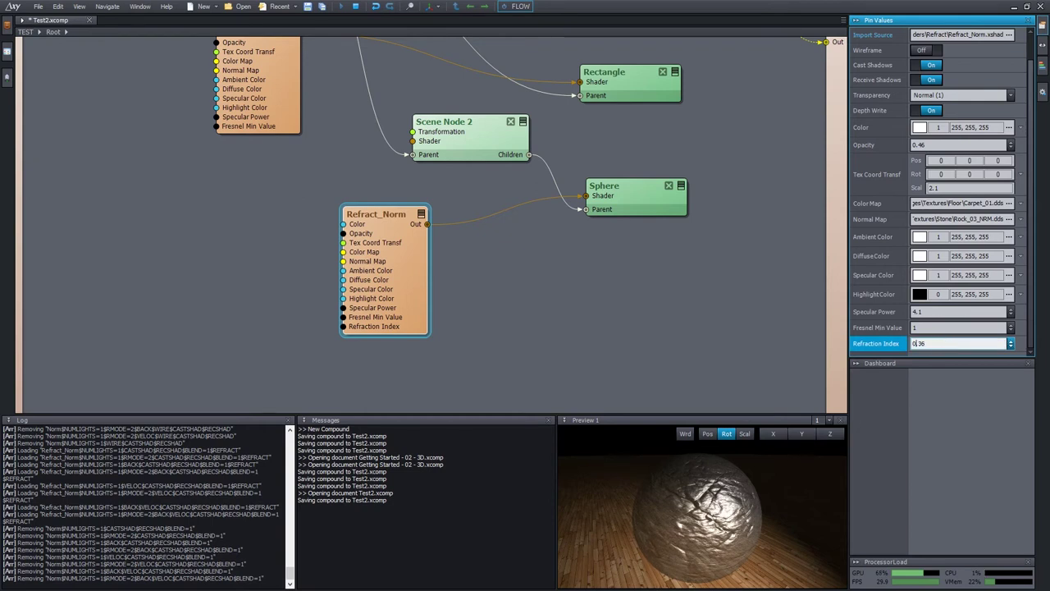
double_click(804, 420)
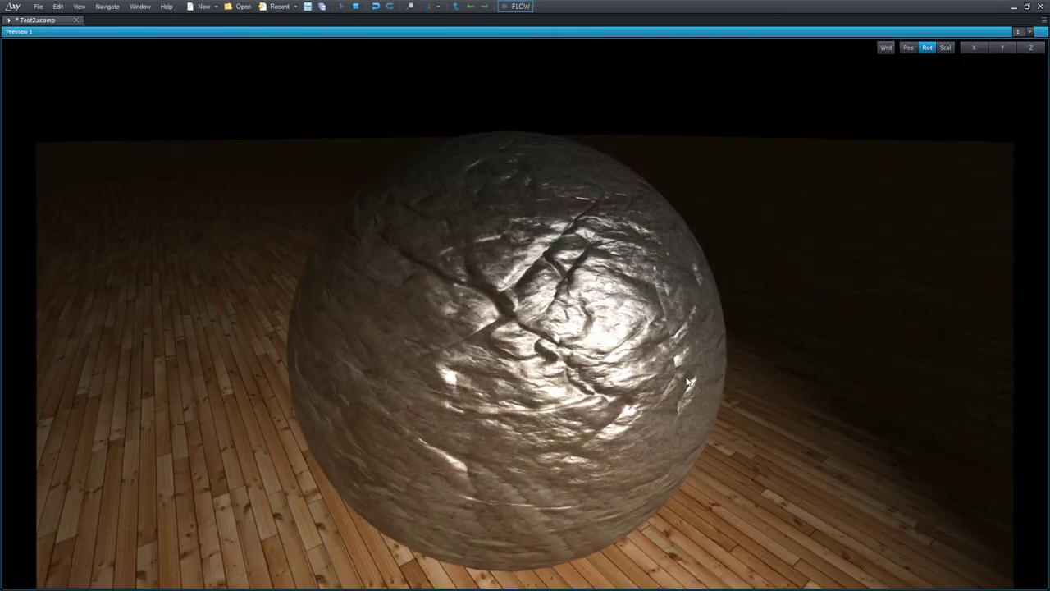
left_click_drag(689, 382, 484, 369)
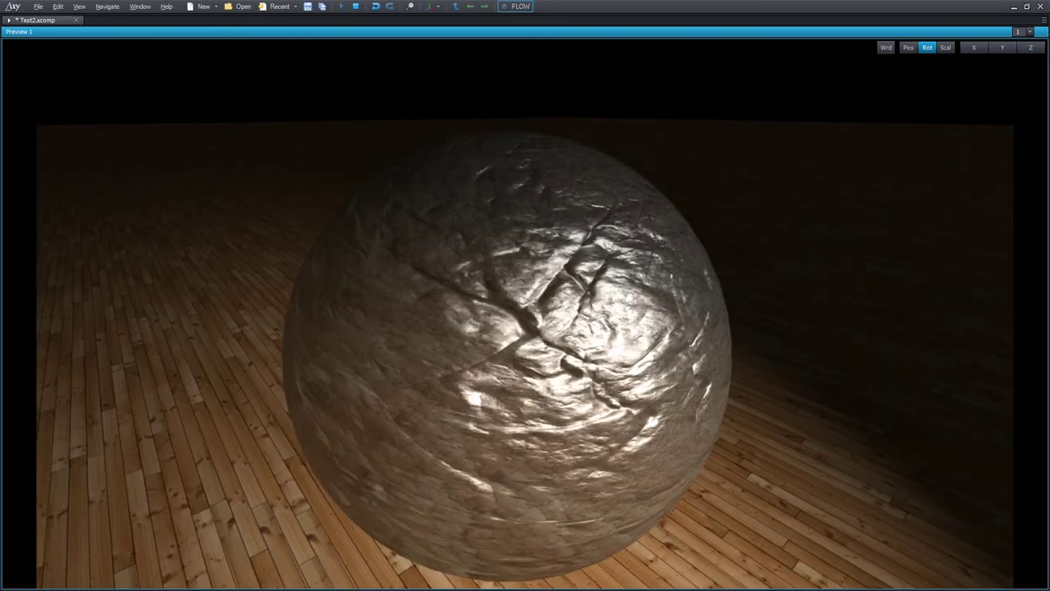
- Undo the refraction and transparency changes back to the opaque sphere with its Norm shader
key("ctrl+space")
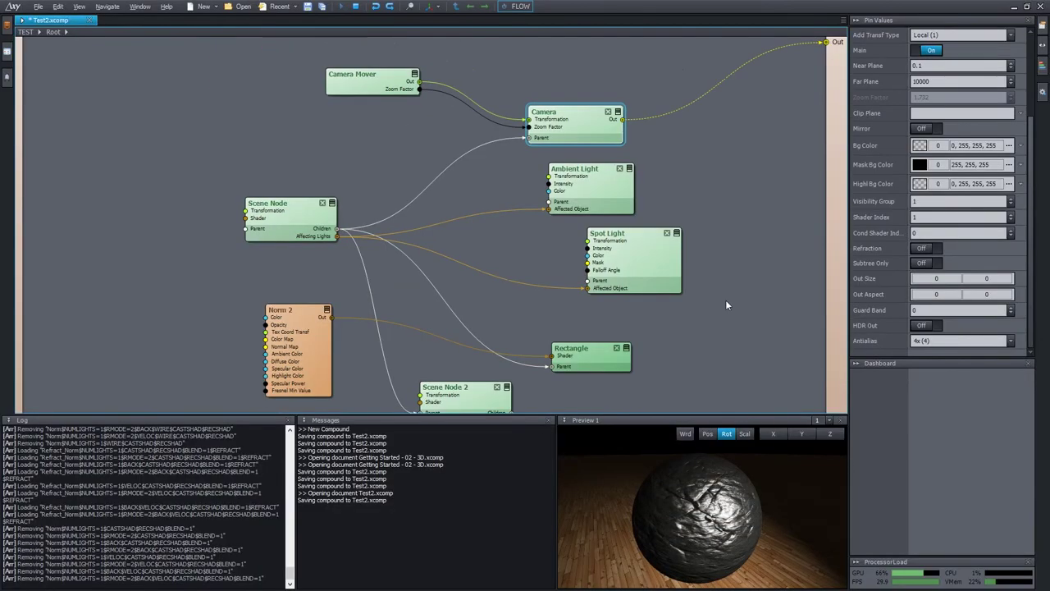
key("ctrl+z")
key("ctrl+z")
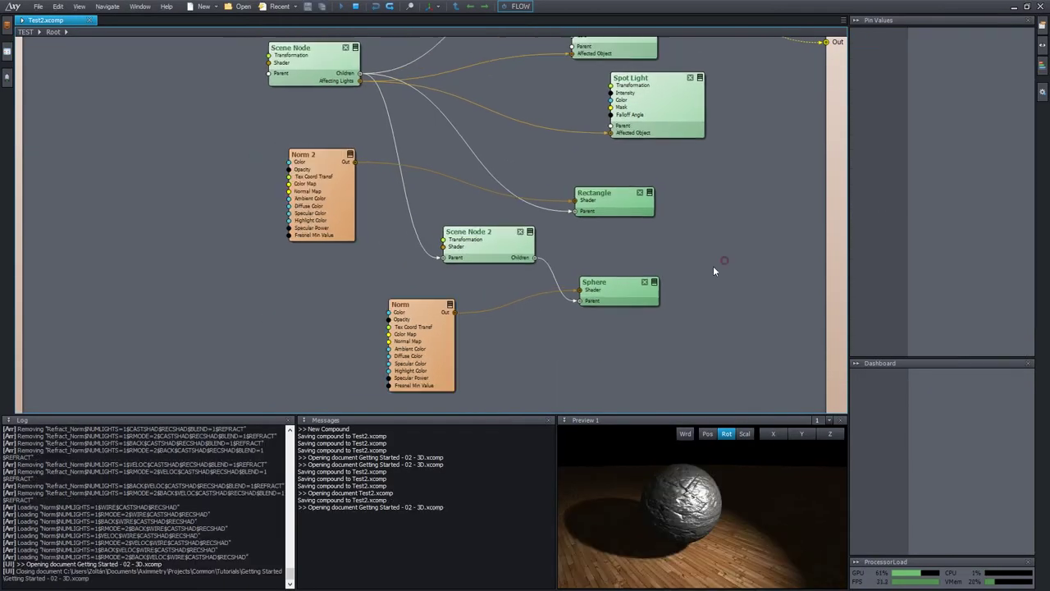
- Insert a Box module and place it in the free space below the Sphere module
scroll(713, 256, "down", 1)
middle_click_drag(713, 253, 685, 237)
scroll(686, 237, "up", 1)
key("Insert")
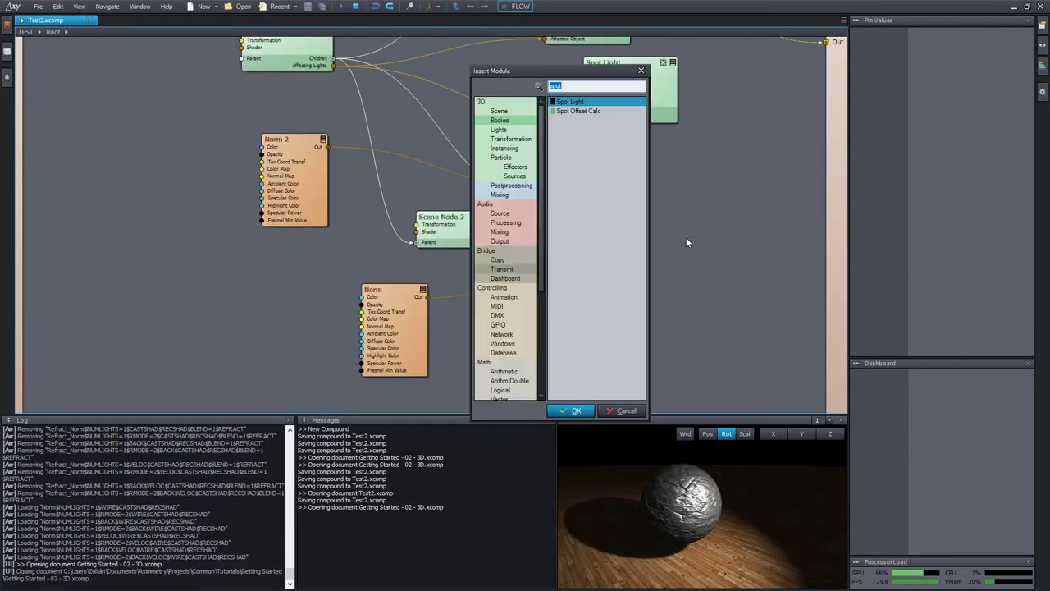
type("box")
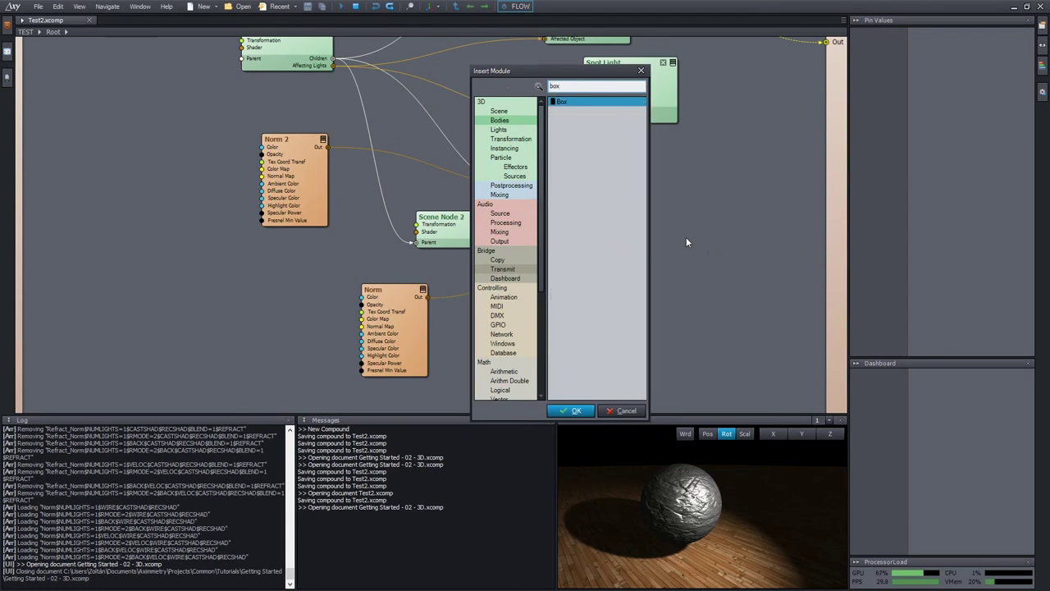
key("Return")
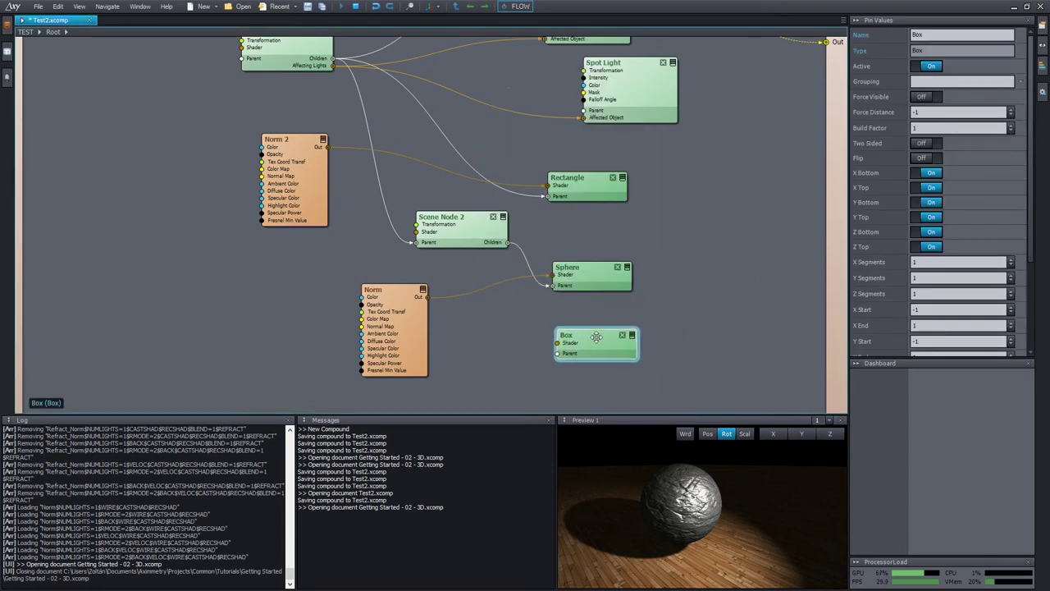
left_click(597, 337)
middle_click_drag(694, 312, 673, 235)
left_click_drag(576, 279, 678, 332)
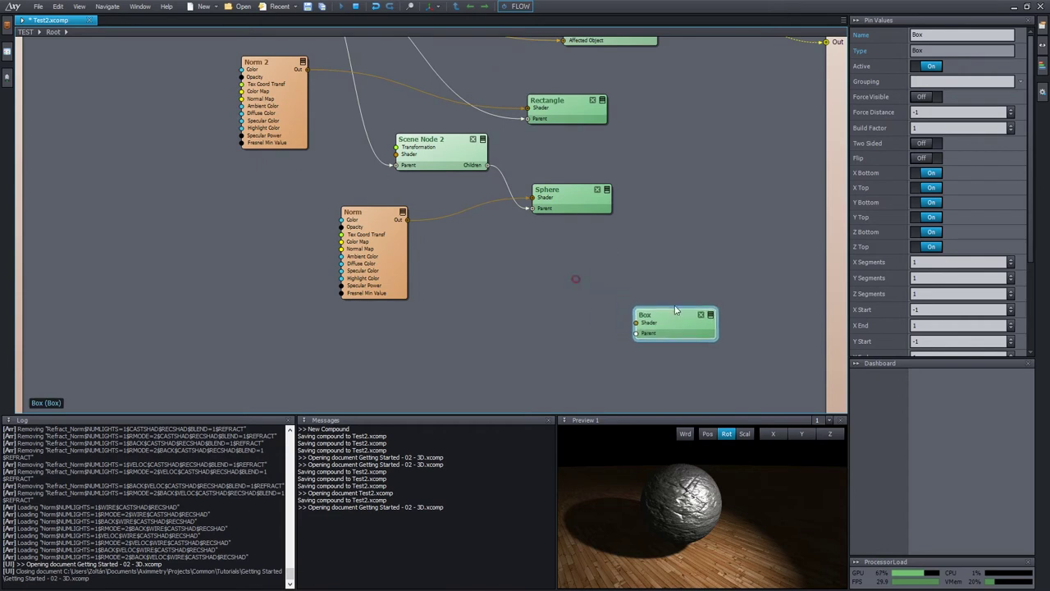
- Insert a Scene Node for the box, connect its Children to the Box's Parent, and parent it to the root Scene Node
double_click(670, 270)
type("ne")
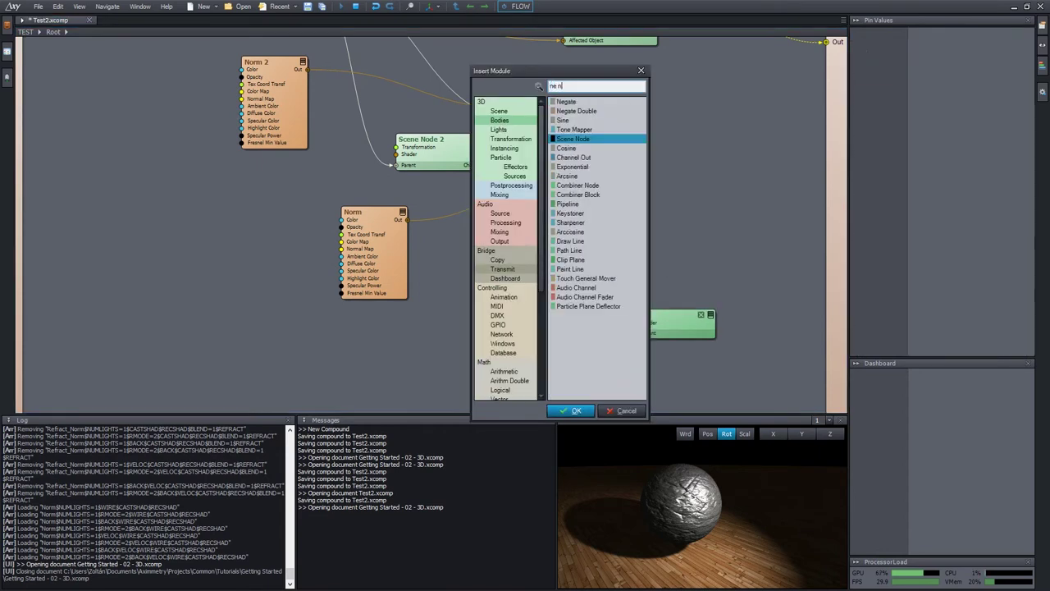
type(" n")
key("Return")
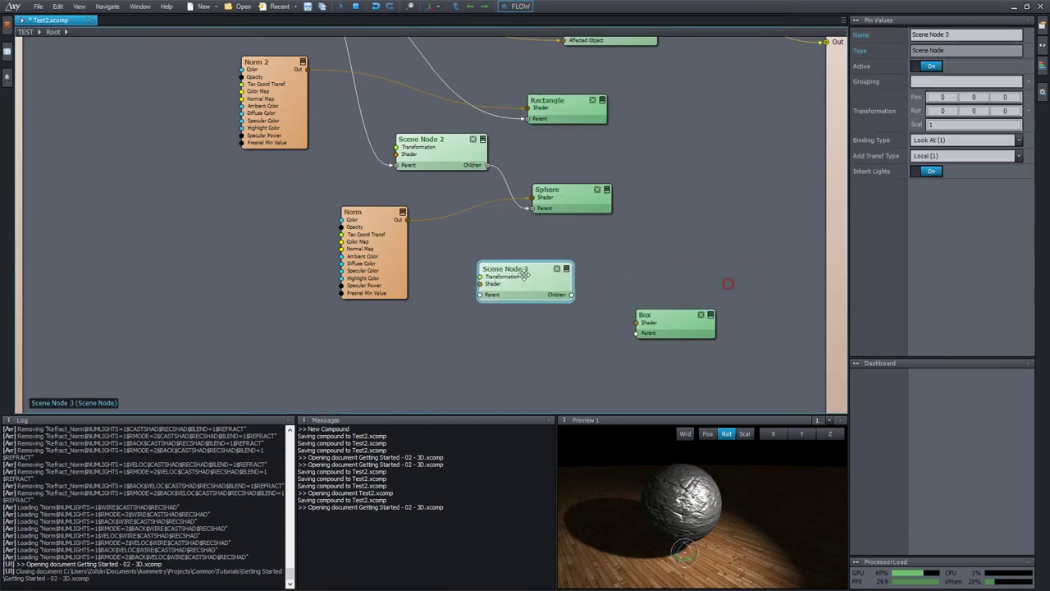
left_click_drag(555, 294, 637, 332)
scroll(591, 279, "down", 2)
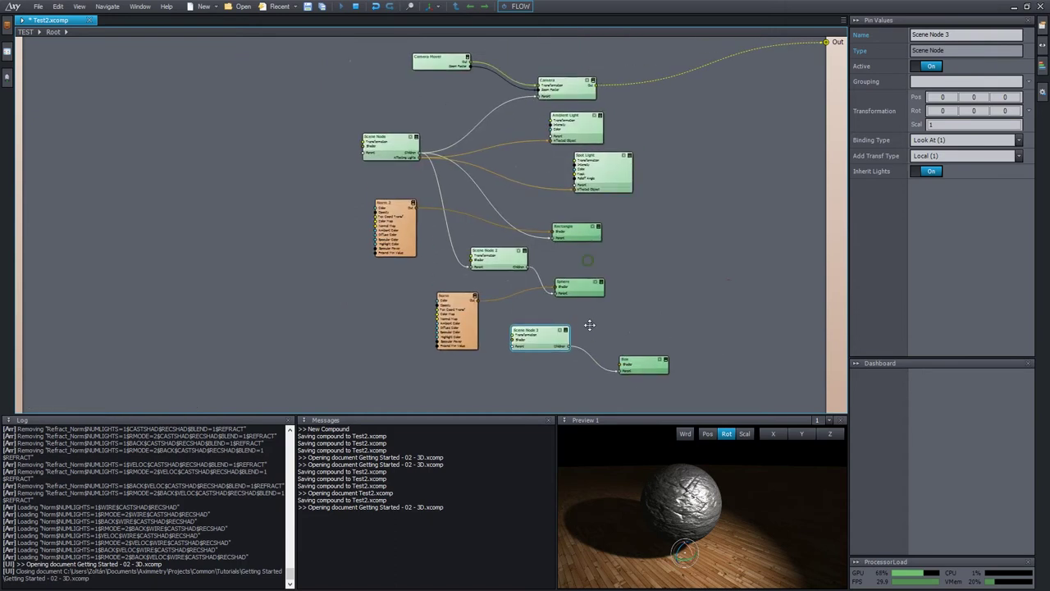
left_click_drag(414, 156, 514, 345)
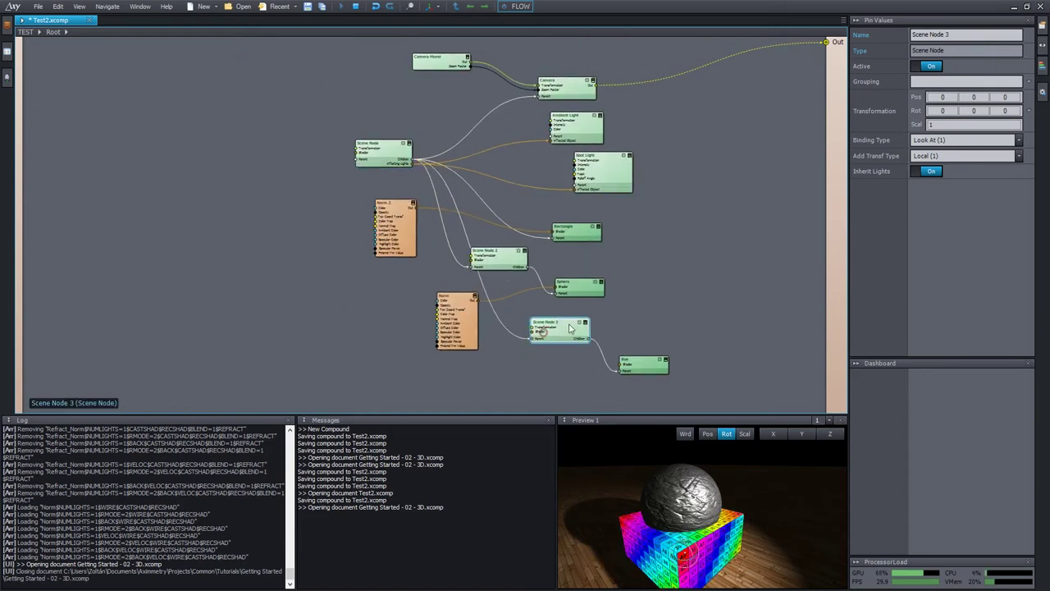
scroll(603, 363, "up", 2)
- In the enlarged preview, move the box above and beside the sphere, scale it to about 0.25, and tilt it about -16.5 degrees around X
key("F11")
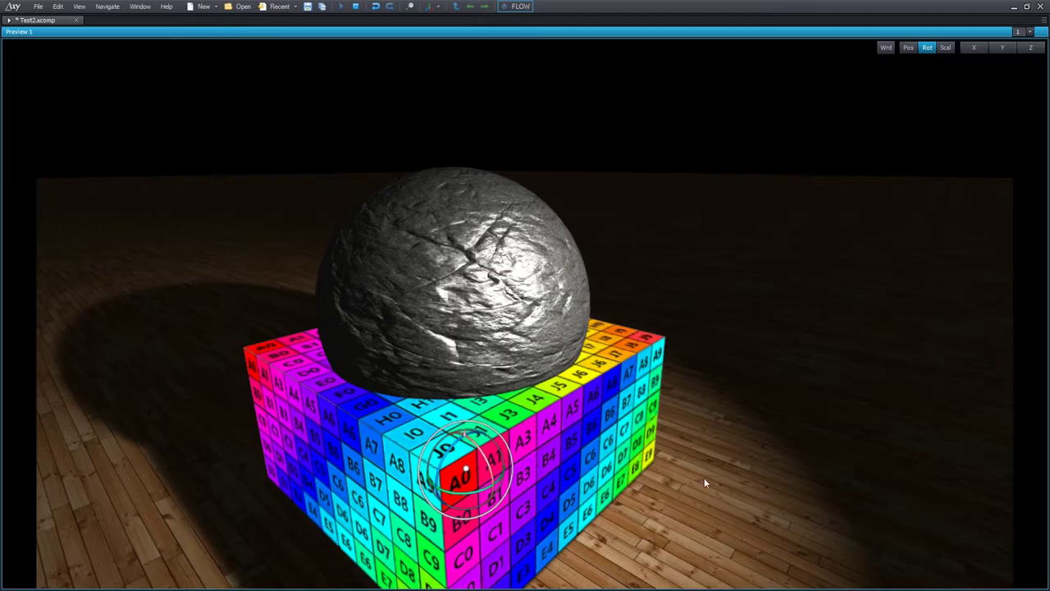
key("w")
middle_click_drag(673, 452, 477, 441)
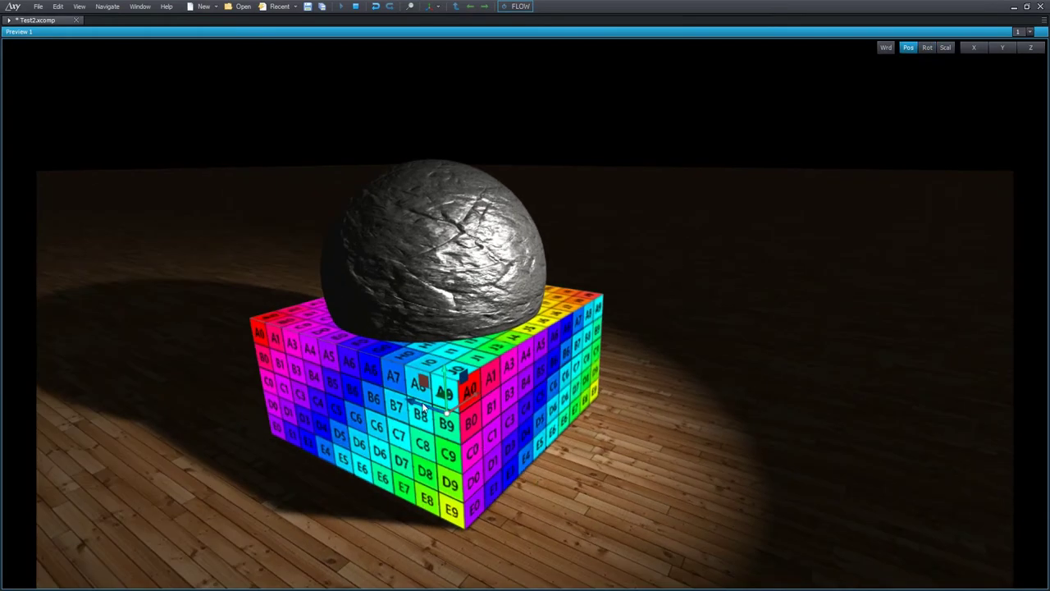
left_click_drag(423, 404, 704, 162)
key("r")
left_click_drag(741, 220, 635, 221)
key("e")
mouse_move(773, 192)
left_mouse_down()
mouse_move(753, 176)
mouse_move(762, 182)
left_mouse_up()
left_click_drag(740, 225, 741, 239)
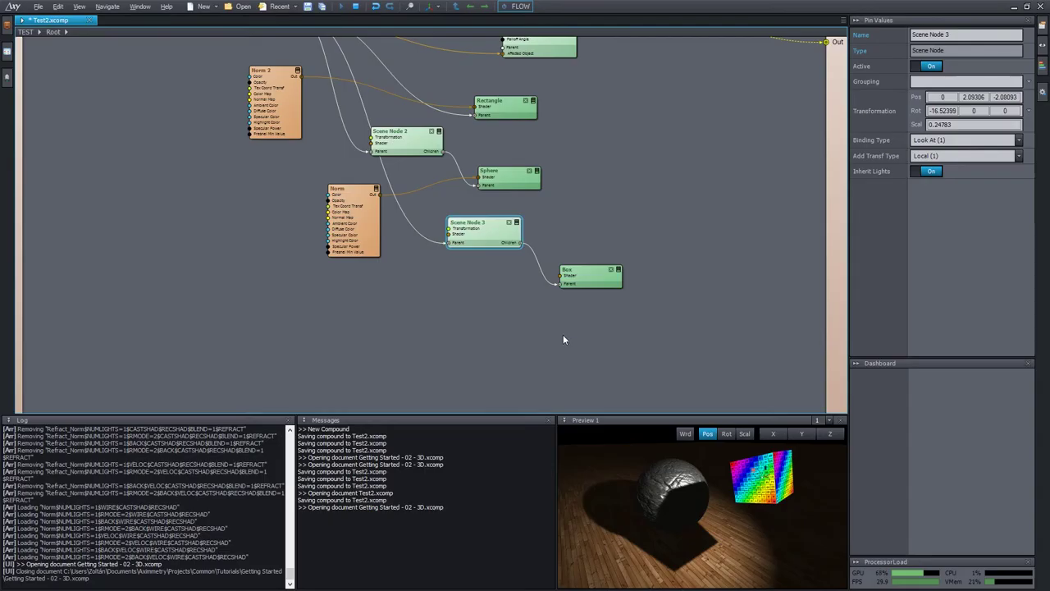
- Duplicate the sphere's Norm shader and connect the copy's output to the Box's Shader input
scroll(566, 339, "up", 3)
middle_click_drag(459, 291, 414, 275)
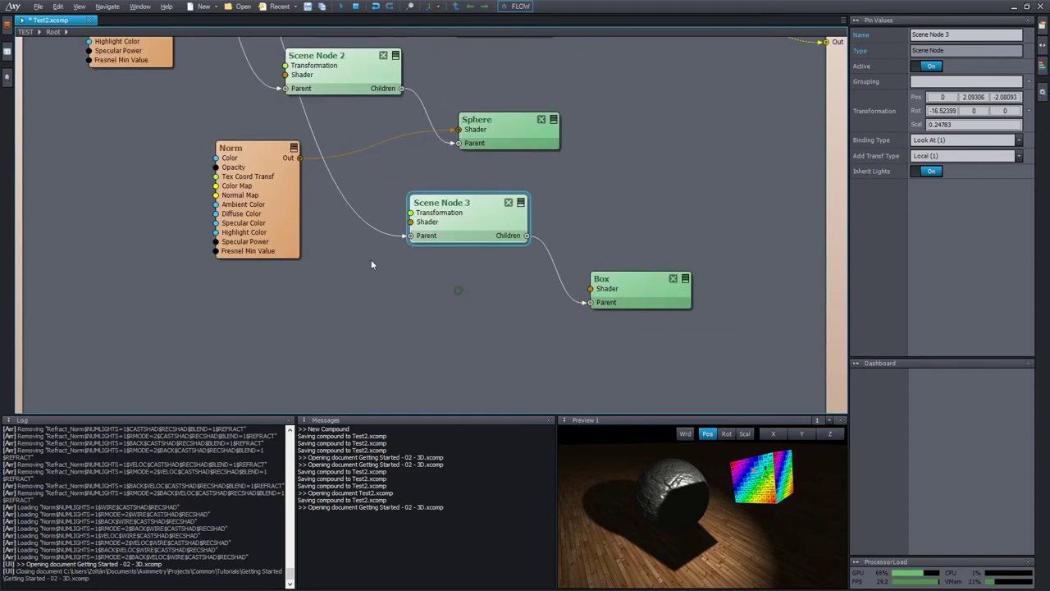
left_click_drag(288, 216, 375, 366, "ctrl")
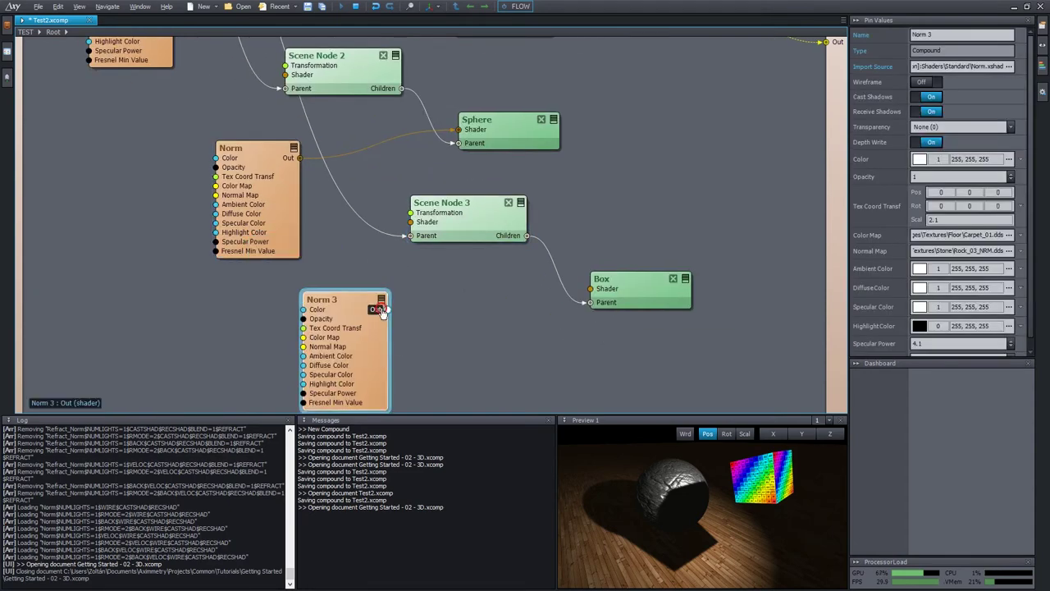
left_click_drag(379, 307, 644, 299)
- Set the Color Map of the box's Norm shader to the Metal_03.dds texture
left_click(1009, 235)
type("metal")
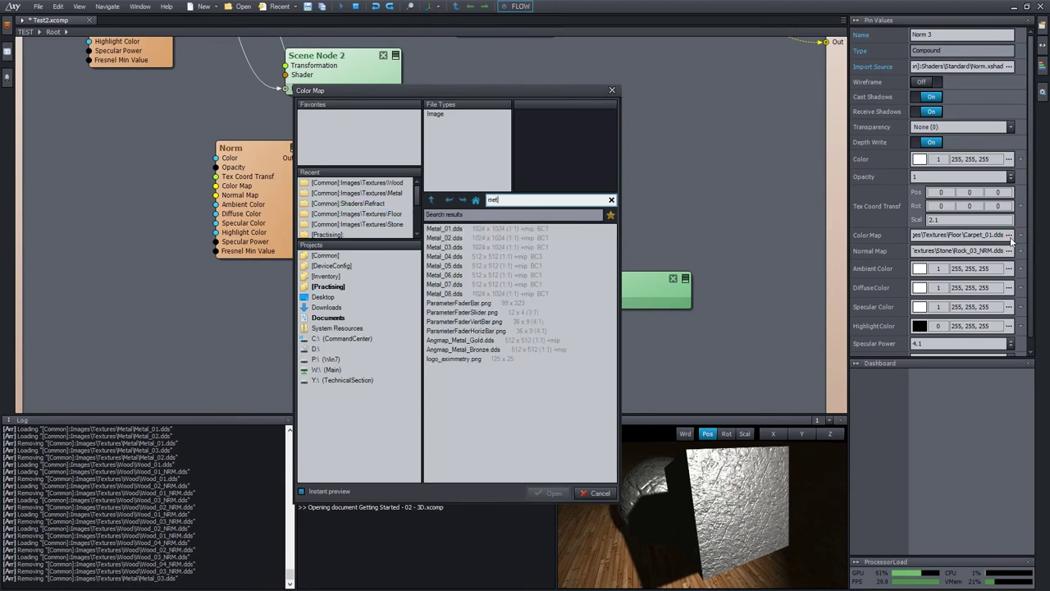
key("Down")
key("Down")
key("Down")
key("Return")
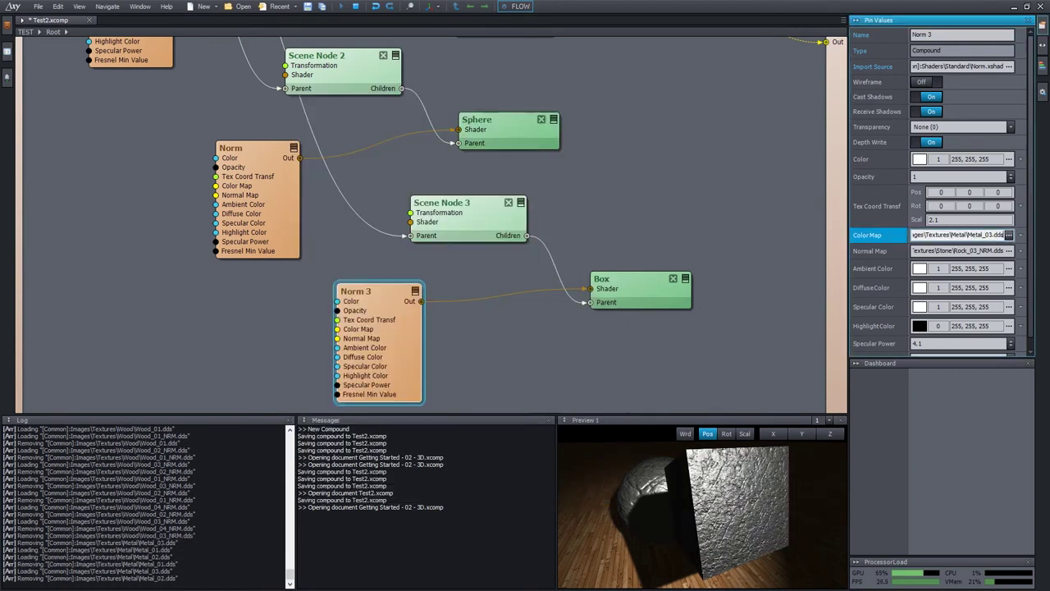
- Set the Normal Map of the box's Norm shader to the Wood_04_NRM.dds texture
left_click(1013, 252)
type("woo")
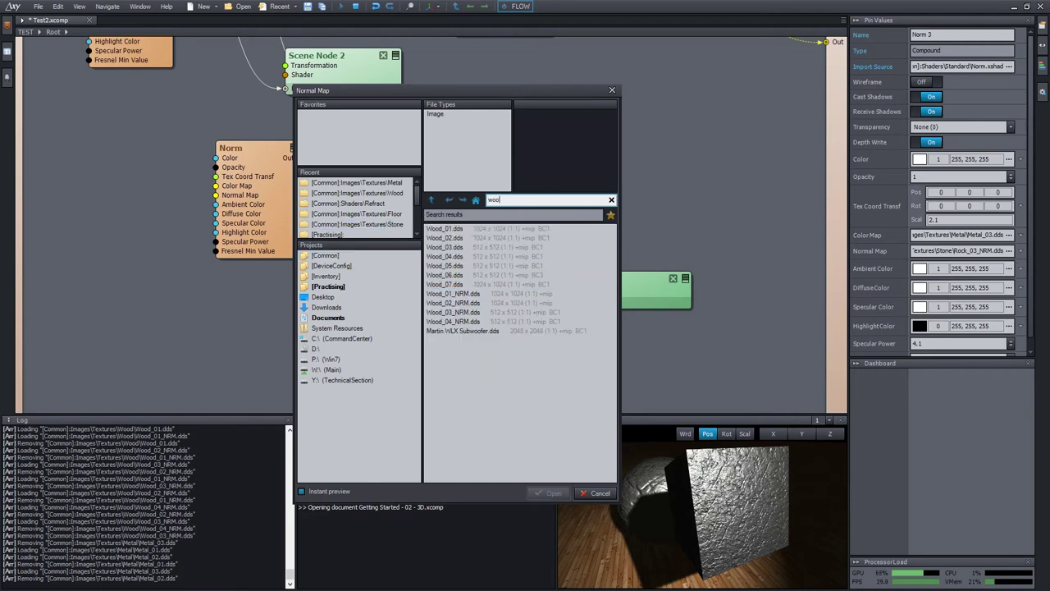
key("Down")
key("Down")
key("Down")
key("Down")
key("Down")
key("Down")
key("Down")
key("Down")
key("Down")
key("Down")
key("Down")
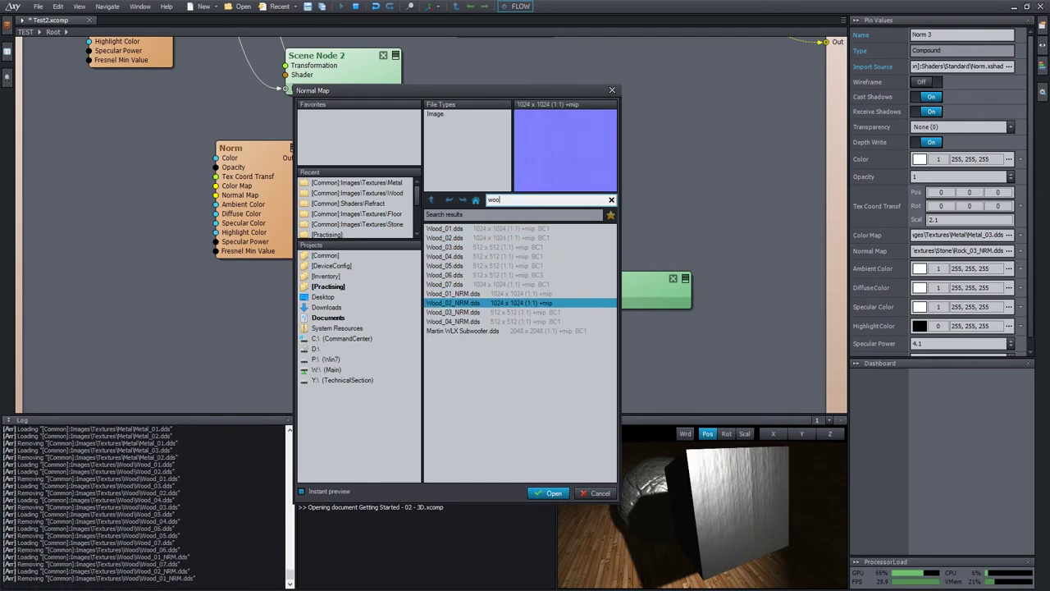
key("Return")
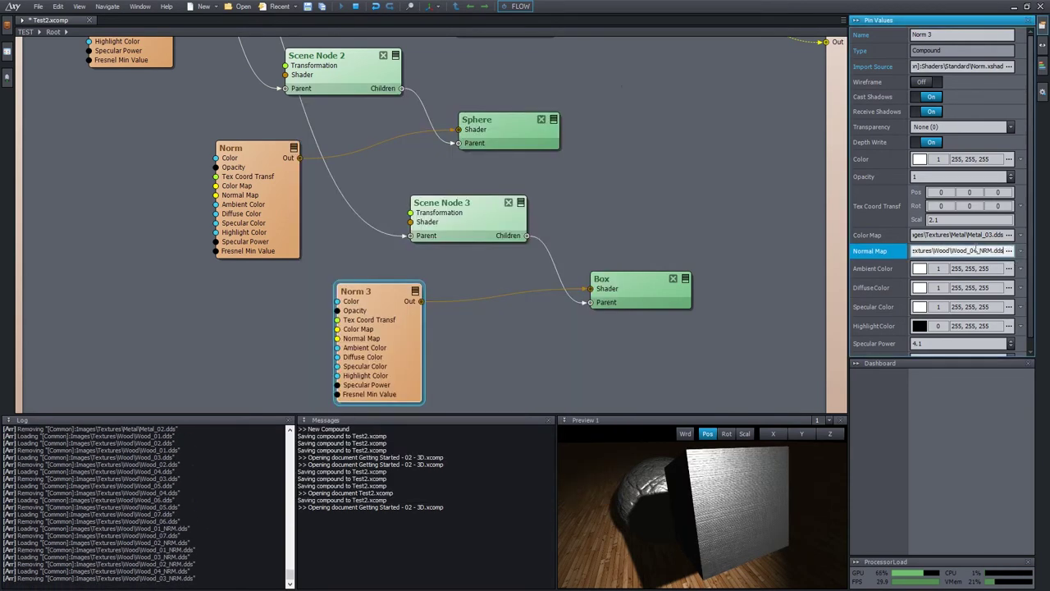
- Set the texture coordinate scale of the box's shader to 1.39 and shift its node slightly closer to the Box
left_click_drag(954, 220, 952, 269)
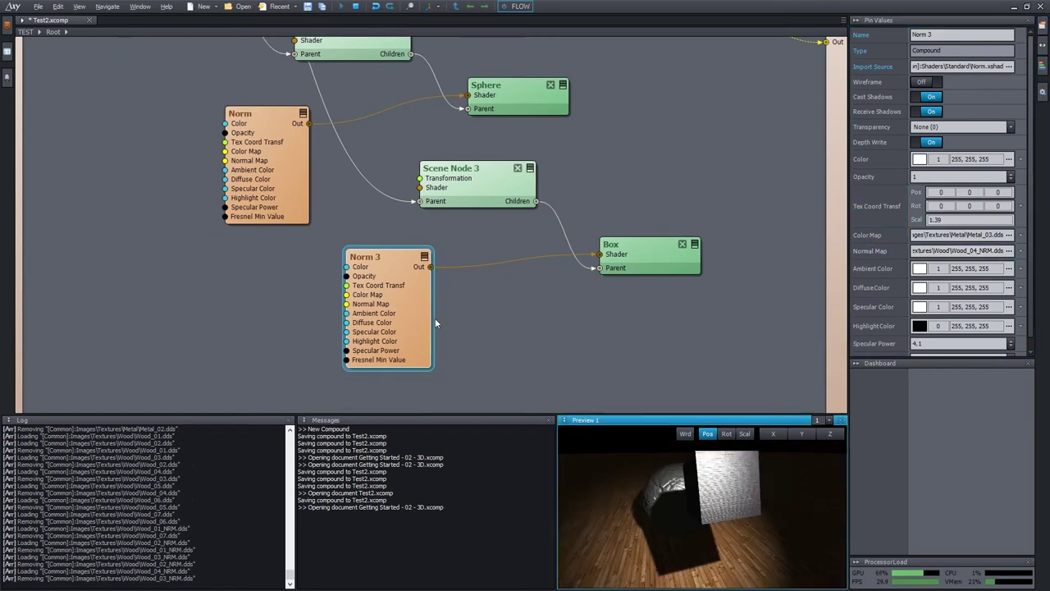
left_click_drag(427, 316, 446, 316)
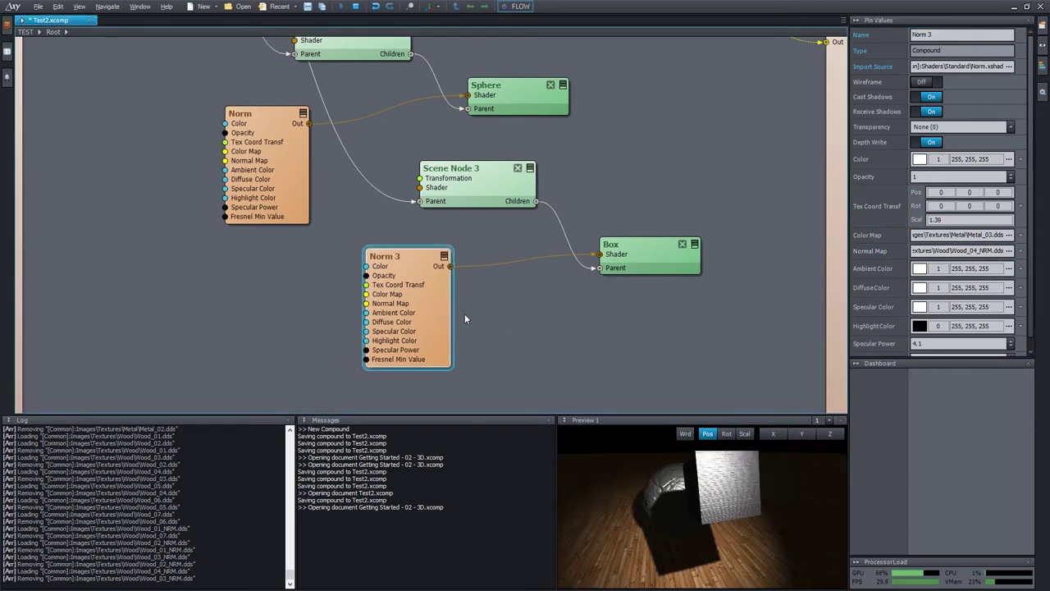
middle_click_drag(468, 311, 513, 292)
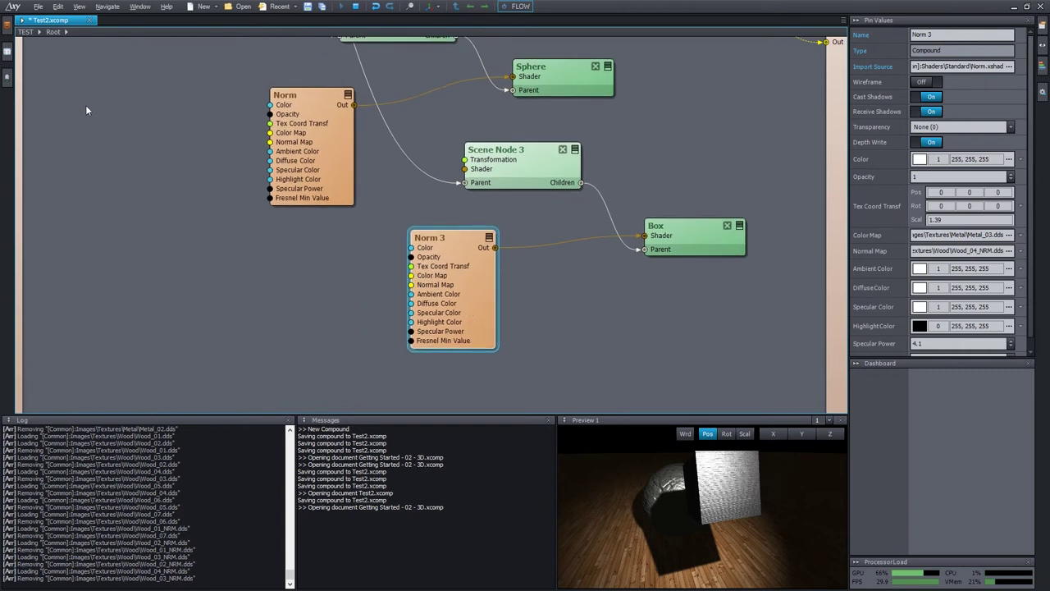
- Change the import source of the box's Norm shader to Norm_Spec.xshad from the common Shaders\Standard folder
right_click(481, 281)
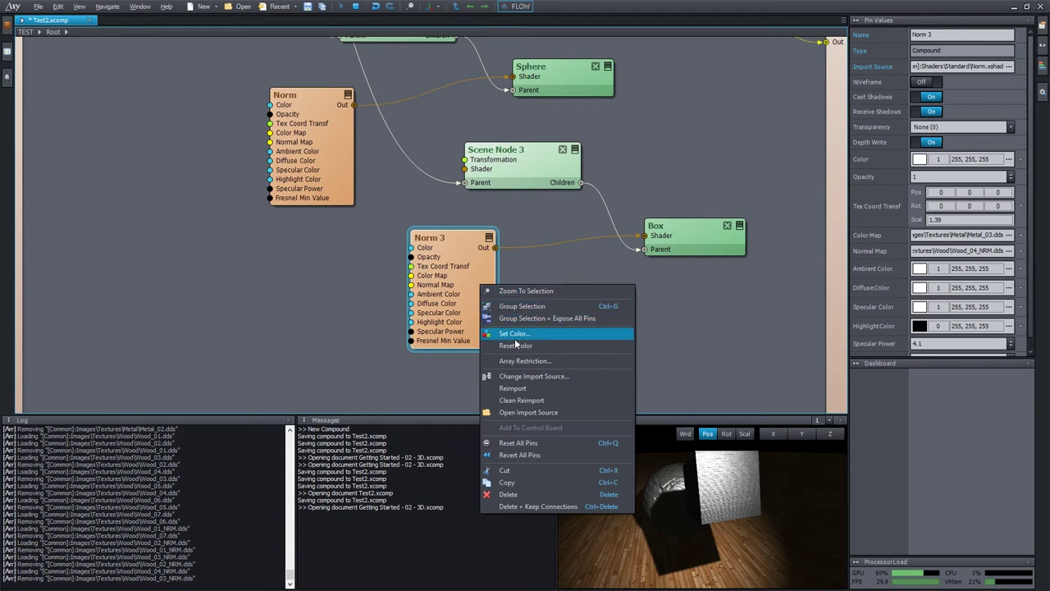
left_click(535, 375)
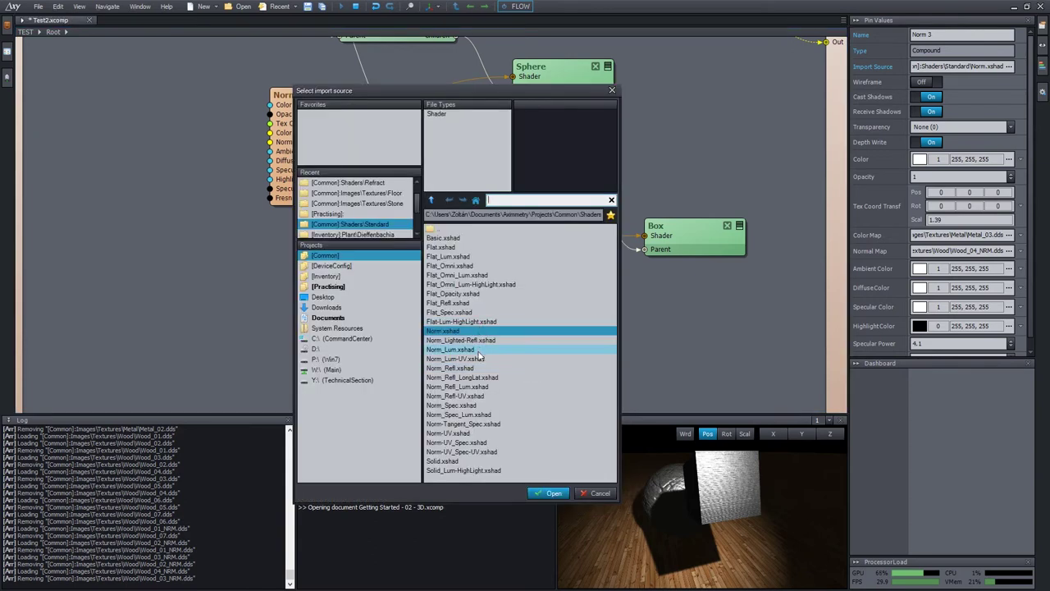
left_click(472, 407)
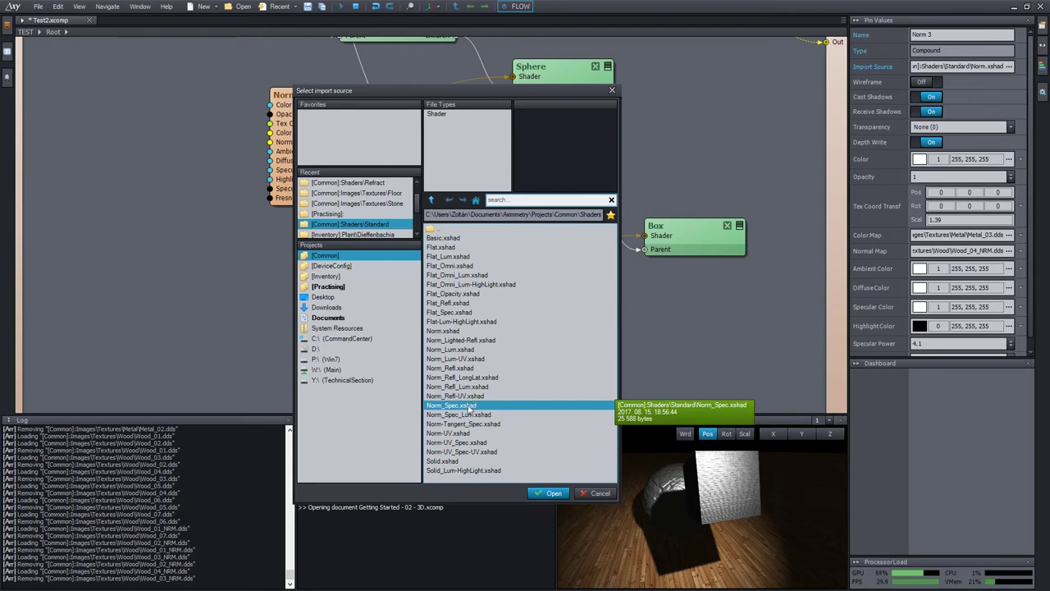
double_click(470, 408)
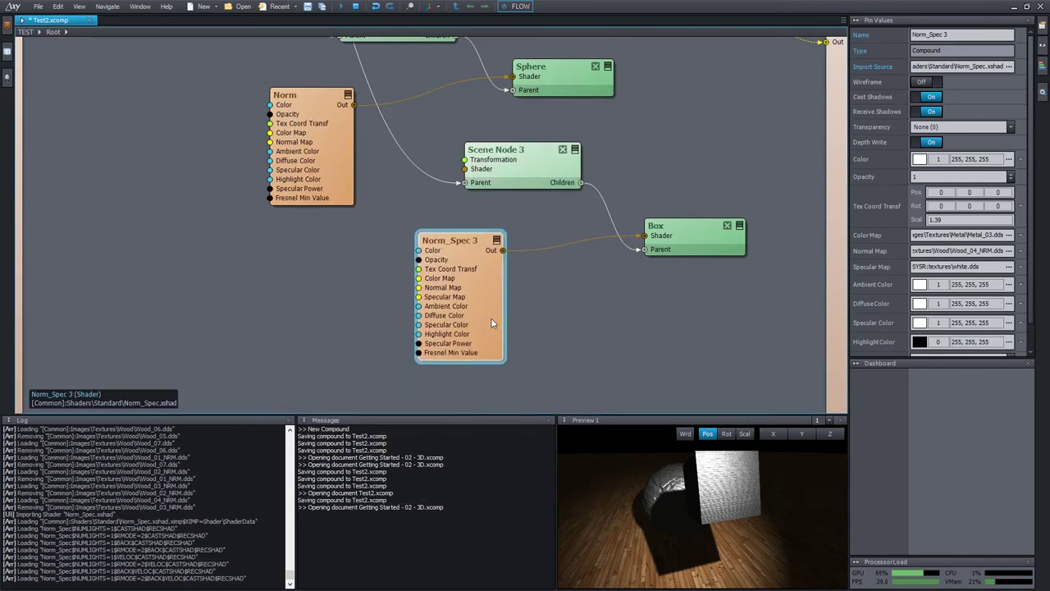
- Set the Specular Map of the box's Norm_Spec shader to RandomColors.dds from the common Tutorials\Getting Started folder
left_click(1008, 267)
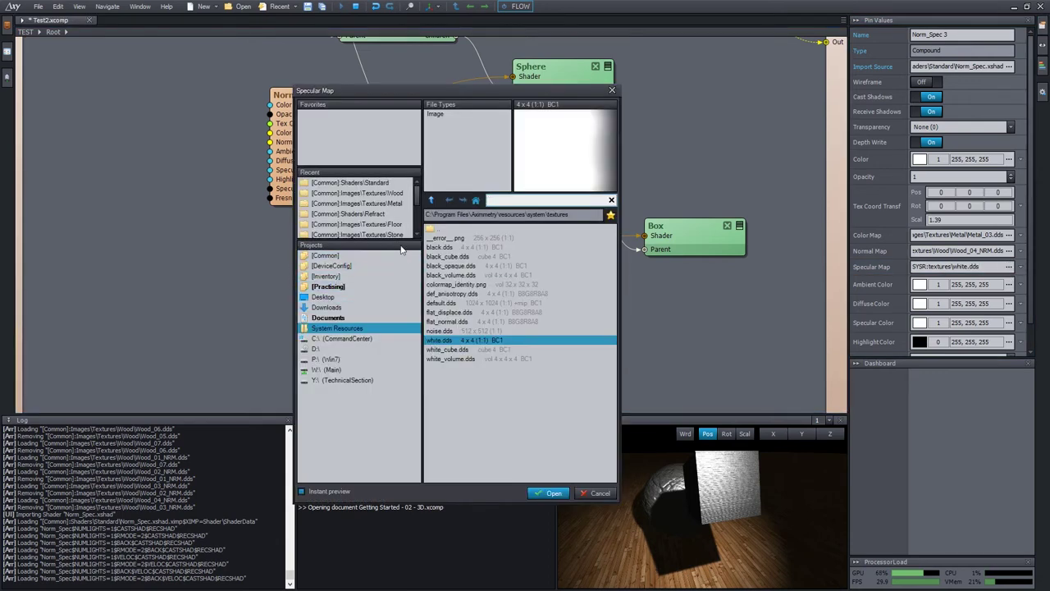
left_click(327, 255)
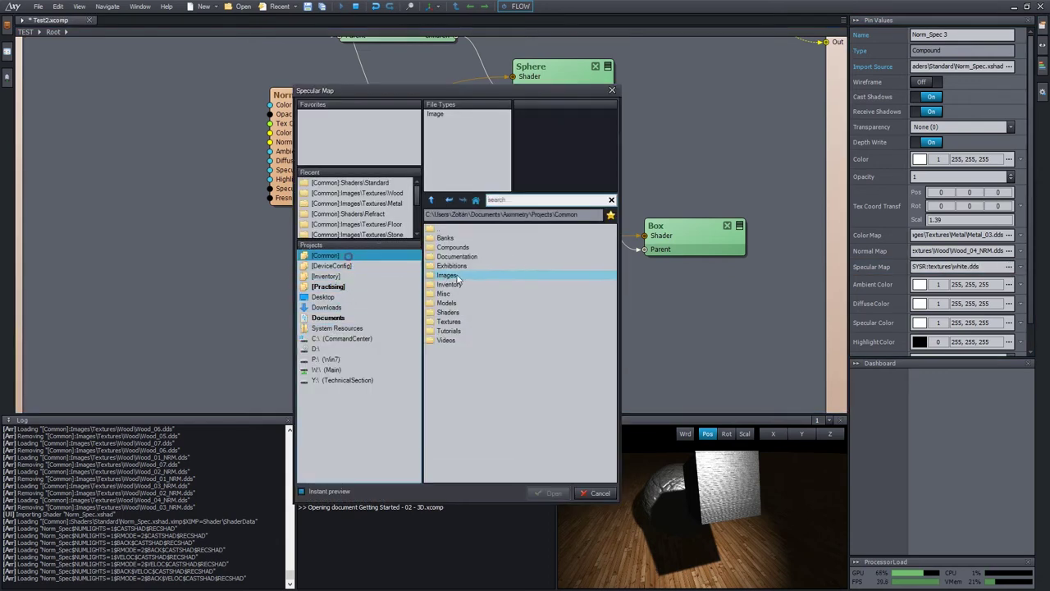
left_click(464, 331)
double_click(464, 331)
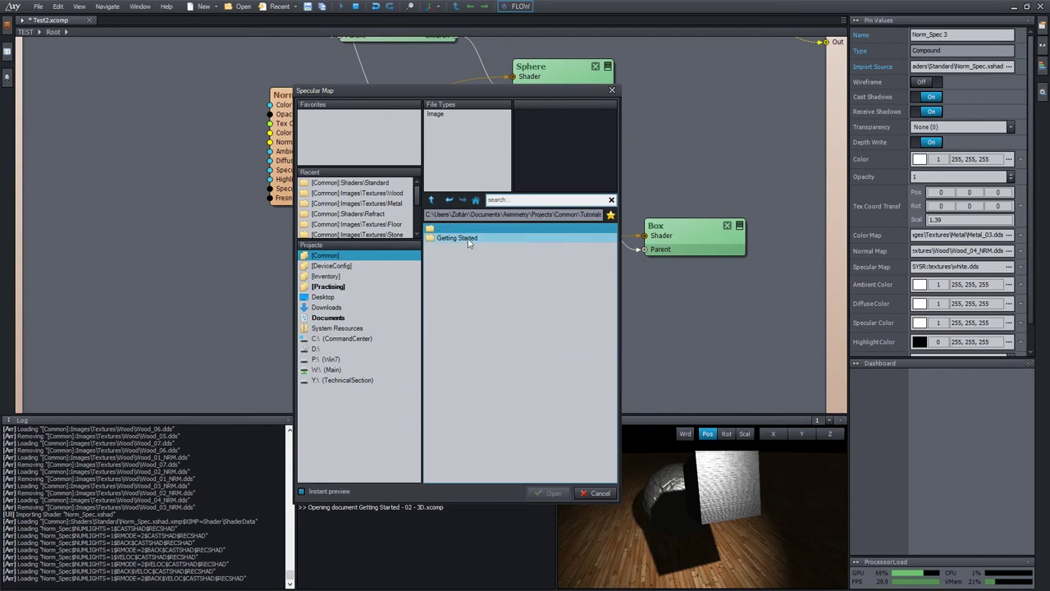
double_click(467, 237)
double_click(452, 239)
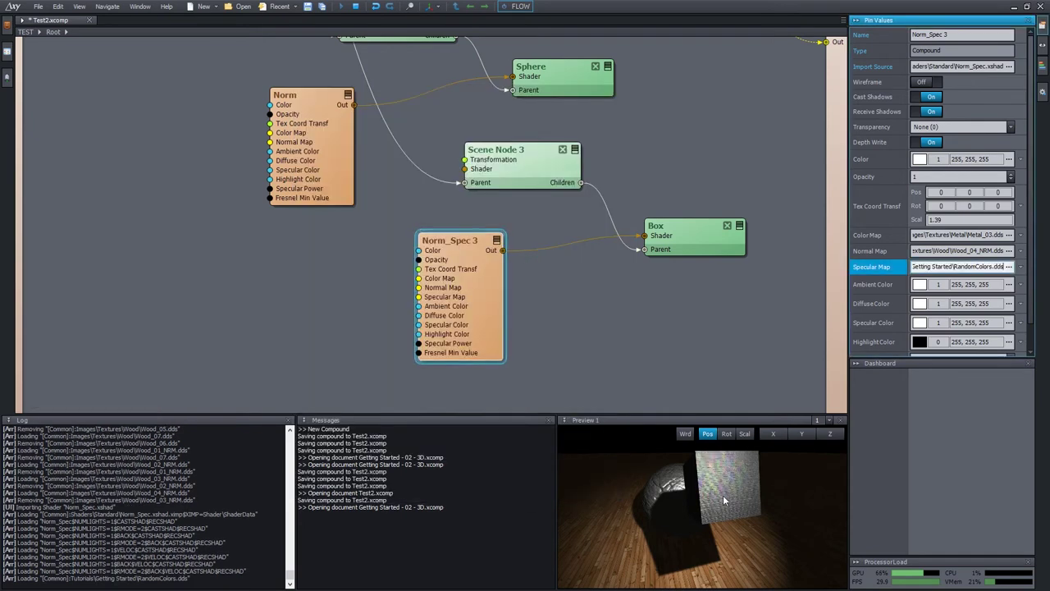
- Orbit around the box in the enlarged preview to examine its specular highlights from different angles
double_click(726, 491)
middle_click_drag(657, 375, 287, 375)
left_click_drag(288, 375, 754, 368)
double_click(755, 370)
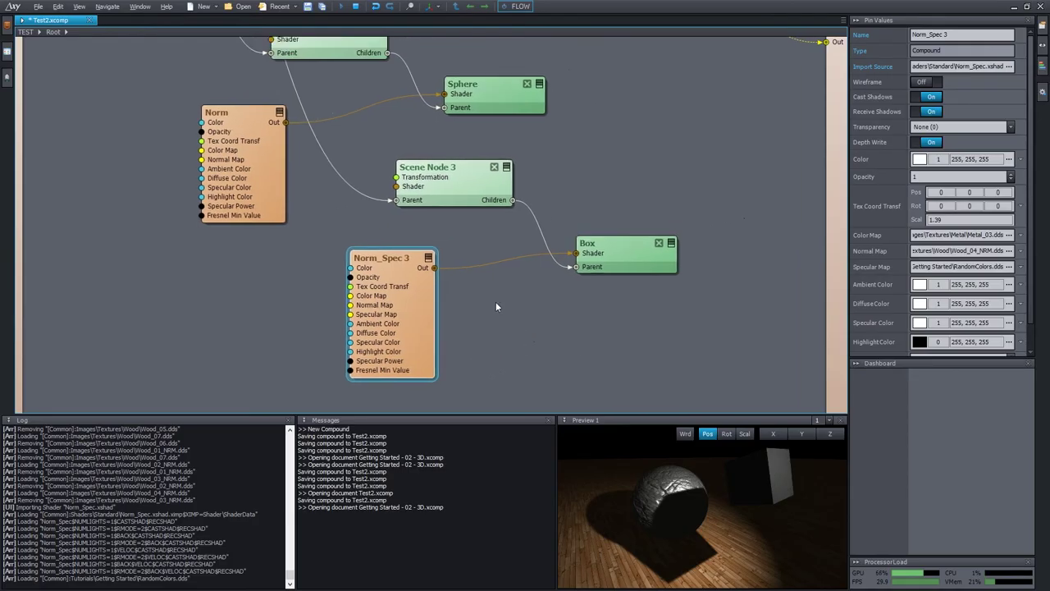
- Spread out the node layout by moving the sphere's Norm shader up and the box's Norm_Spec shader down
left_click_drag(267, 182, 246, 167)
left_click_drag(383, 260, 382, 285)
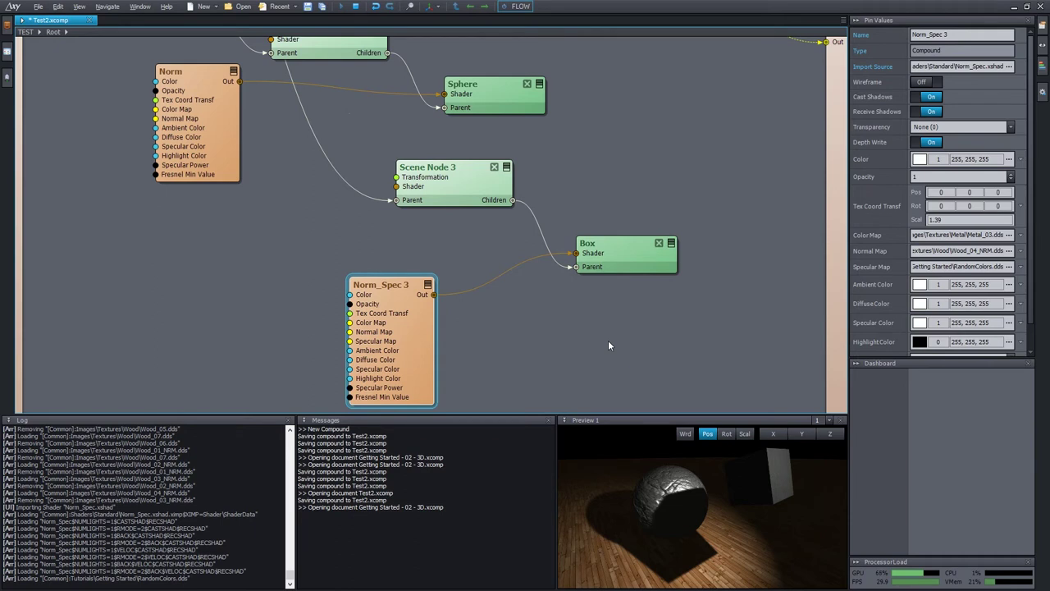
middle_click_drag(505, 324, 615, 331)
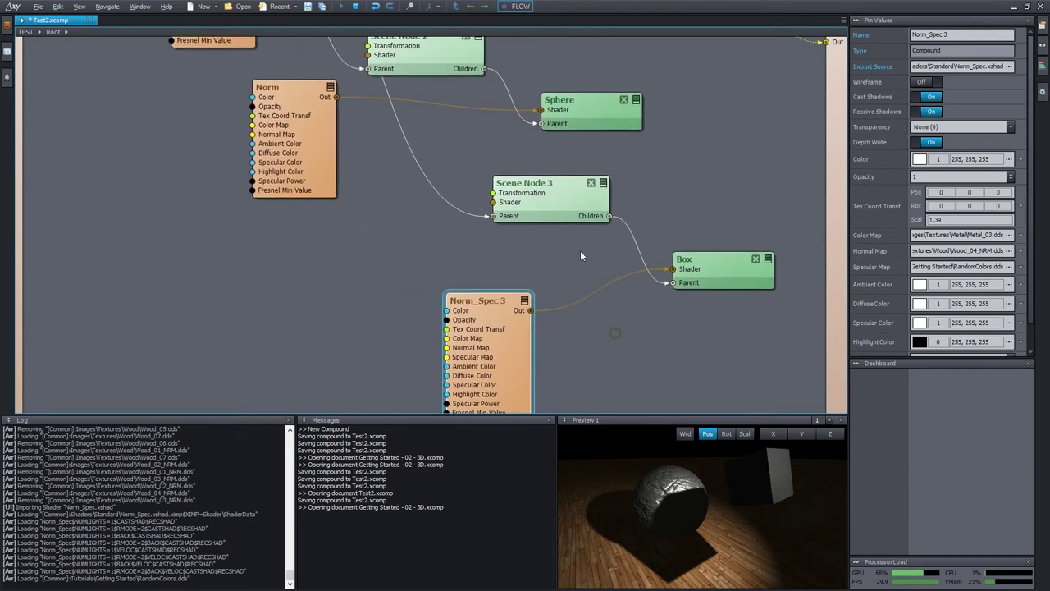
left_click(558, 200)
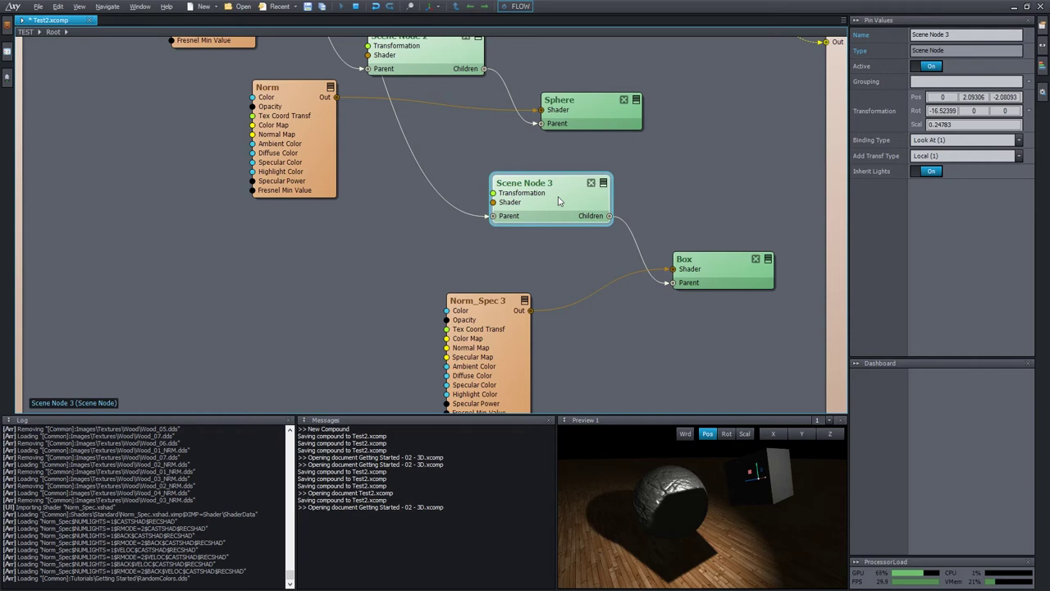
left_click_drag(487, 300, 488, 315)
middle_click_drag(556, 240, 595, 234)
- Try rotating Scene Node 3 through the Y rotation of its Transformation, and undo the rotation
left_click(608, 197)
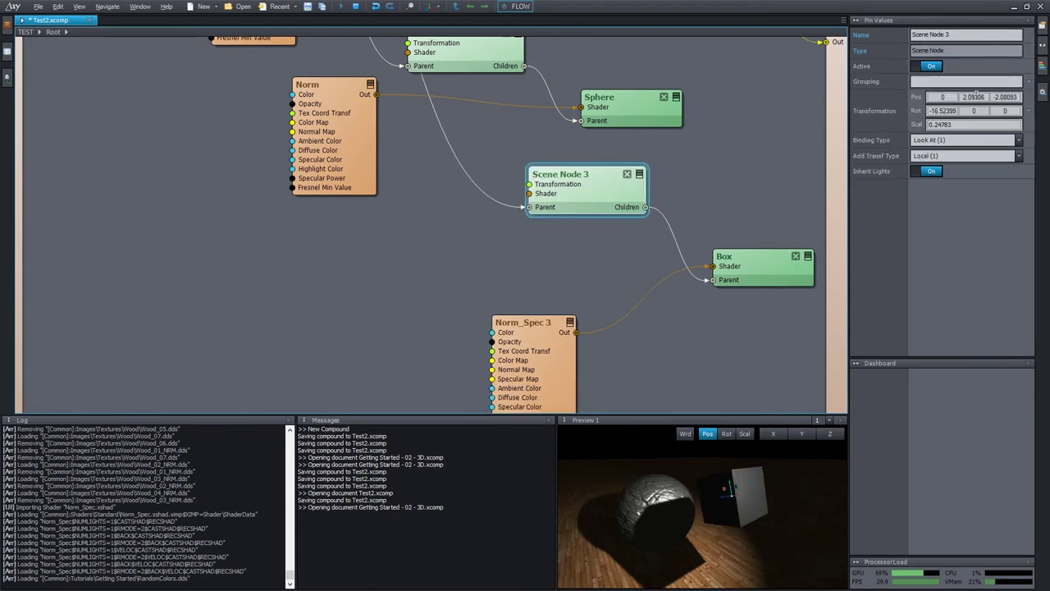
left_click(976, 96)
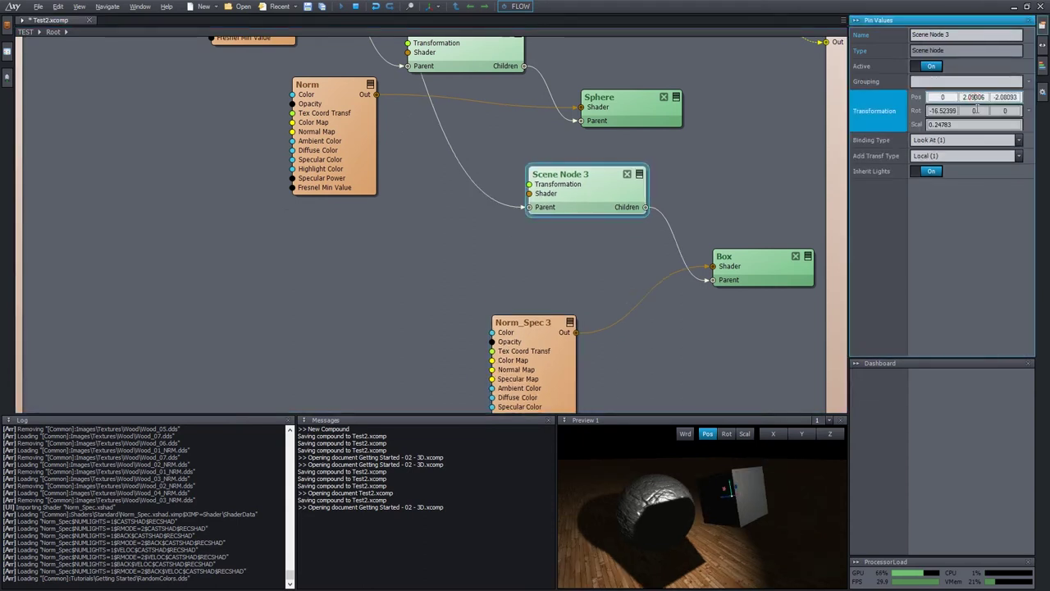
left_click(975, 110)
left_click_drag(975, 110, 994, 168)
key("ctrl+z")
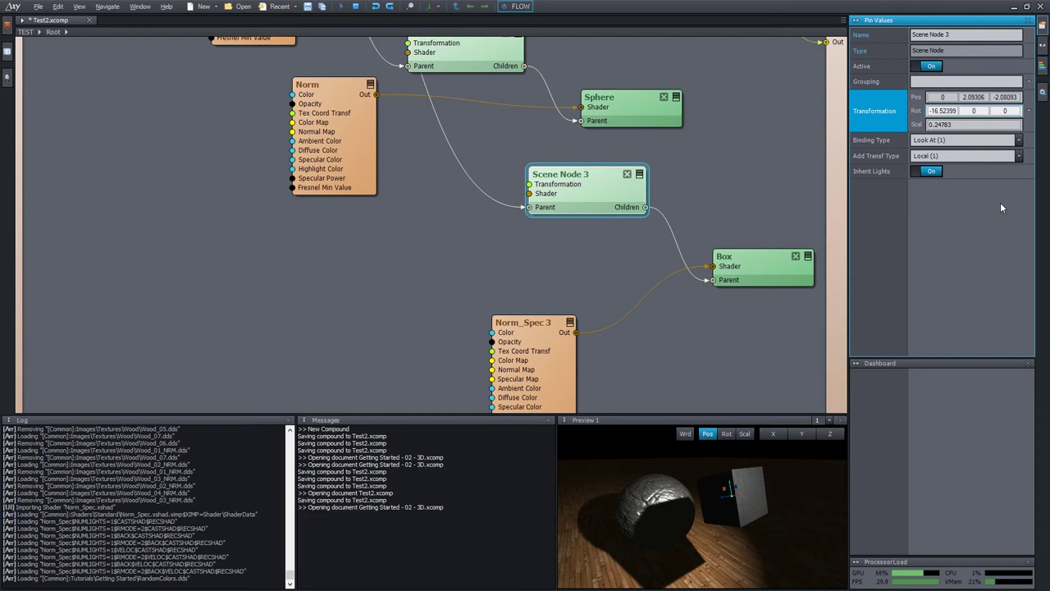
- Reposition Scene Node 3 in the flow layout and expand it to show all of its pins
left_click_drag(590, 174, 503, 160)
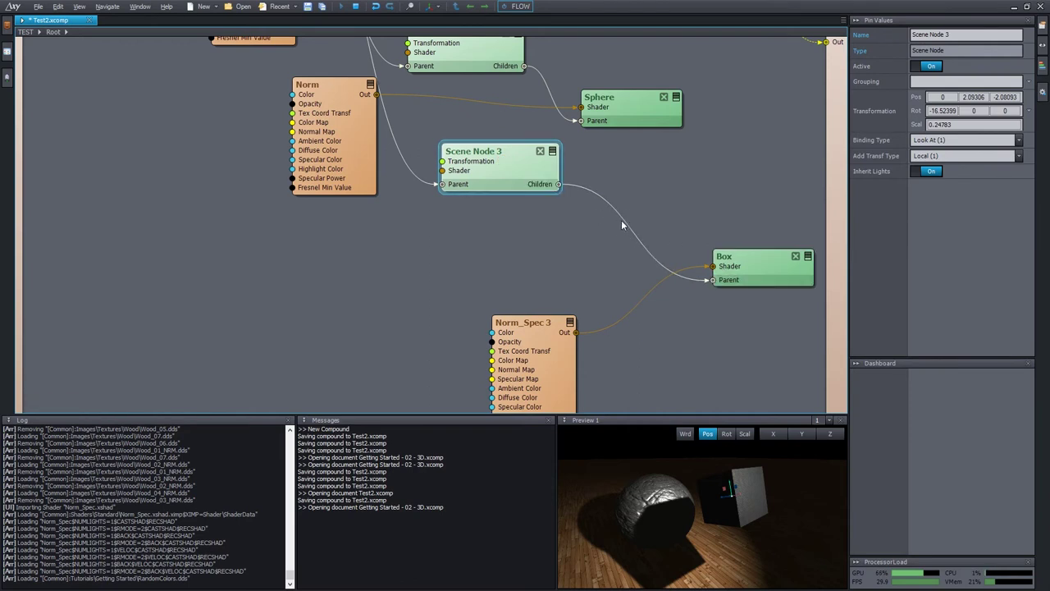
left_click_drag(534, 172, 567, 173)
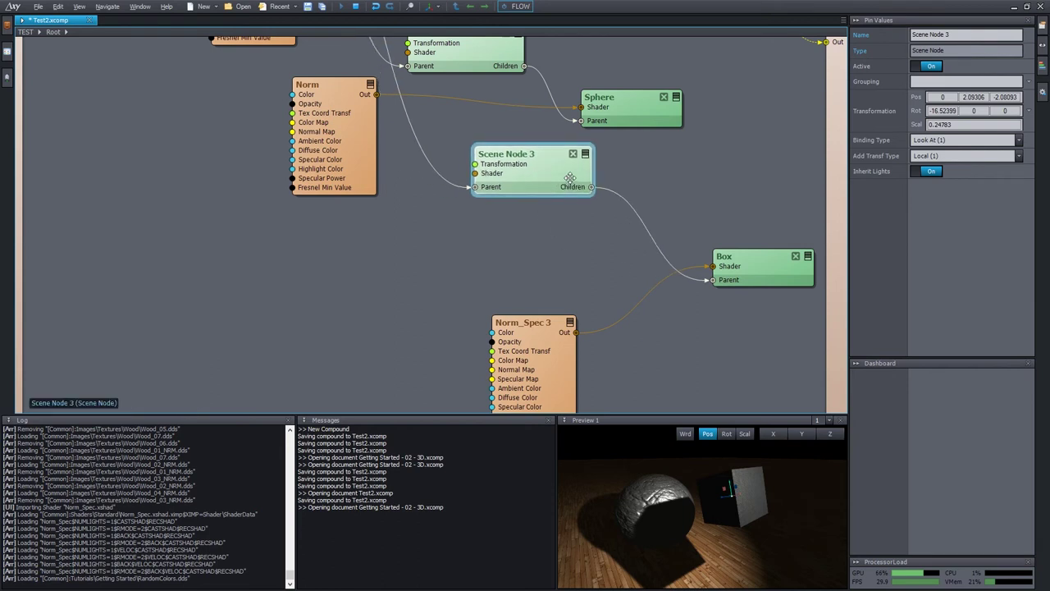
mouse_move(602, 257)
middle_mouse_down()
mouse_move(629, 257)
mouse_move(653, 230)
middle_mouse_up()
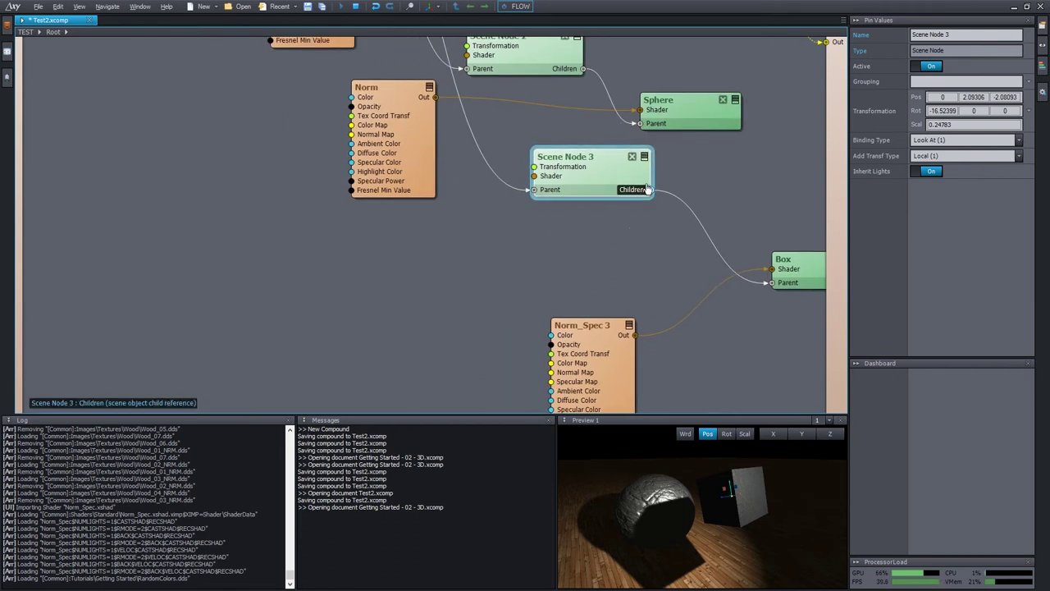
left_click_drag(624, 177, 633, 186)
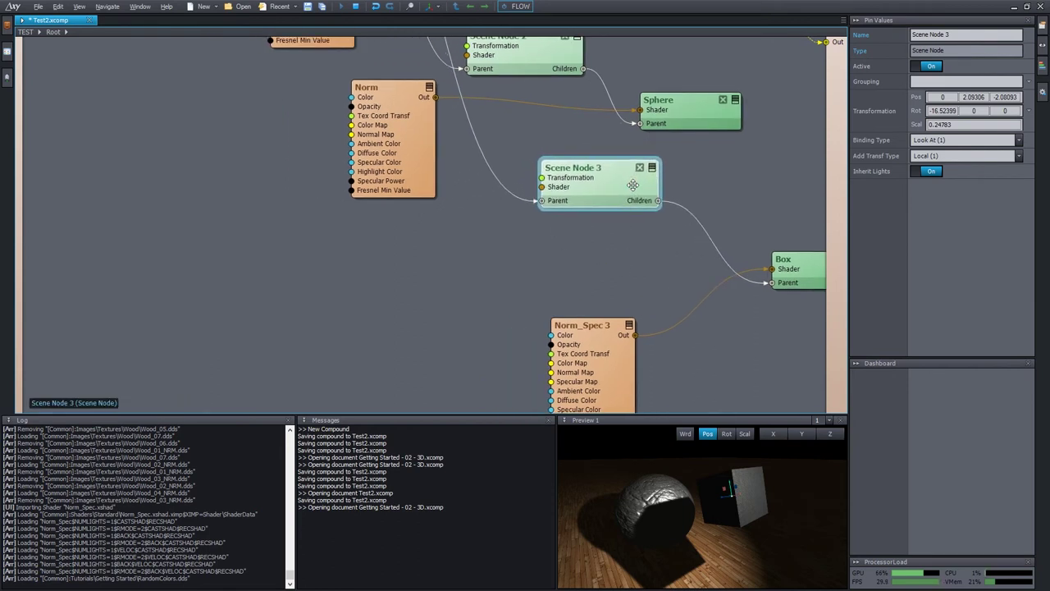
mouse_move(634, 188)
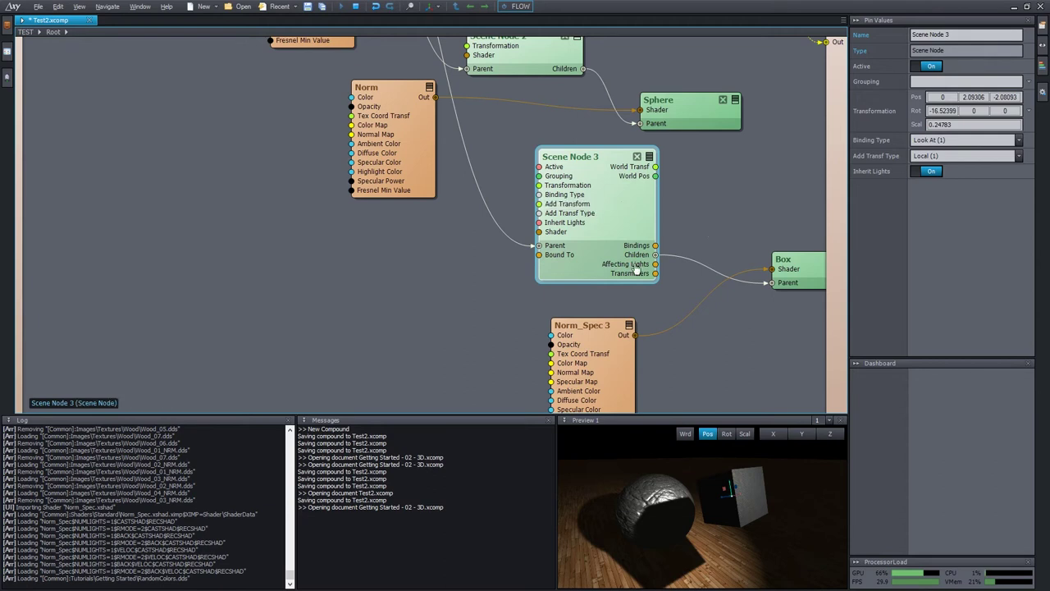
mouse_move(621, 218)
left_mouse_down()
mouse_move(633, 209)
mouse_move(625, 214)
left_mouse_up()
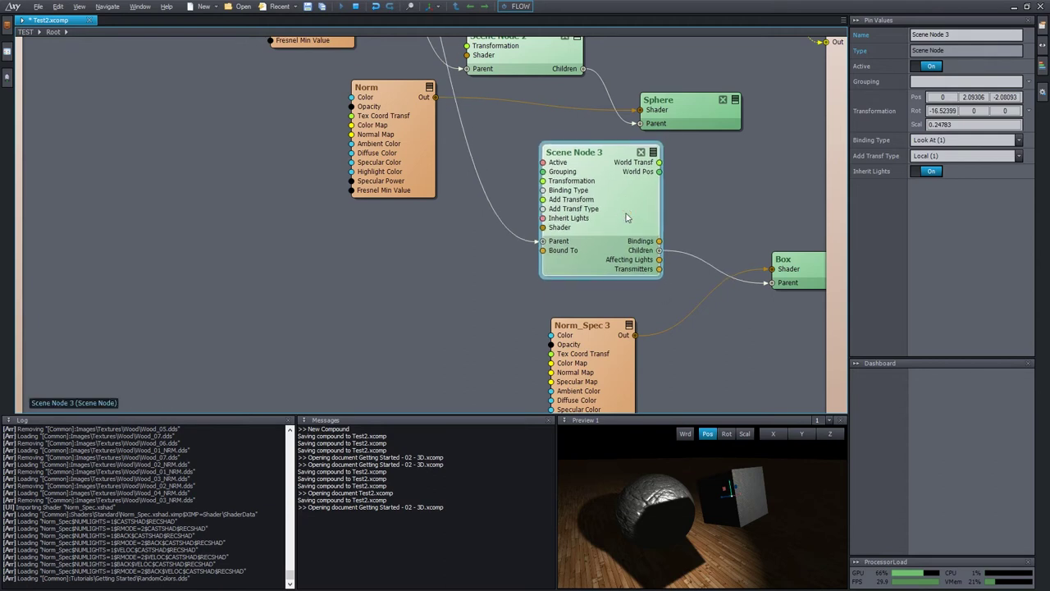
- Insert a Rotation Y module beside Scene Node 3 and connect its output to the node's Add Transform pin
left_click(364, 256)
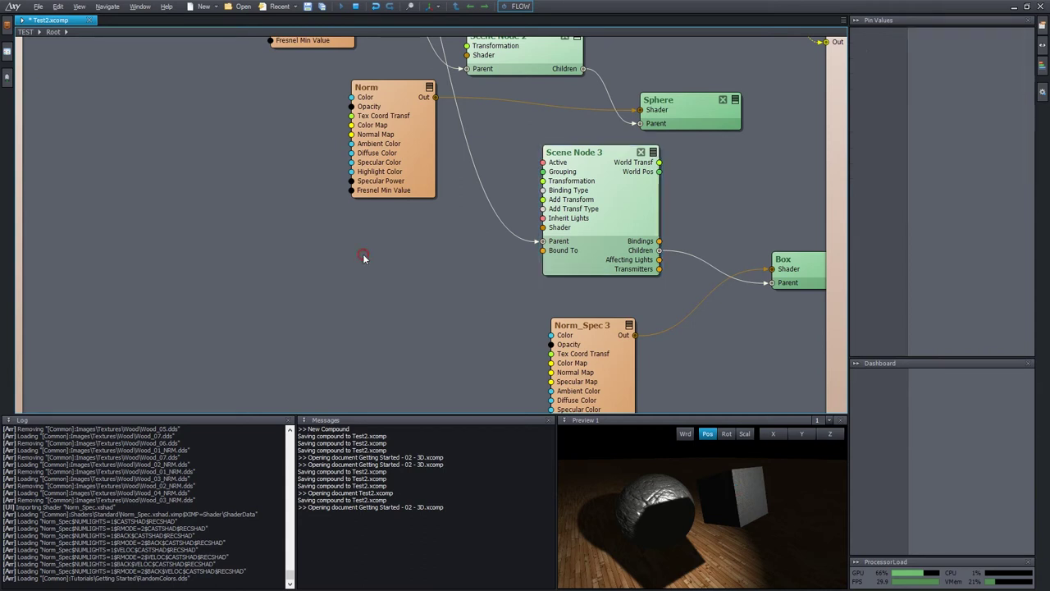
double_click(364, 259)
type("y")
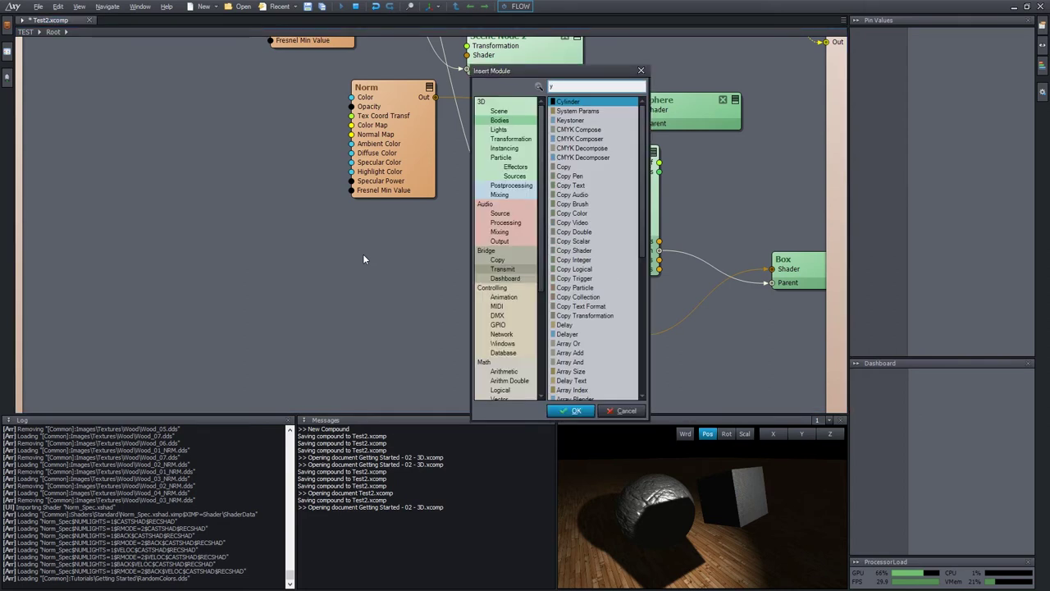
type(" rota")
key("Return")
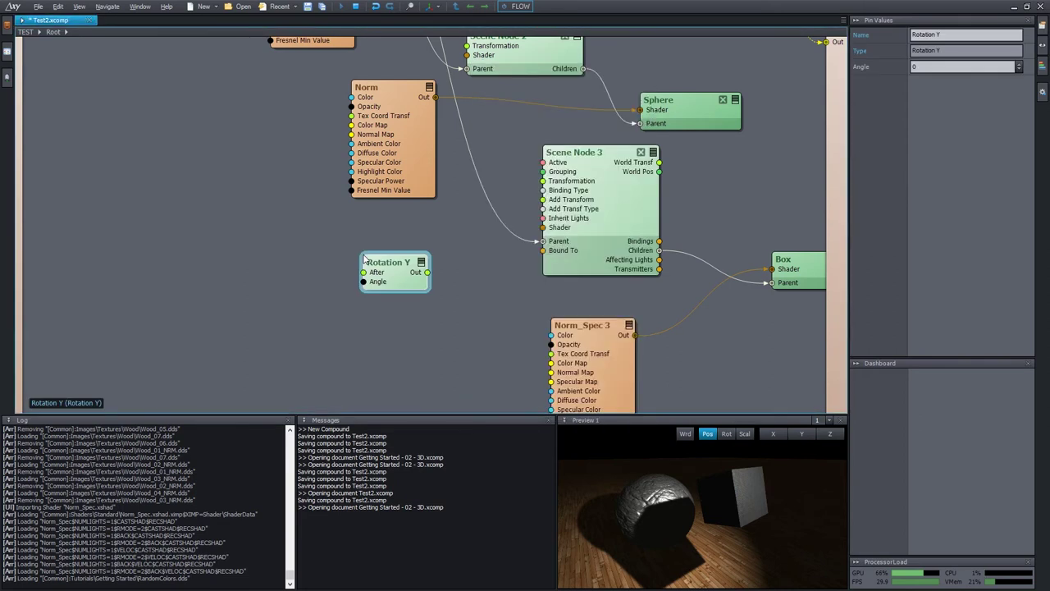
mouse_move(399, 270)
left_mouse_down()
mouse_move(503, 231)
mouse_move(542, 199)
mouse_move(417, 260)
left_mouse_up()
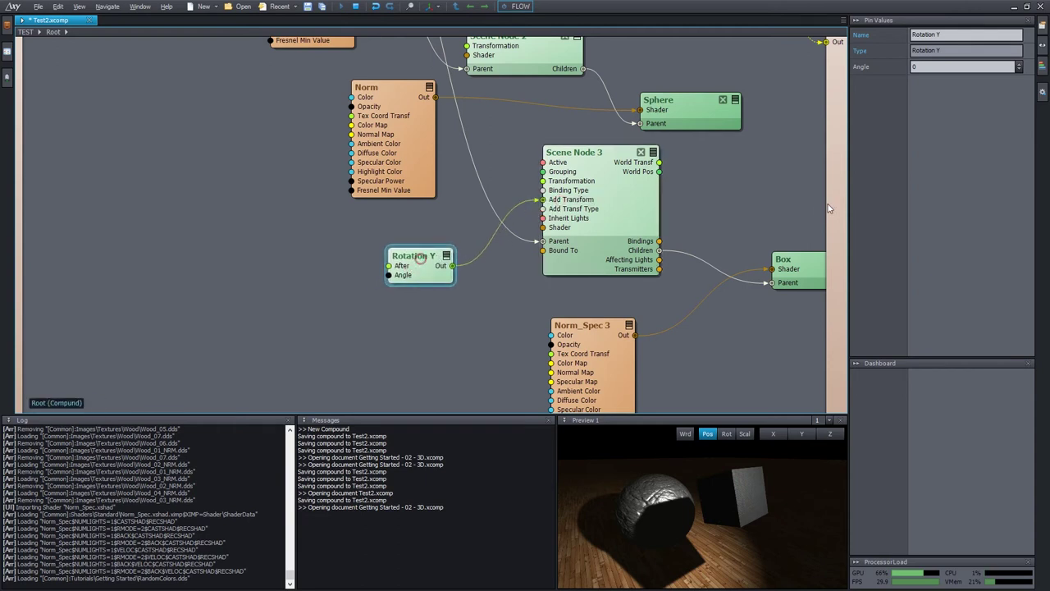
- Try different Angle values such as 46 on the Rotation Y module to turn the box
left_click(942, 68)
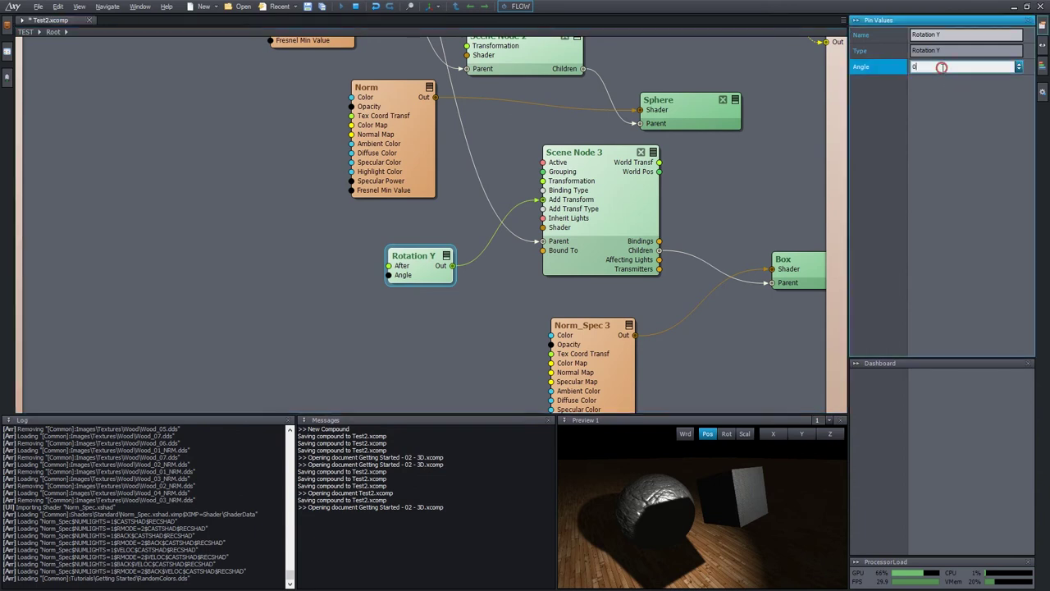
type("-76")
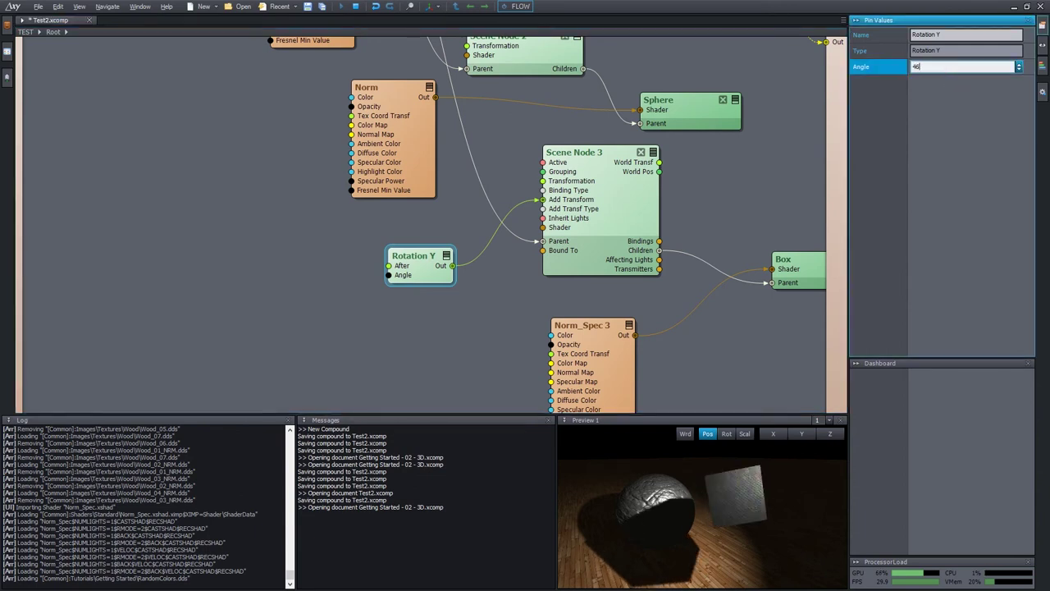
mouse_move(943, 68)
left_mouse_down()
mouse_move(943, 51)
mouse_move(943, 64)
left_mouse_up()
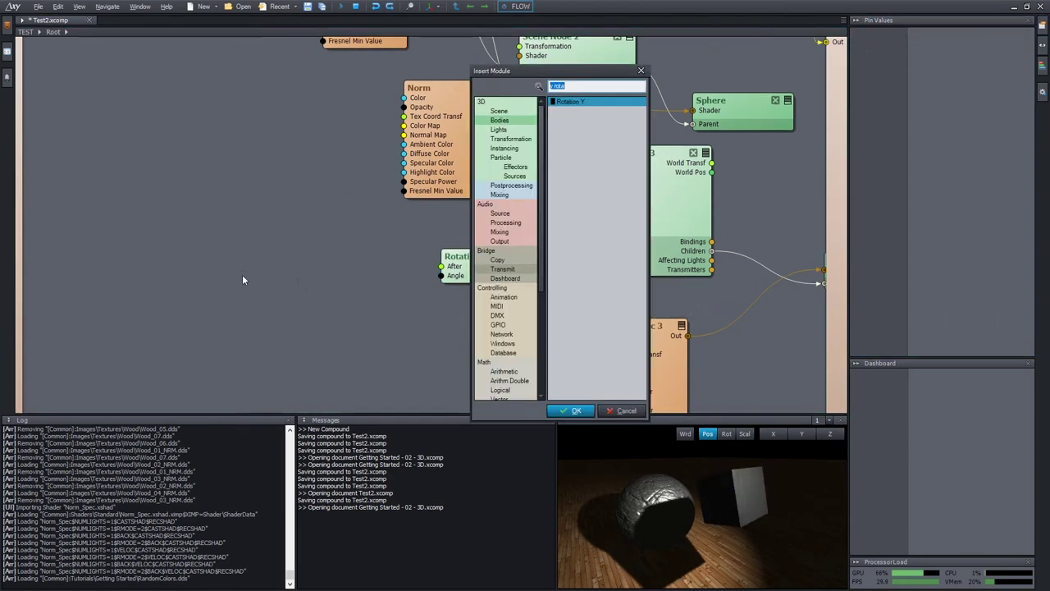
- Insert an LFO module, connect its output to the Angle pin of Rotation Y, and check the box in the enlarged preview
key("BackSpace")
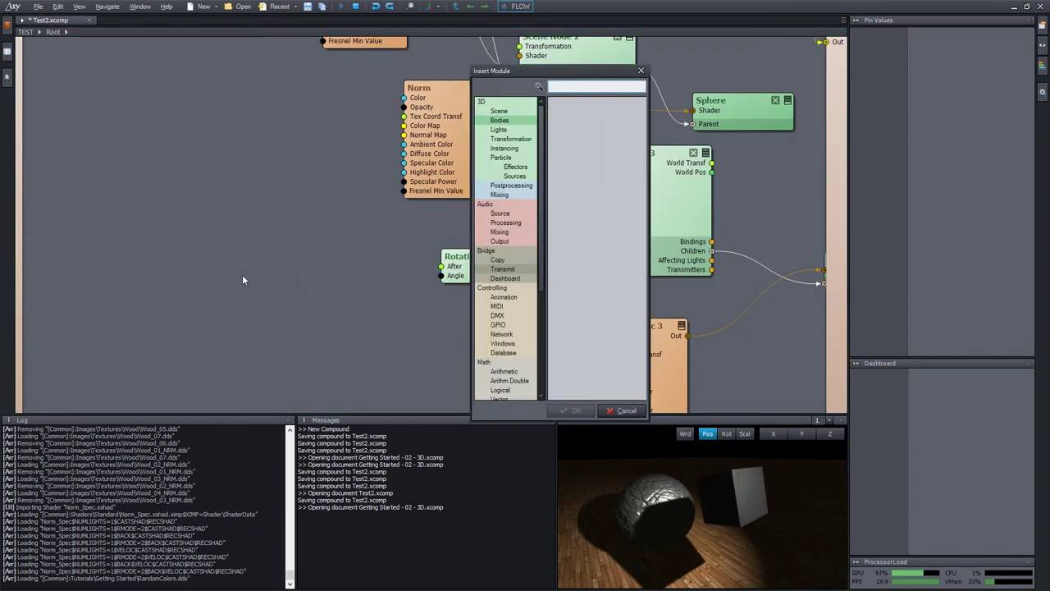
type("lfo")
key("Return")
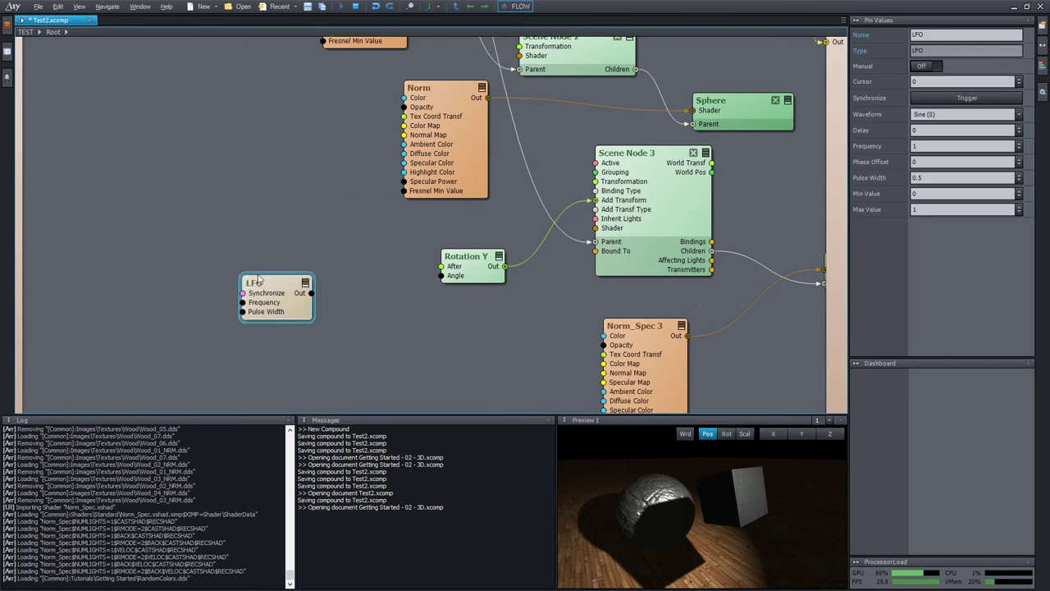
mouse_move(311, 293)
left_mouse_down()
mouse_move(452, 276)
mouse_move(323, 282)
left_mouse_up()
mouse_move(369, 289)
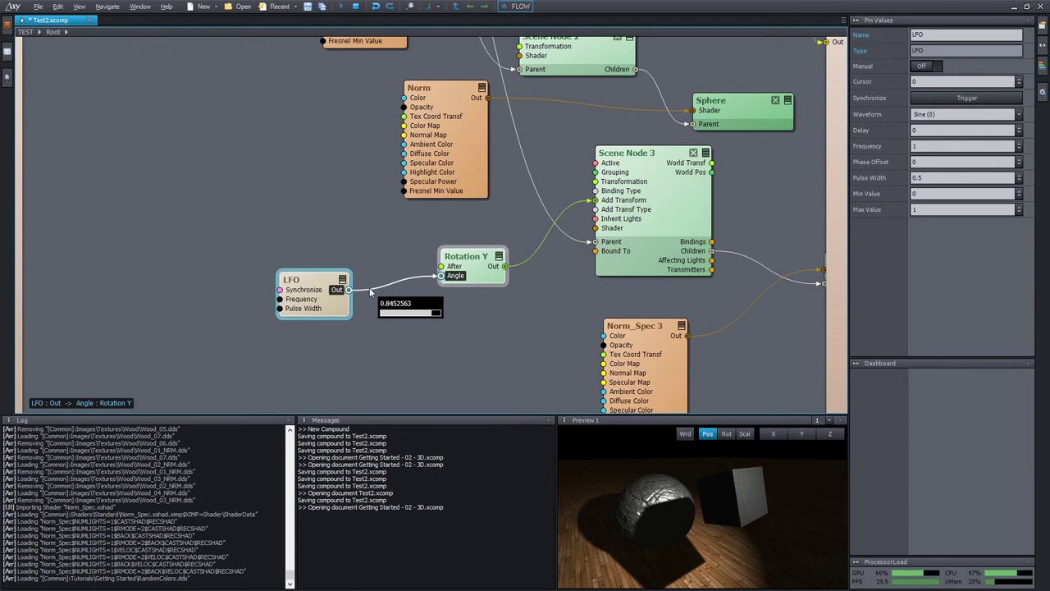
double_click(644, 467)
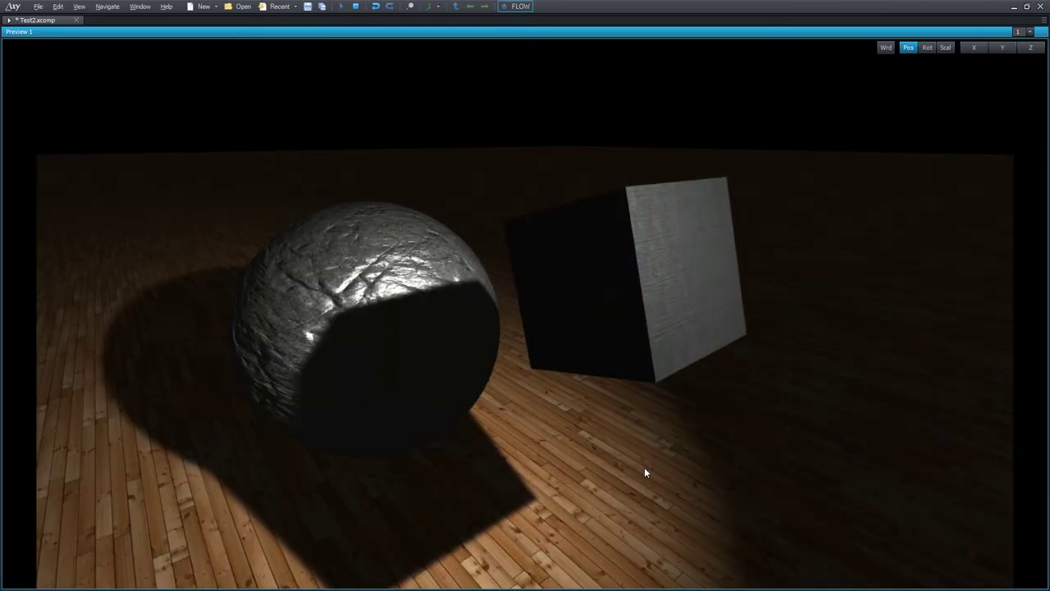
double_click(700, 466)
- Set the LFO's Max Value to 76
left_click(944, 209)
type("5")
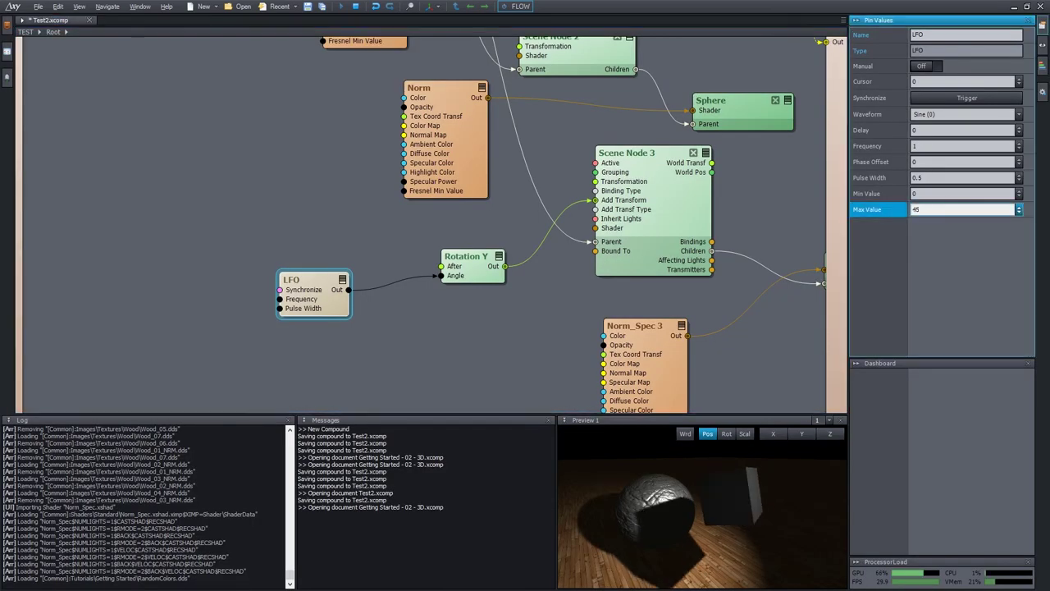
type("18")
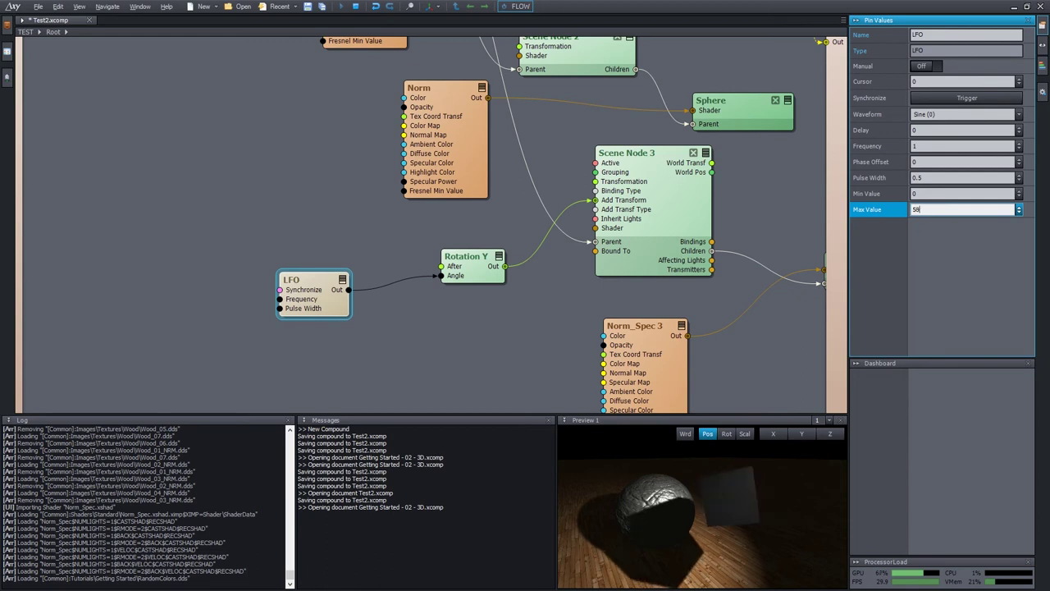
key("BackSpace")
key("BackSpace")
type("76")
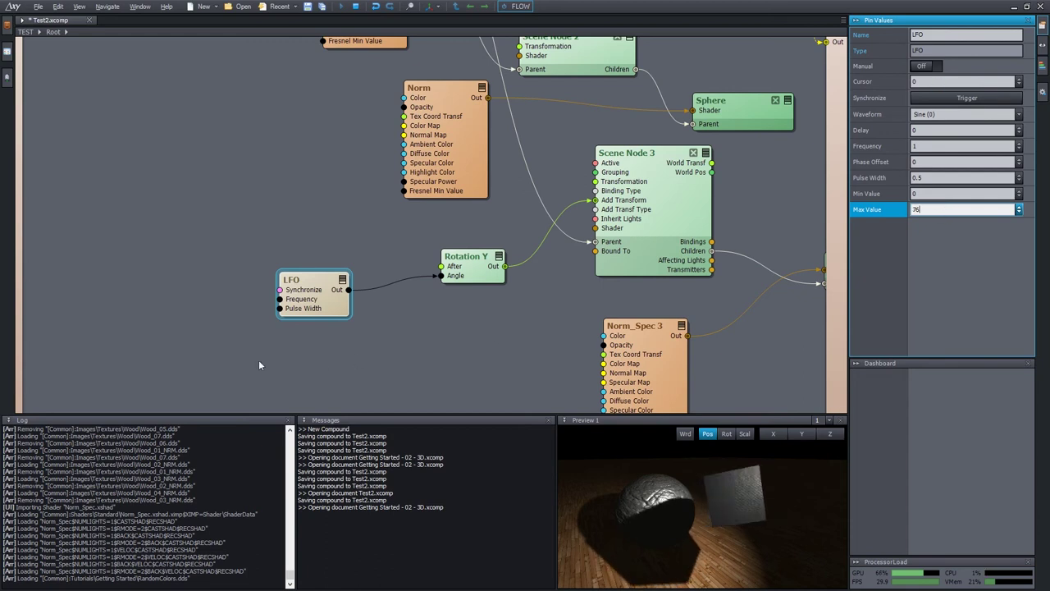
- Change the LFO's Waveform to Linear (7)
left_click(341, 312)
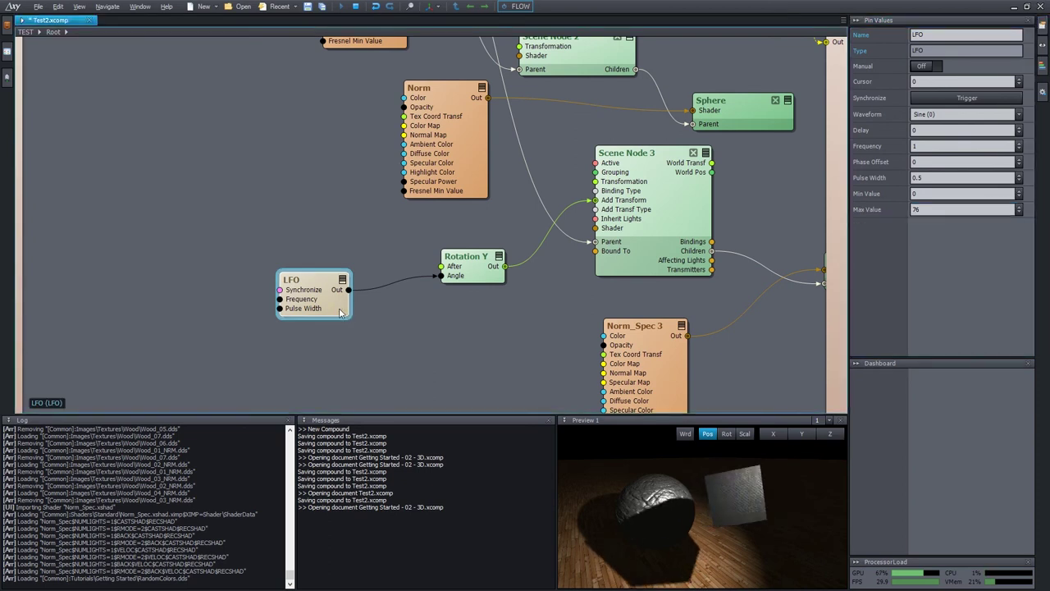
left_click(950, 114)
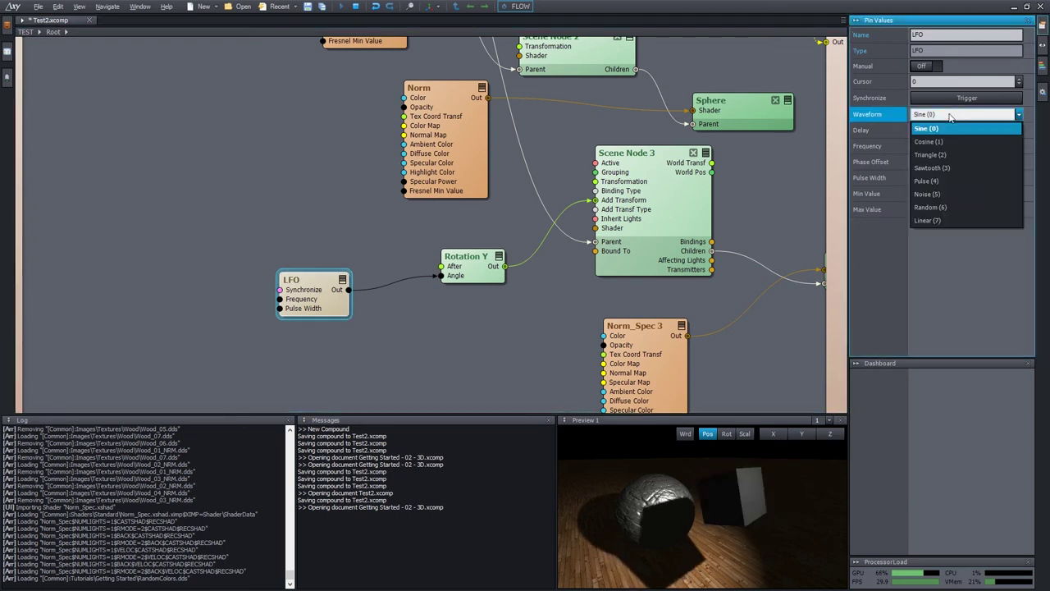
left_click(949, 219)
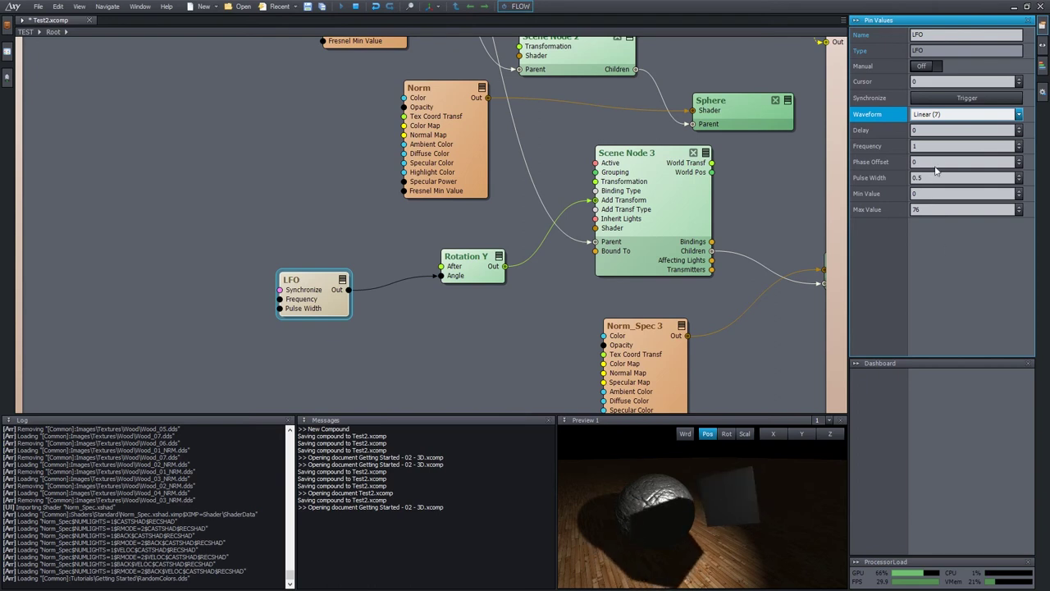
- Set the LFO's Frequency to 0.48 and check the box's rotation in the enlarged preview
left_click(915, 146)
type("0.8")
type("4")
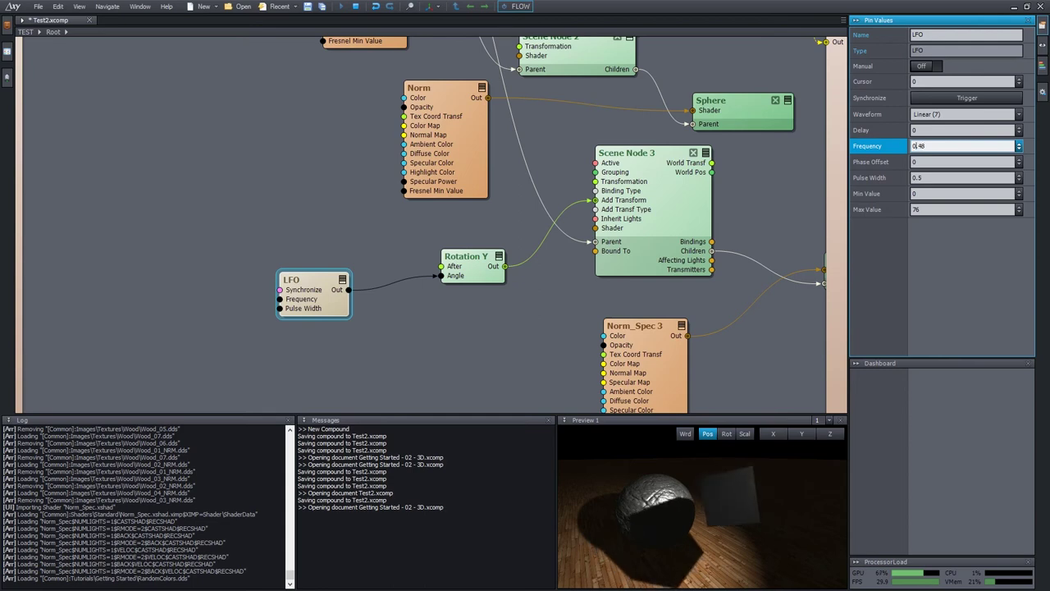
left_click(944, 234)
double_click(742, 507)
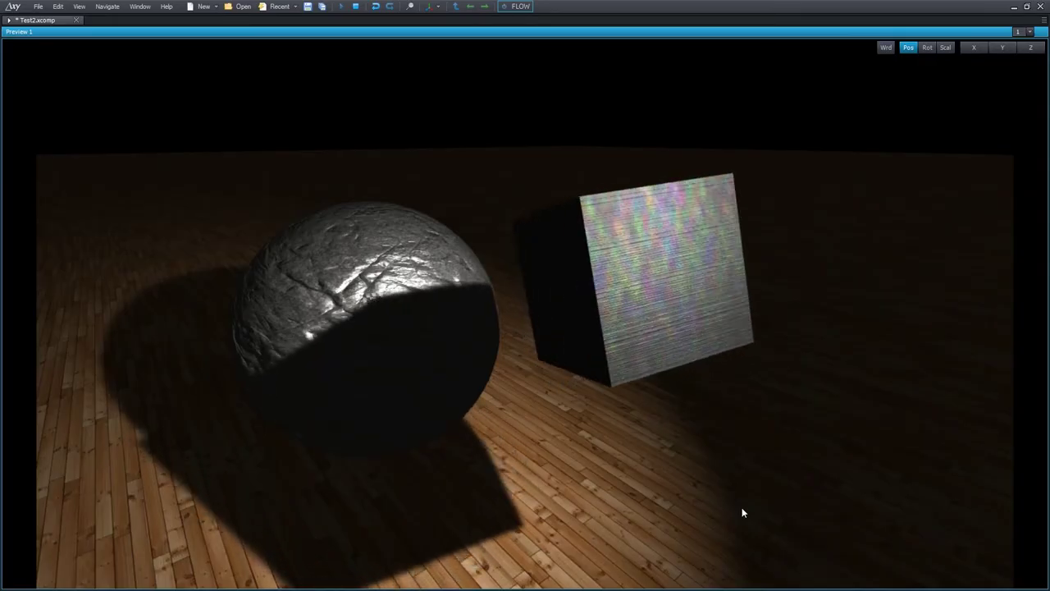
double_click(741, 512)
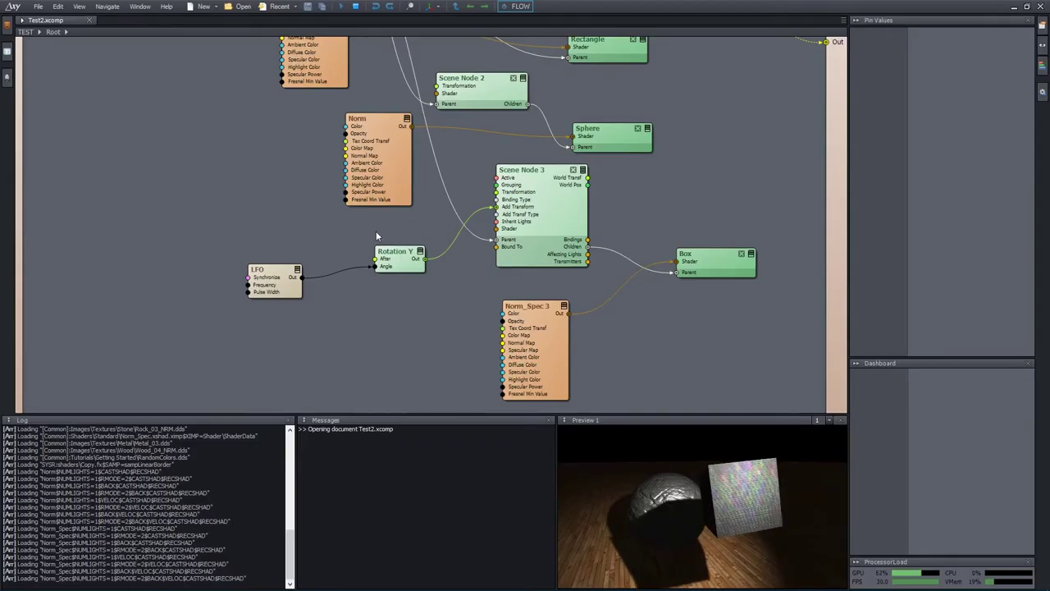
middle_click_drag(306, 164, 323, 317)
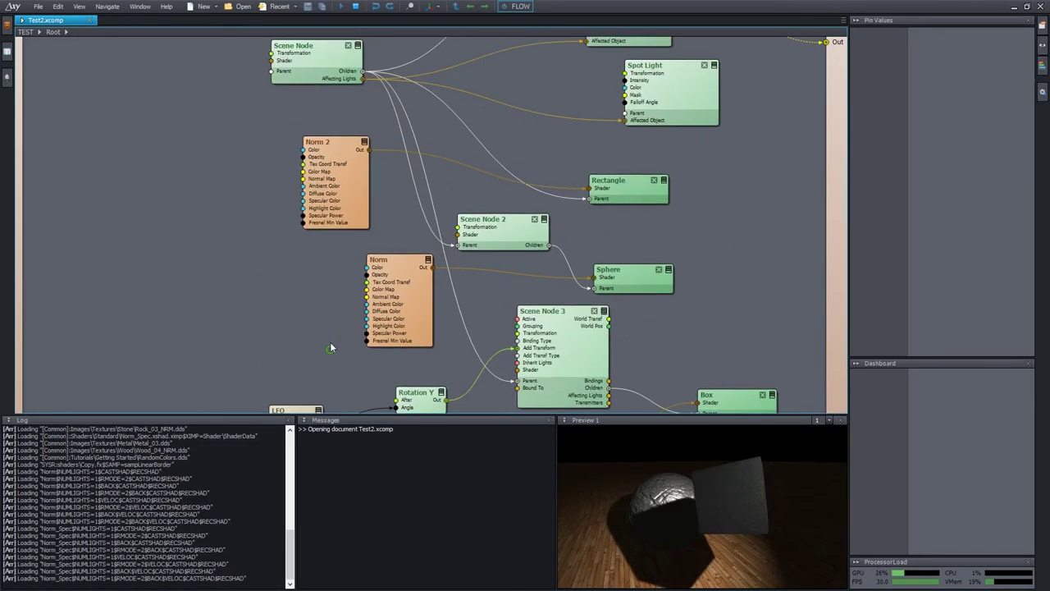
middle_click_drag(311, 167, 233, 240)
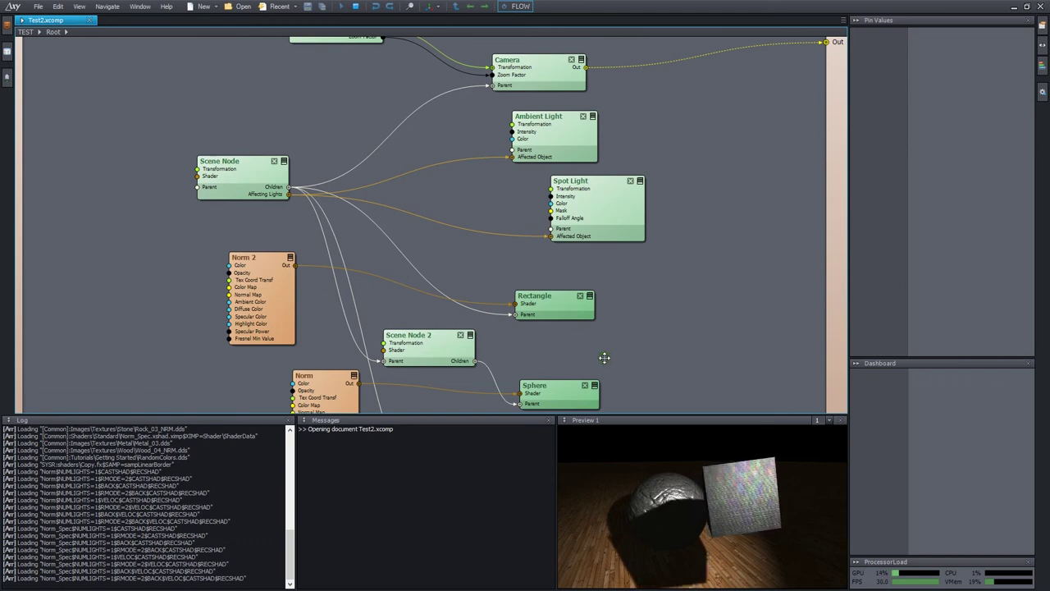
middle_click_drag(604, 356, 605, 211)
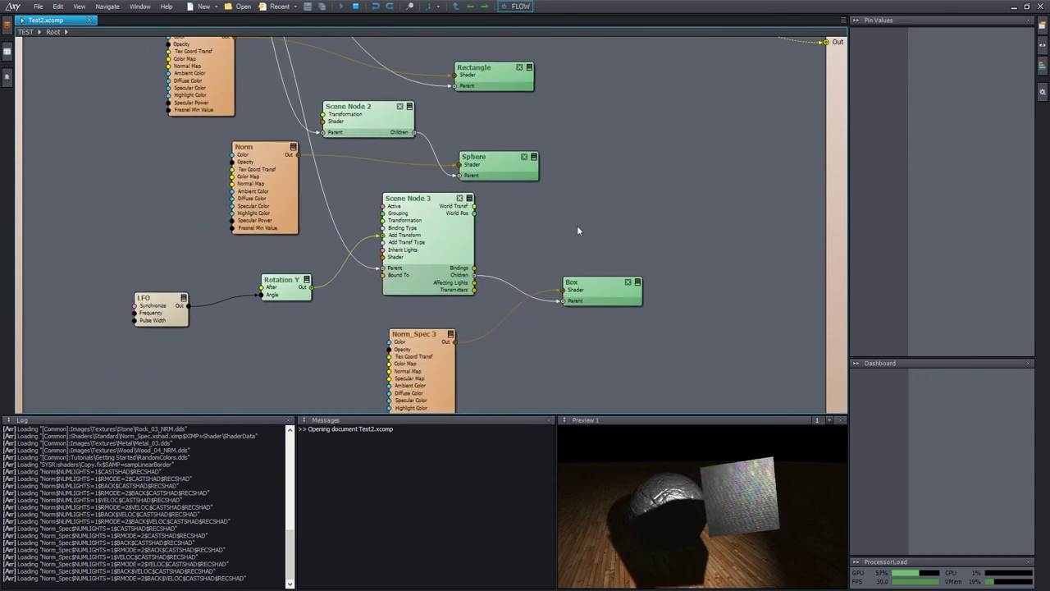
middle_click_drag(551, 235, 624, 298)
middle_click_drag(627, 221, 694, 264)
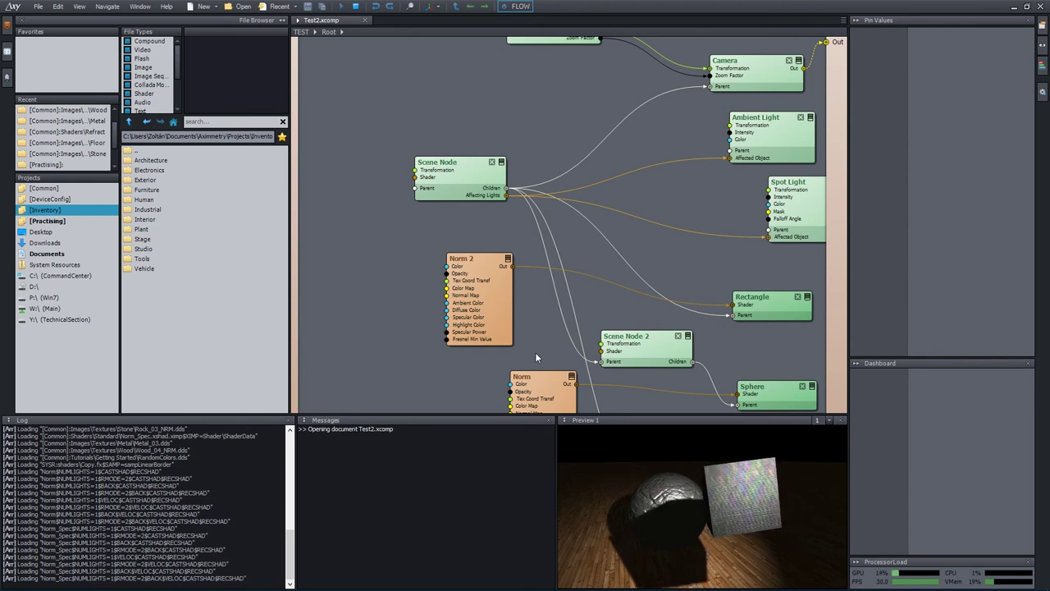
- Import Dieffenbachia.dae from the [Inventory] project's Plant\Dieffenbachia folder into the flow graph beside the first Scene Node
left_click(62, 210)
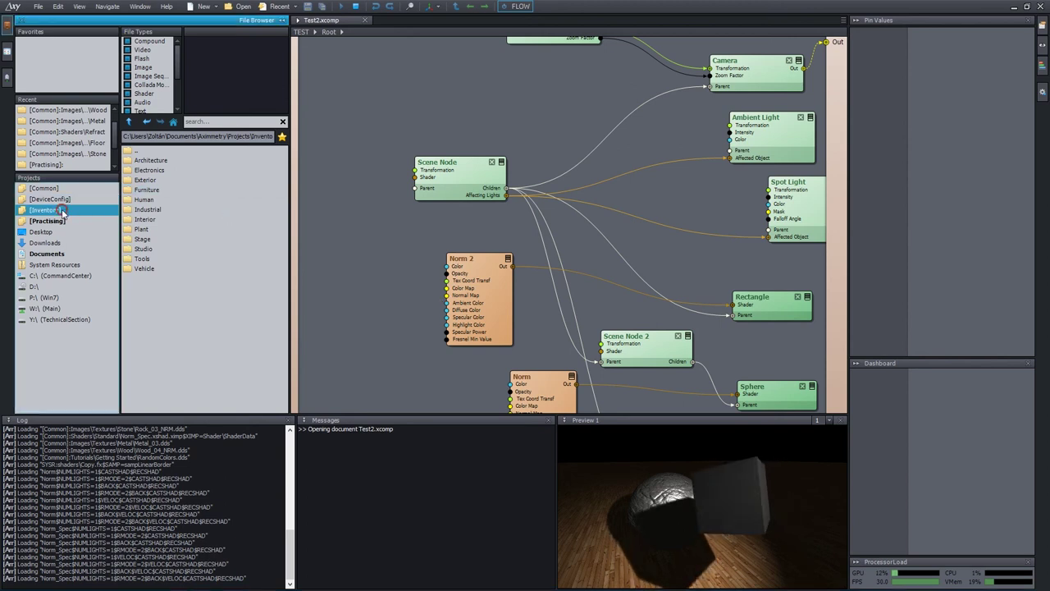
double_click(173, 232)
left_click(167, 171)
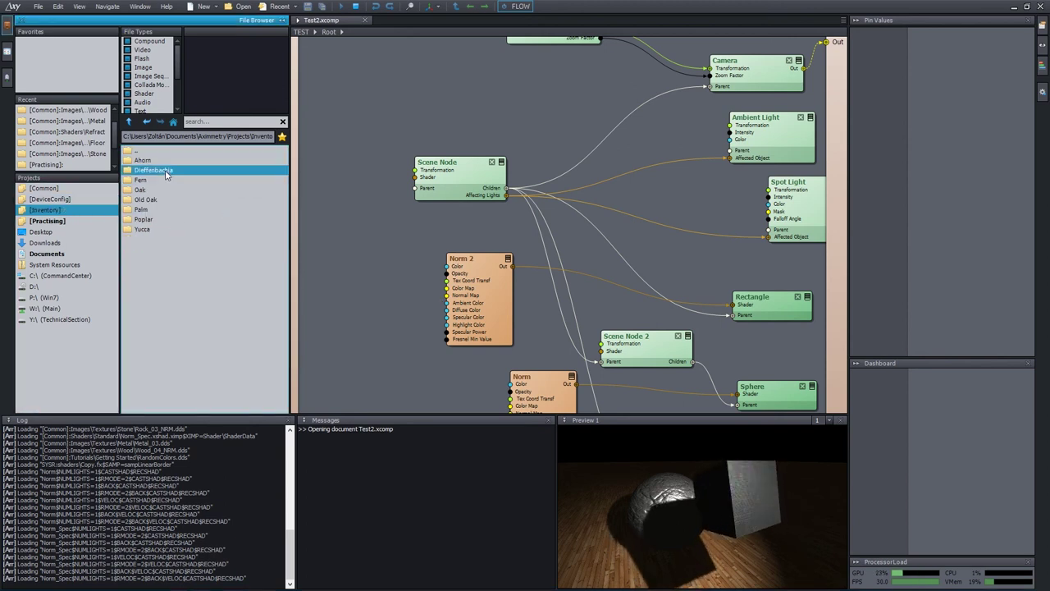
double_click(167, 172)
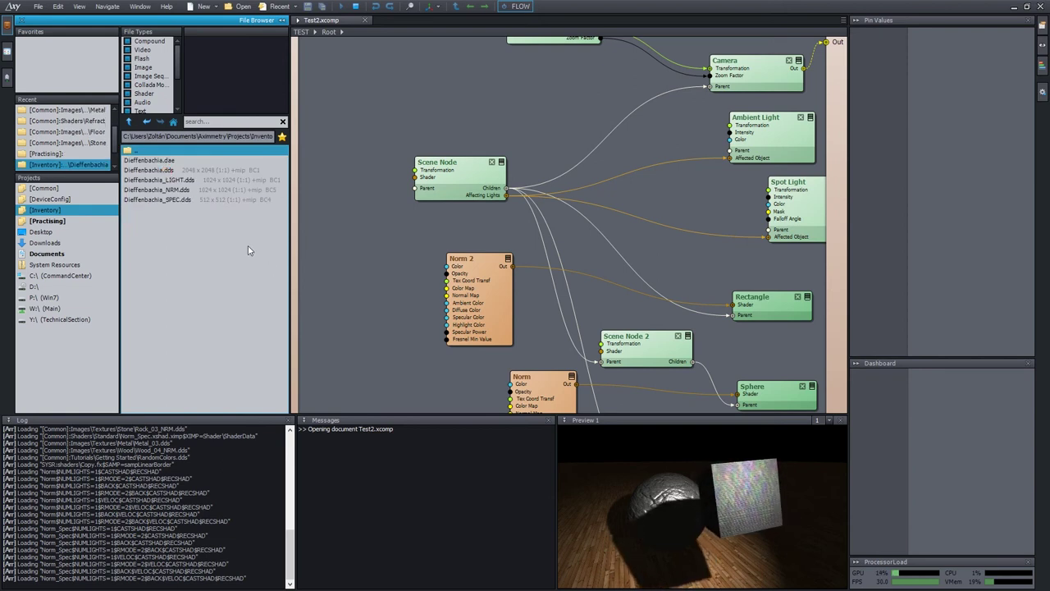
left_click(148, 161)
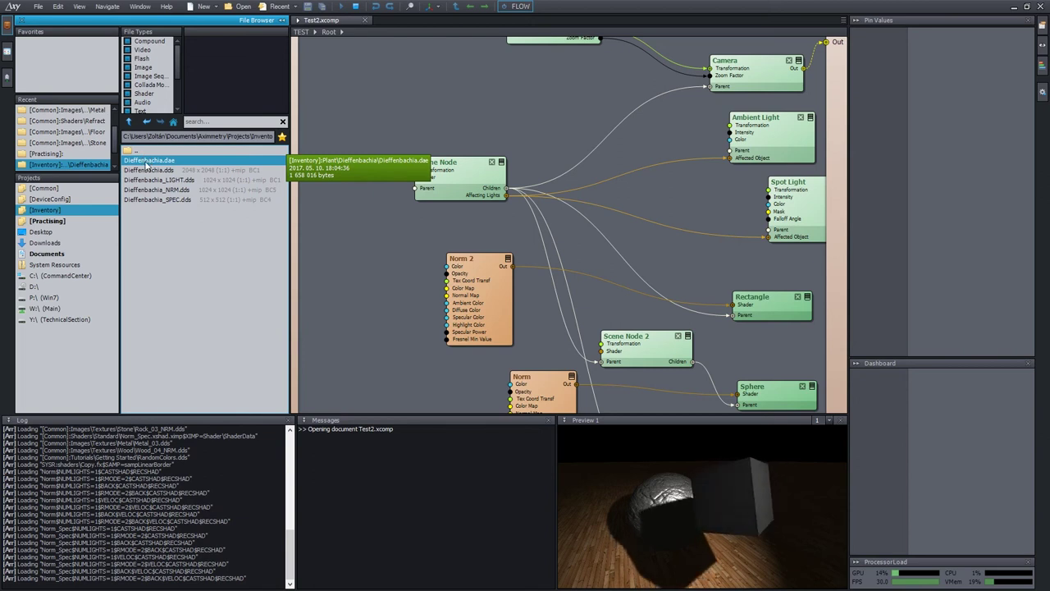
left_click_drag(144, 162, 345, 223)
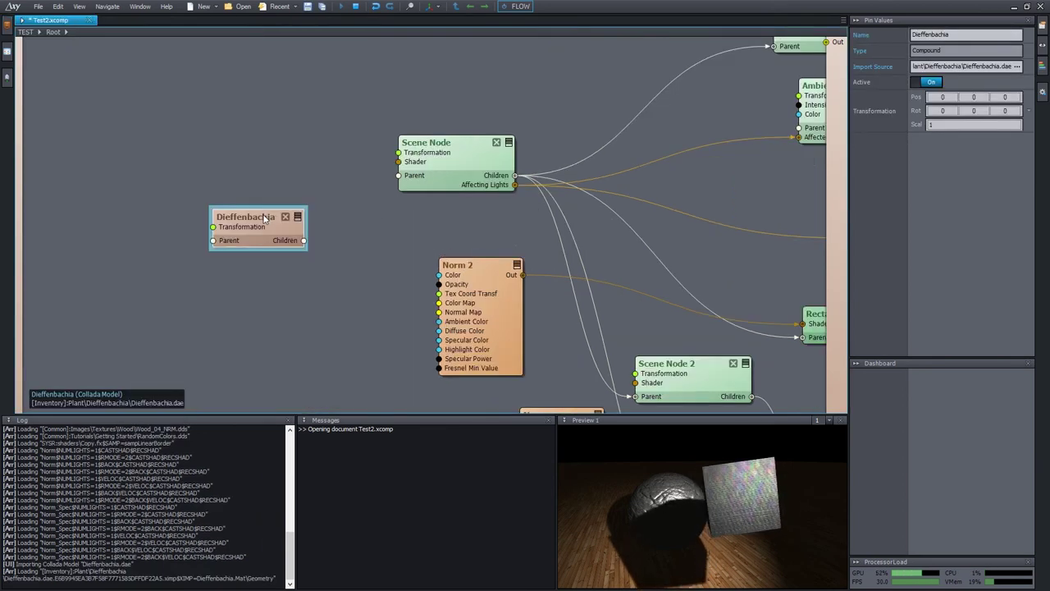
- Examine the scene node and the Dieffenbachia.Mat mesh inside the Dieffenbachia compound, and return to the Root level
double_click(264, 218)
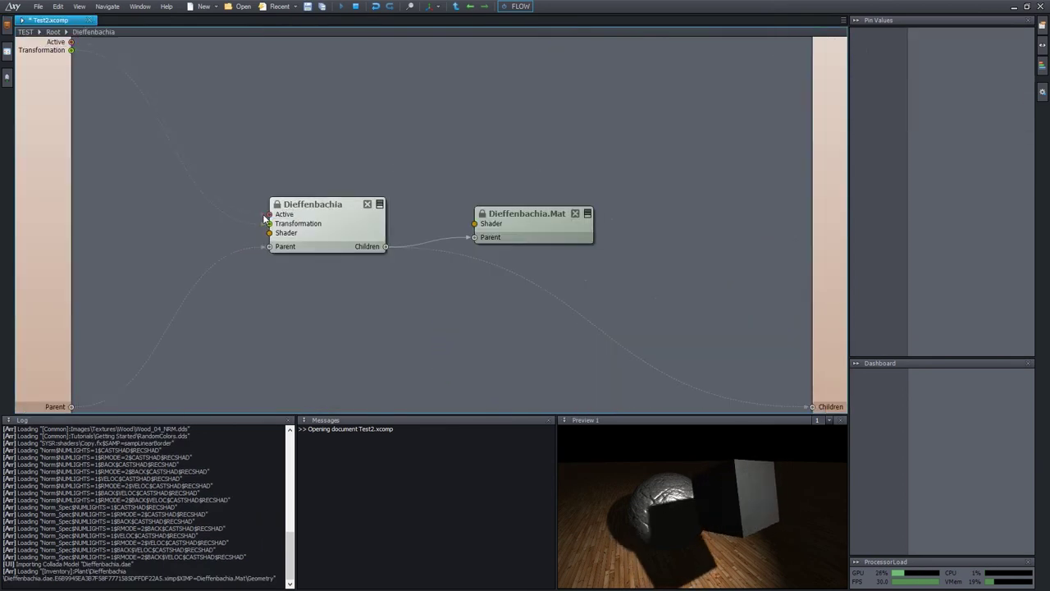
left_click(379, 253)
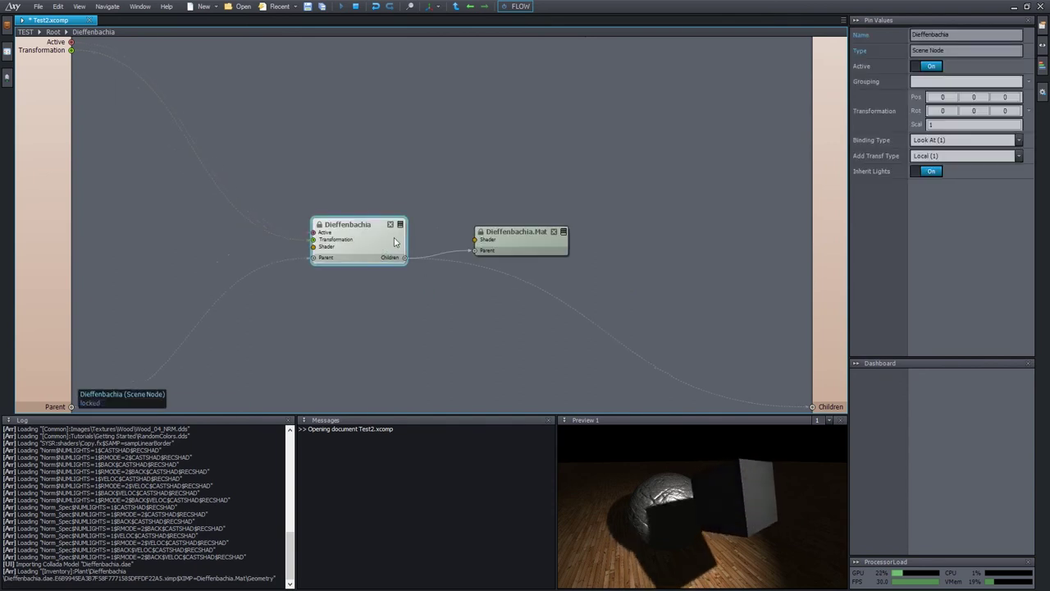
left_click(531, 233)
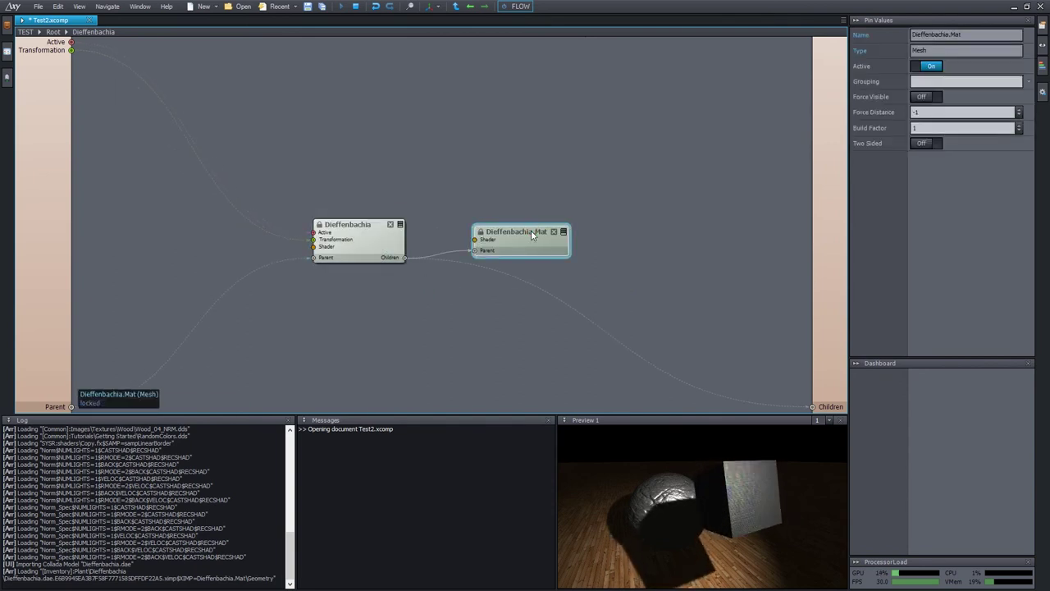
left_click(476, 291)
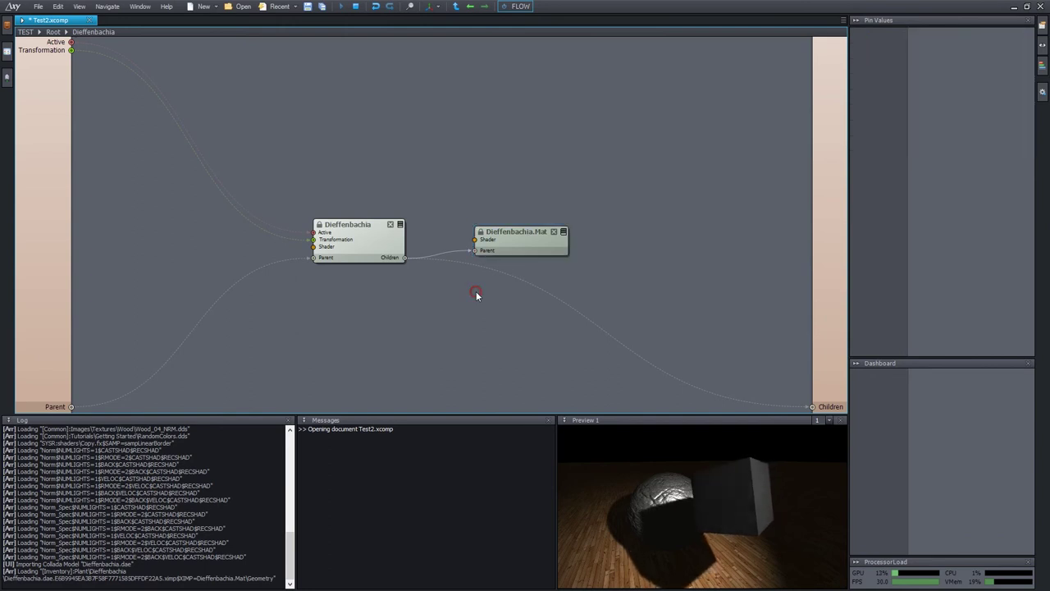
left_click_drag(476, 291, 448, 247)
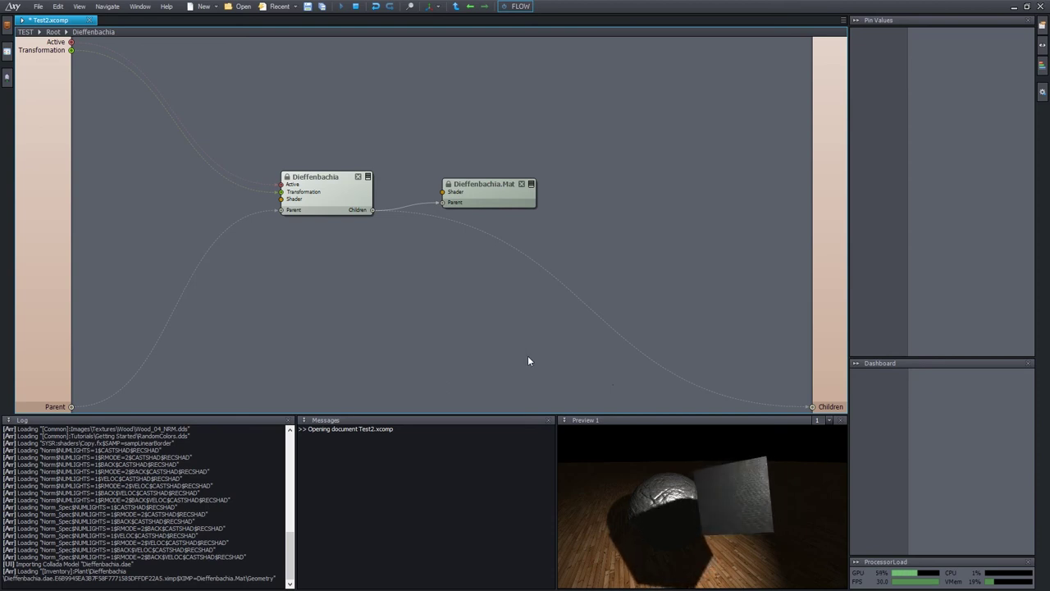
middle_click_drag(436, 289, 460, 303)
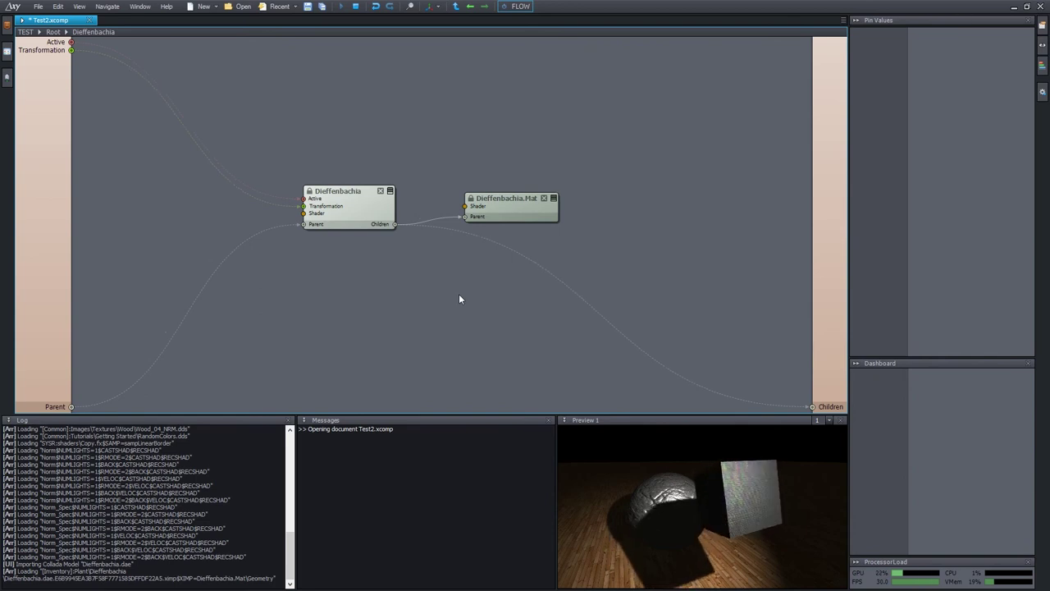
double_click(460, 297)
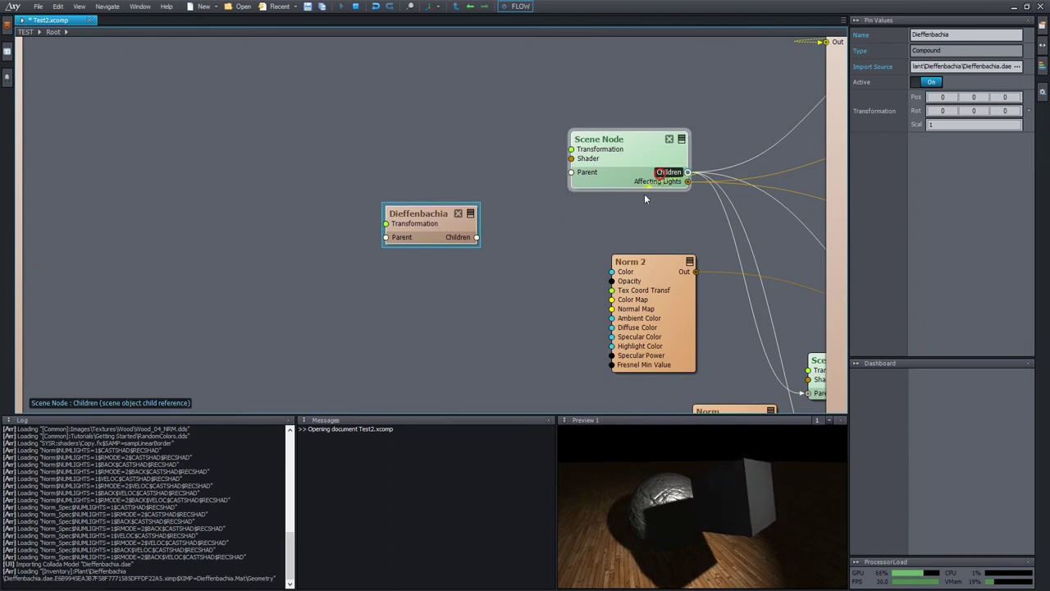
- Connect the first Scene Node's Children pin to the Dieffenbachia module's Parent pin and reposition the module slightly lower
left_click_drag(631, 205, 440, 259)
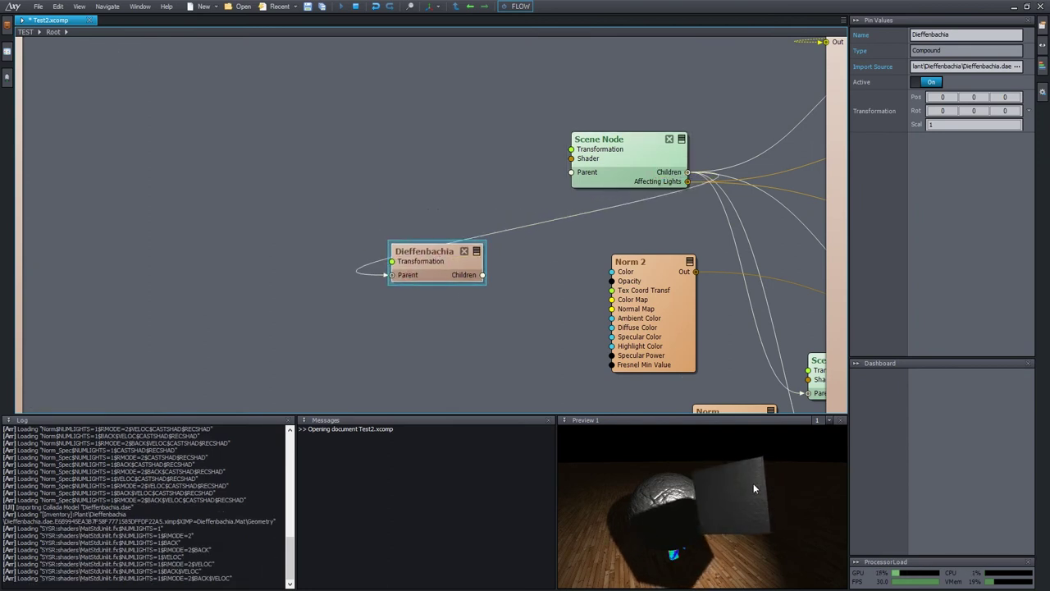
left_click_drag(437, 252, 439, 269)
left_click(439, 269)
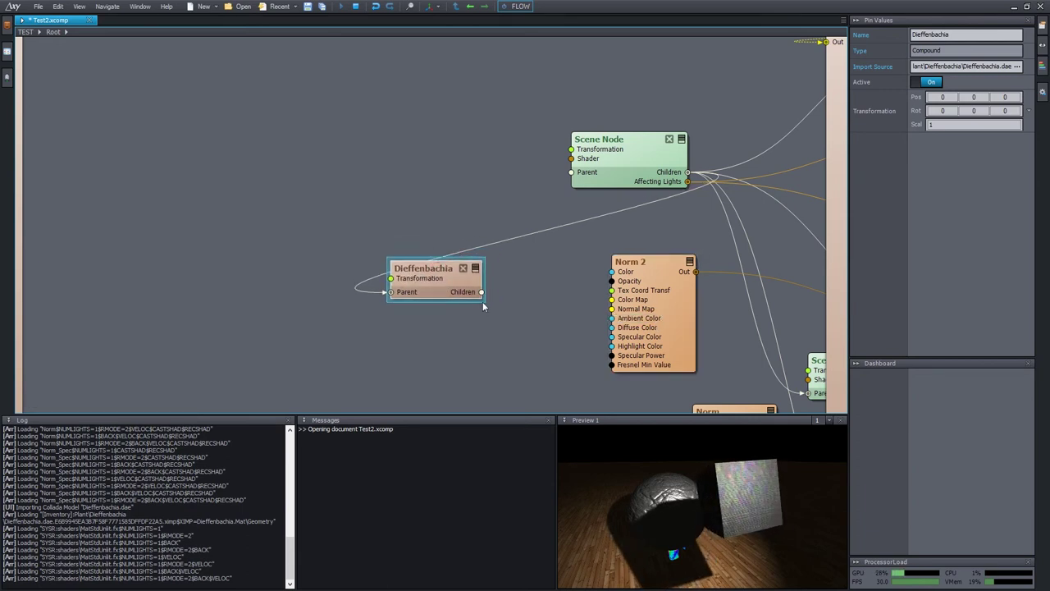
- Enable scene editing in the enlarged Preview 1, move the plant to about X -1.76, Z 0.68, and scale it up to about 3.24
double_click(622, 485)
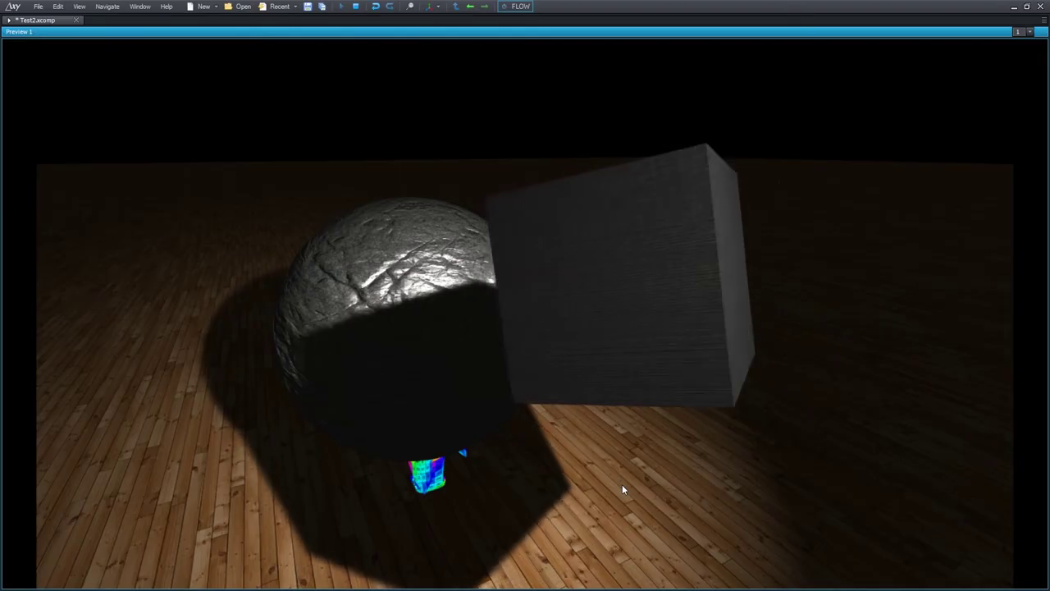
left_click(433, 6)
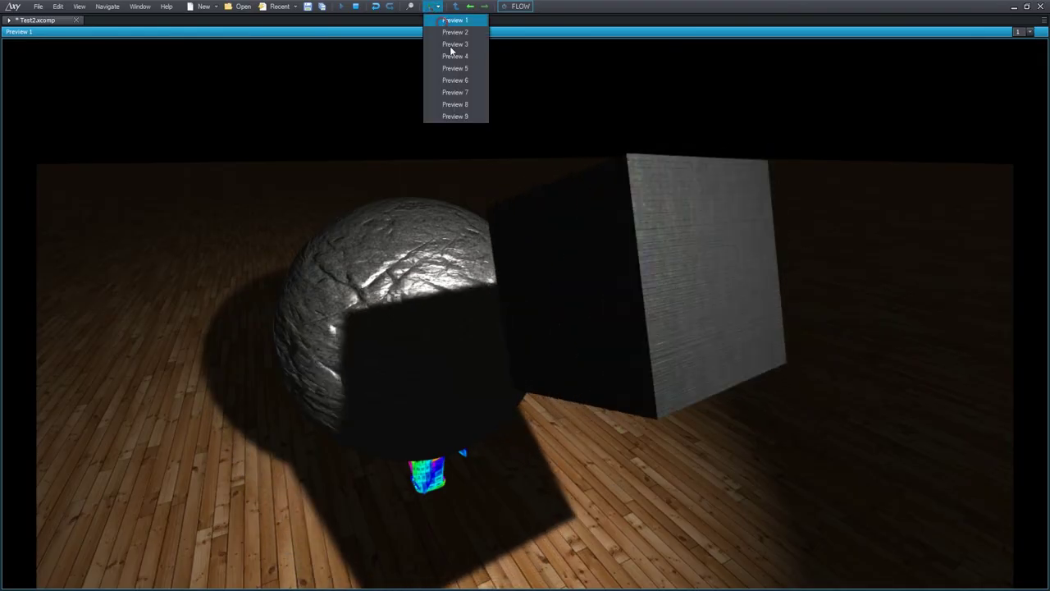
left_click(443, 20)
left_click_drag(468, 467, 320, 520)
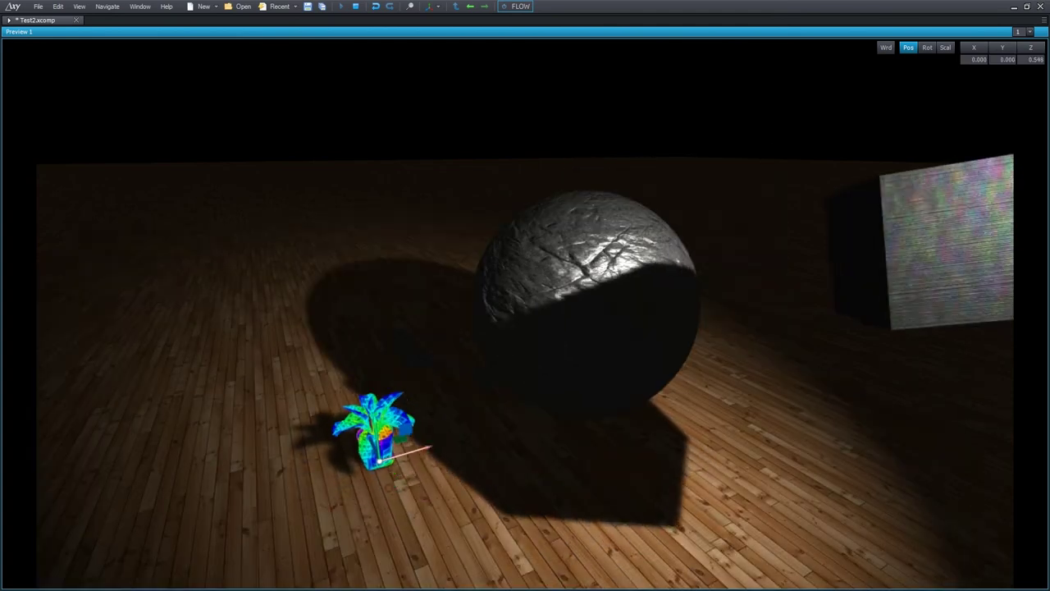
key("r")
left_click_drag(377, 455, 466, 410)
middle_click_drag(448, 434, 427, 439)
key("w")
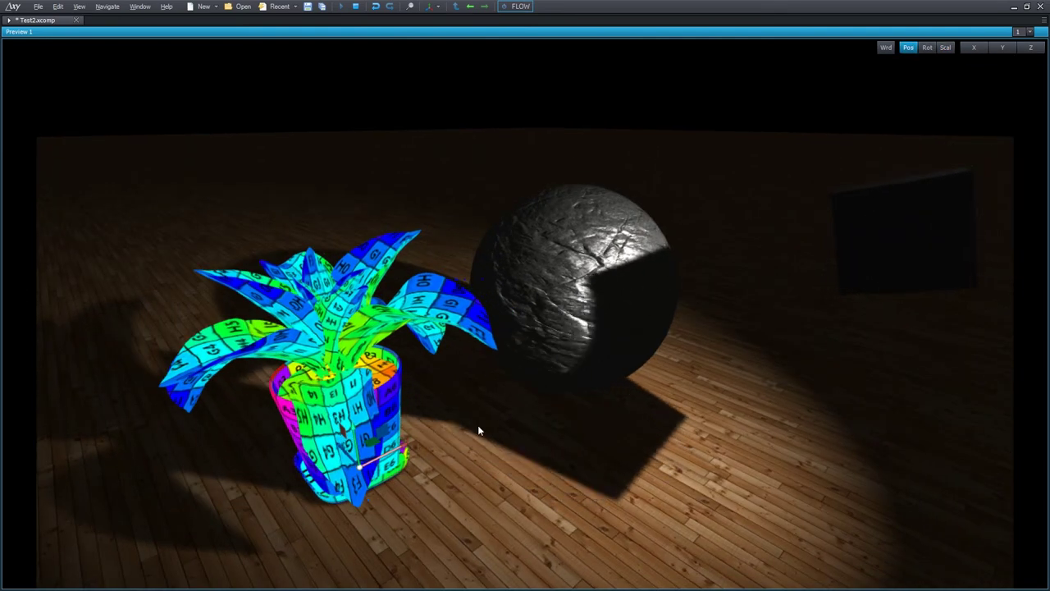
mouse_move(459, 434)
middle_mouse_down()
mouse_move(484, 447)
mouse_move(475, 439)
middle_mouse_up()
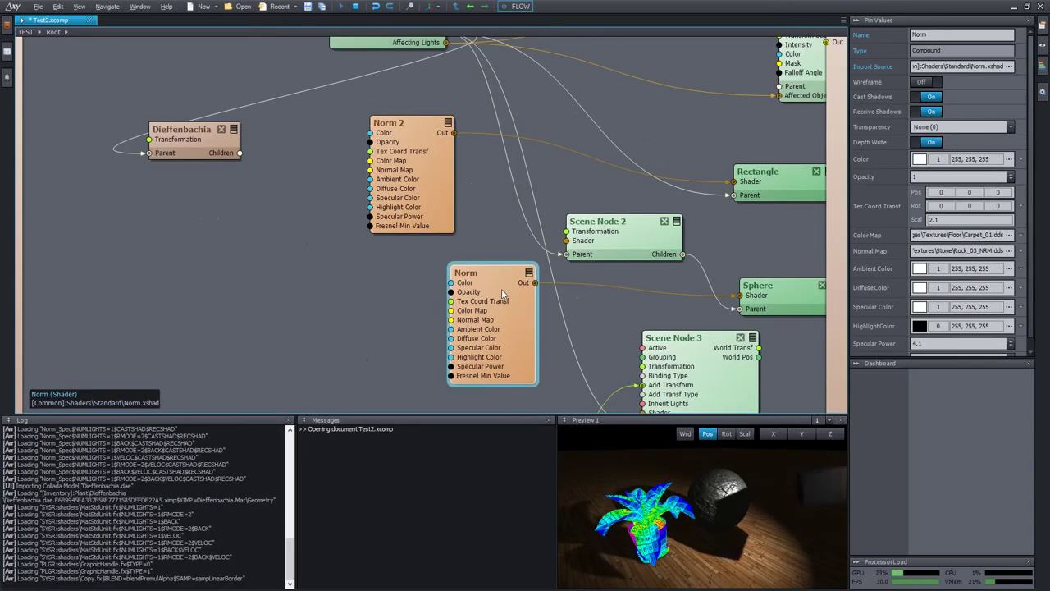
- Paste a copy of the Norm shader inside the Dieffenbachia compound, connect it to Dieffenbachia.Mat's Shader pin, and check the plant in the enlarged preview
double_click(229, 140)
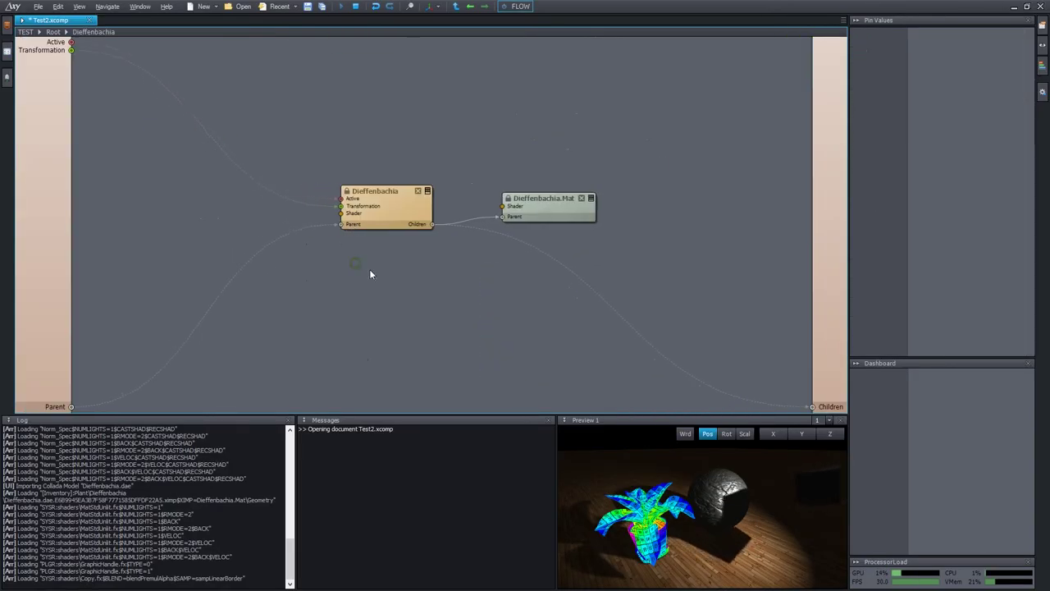
key("ctrl+v")
left_click_drag(421, 287, 501, 206)
double_click(675, 489)
right_click_drag(552, 378, 537, 360)
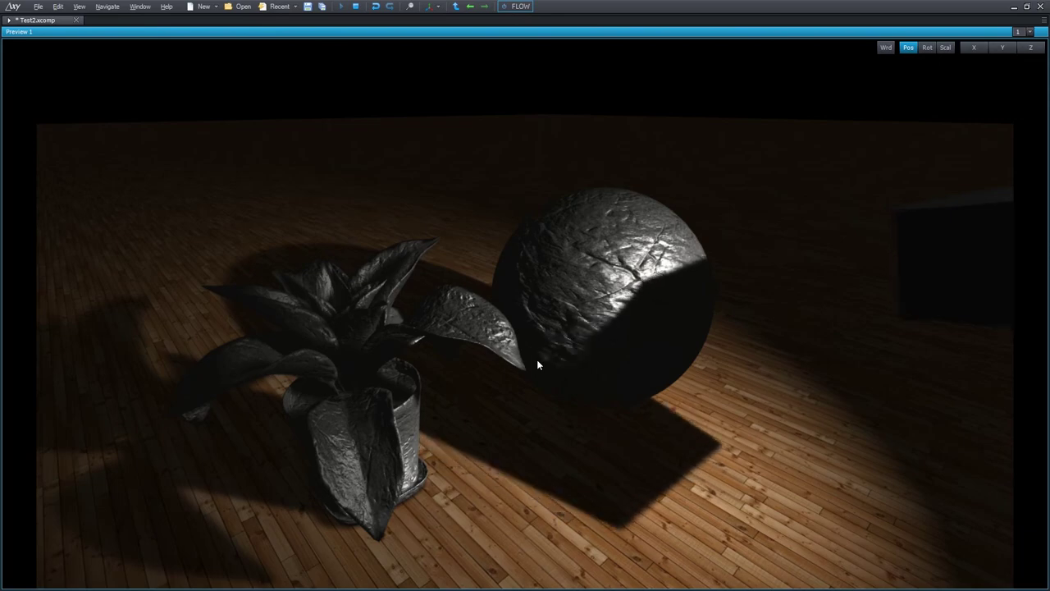
middle_click_drag(537, 365, 481, 373)
key("Escape")
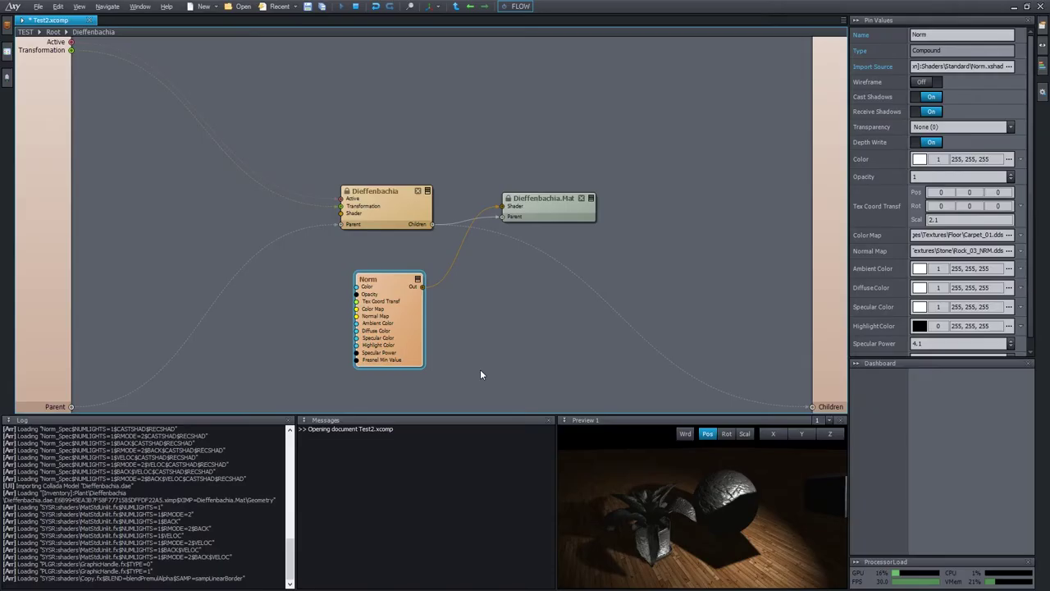
- Delete the pasted Norm shader from the Dieffenbachia compound and return to the Root level
left_click(418, 316)
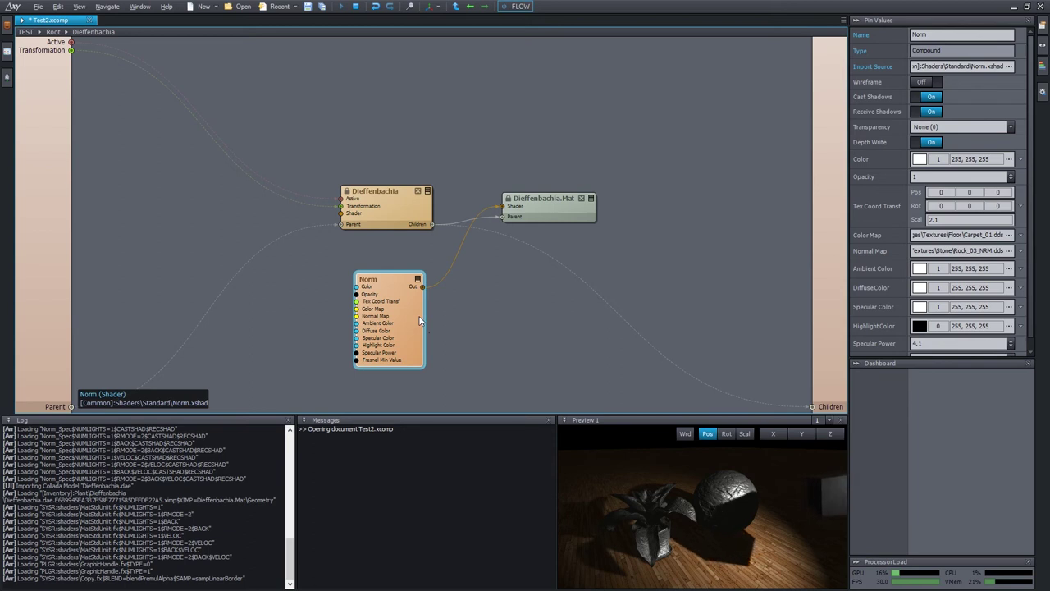
left_click(419, 320)
key("Delete")
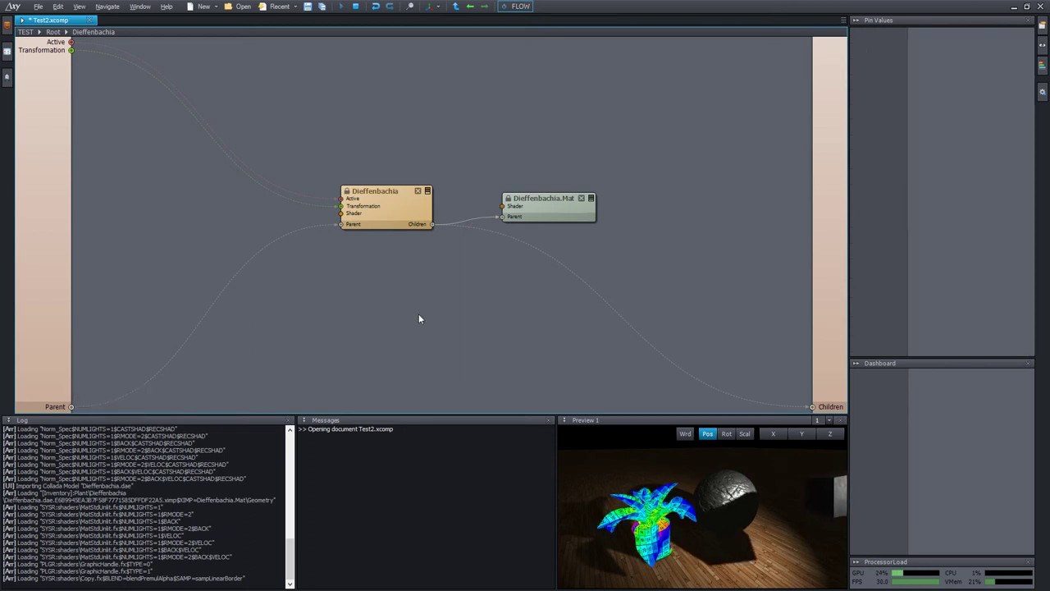
double_click(442, 306)
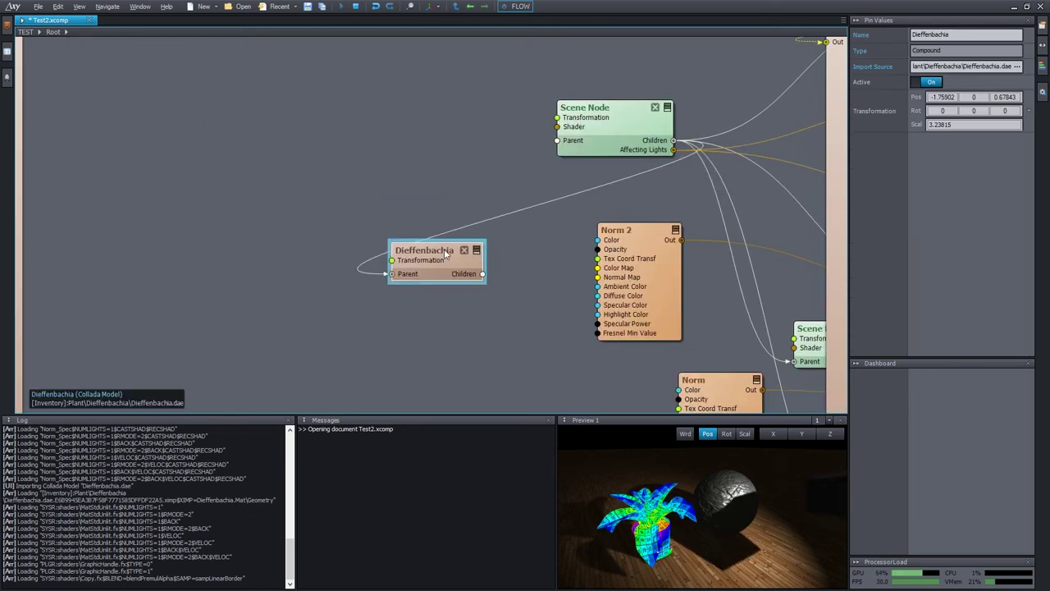
- Enable Import materials in the Dieffenbachia module's importer options and accept the change
right_click(444, 249)
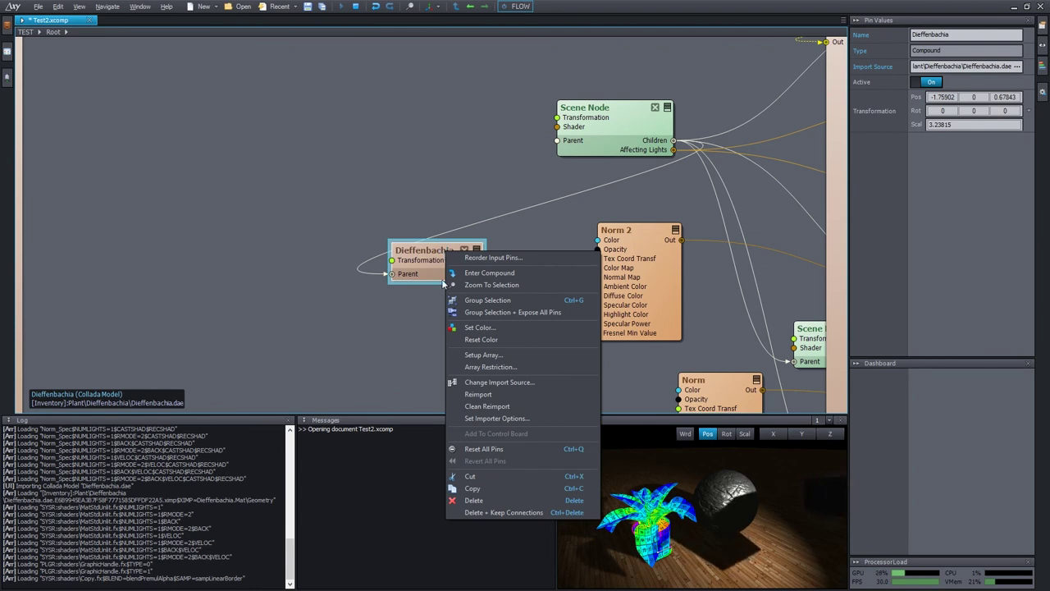
left_click(518, 421)
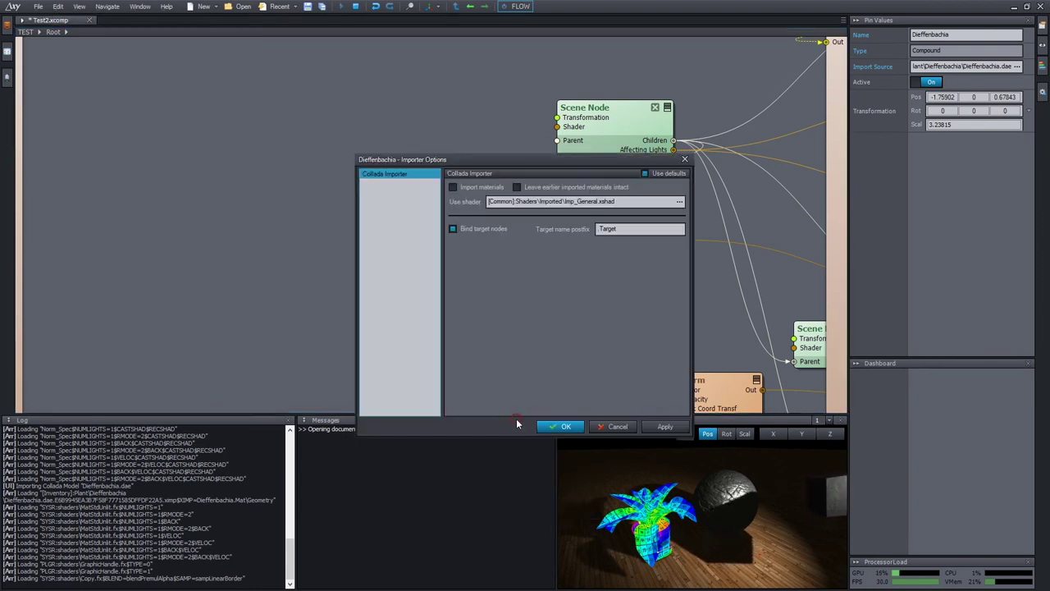
left_click_drag(525, 159, 447, 153)
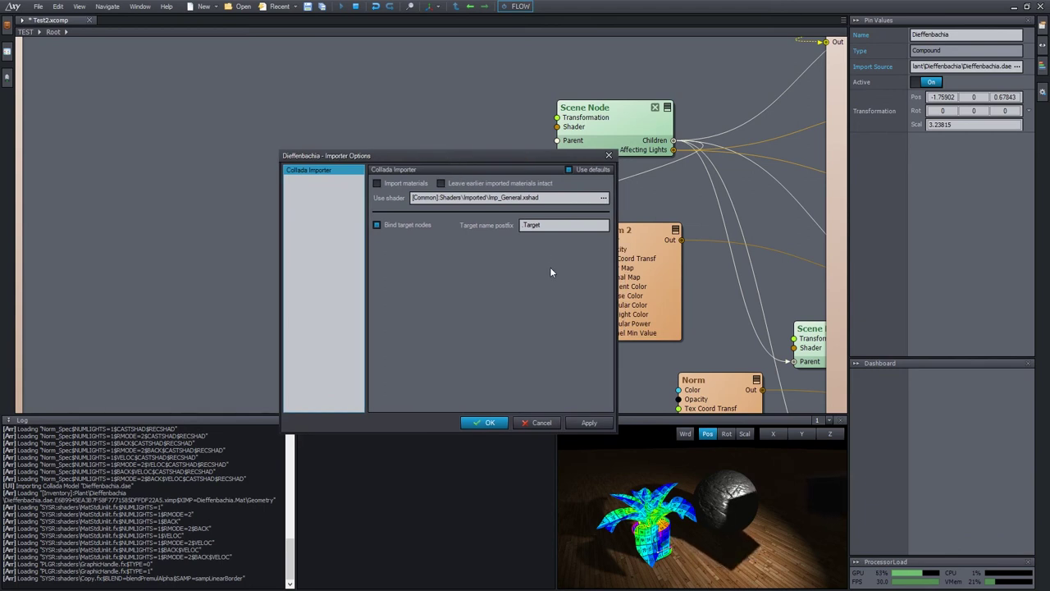
left_click(584, 170)
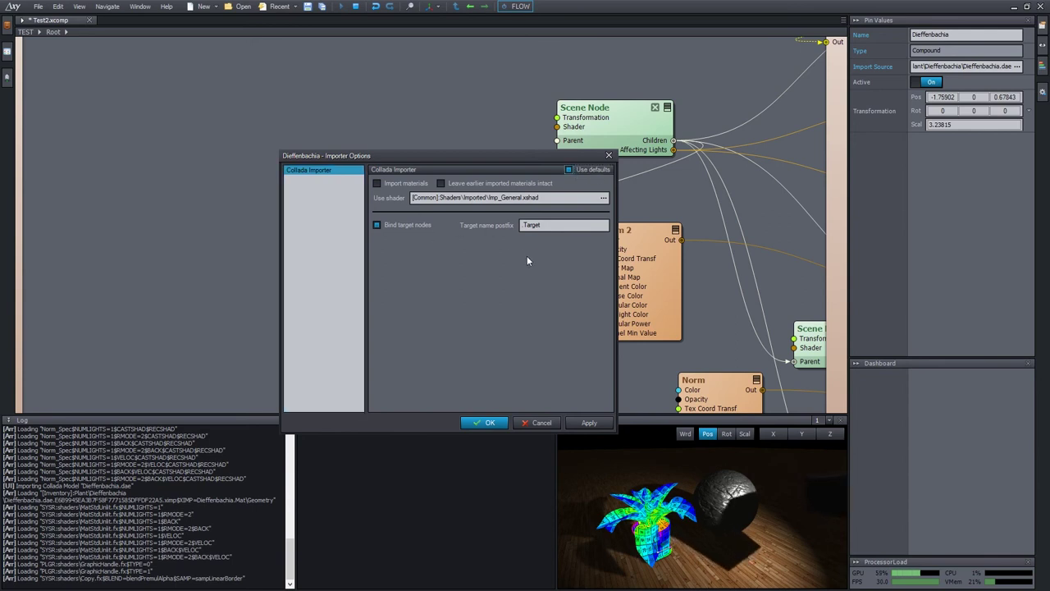
left_click(582, 168)
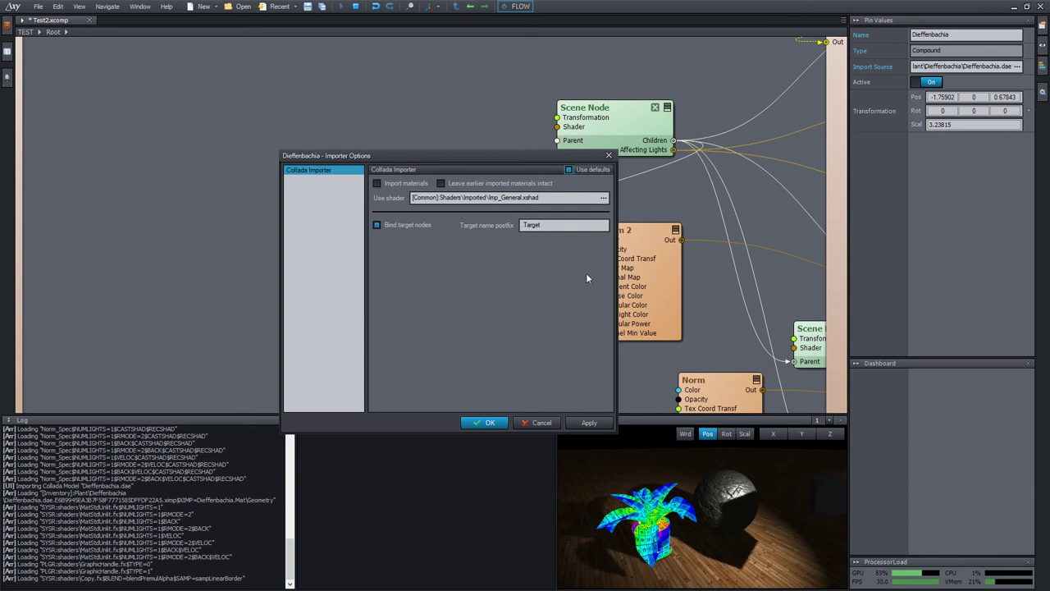
left_click_drag(530, 156, 524, 160)
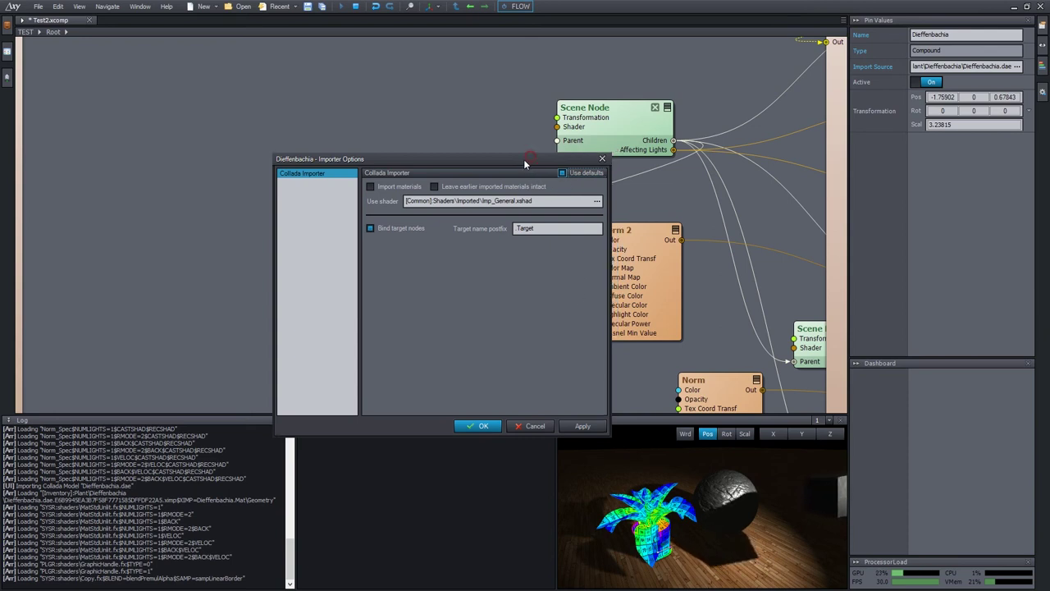
left_click(386, 189)
left_click(480, 425)
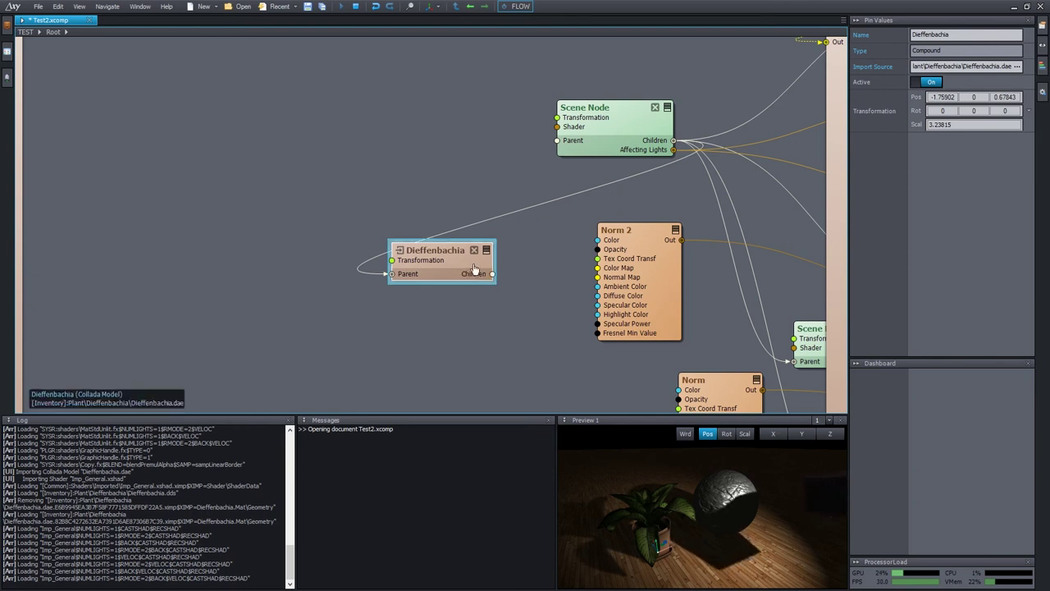
- Inspect the plant's imported materials from different angles in the enlarged preview
double_click(693, 498)
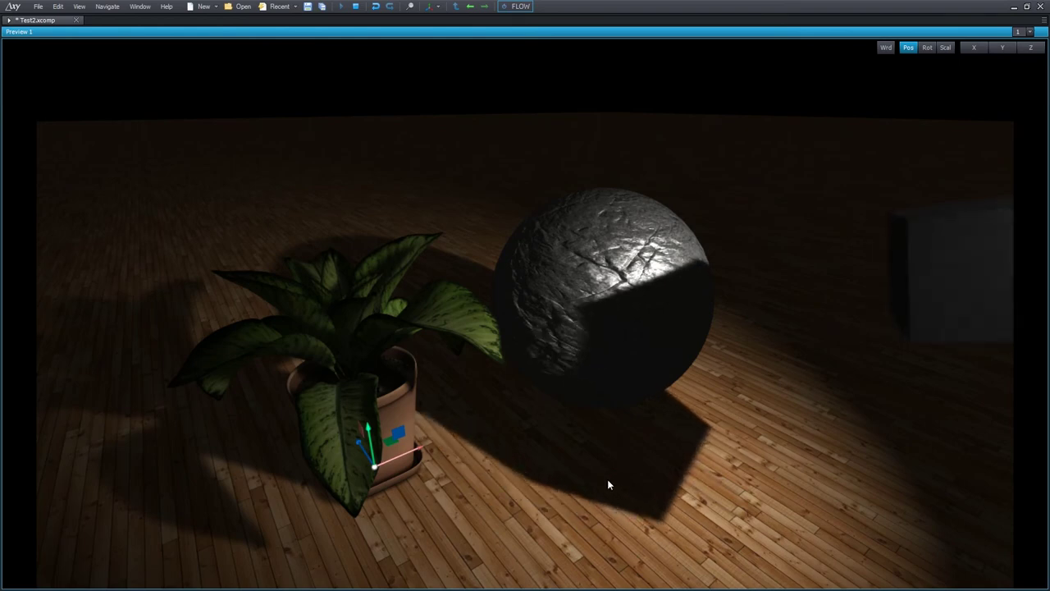
middle_click_drag(507, 450, 426, 415)
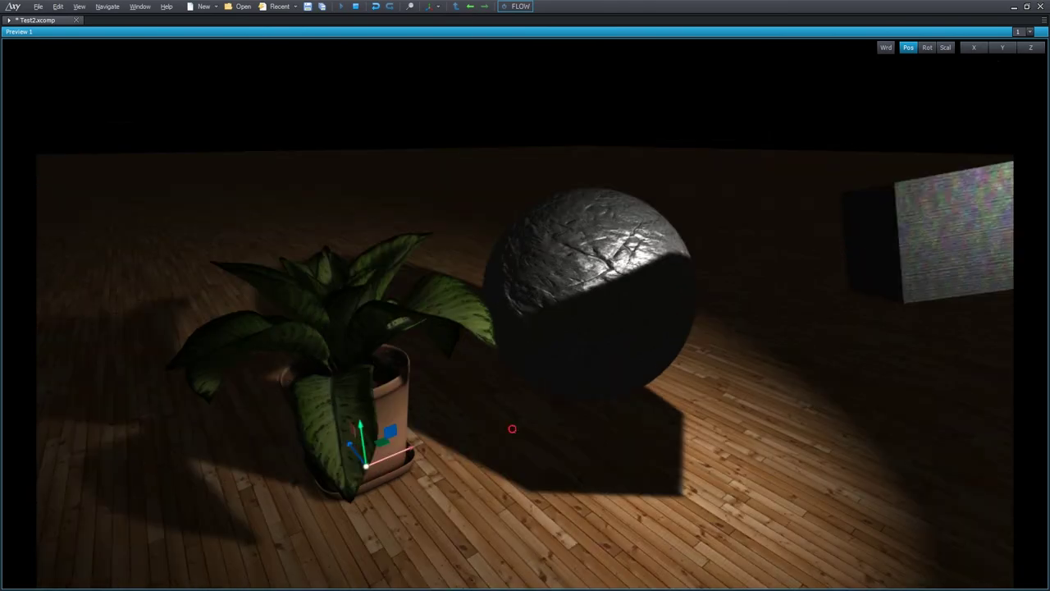
middle_click_drag(512, 428, 518, 428)
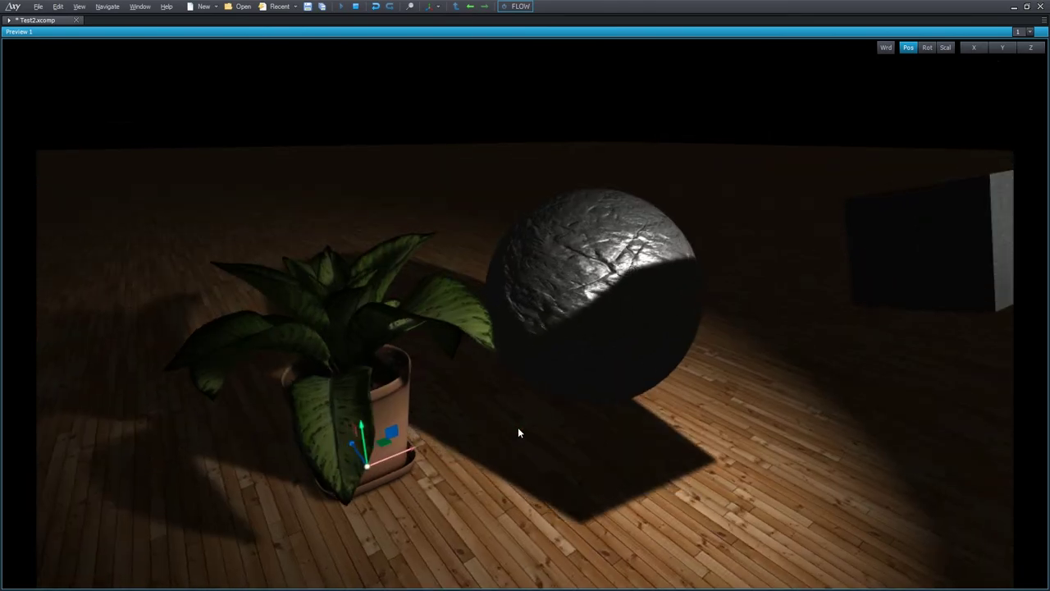
- Examine the pin values of the imported Mat shader inside the Dieffenbachia compound, including its texture maps and color settings
key("Escape")
middle_click_drag(444, 316, 439, 327)
left_click(340, 309)
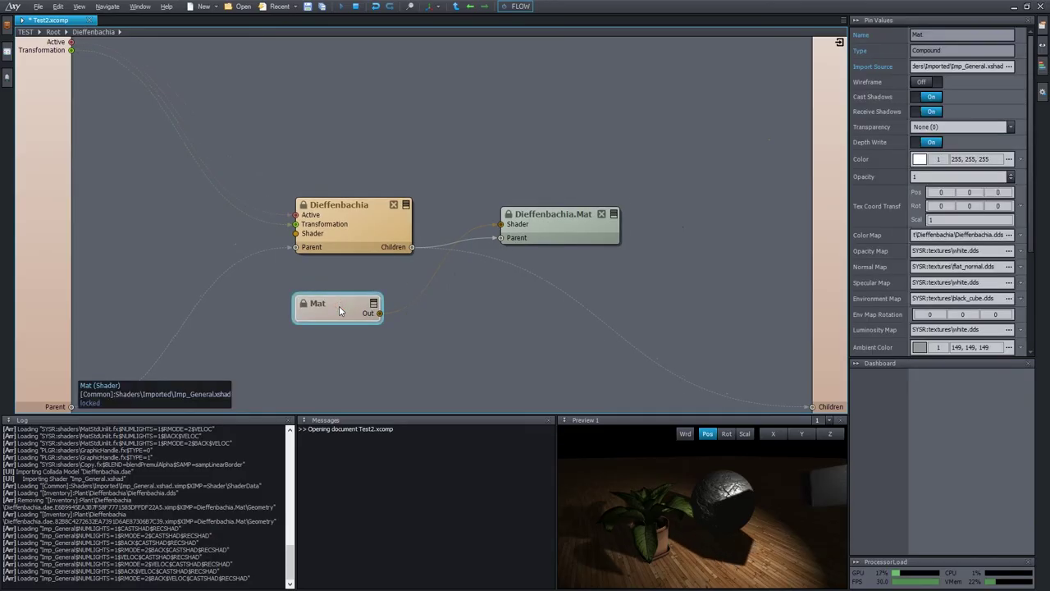
scroll(907, 266, "down", 1)
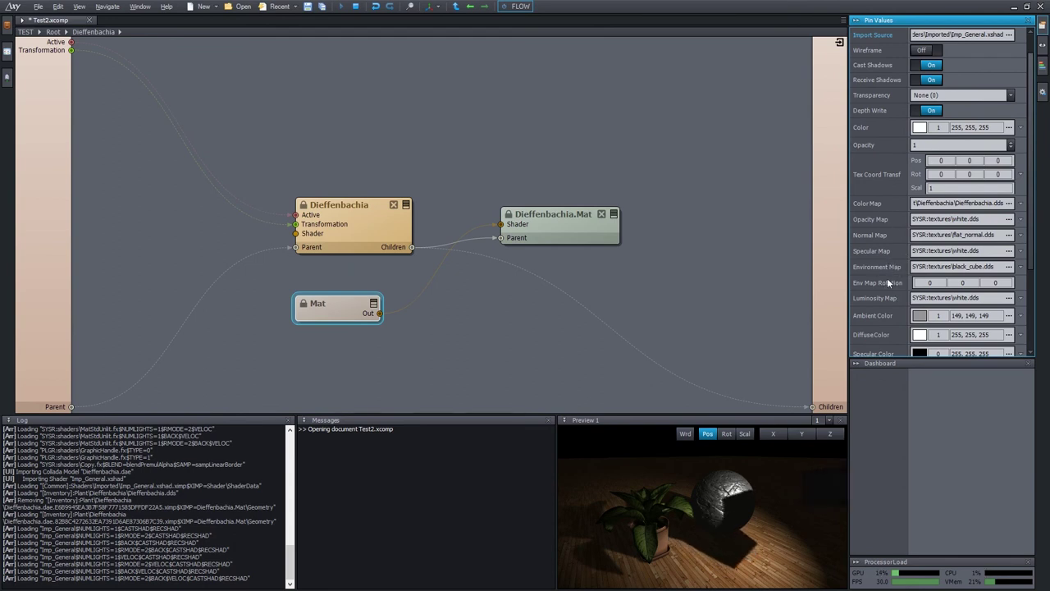
scroll(887, 278, "down", 1)
scroll(888, 284, "down", 2)
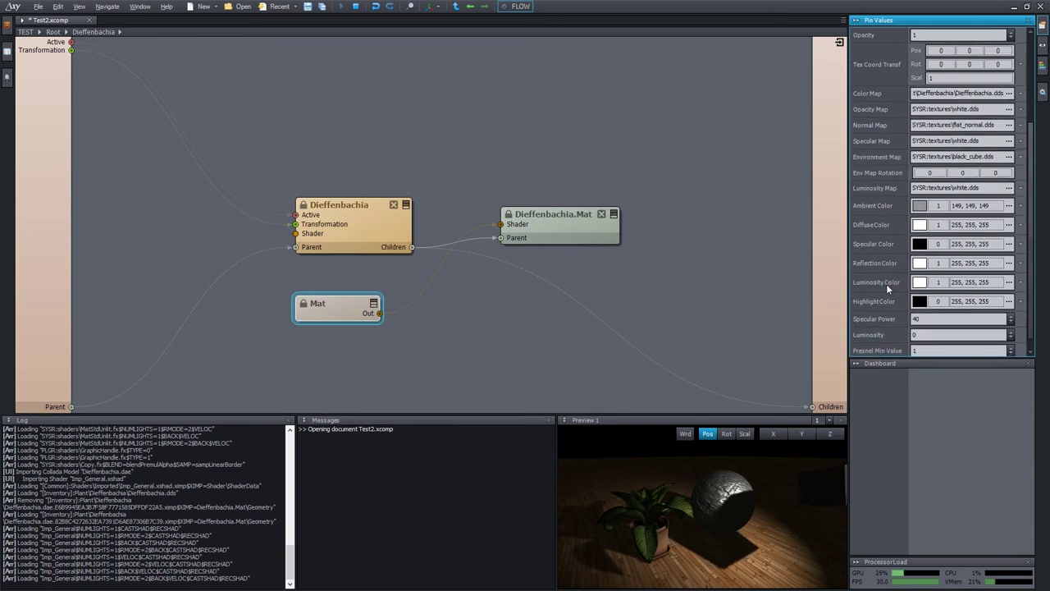
scroll(886, 283, "up", 4)
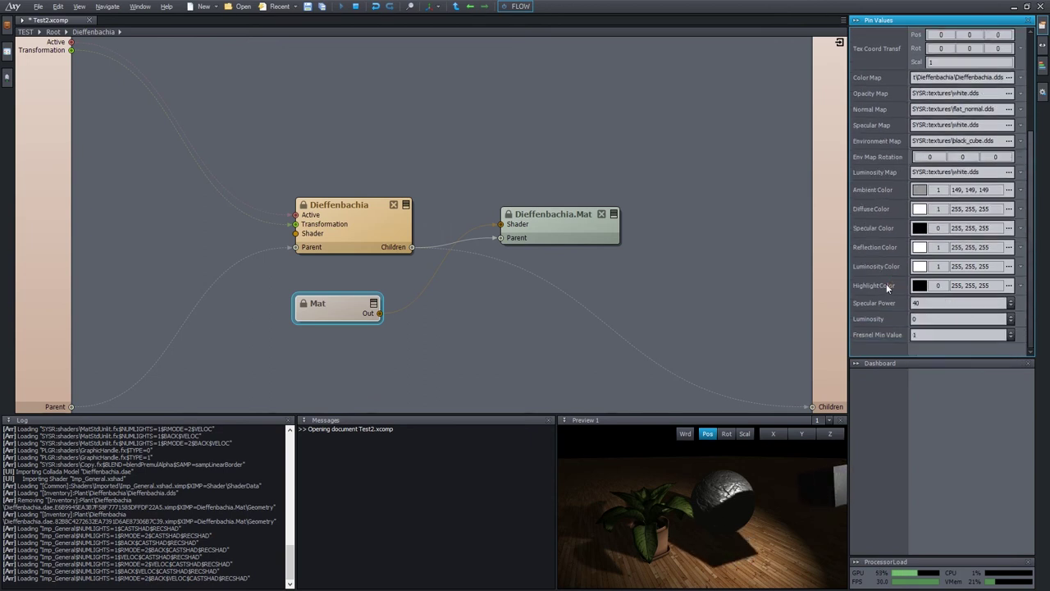
scroll(886, 288, "up", 1)
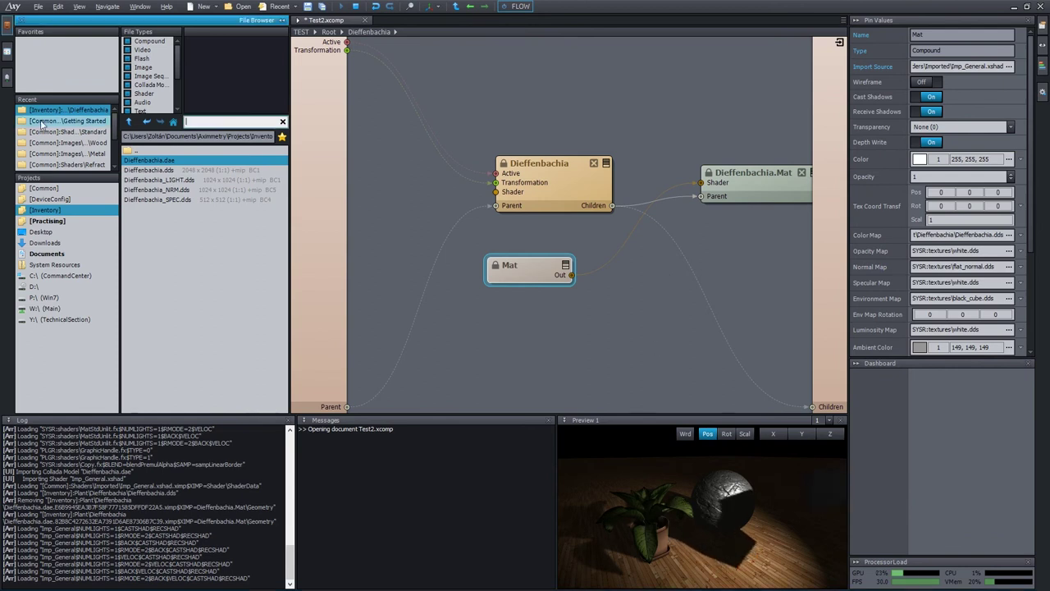
- Replace the Mat module's shader with Flat.xshad from the Common project's Standard shaders and check the plant in the enlarged preview
left_click(68, 132)
left_click_drag(198, 216, 199, 217)
left_click(164, 259)
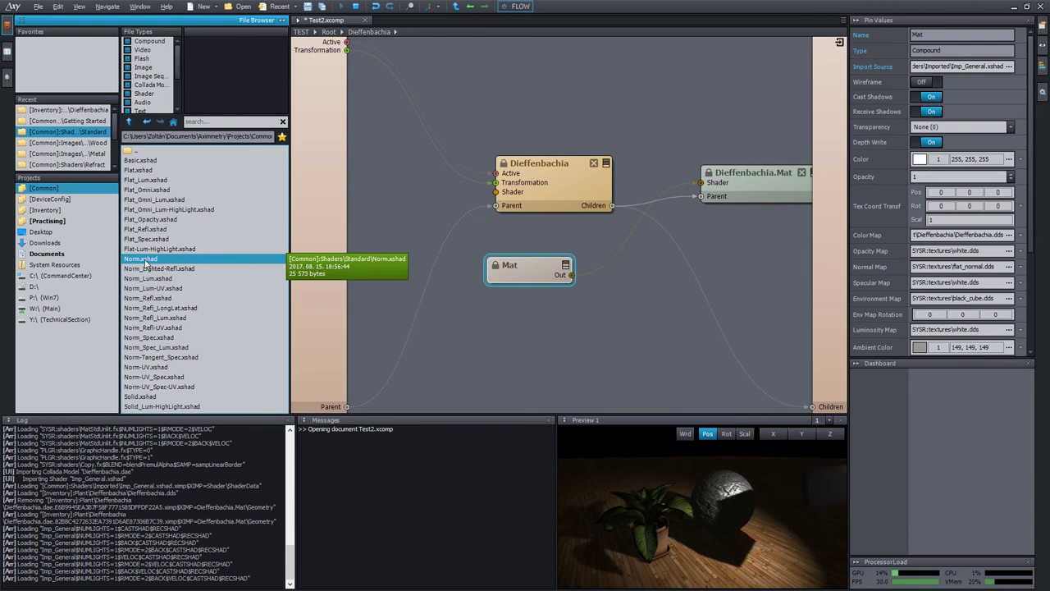
left_click(139, 170)
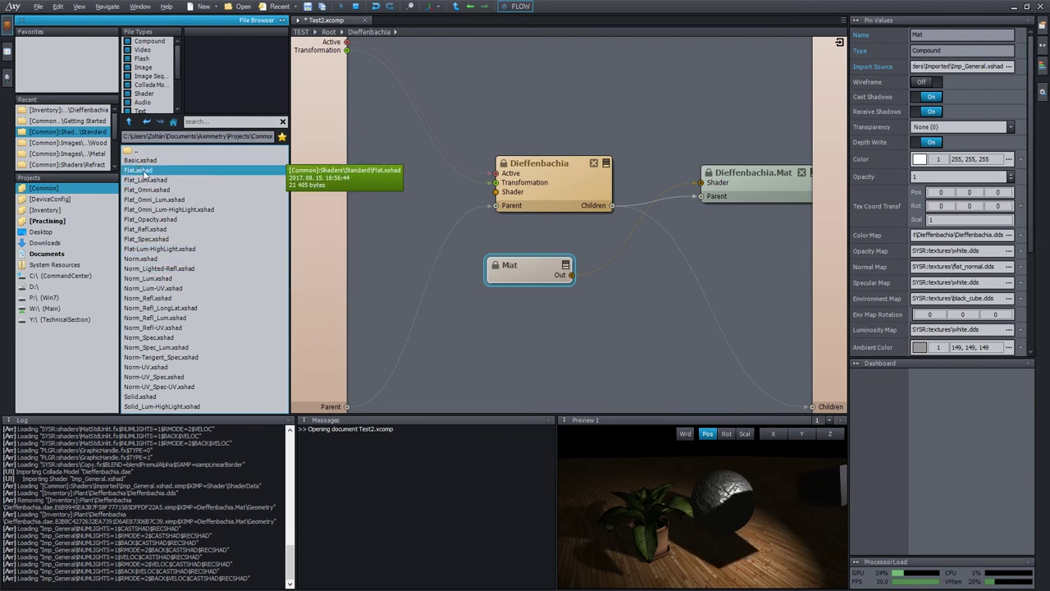
left_click_drag(141, 175, 536, 273)
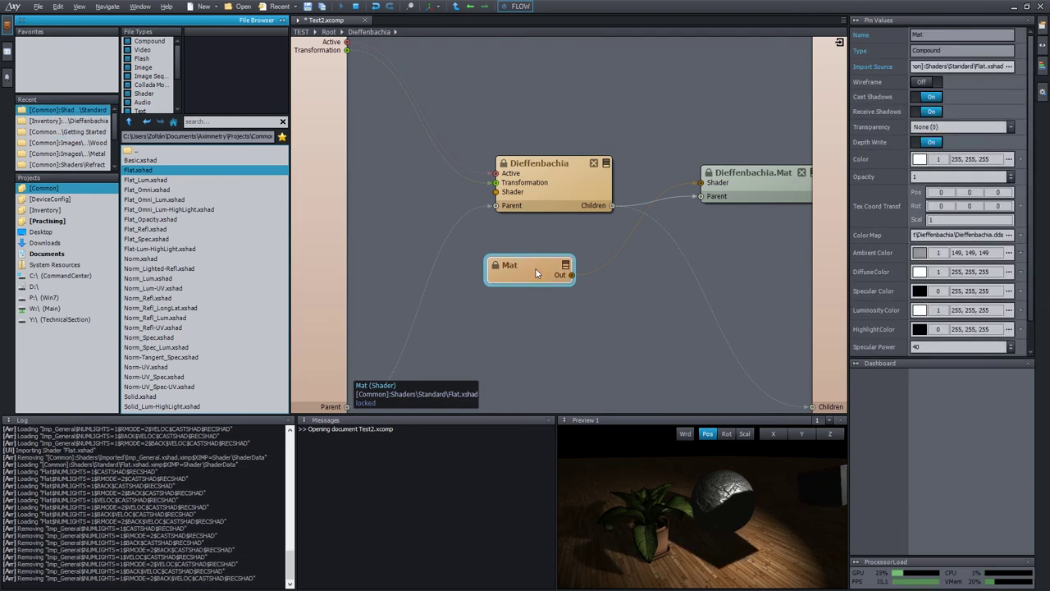
double_click(727, 523)
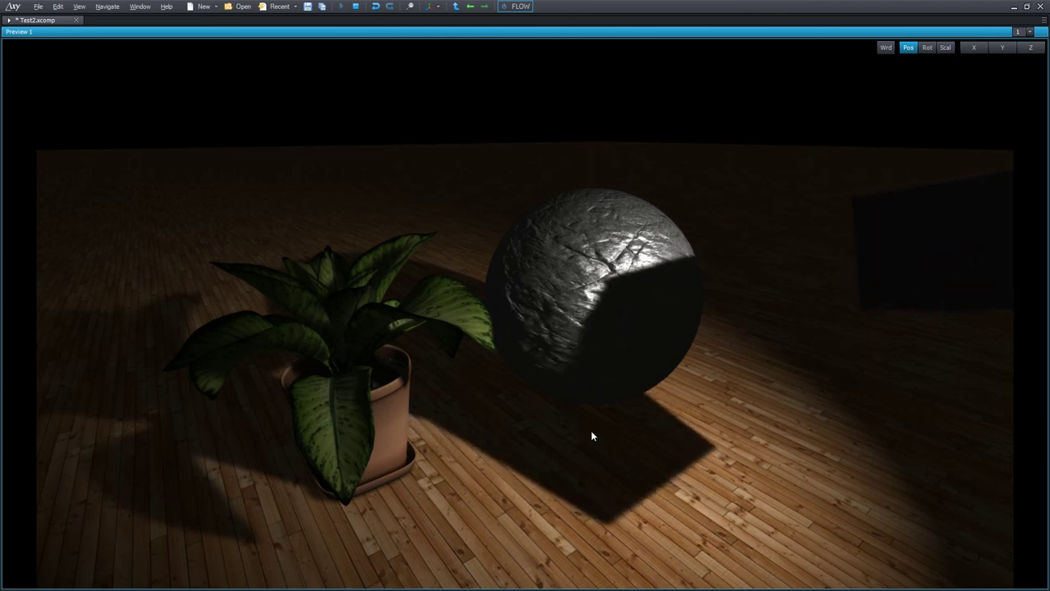
key("space")
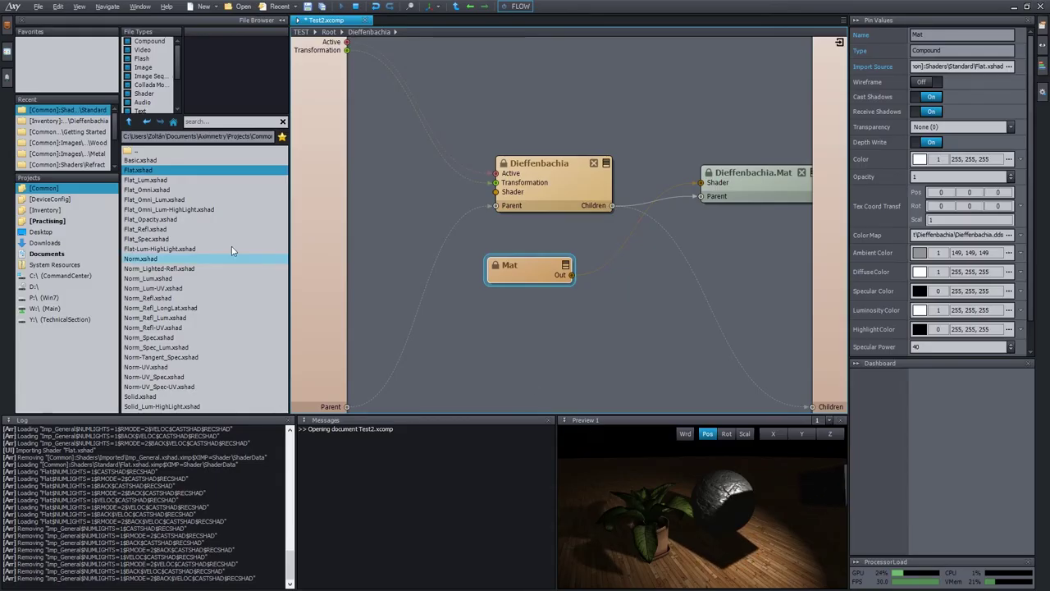
- Try Basic.xshad as the Mat module's shader, check the plant in the enlarged preview, and undo the replacement
left_click_drag(148, 160, 531, 274)
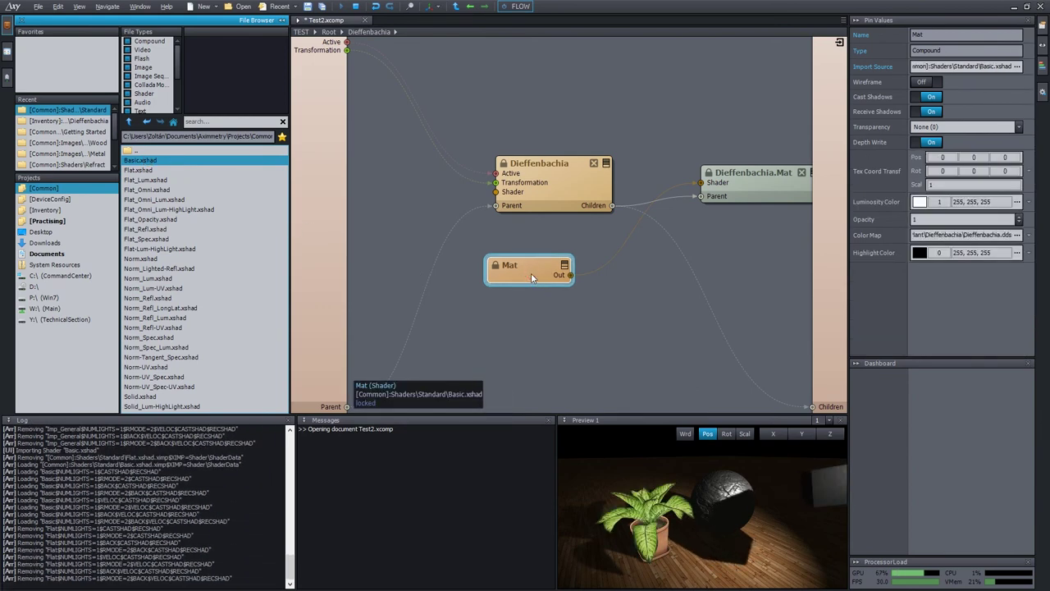
double_click(709, 518)
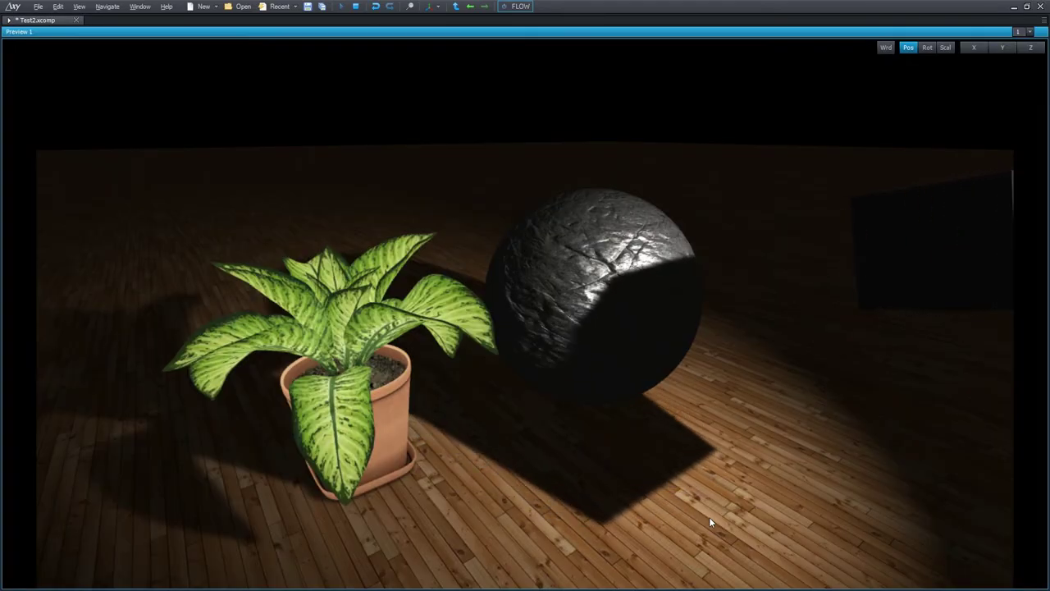
double_click(689, 475)
key("ctrl+z")
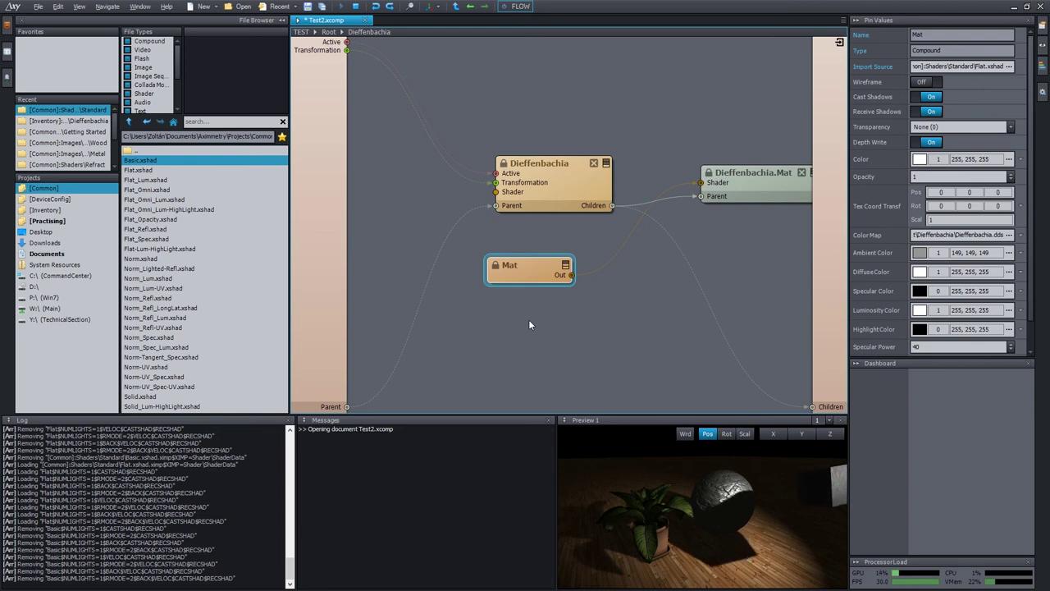
left_click(529, 325)
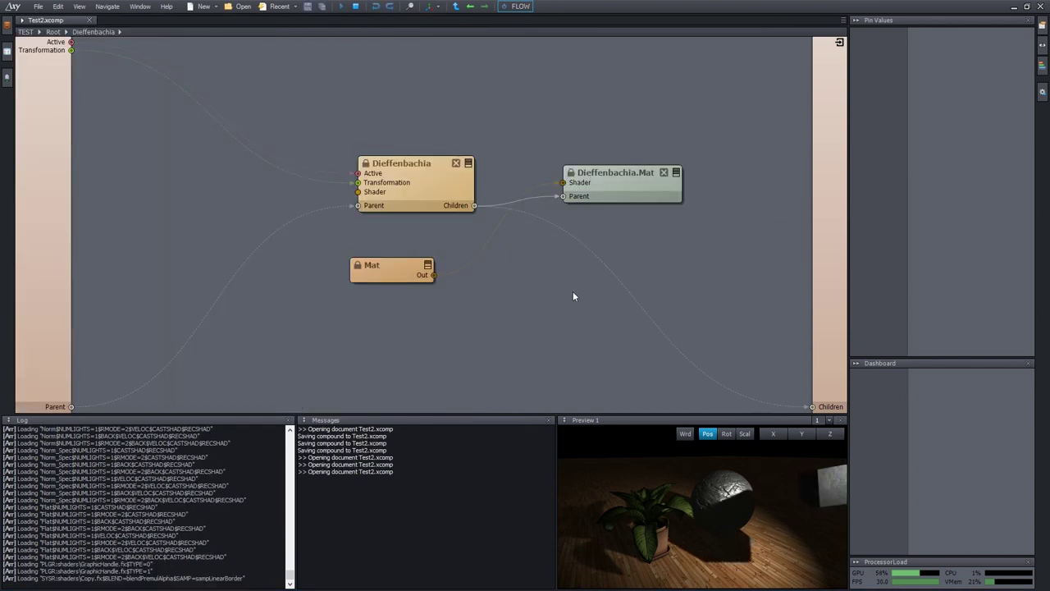
- Return to the Root level and move the preview camera in close to the sphere
double_click(572, 292)
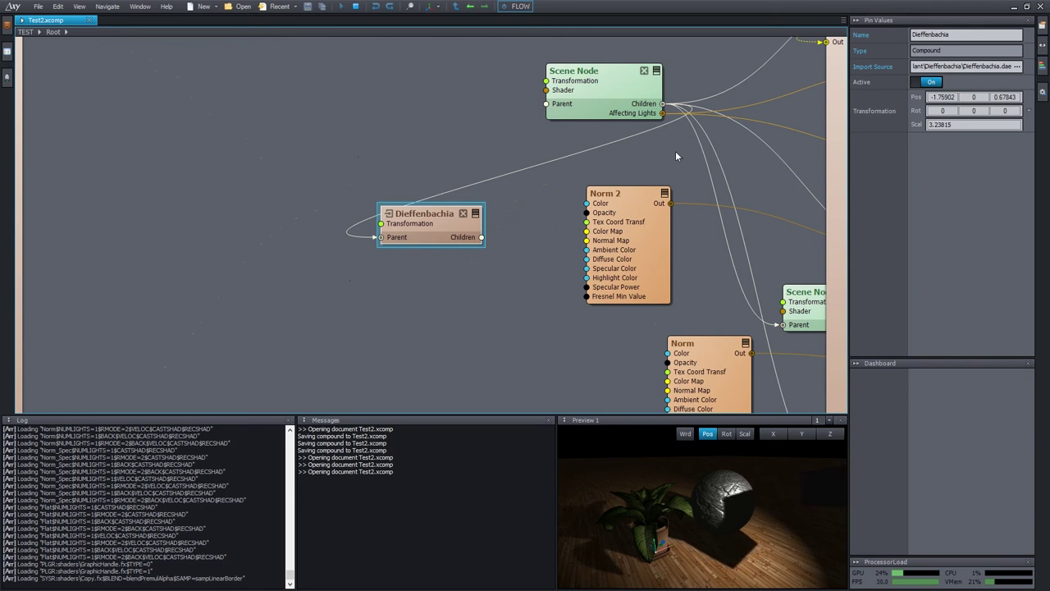
middle_click_drag(675, 153, 296, 226)
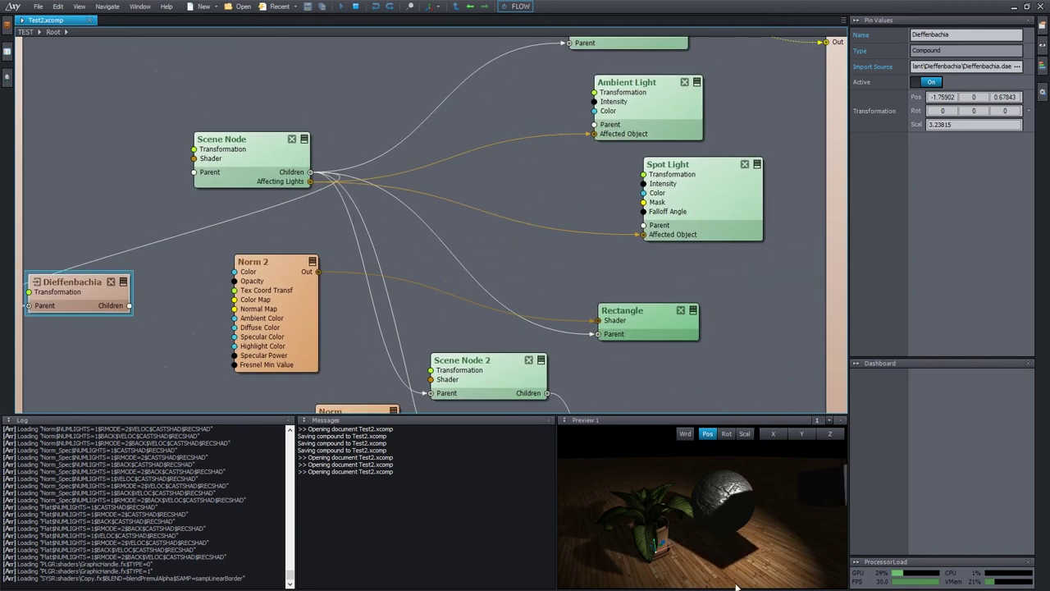
left_click(735, 555)
mouse_move(735, 555)
right_mouse_down()
mouse_move(781, 532)
mouse_move(733, 537)
mouse_move(733, 525)
mouse_move(727, 538)
right_mouse_up()
middle_click_drag(774, 523, 771, 537)
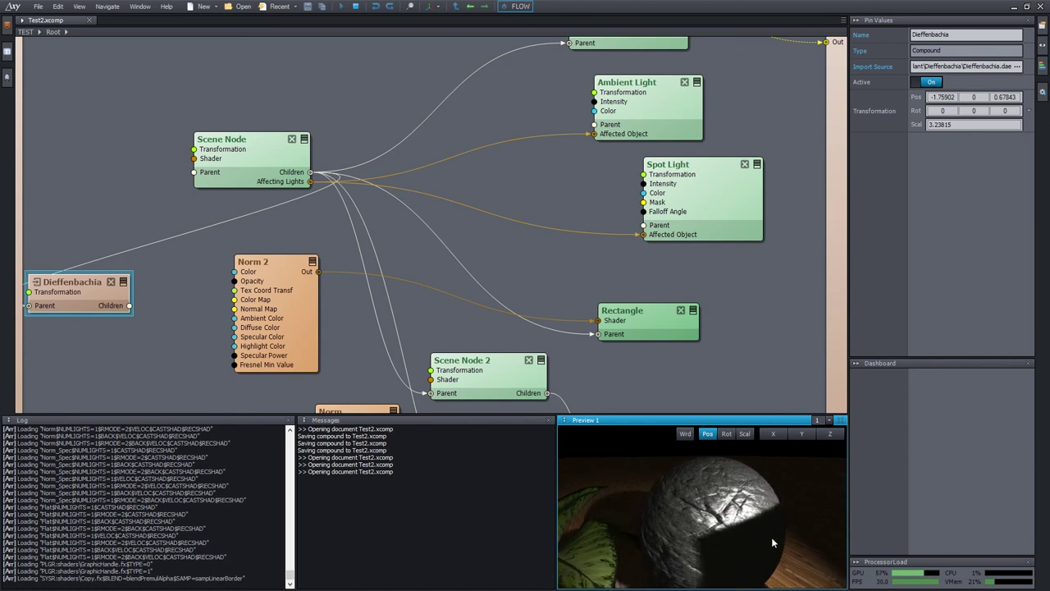
middle_click_drag(771, 522, 771, 516)
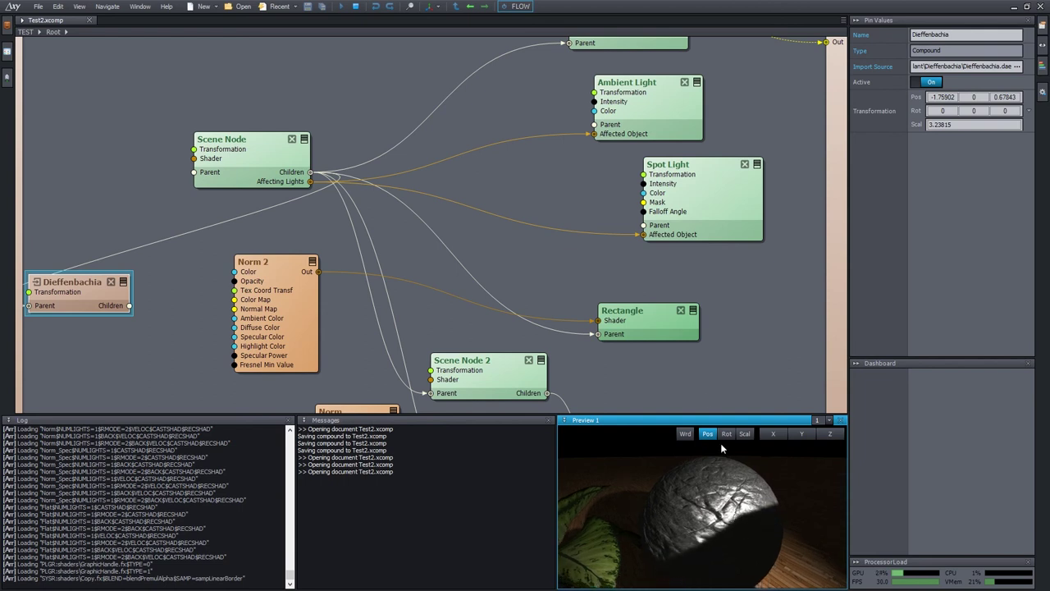
- Raise the Specular Color intensity of the sphere's Norm shader to 11.15
middle_click_drag(687, 370, 686, 229)
middle_click_drag(665, 353, 678, 250)
left_click(390, 234)
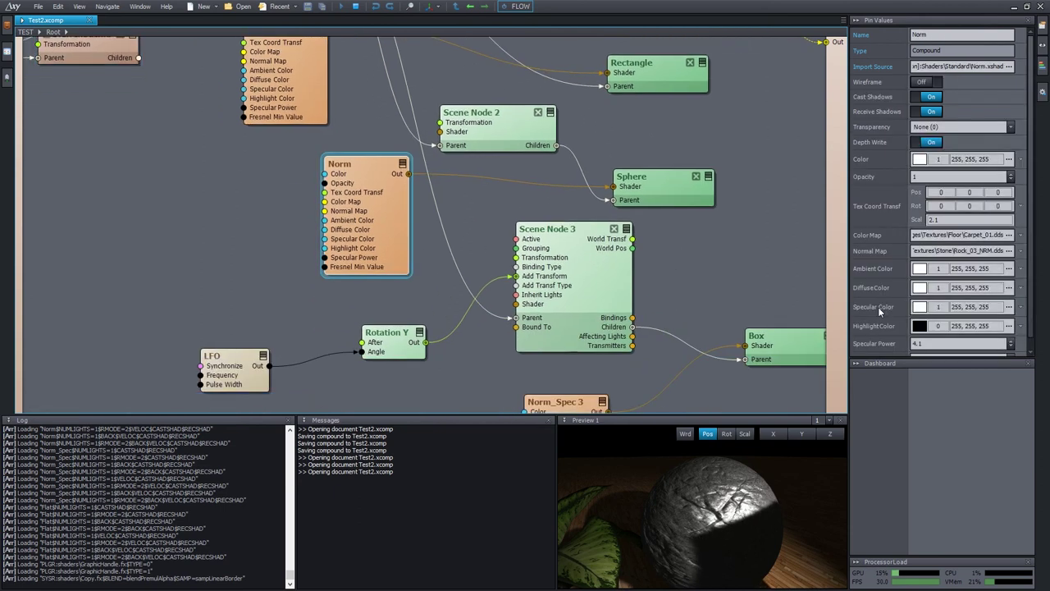
left_click(878, 307)
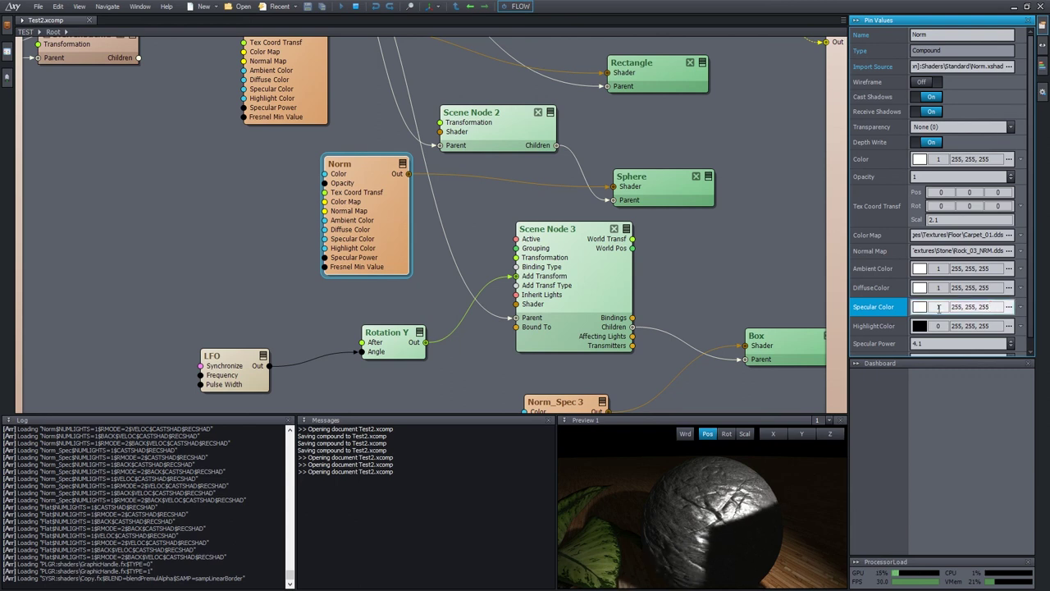
left_click(1009, 307)
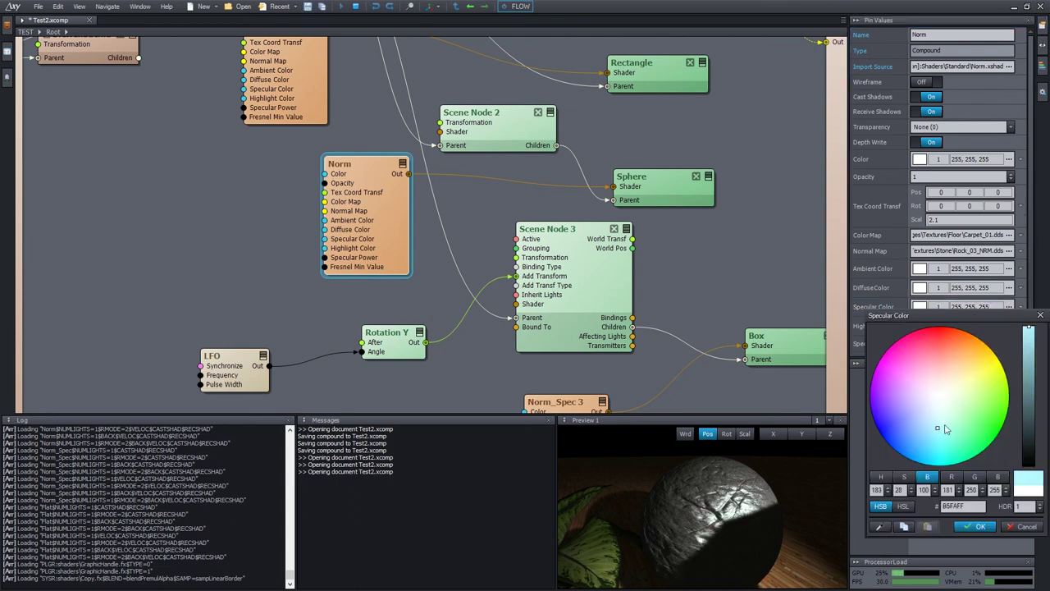
left_click(946, 307)
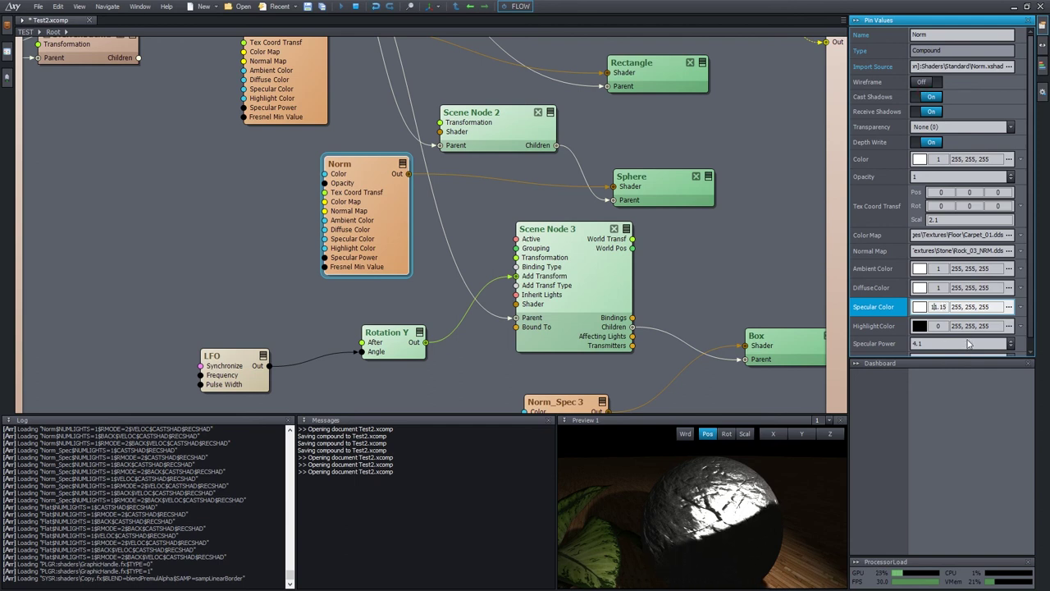
type("1")
key("Return")
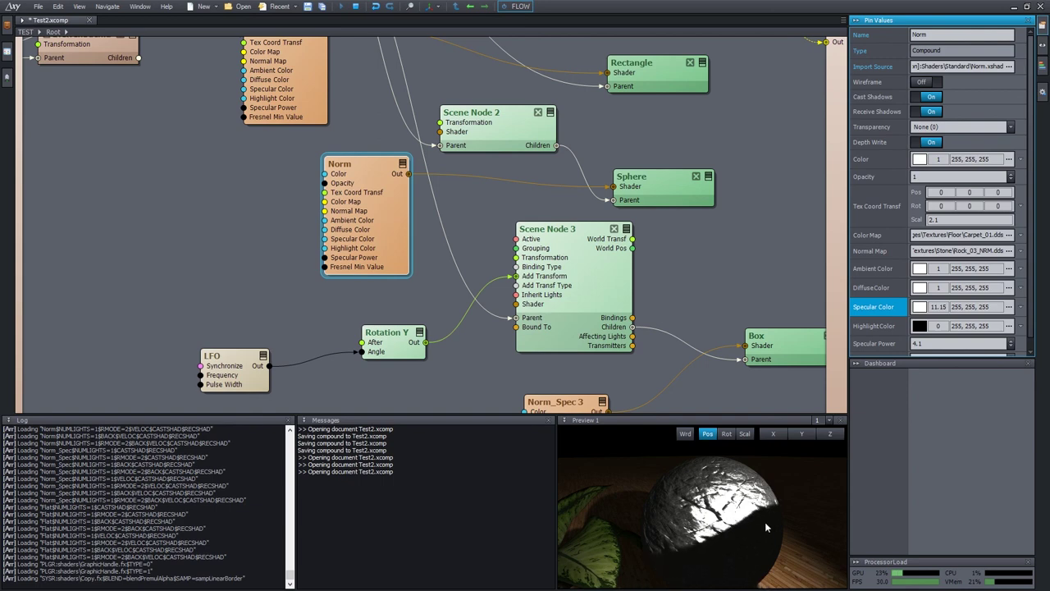
- Turn on HDR Out for the Camera module that feeds the Root output
middle_click_drag(595, 164, 546, 323)
middle_click_drag(719, 171, 556, 205)
left_click_drag(453, 186, 457, 178)
scroll(925, 229, "down", 5)
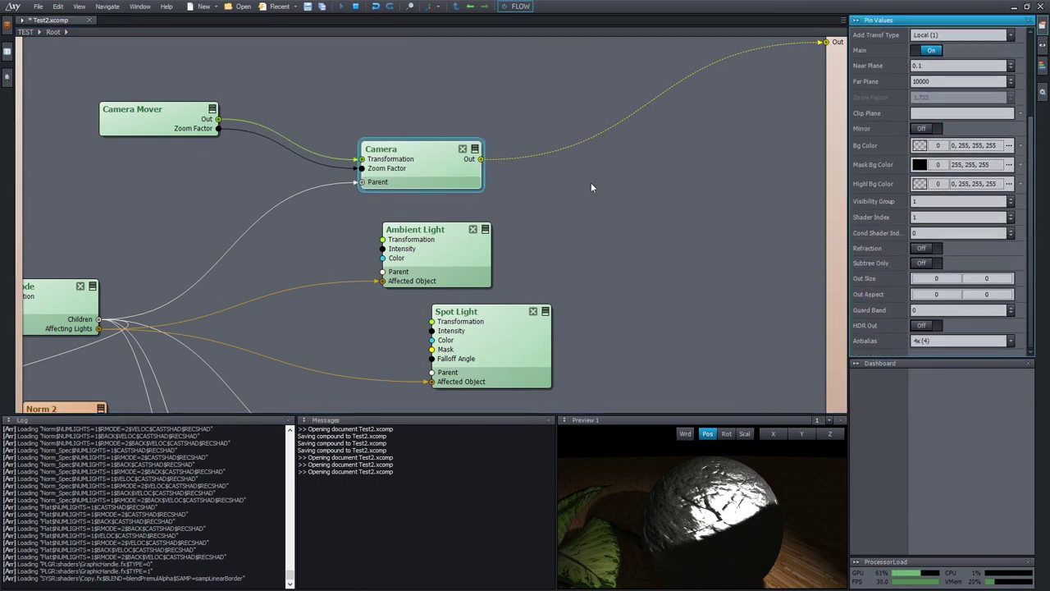
mouse_move(525, 158)
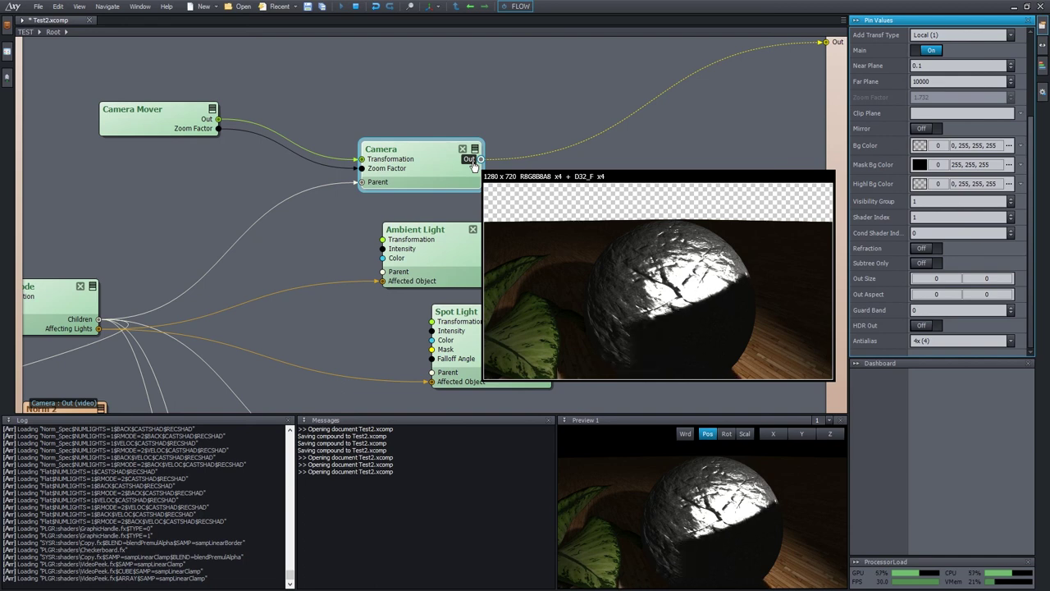
left_click(932, 328)
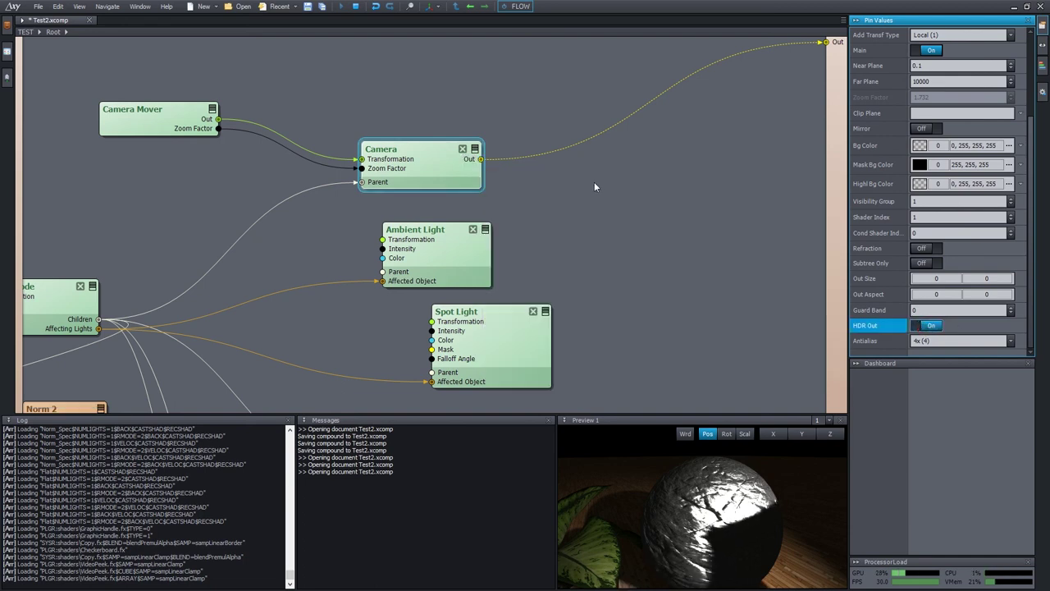
mouse_move(471, 162)
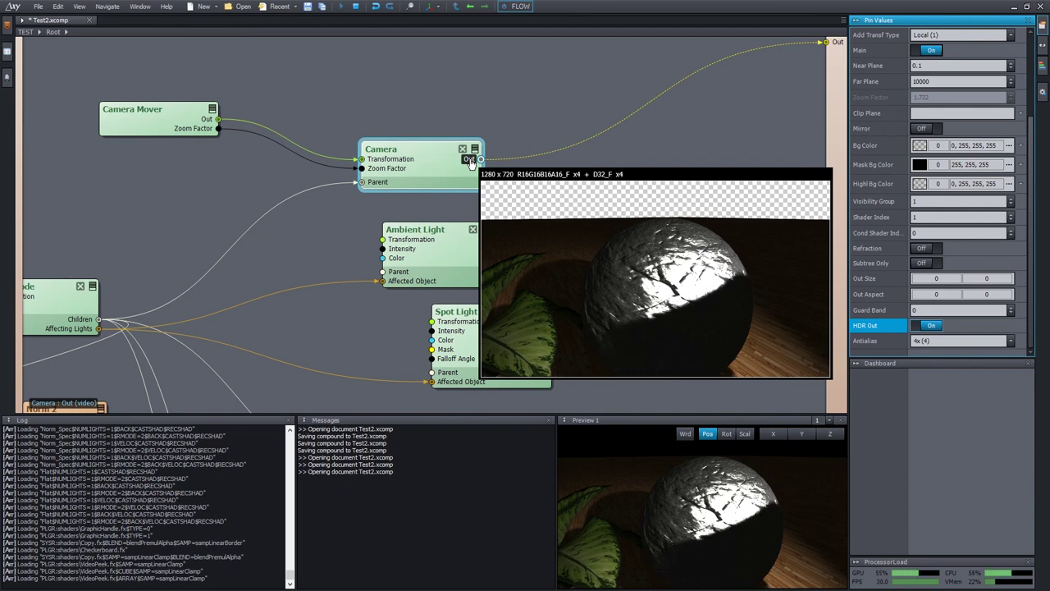
- Add a Tone Mapper module and insert it into the connection between the Camera's Out pin and the Root output
double_click(697, 170)
type("ton")
key("Return")
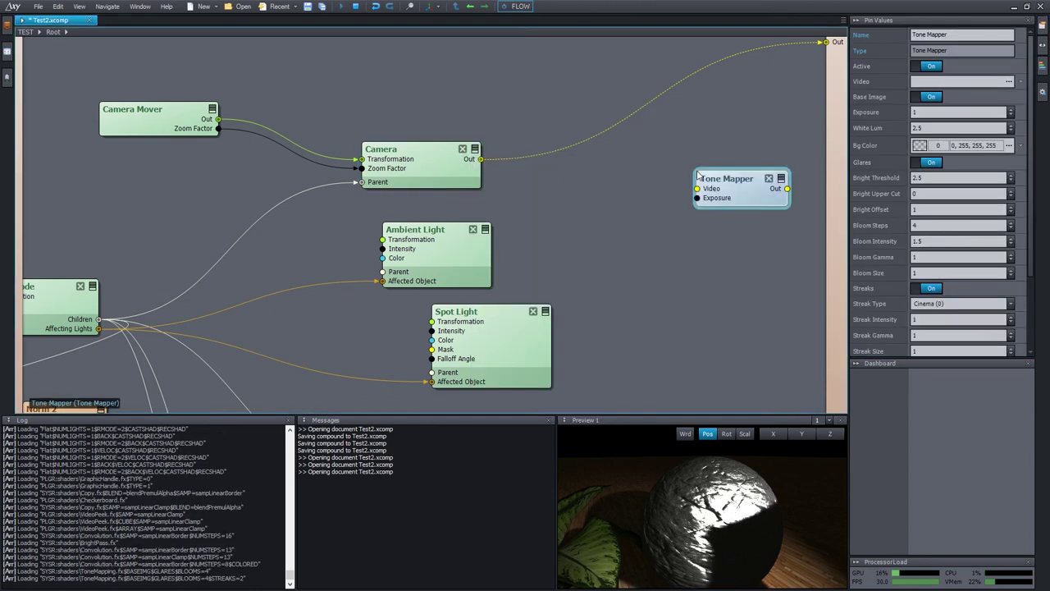
left_click_drag(729, 179, 637, 148)
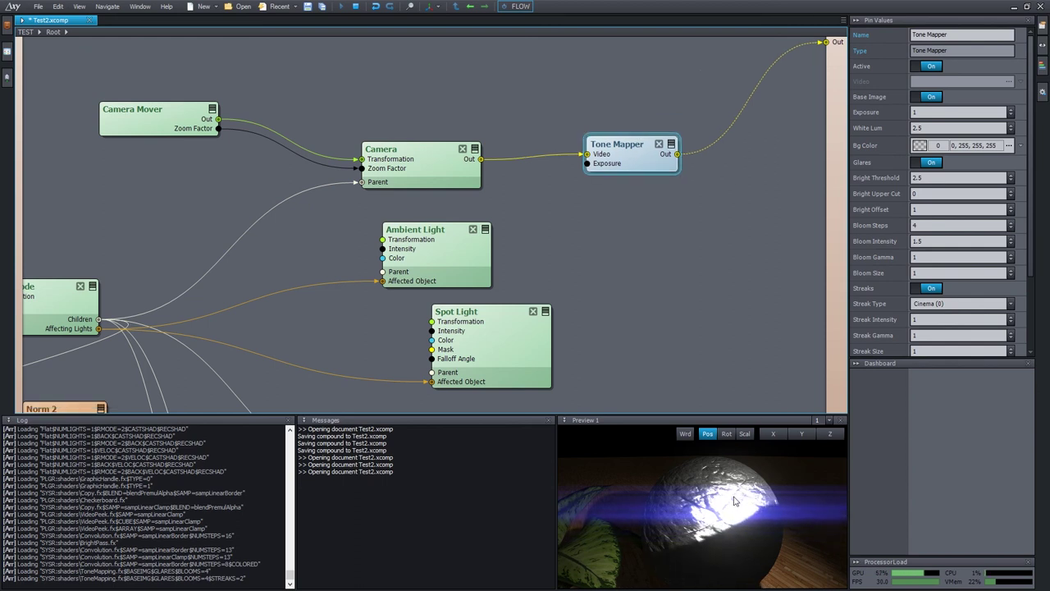
- Set the Tone Mapper's Bright Threshold to 2.26
left_click(939, 178)
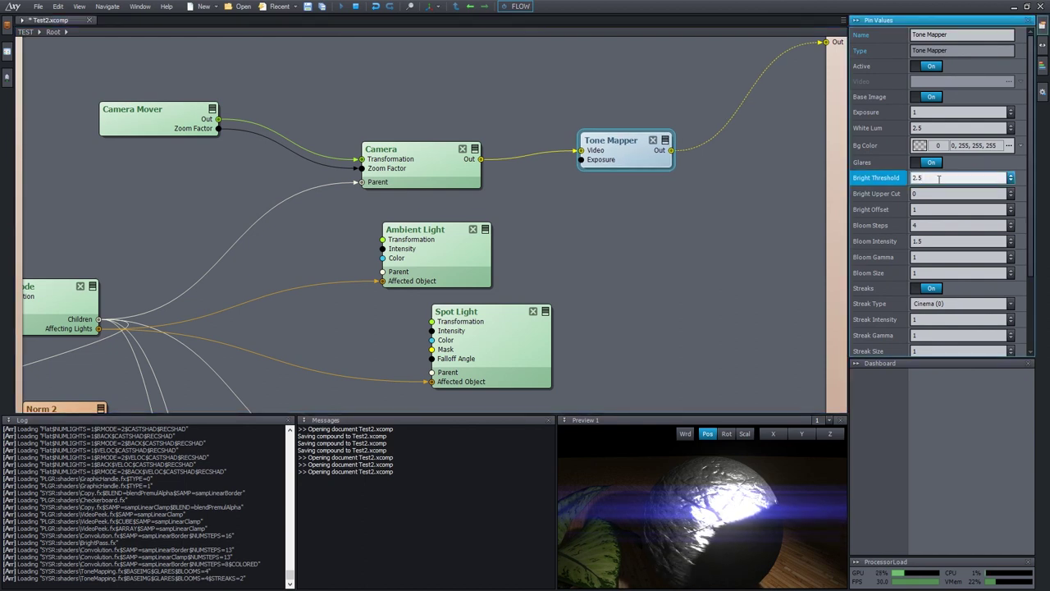
scroll(923, 177, "down", 20)
scroll(922, 177, "down", 20)
left_click_drag(1010, 177, 1011, 150)
scroll(938, 270, "down", 1)
scroll(935, 279, "up", 3)
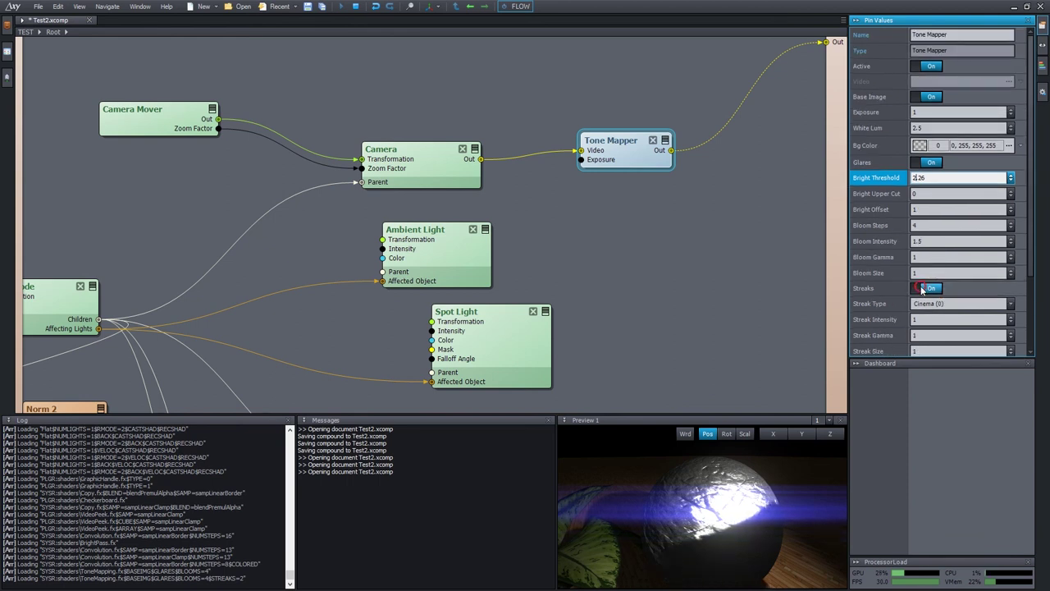
- Turn off the Tone Mapper's Streaks, and switch Glares off and back on to compare the glow on the sphere
left_click(921, 288)
left_click(923, 164)
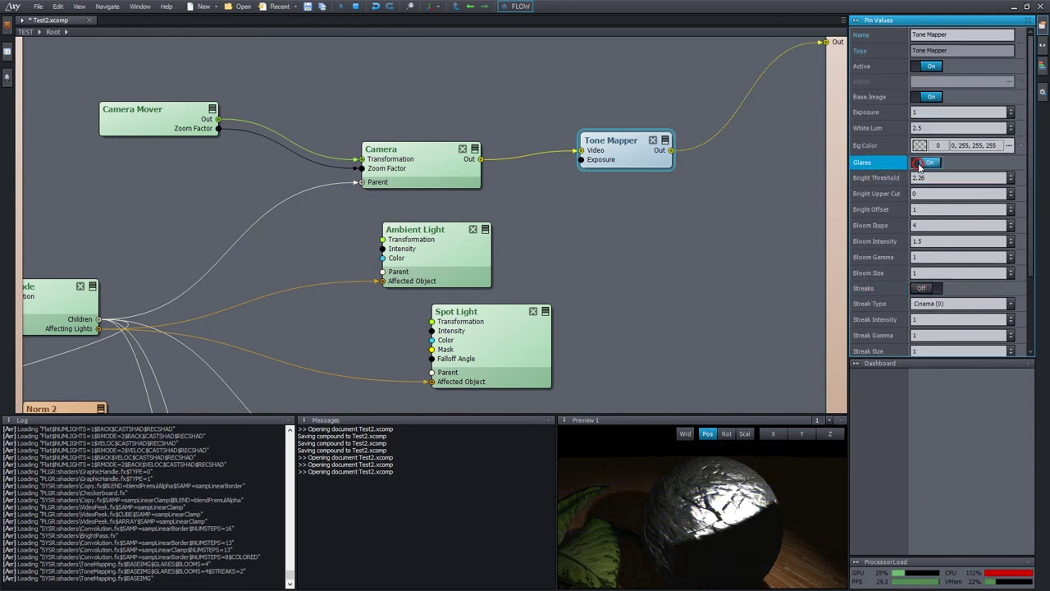
left_click(920, 164)
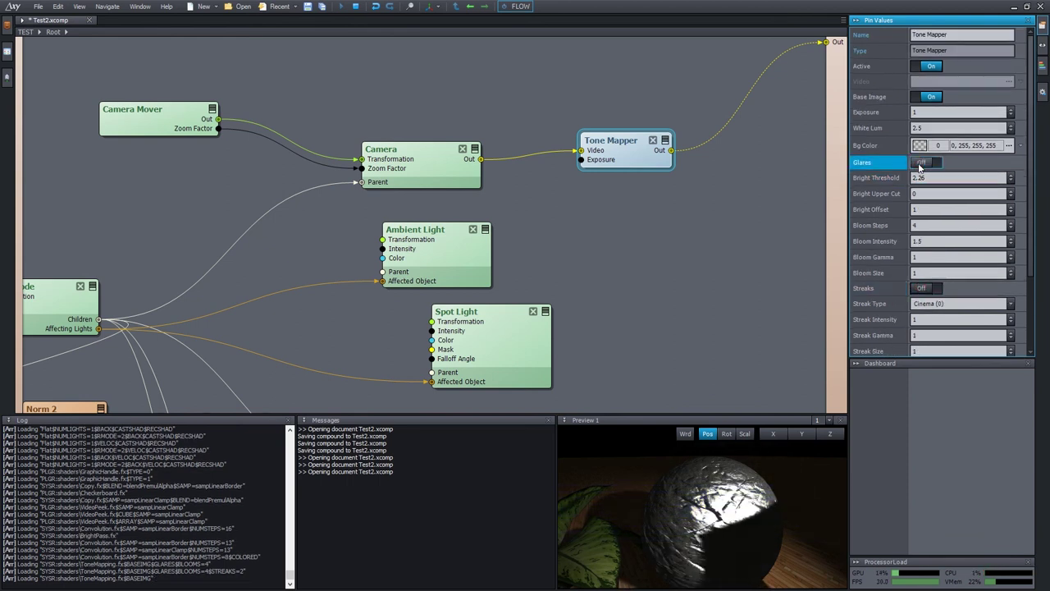
left_click(920, 164)
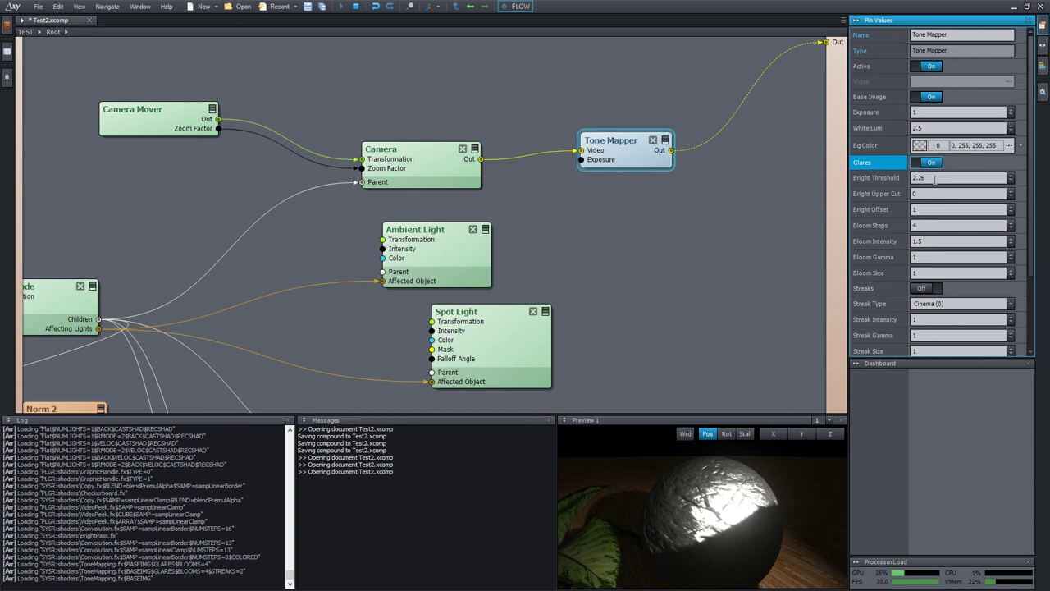
- Raise the Tone Mapper's Bloom Intensity to 3.02
left_click_drag(934, 241, 933, 185)
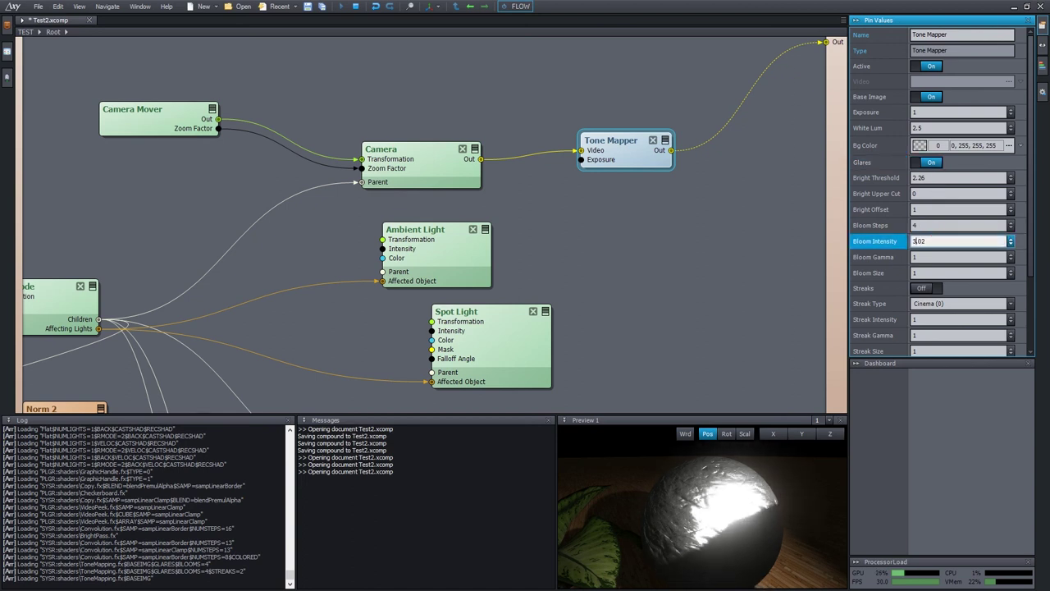
- Turn on the Tone Mapper's Streaks and try the Cross Filter (3) and Snow Star (4) streak types
left_click(923, 288)
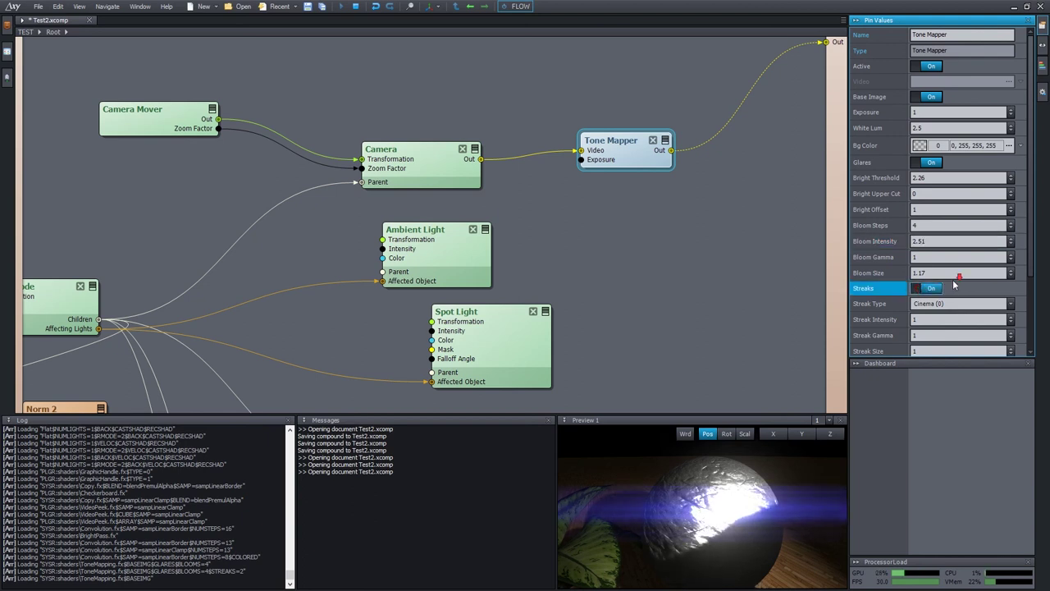
scroll(955, 285, "down", 2)
left_click(947, 242)
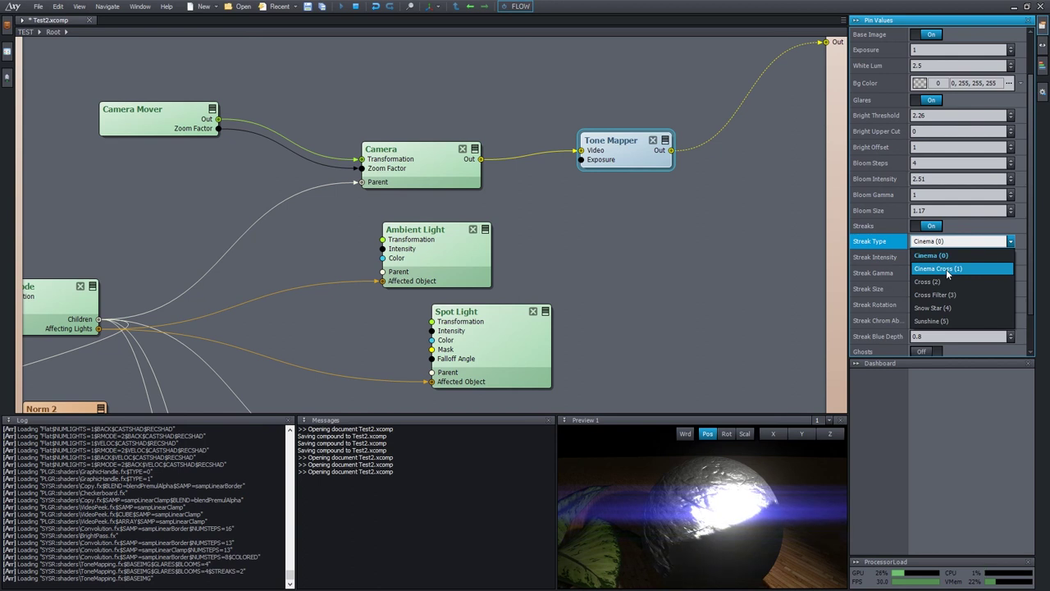
left_click(952, 294)
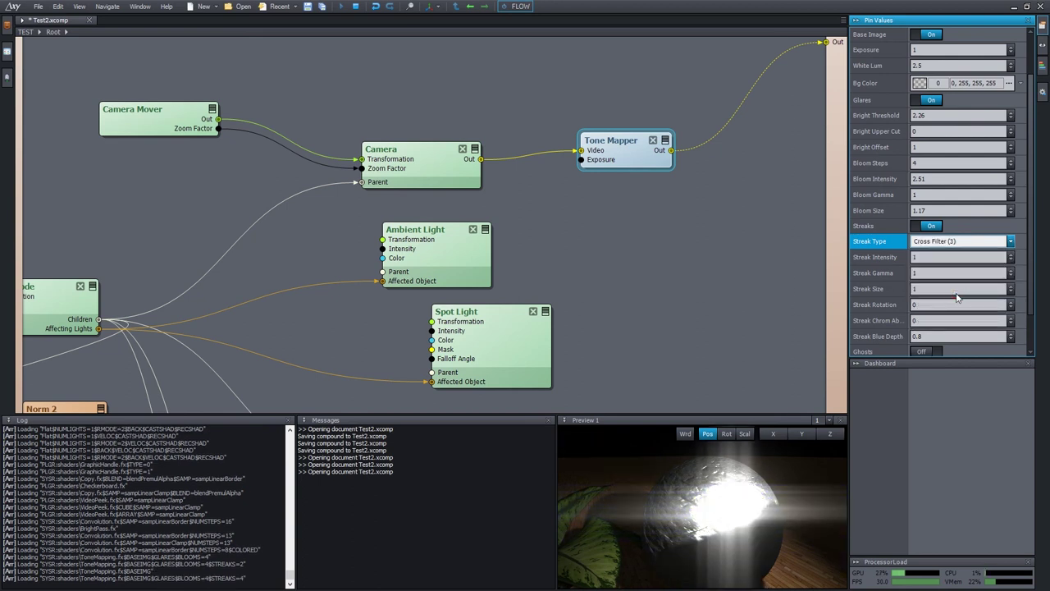
left_click(1011, 241)
left_click(1008, 307)
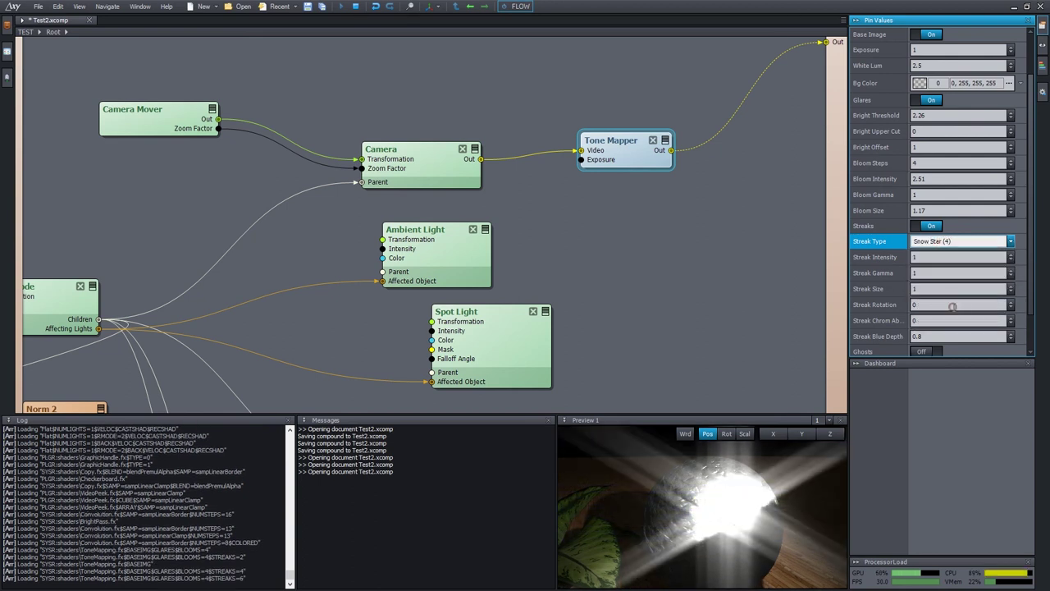
- Lower the Tone Mapper's Streak Intensity to 0.4 and set the Streak Type back to Cinema (0)
left_click_drag(934, 258, 933, 302)
left_click(938, 241)
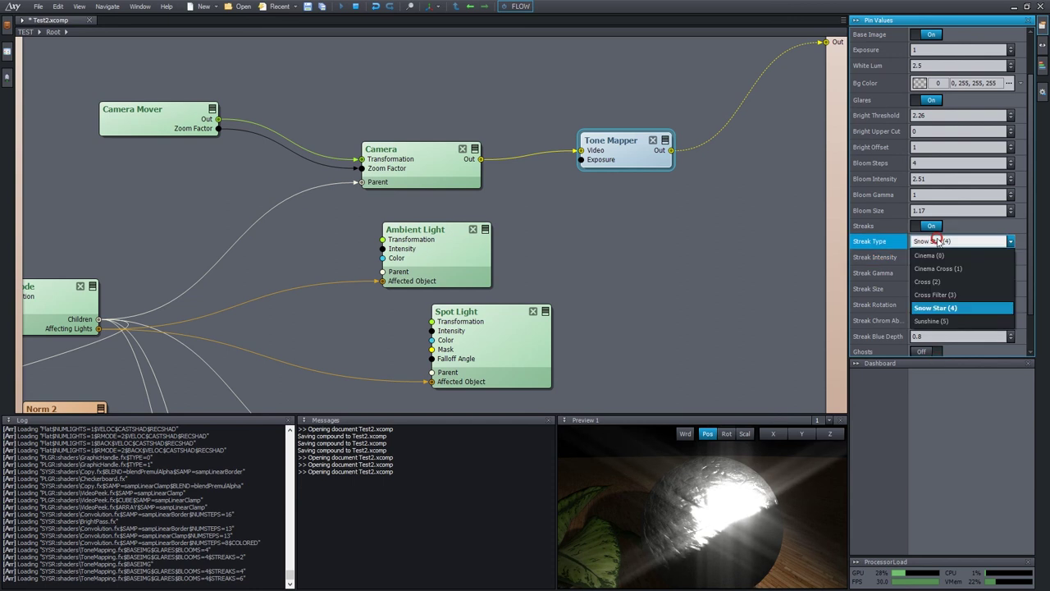
left_click(929, 255)
- Turn on the Tone Mapper's Ghosts and inspect the lens flare on the sphere in a full-size preview
scroll(933, 330, "down", 2)
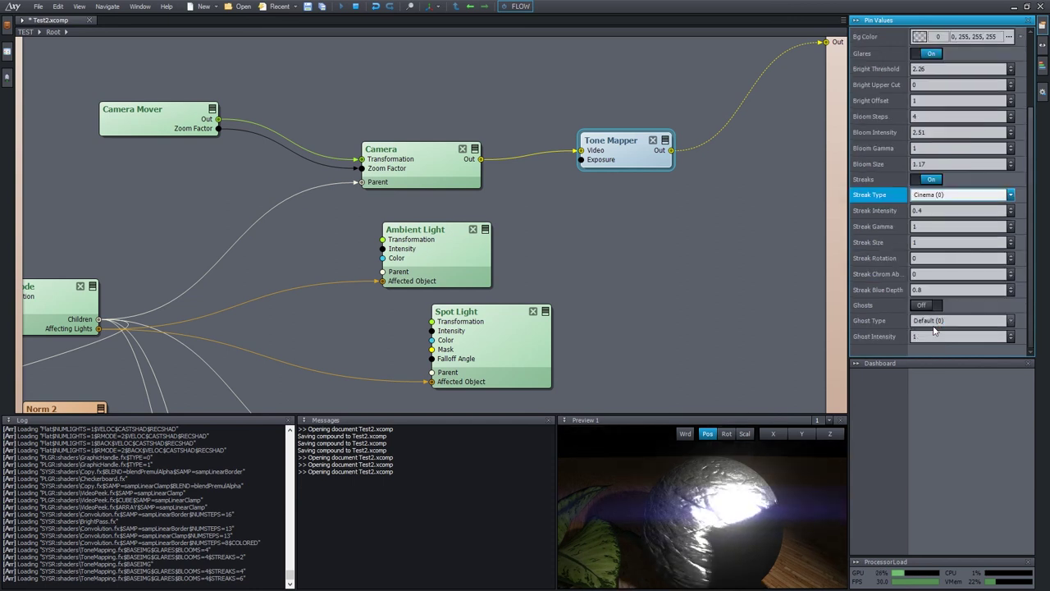
left_click(924, 305)
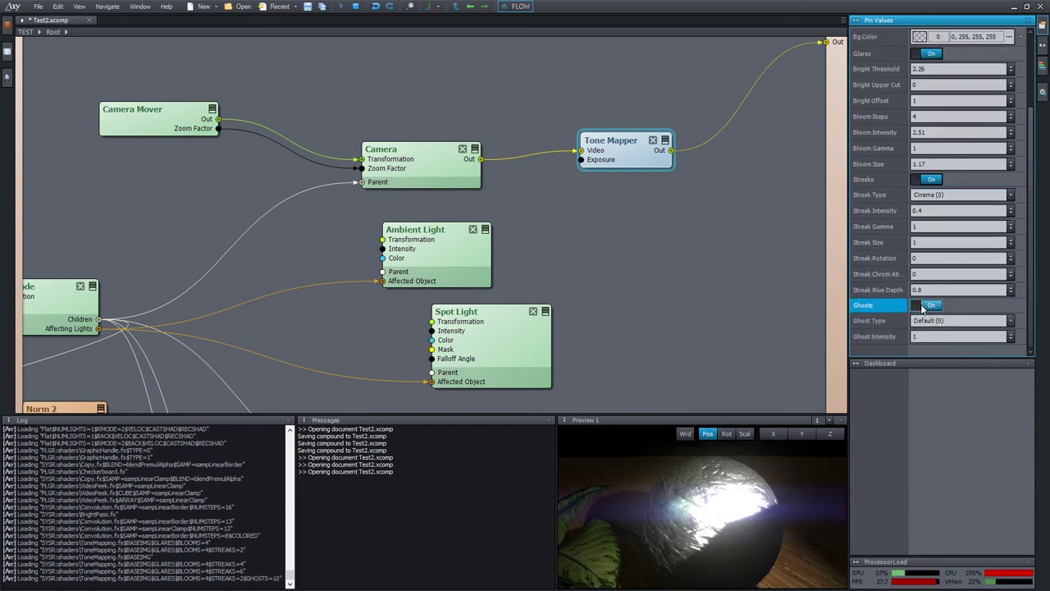
left_click(746, 500)
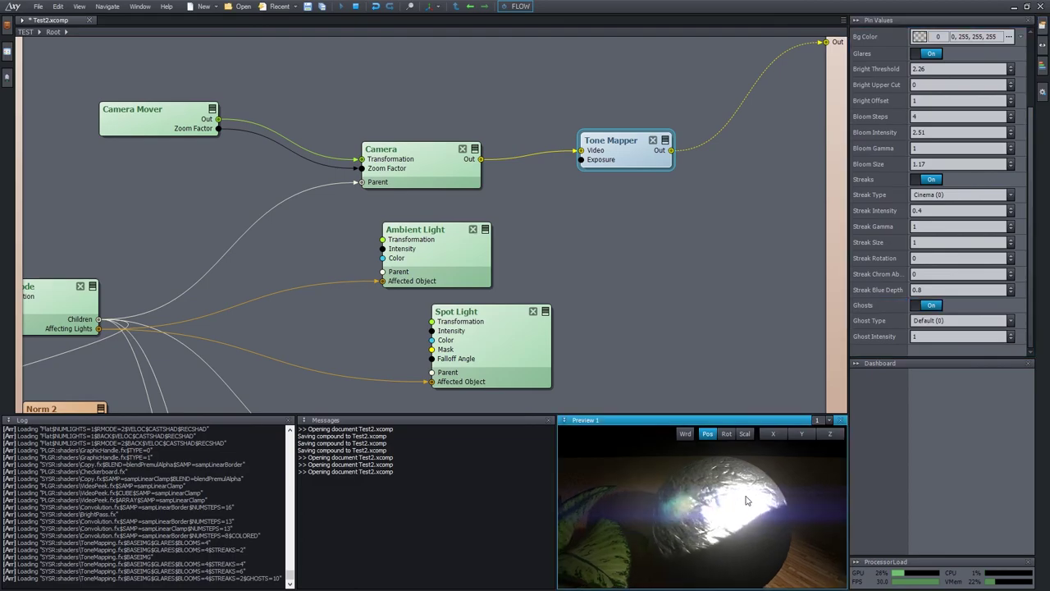
key("F11")
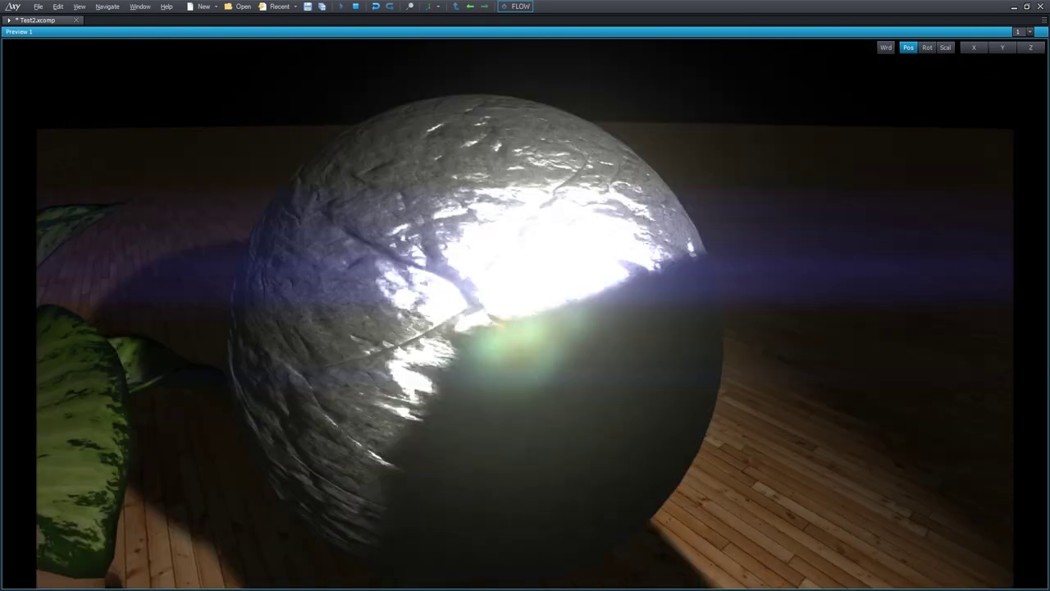
key("F11")
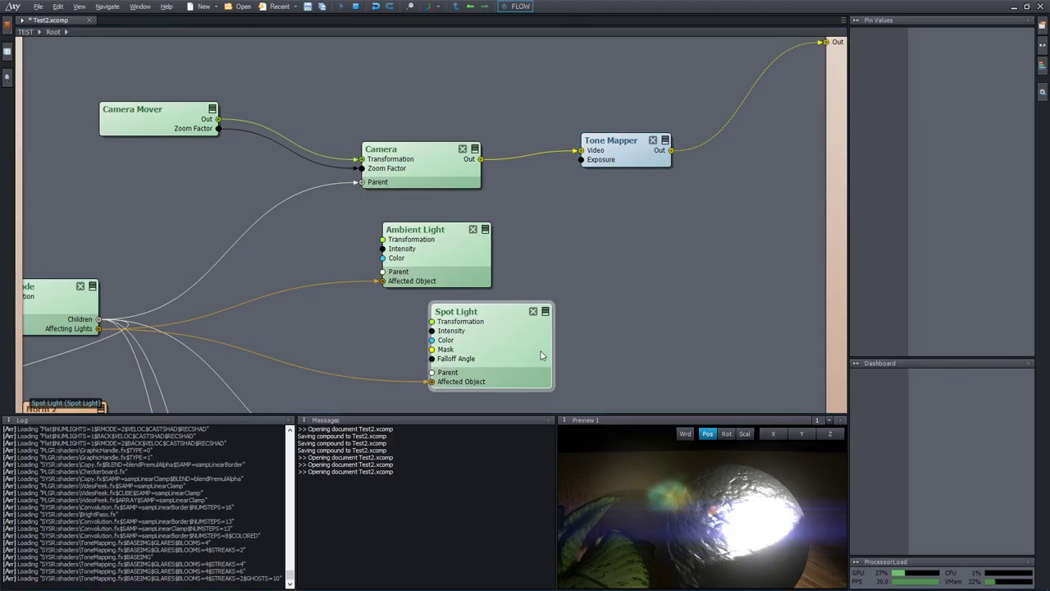